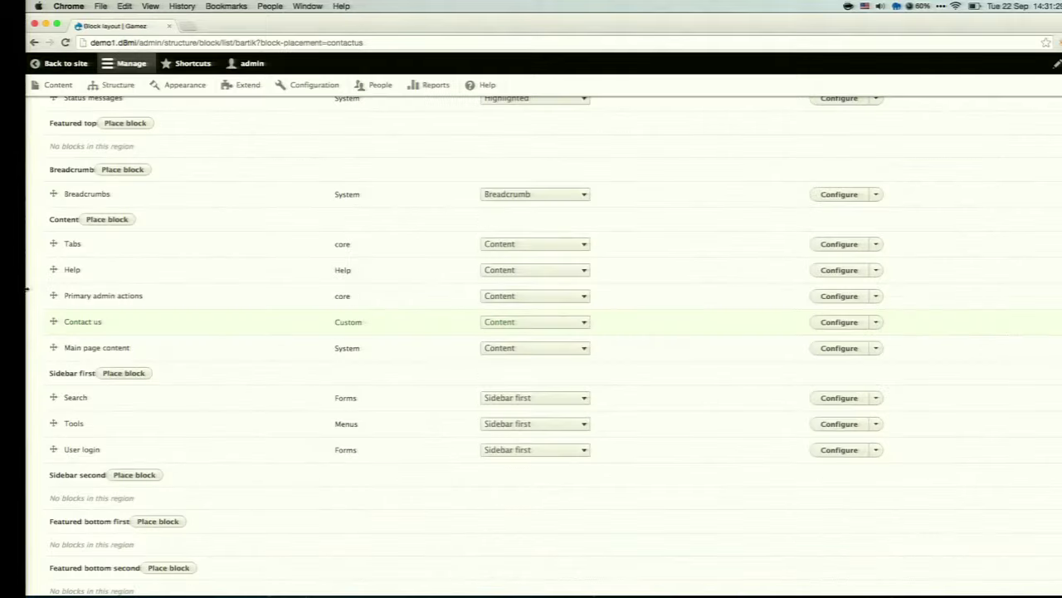
Return to the contact page and check the page restrictions in the Contact us block's configuration without saving
left_click(45, 68)
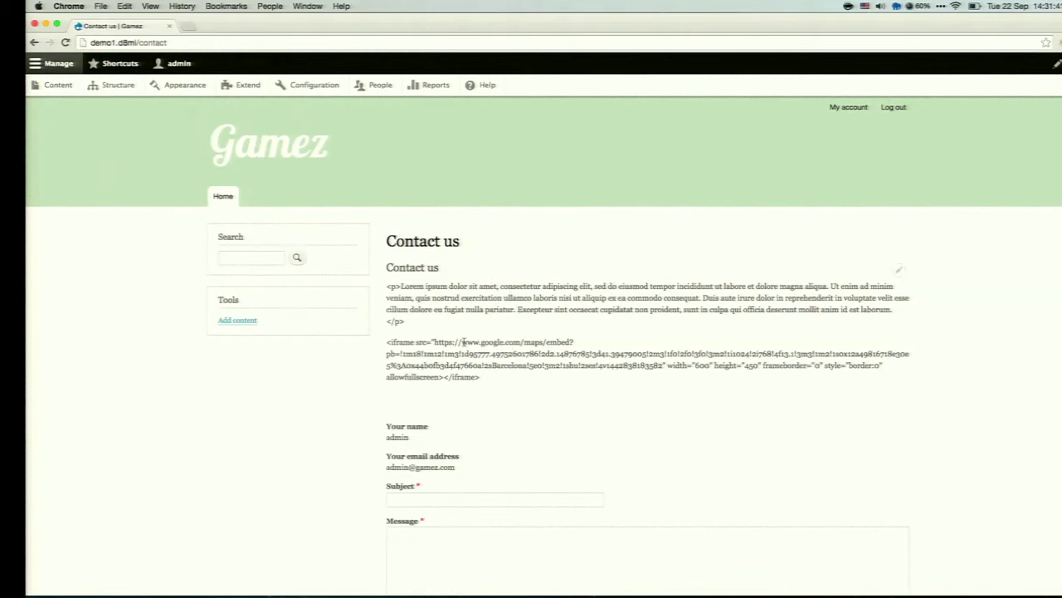
left_click(899, 269)
left_click(871, 300)
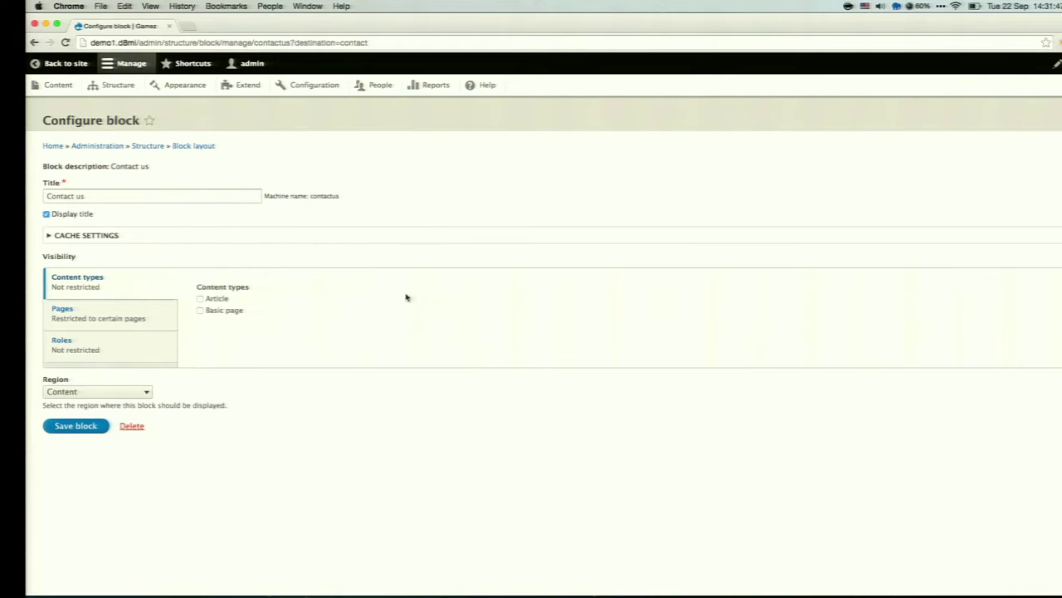
left_click(159, 319)
left_click(290, 327)
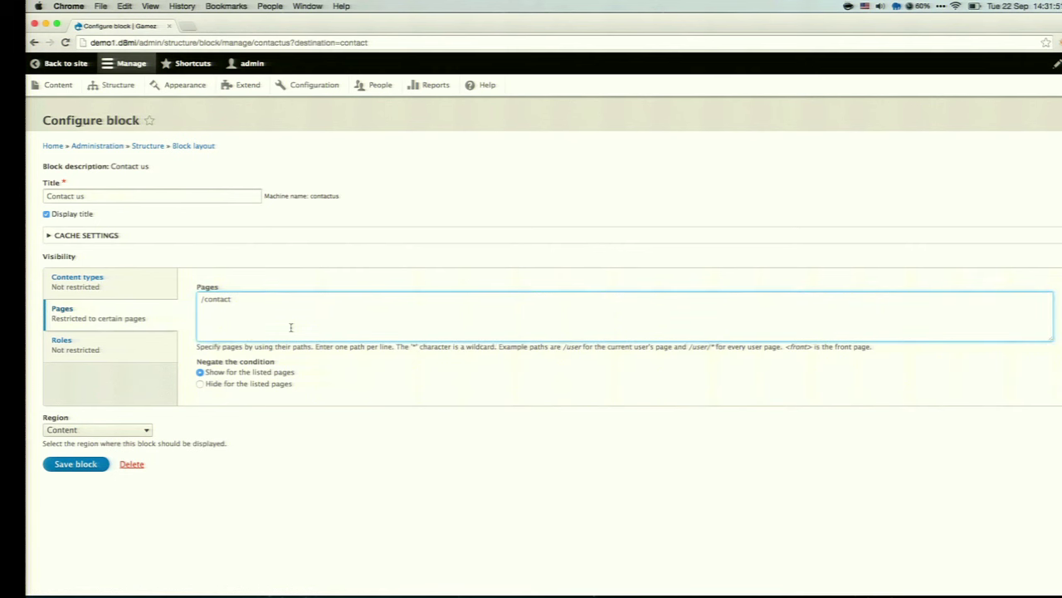
left_click(52, 145)
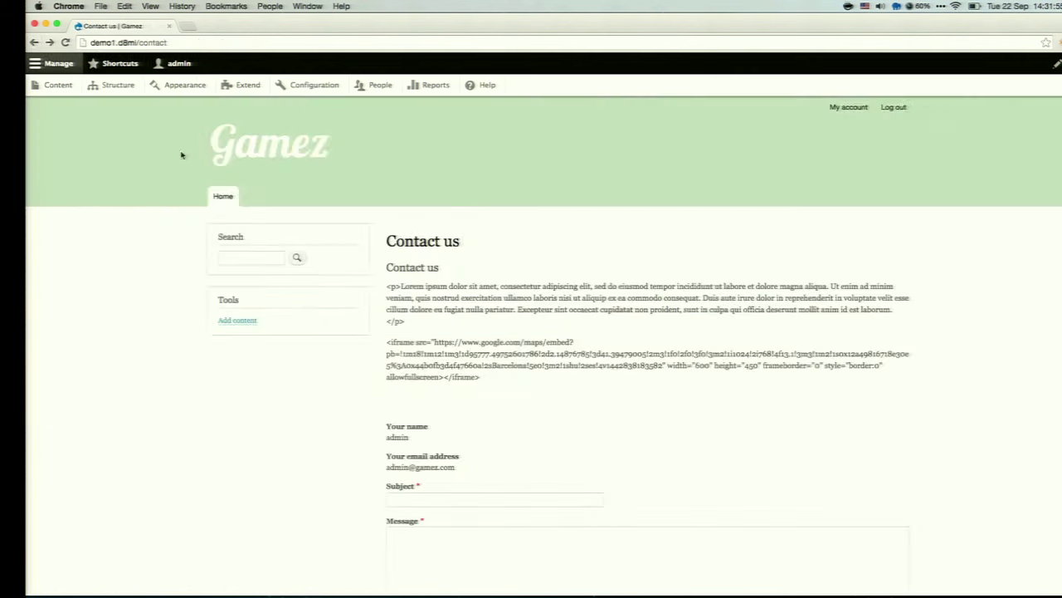
Open the Contact us block for editing from the custom block library
left_click(118, 84)
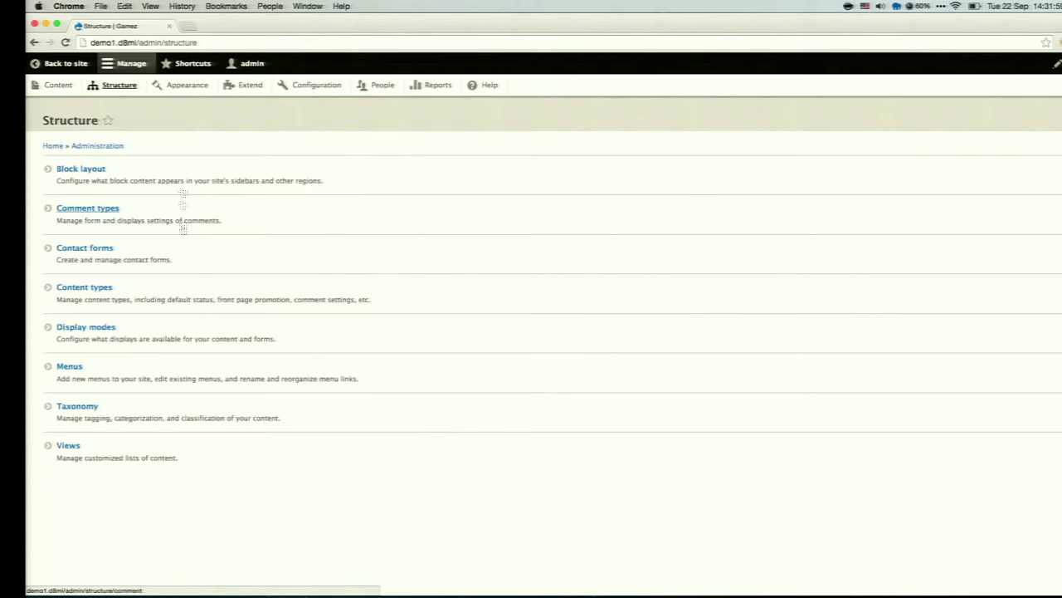
left_click(180, 173)
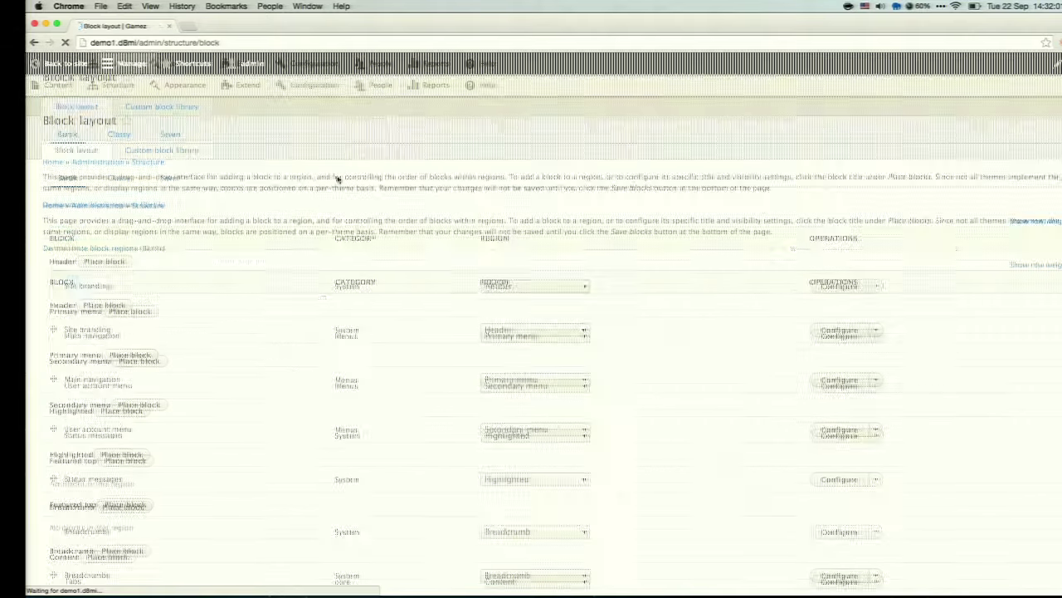
left_click(191, 156)
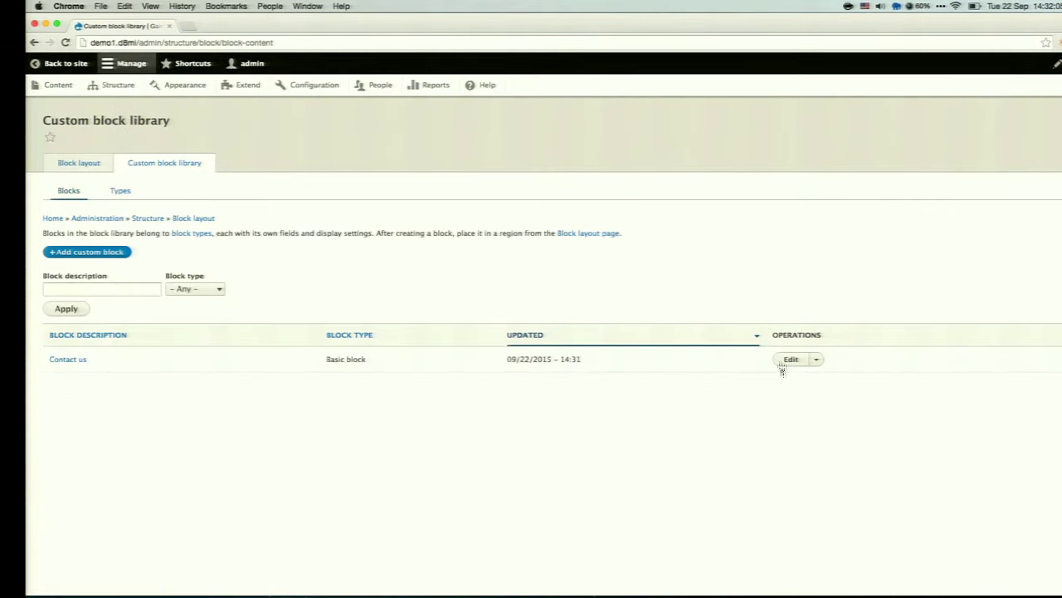
left_click(790, 360)
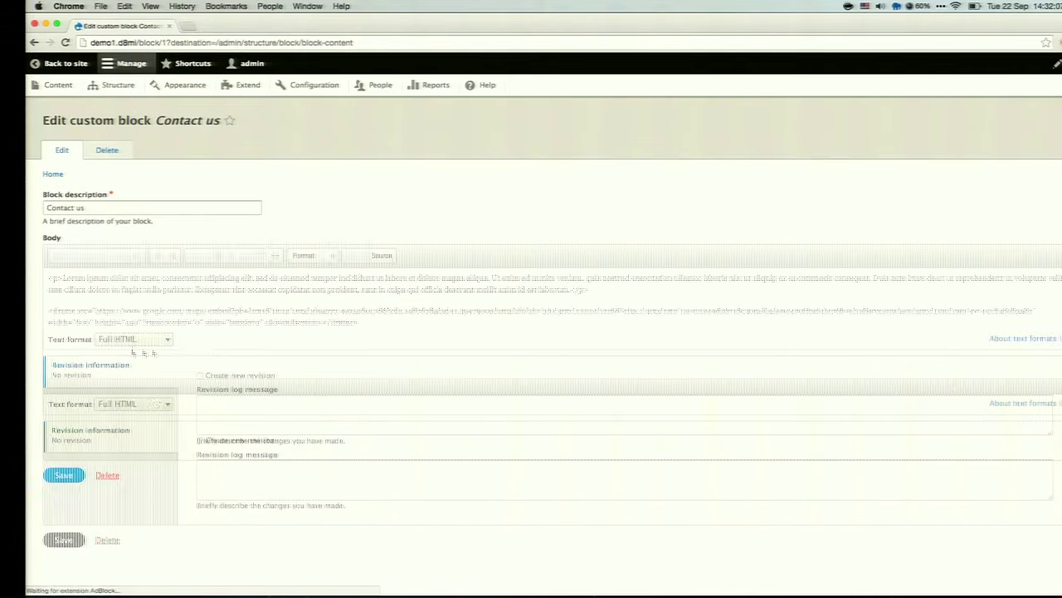
Replace the block's body source with the copied HTML containing the lorem ipsum paragraph and the Google Maps iframe
left_click(377, 256)
key("ctrl+a")
key("BackSpace")
key("ctrl+v")
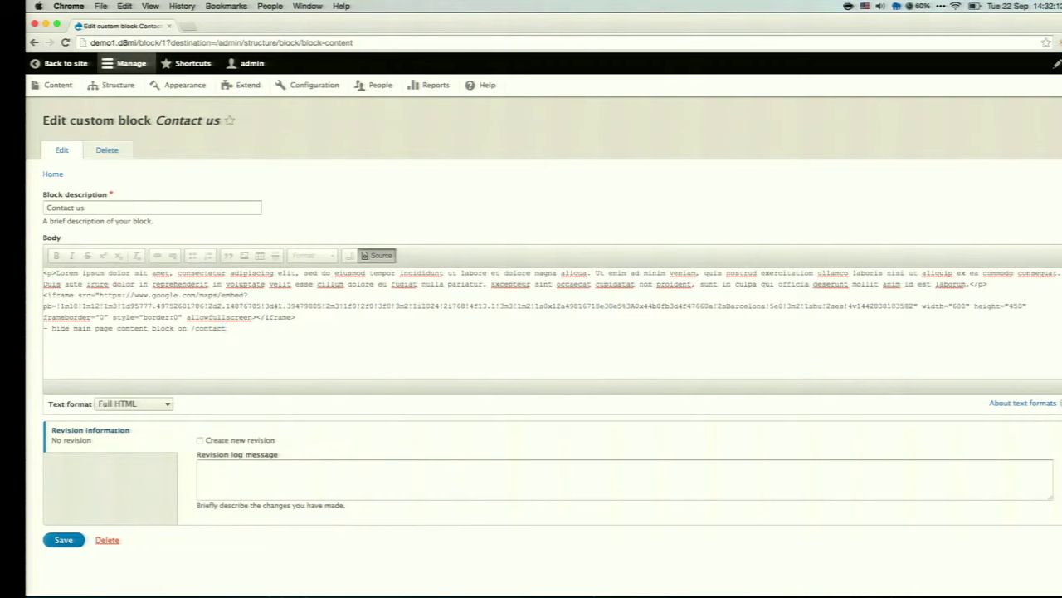
Delete the stray line "- hide main page content block on /contact" from the end of the body source and save the block
key("shift+Left")
key("shift+Left")
key("shift+Left")
key("shift+Left")
key("shift+Left")
key("shift+Left")
key("shift+Left")
key("shift+Left")
key("shift+Left")
key("shift+Left")
key("shift+Left")
key("shift+Left")
key("shift+Left")
key("shift+Left")
key("shift+Left")
key("shift+Left")
key("shift+Left")
key("shift+Left")
key("shift+Left")
key("shift+Left")
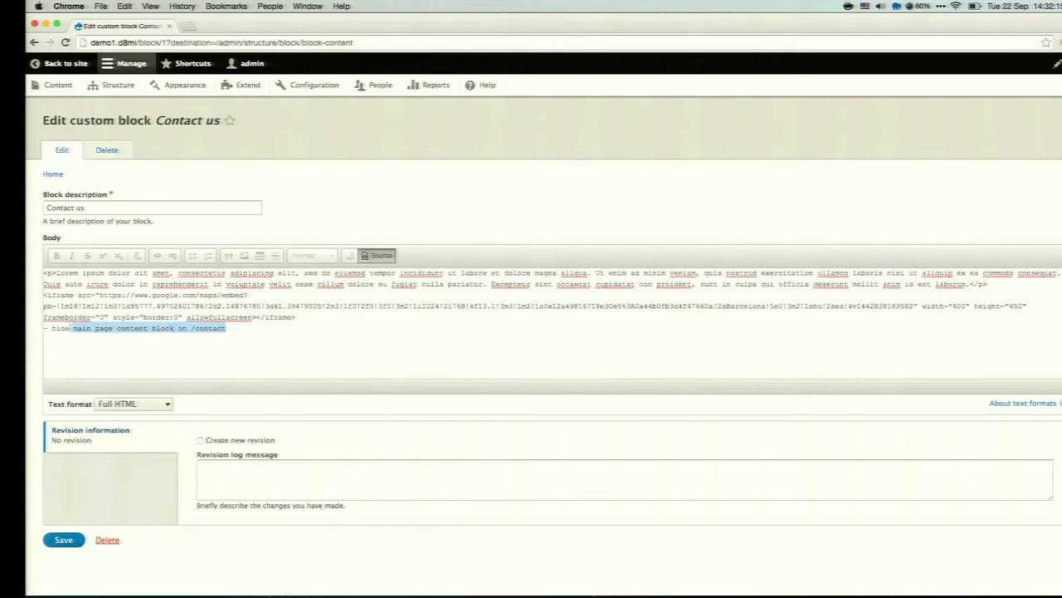
key("BackSpace")
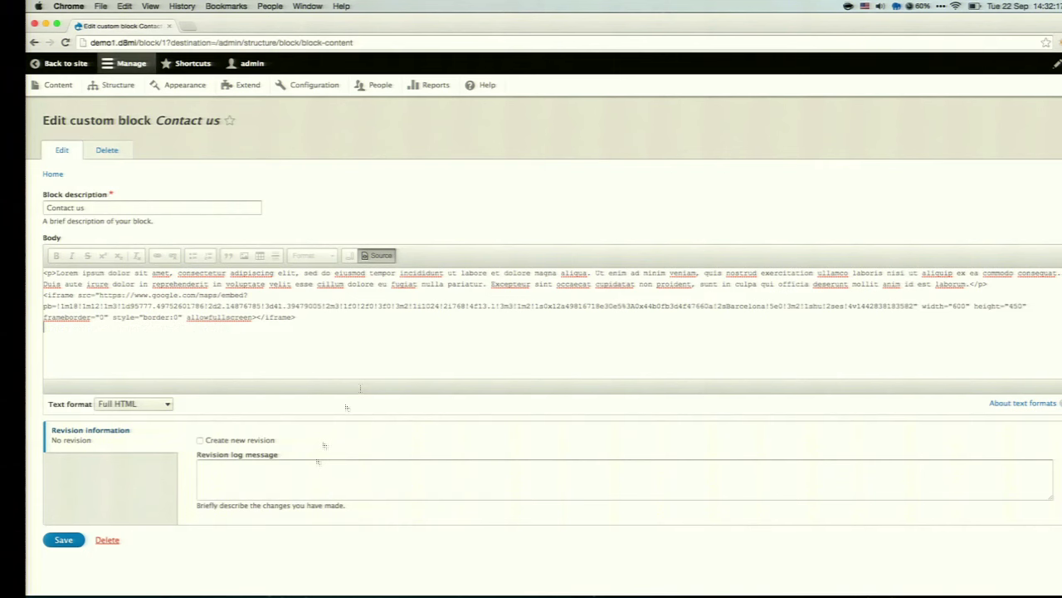
left_click(64, 539)
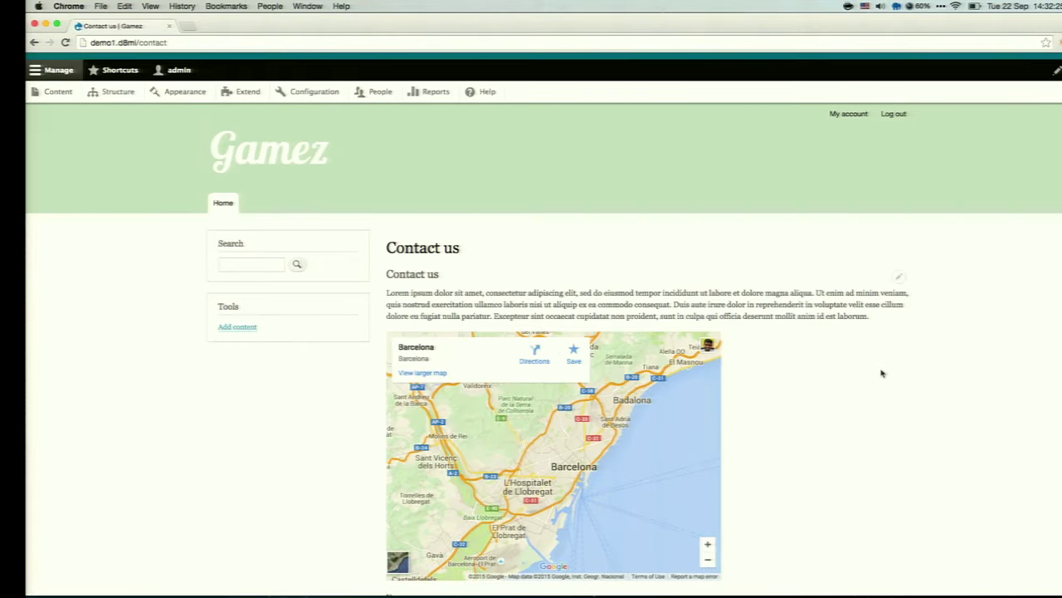
Review the contact page's embedded map and form, opening the Contact us block's quick edit and closing it without changes
scroll(884, 371, "down", 2)
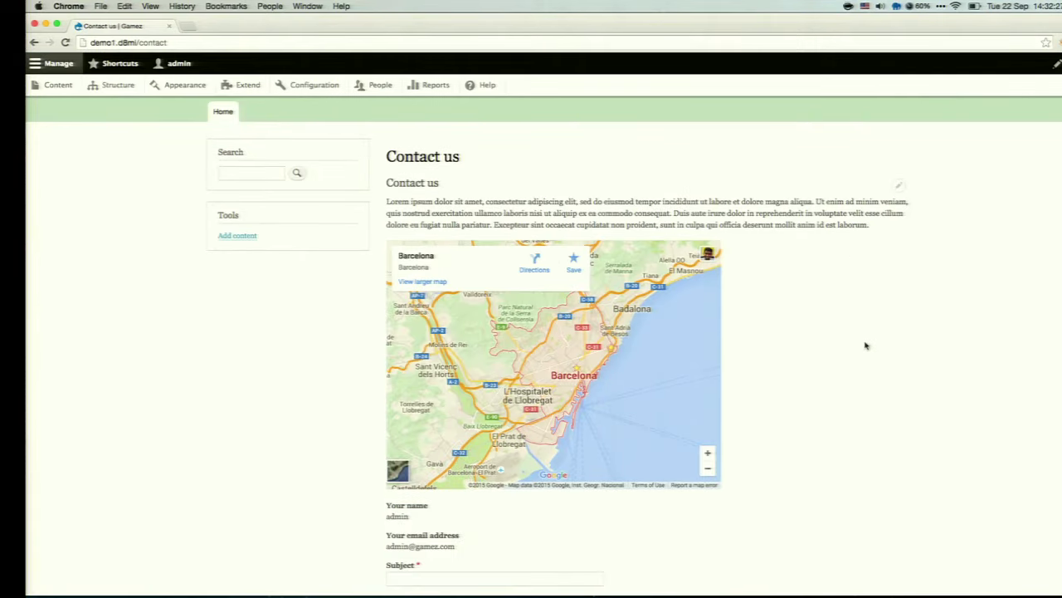
left_click(898, 186)
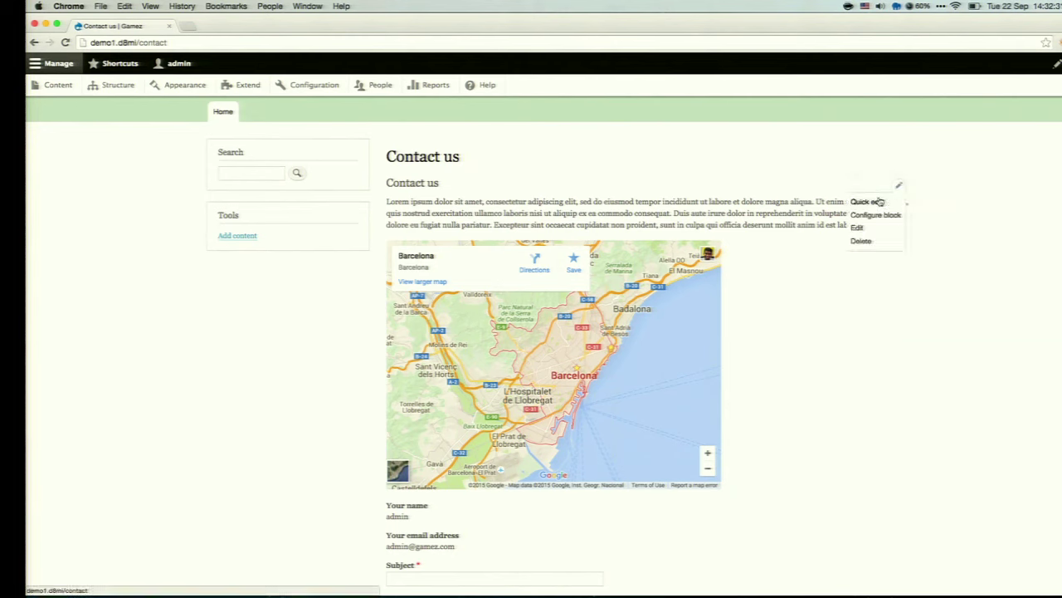
left_click(881, 201)
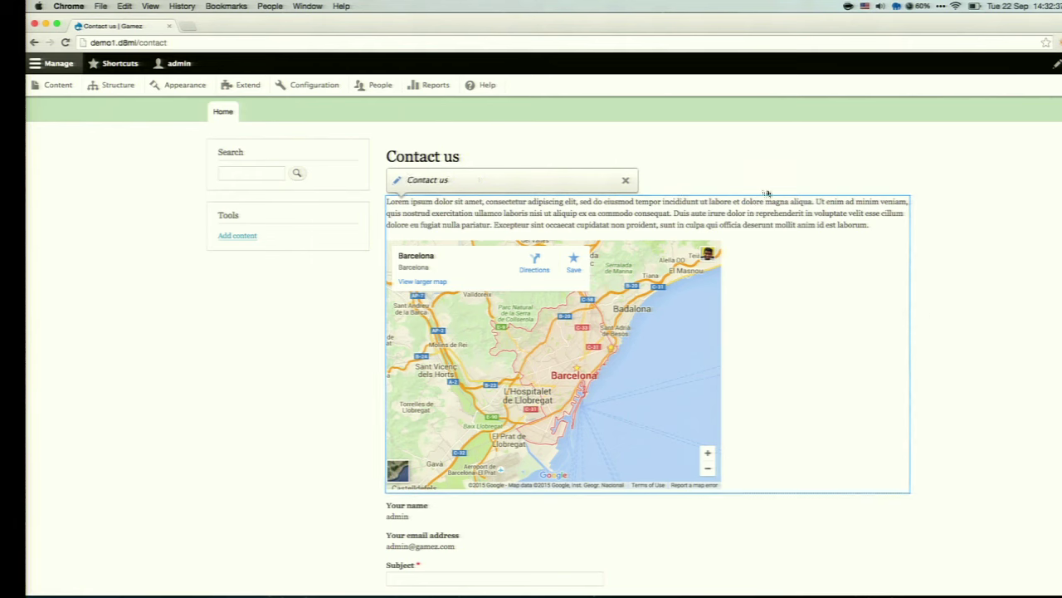
left_click(626, 180)
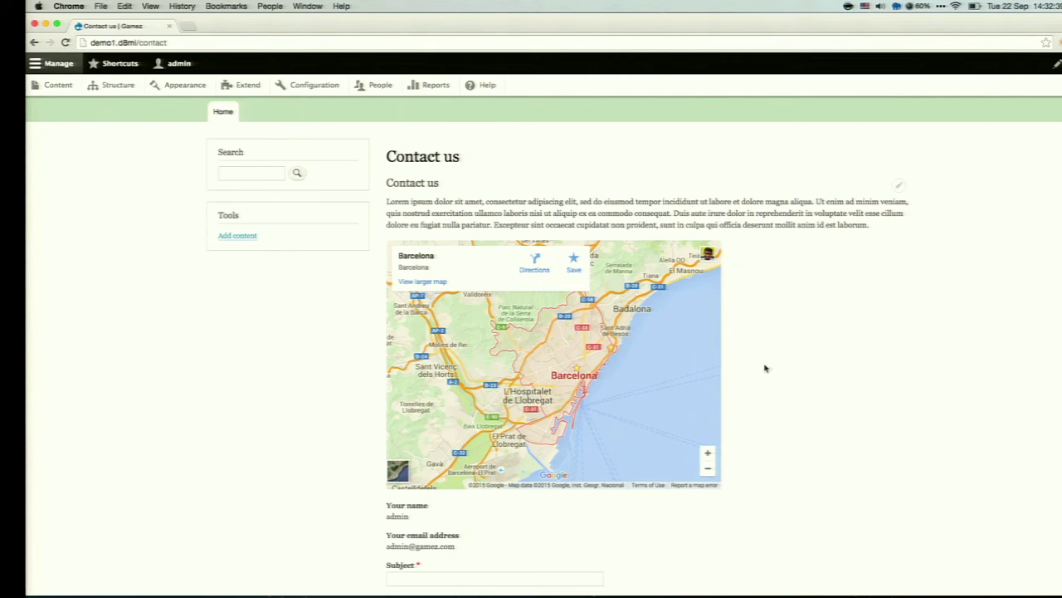
scroll(466, 533, "up", 3)
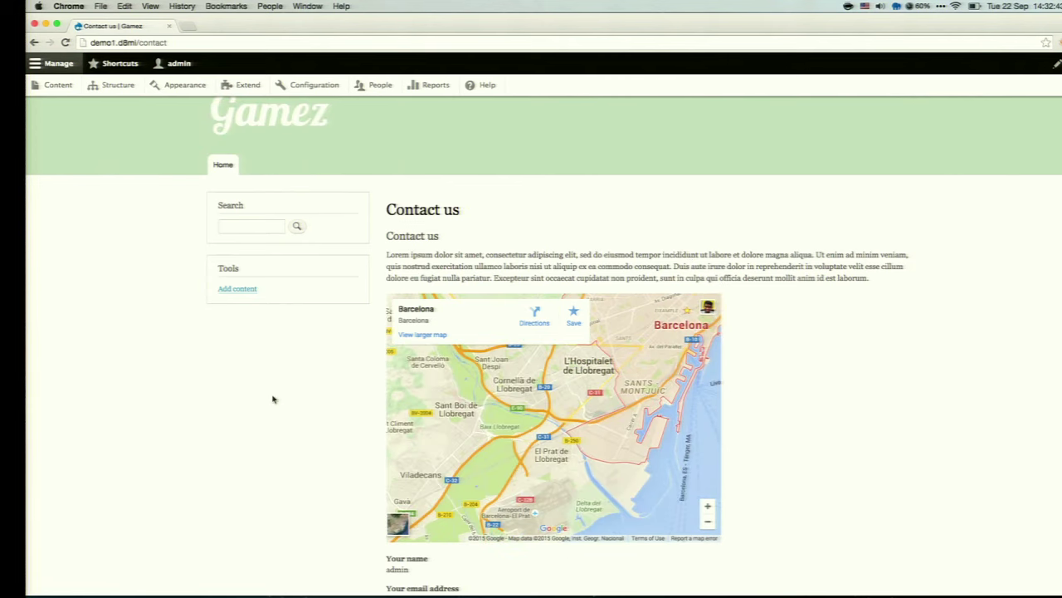
scroll(924, 285, "down", 5)
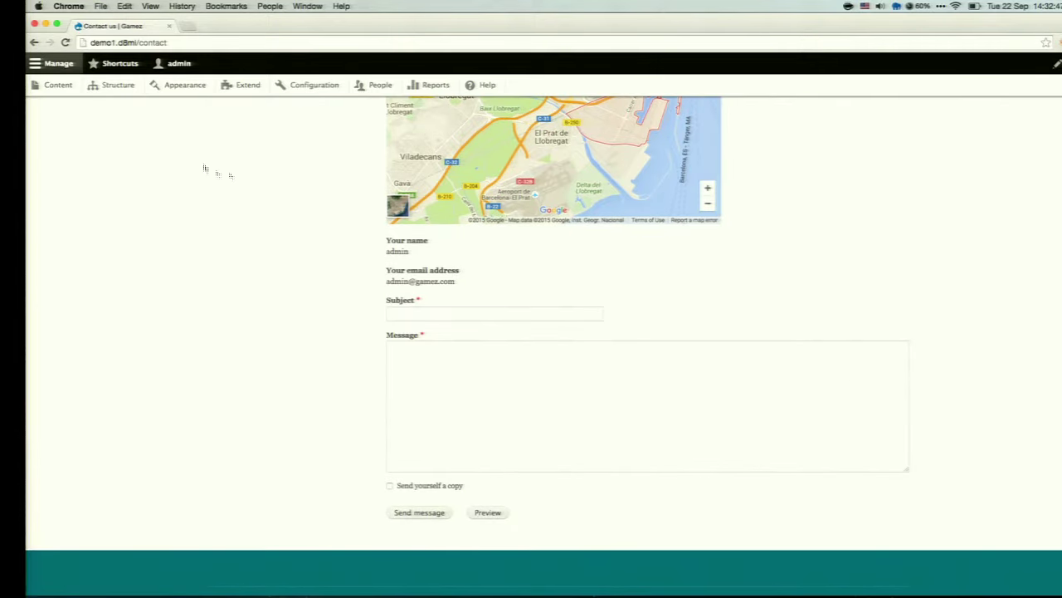
scroll(304, 294, "up", 1)
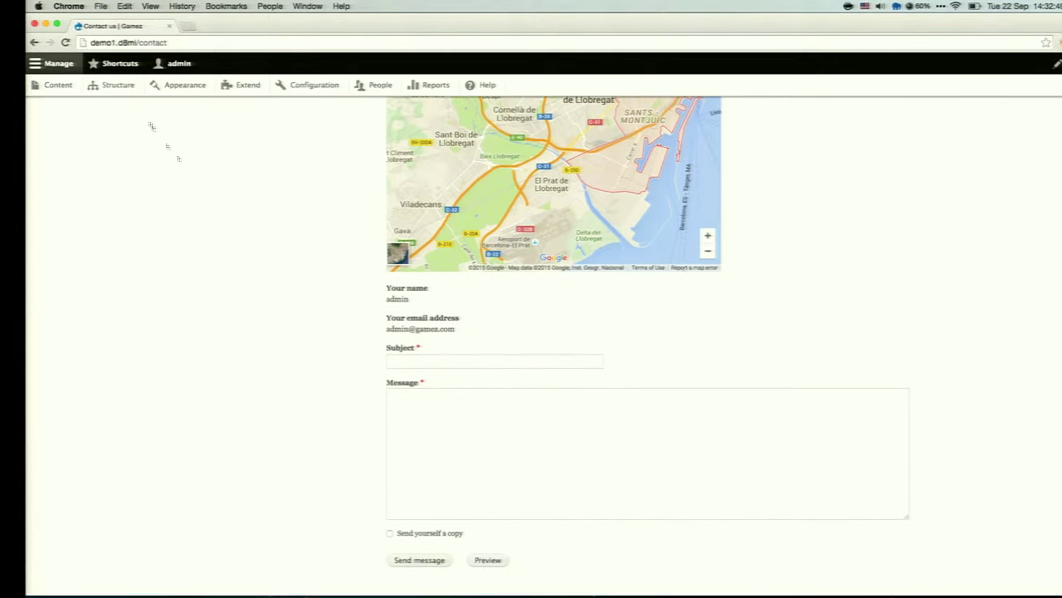
Open the block layout page in the site's structure administration
left_click(123, 90)
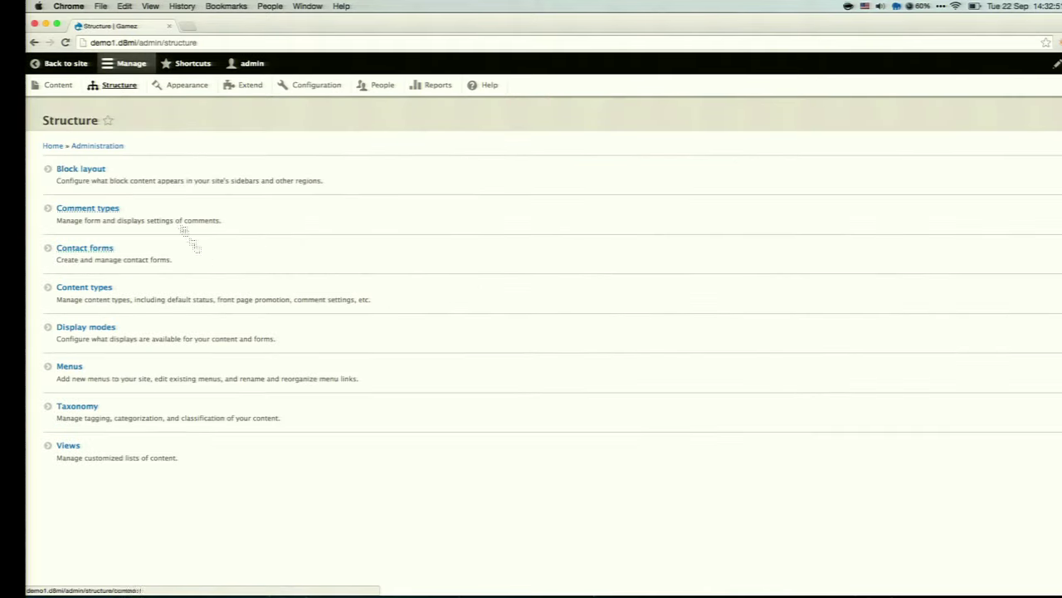
left_click(183, 181)
scroll(515, 283, "down", 2)
scroll(516, 282, "down", 5)
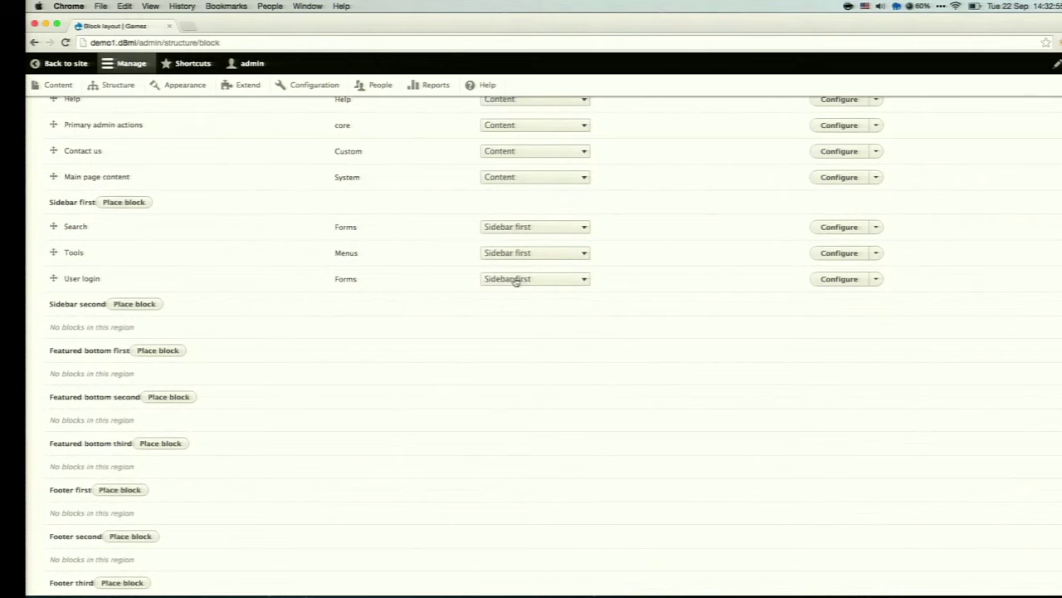
scroll(515, 282, "up", 1)
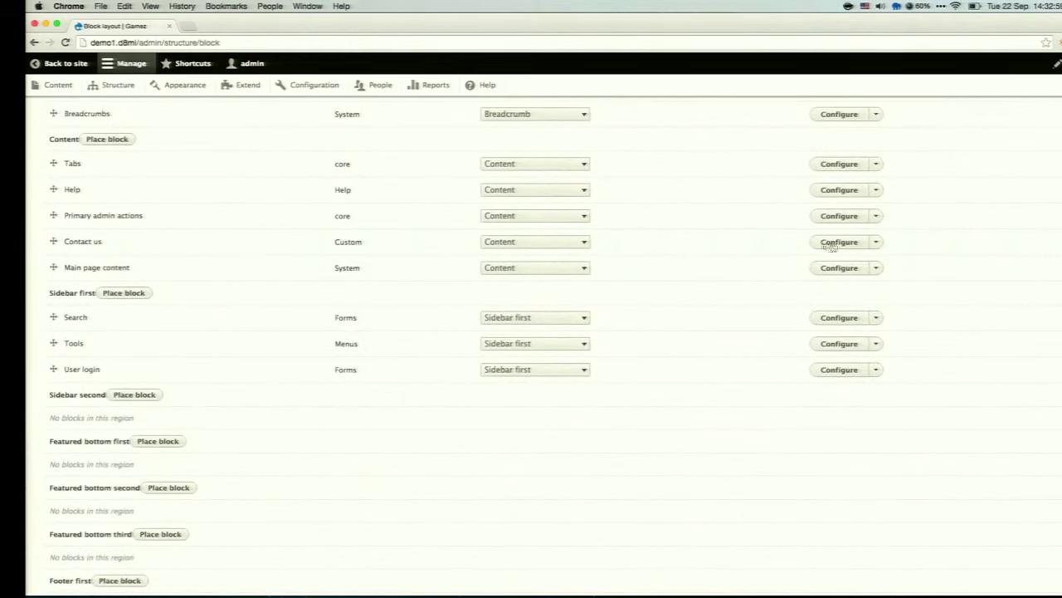
Inspect the Contact us block's configuration in a separate browser tab and close that tab
left_click(839, 242, "super")
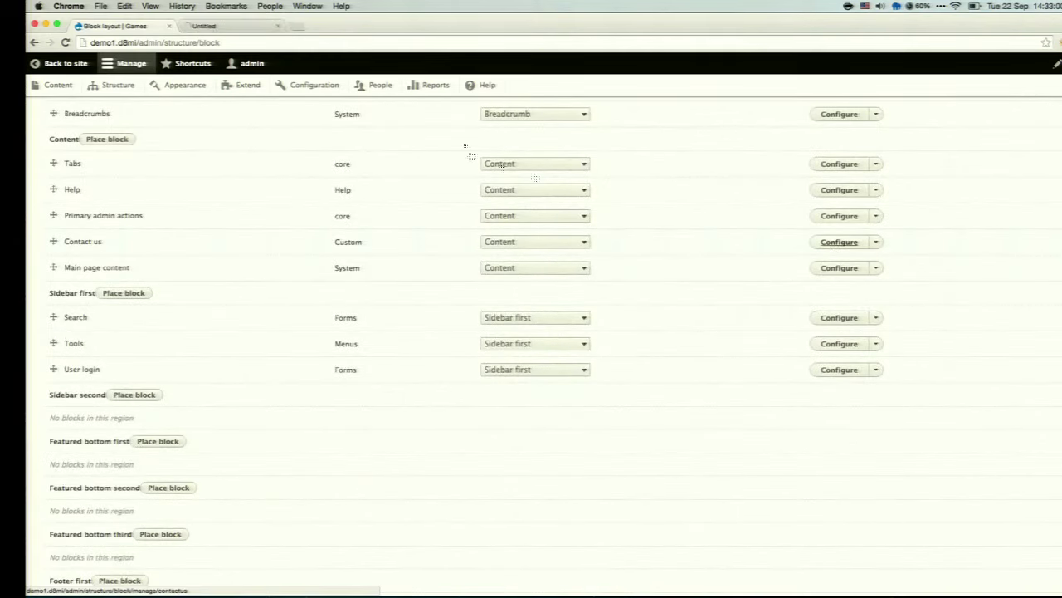
left_click(241, 27)
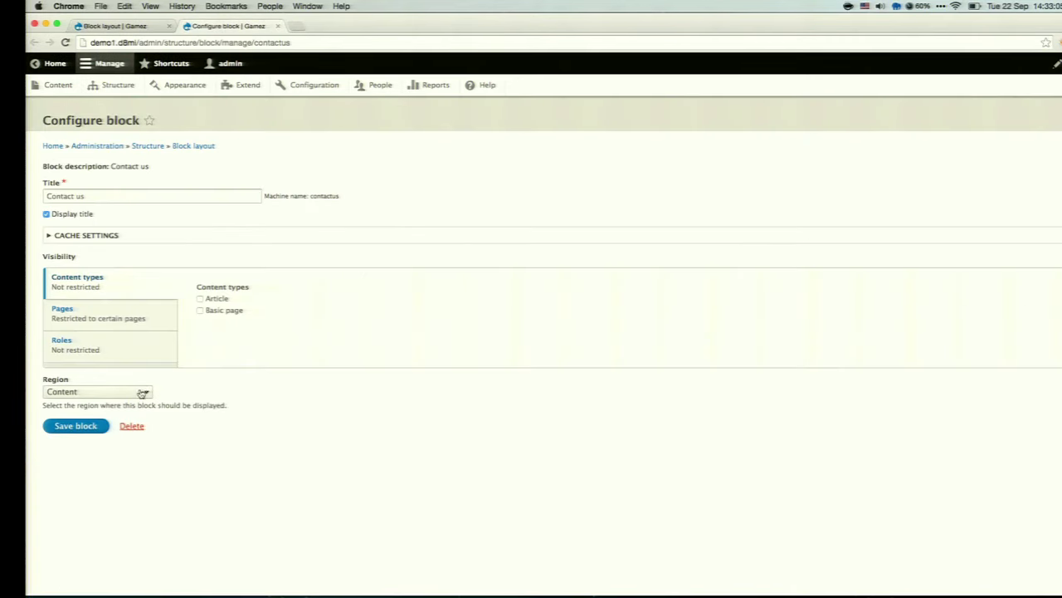
key("super+w")
Filter the blocks available for the Sidebar first region by "con" and choose to place the Main page content block
scroll(263, 324, "up", 1)
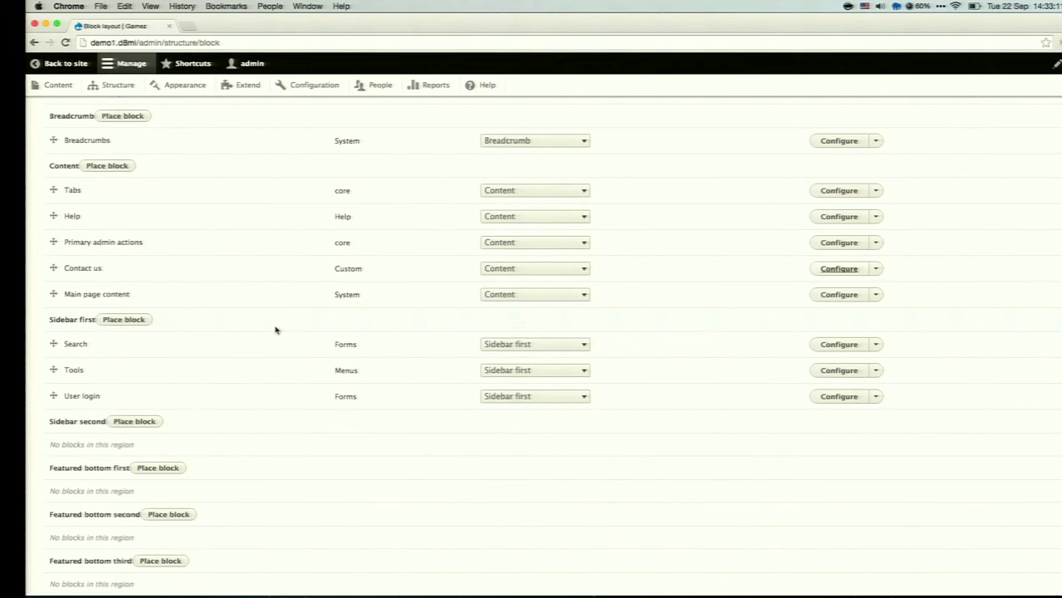
scroll(275, 329, "down", 1)
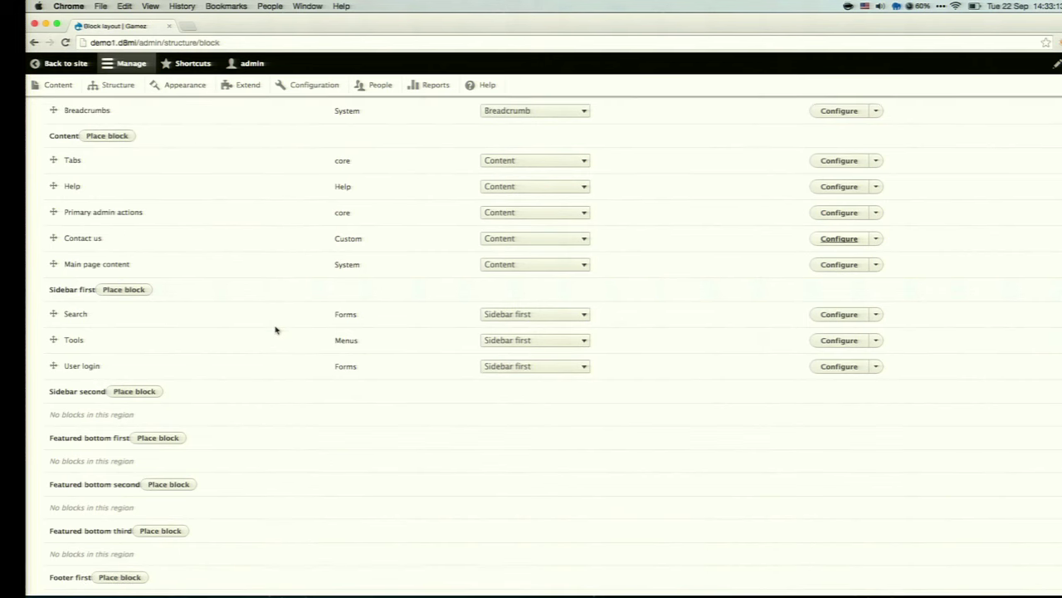
scroll(275, 330, "up", 1)
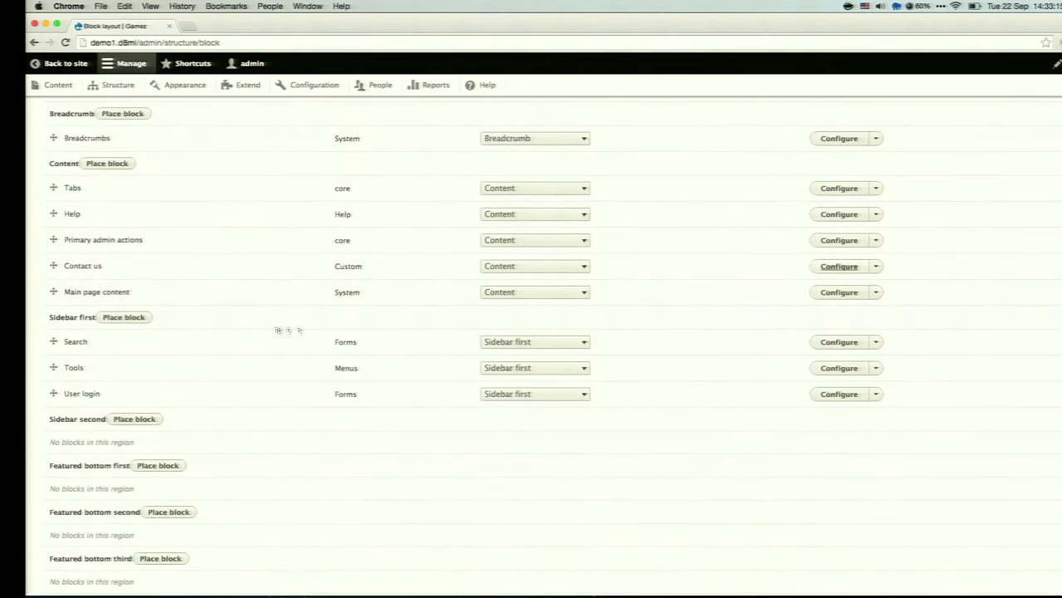
scroll(187, 415, "up", 3)
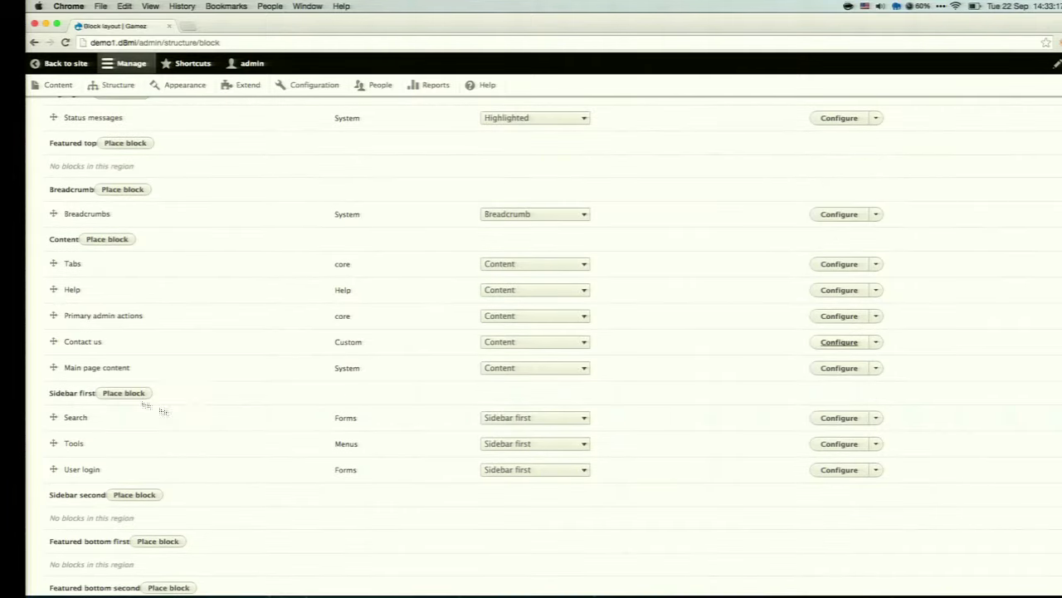
left_click(126, 395)
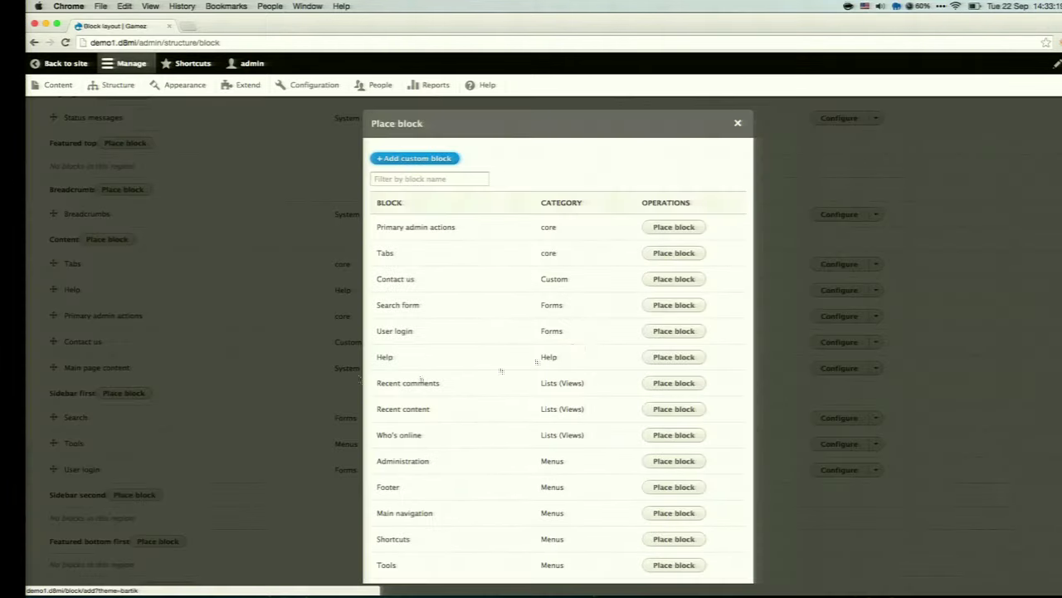
scroll(591, 345, "down", 5)
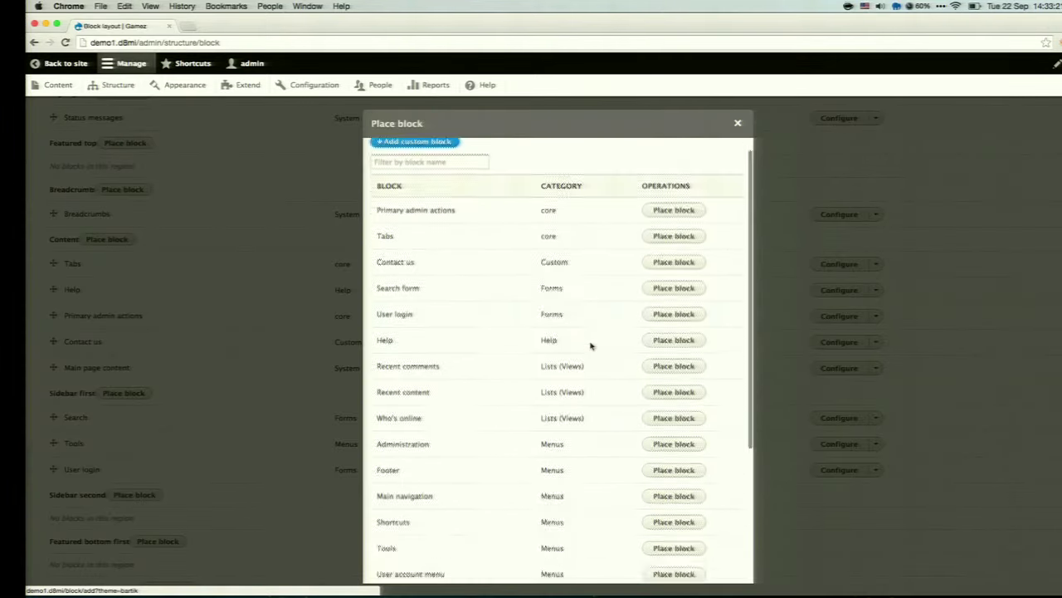
scroll(591, 345, "up", 5)
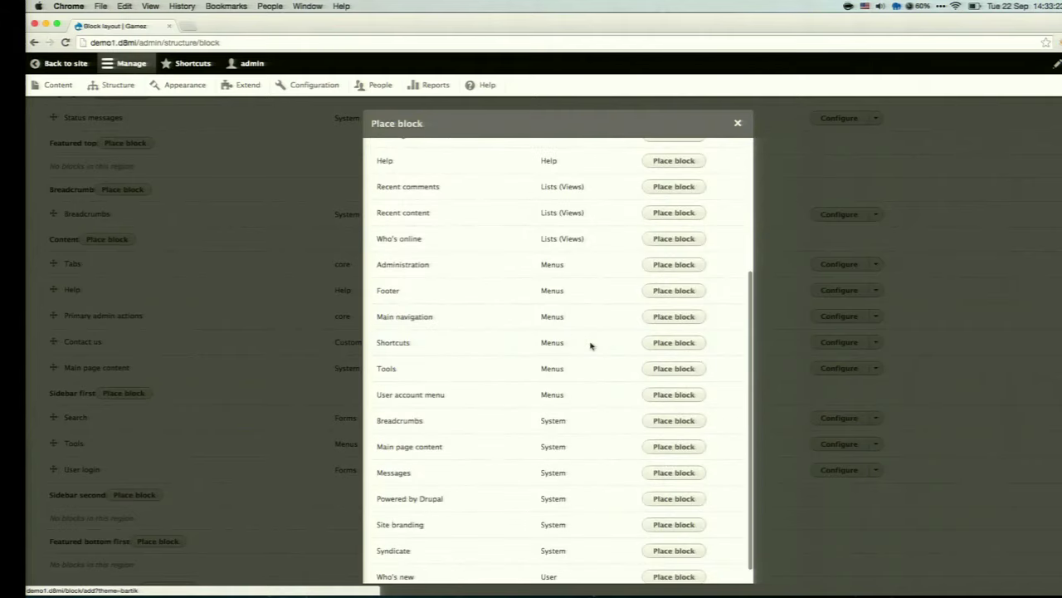
left_click(457, 146)
type("con")
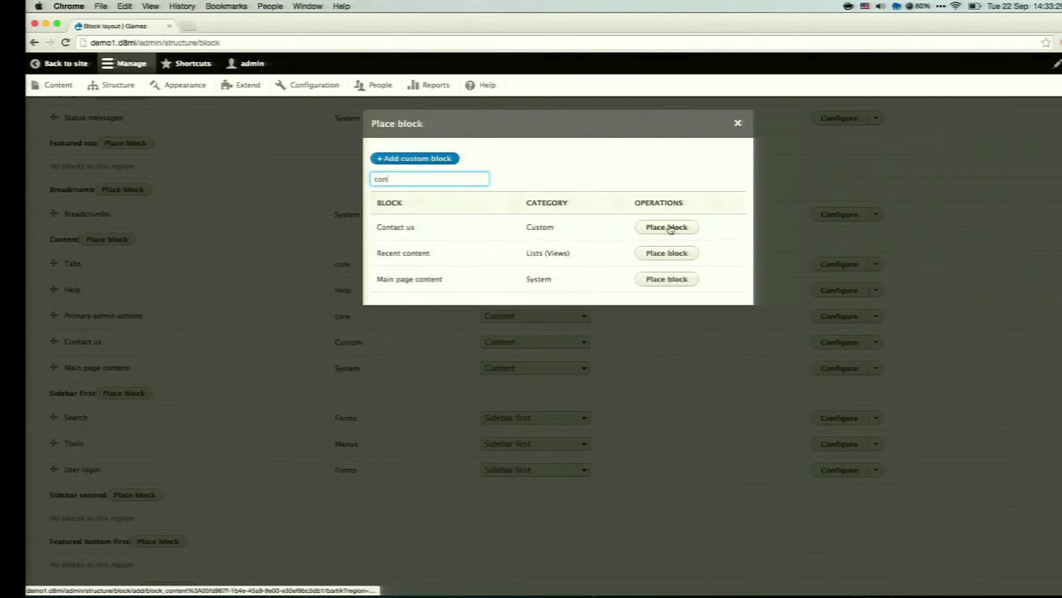
left_click(665, 280)
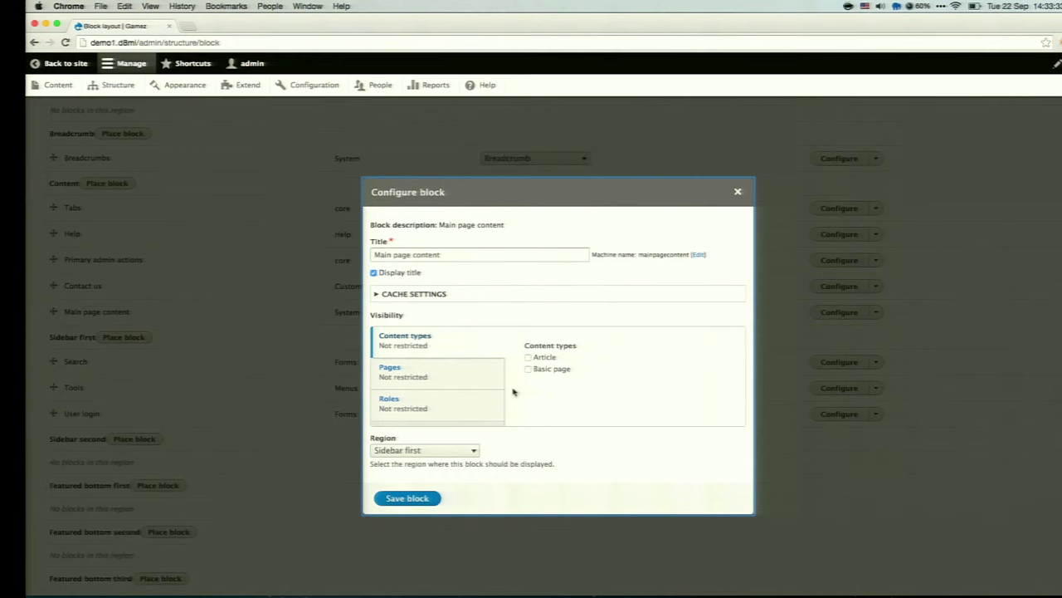
Show the Main page content block only on the /contact page and turn off its title display
left_click(445, 376)
left_click(582, 390)
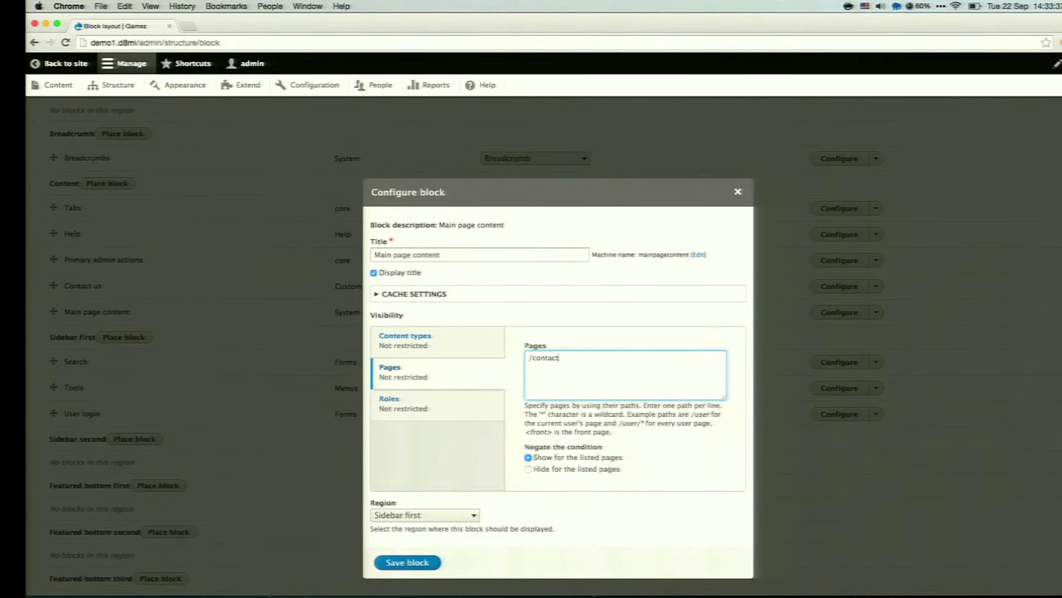
left_click(413, 276)
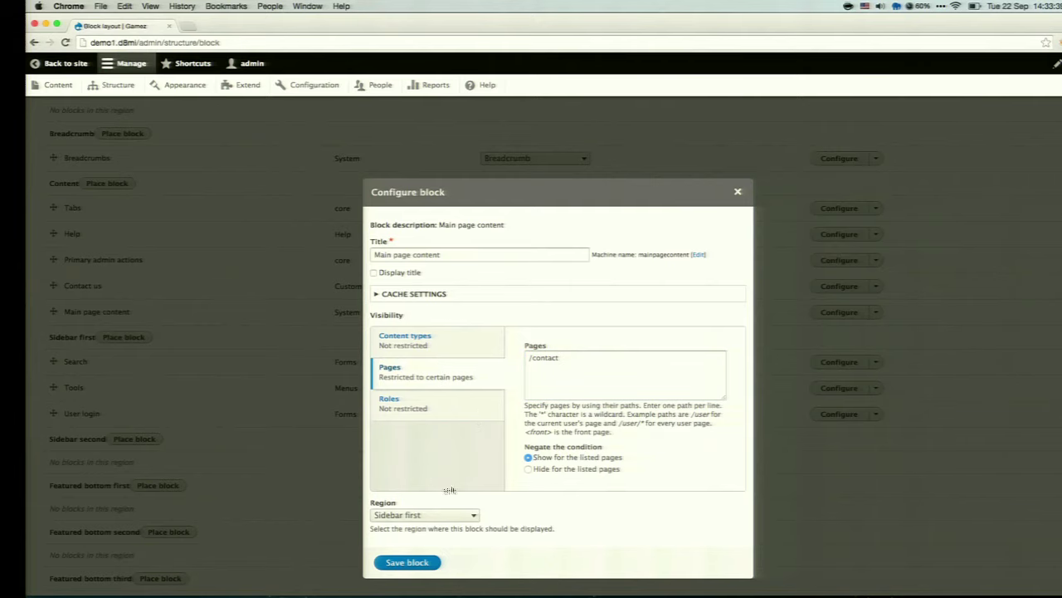
Save the Main page content block in the Sidebar first region and review the resulting contact page on the site
left_click(414, 563)
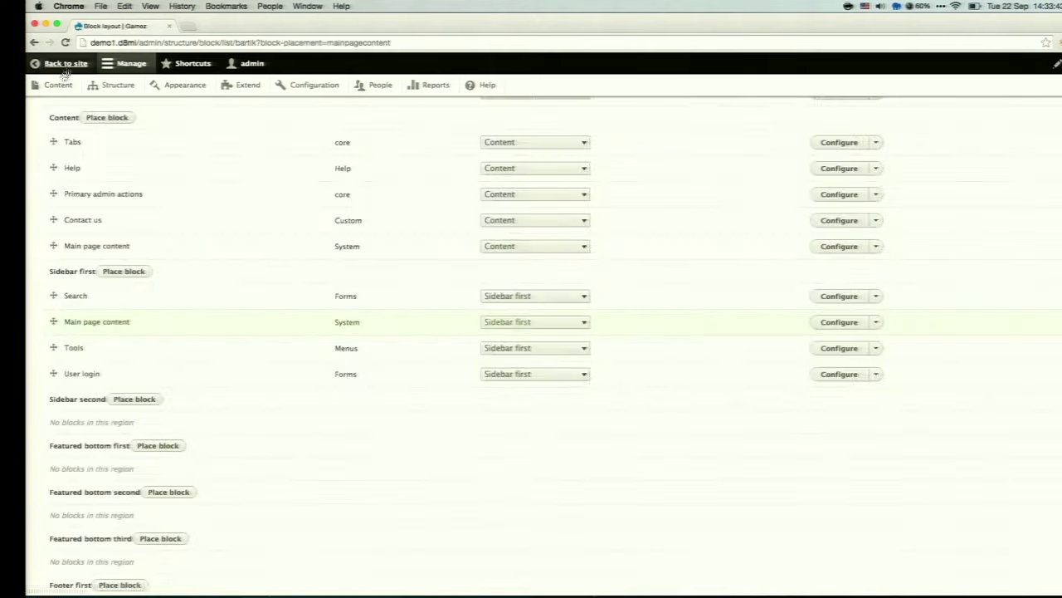
left_click(64, 66)
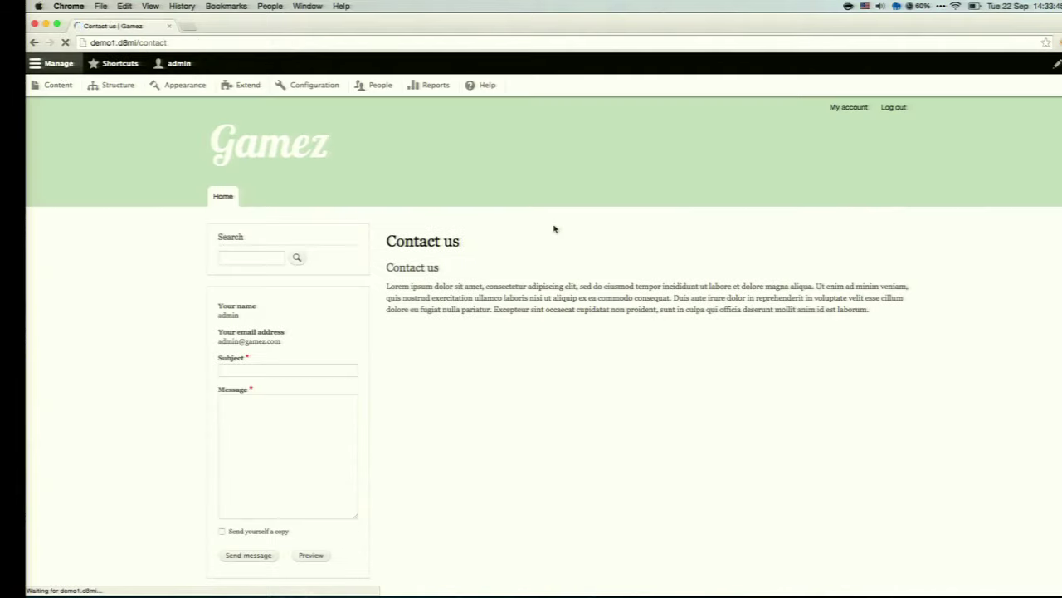
scroll(554, 229, "down", 3)
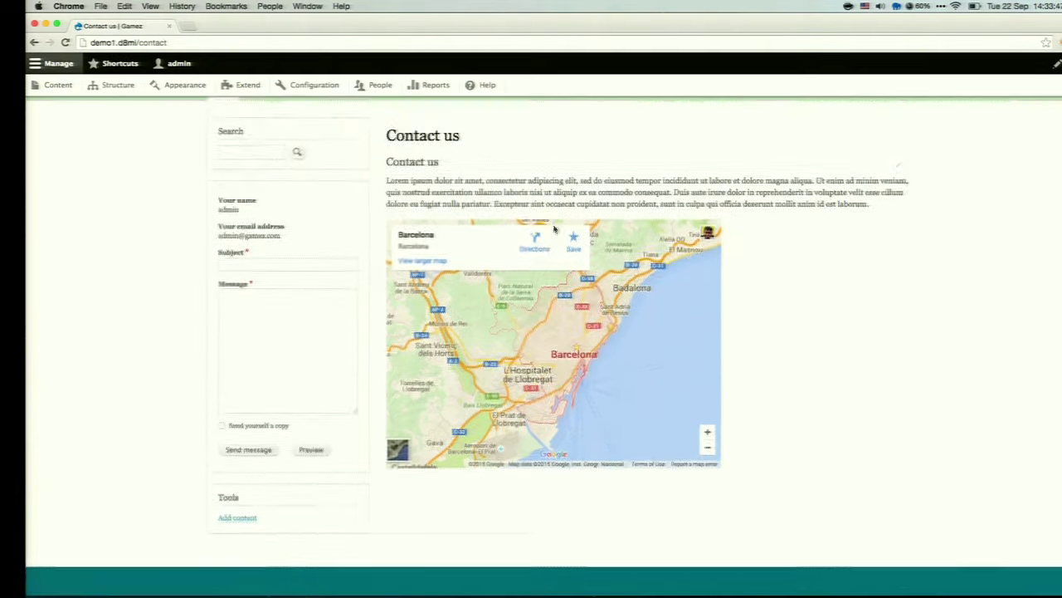
scroll(554, 229, "down", 1)
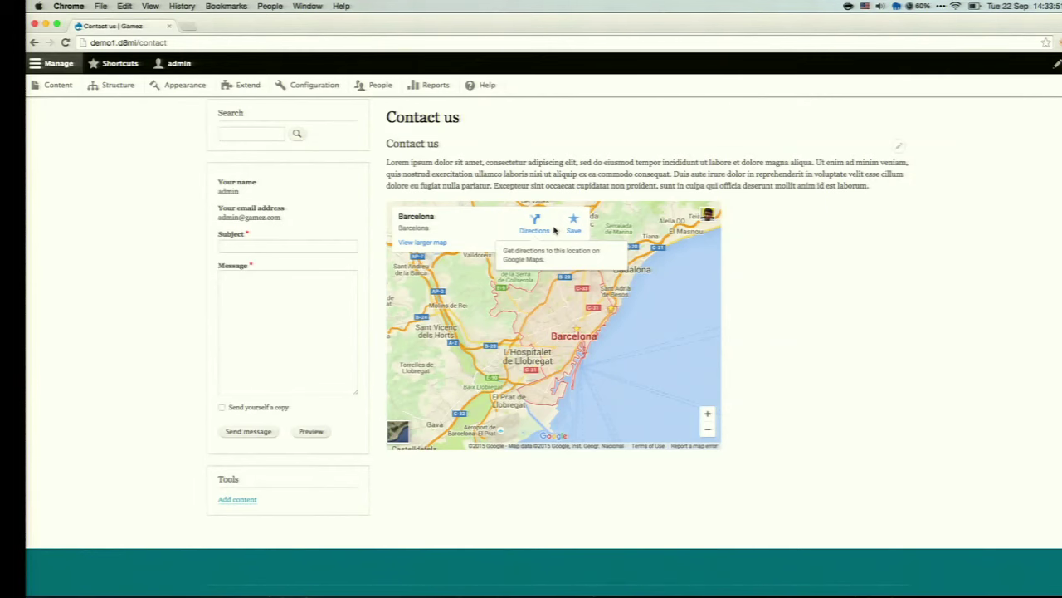
scroll(554, 230, "left", 5)
right_click(345, 265)
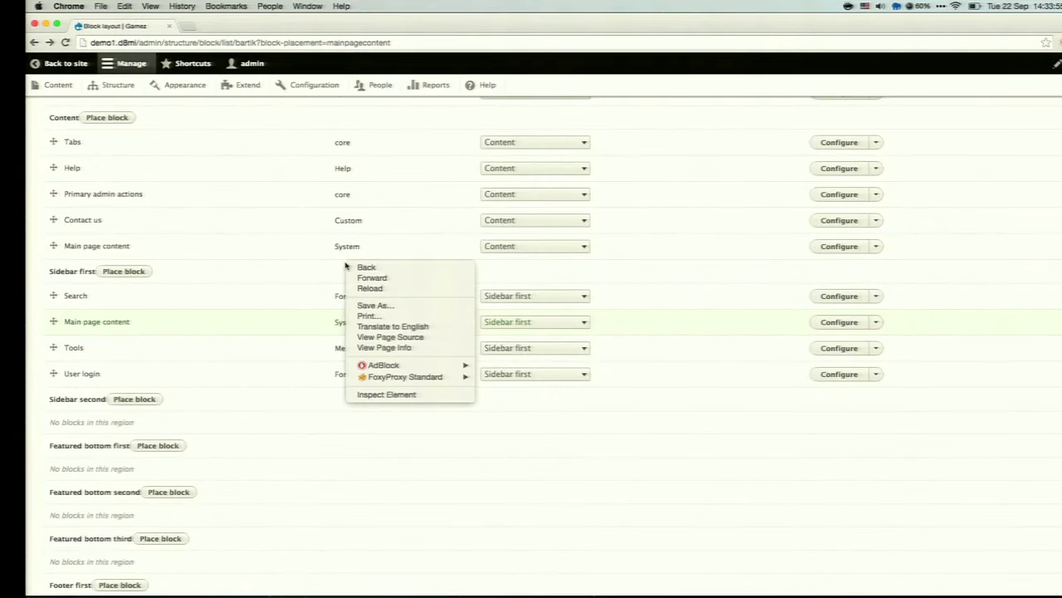
left_click(51, 43)
left_click(51, 43)
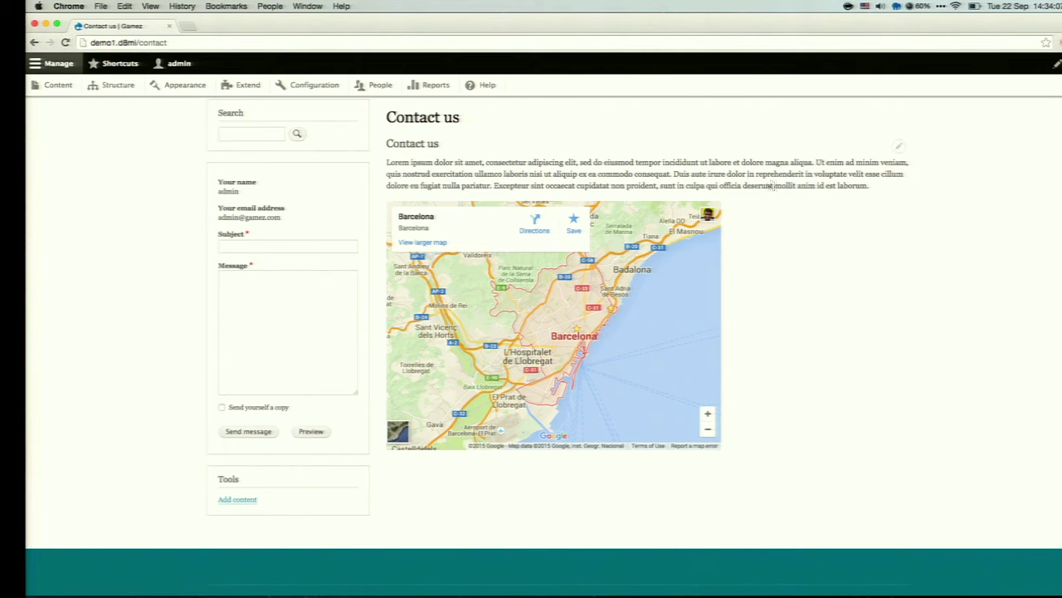
Check the default front page setting in the site information configuration and view the site's front page
scroll(774, 189, "down", 1)
scroll(776, 190, "up", 3)
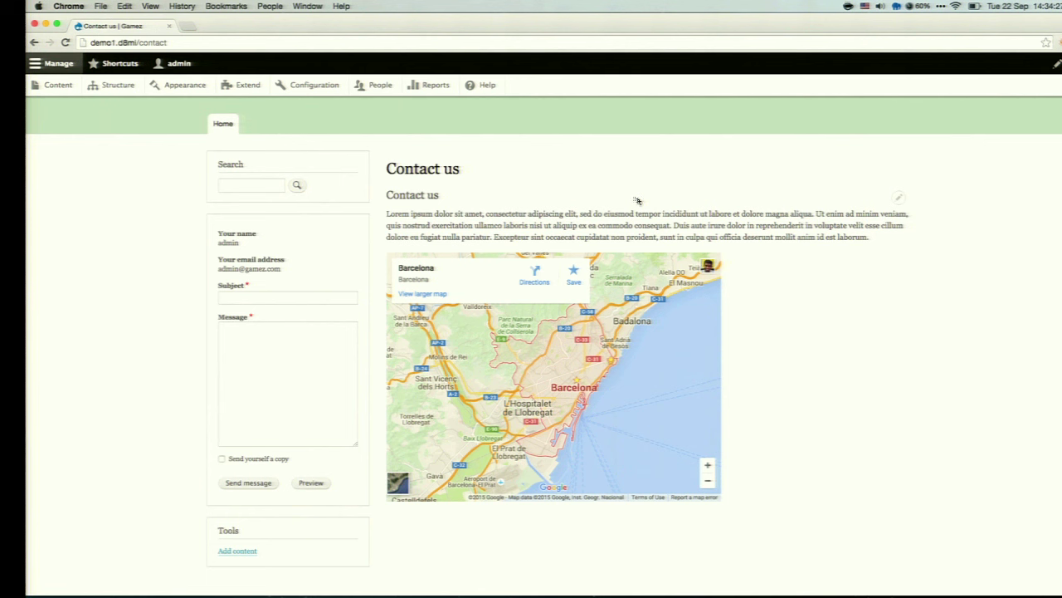
left_click(319, 86)
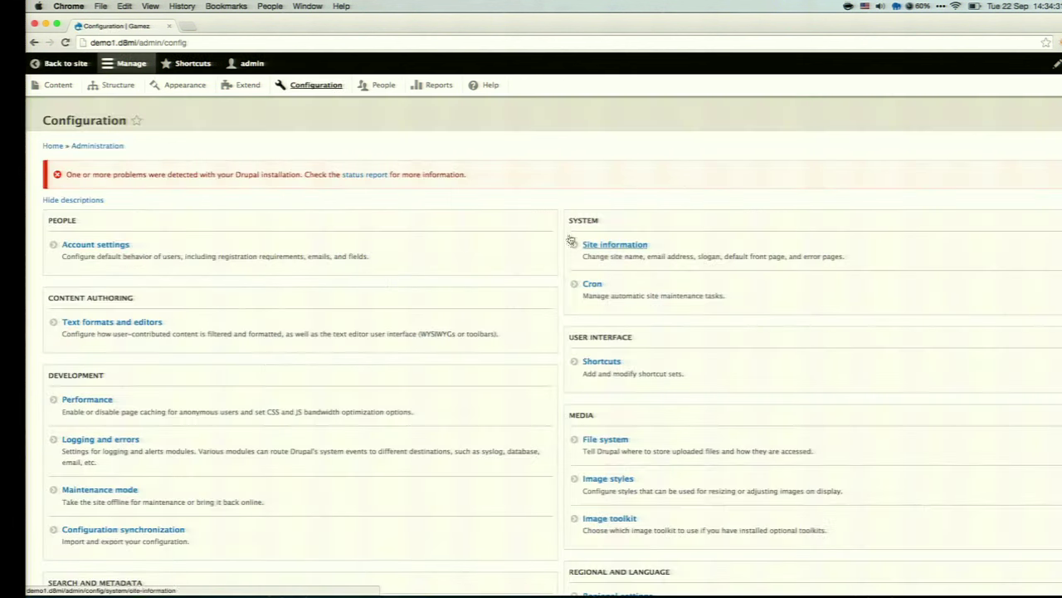
left_click(622, 244)
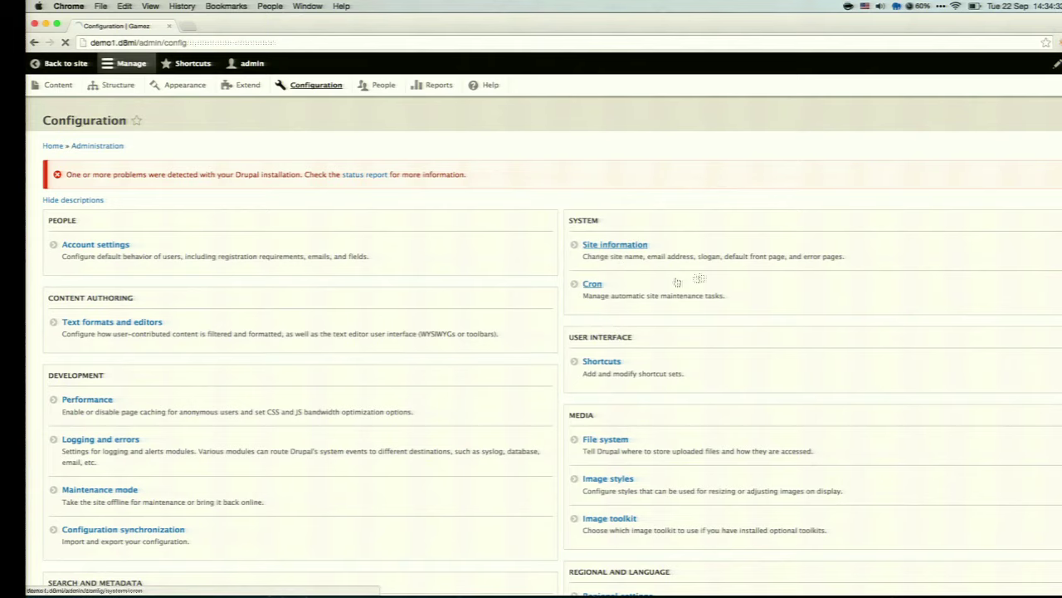
left_click(199, 349)
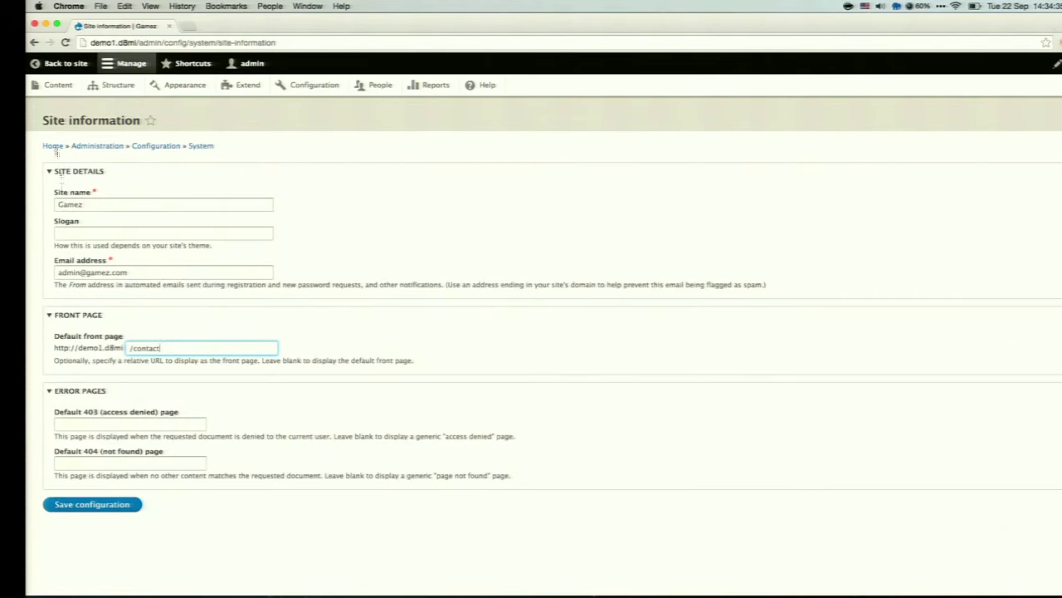
left_click(57, 65)
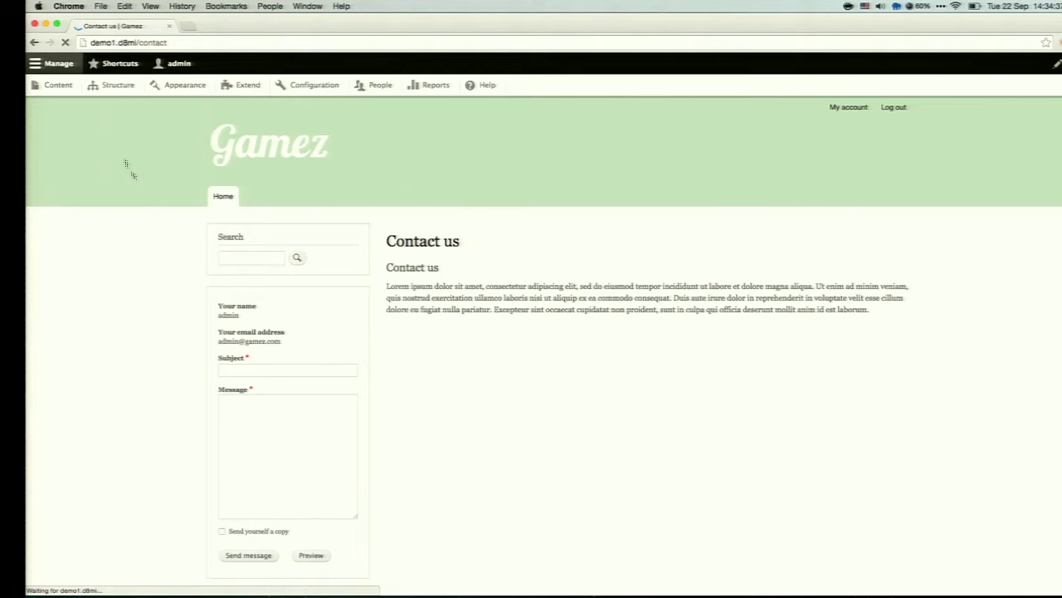
left_click(214, 148)
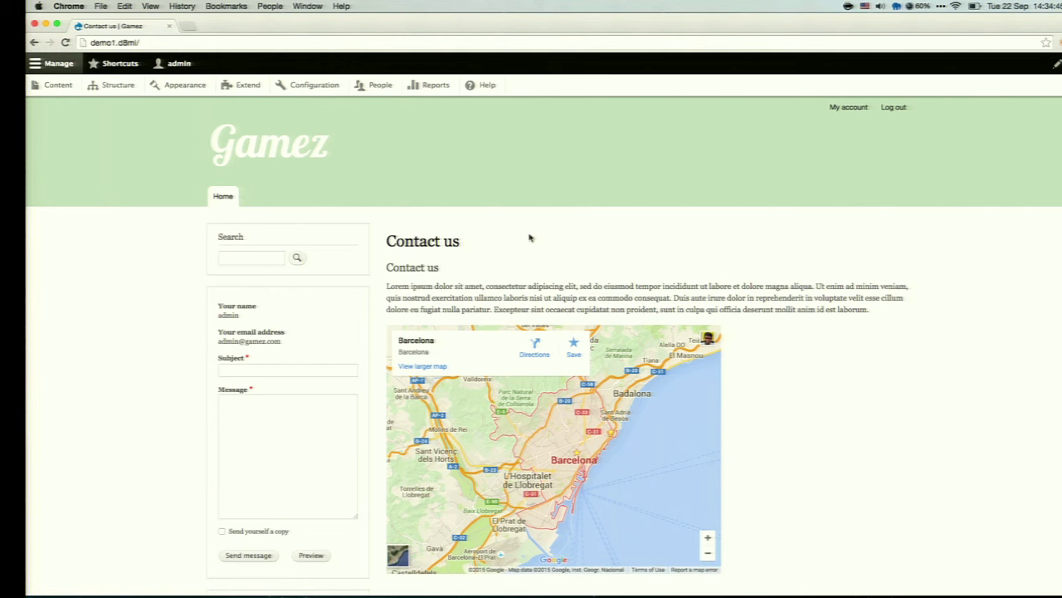
Open the form for adding a link to the Main navigation menu
left_click(122, 93)
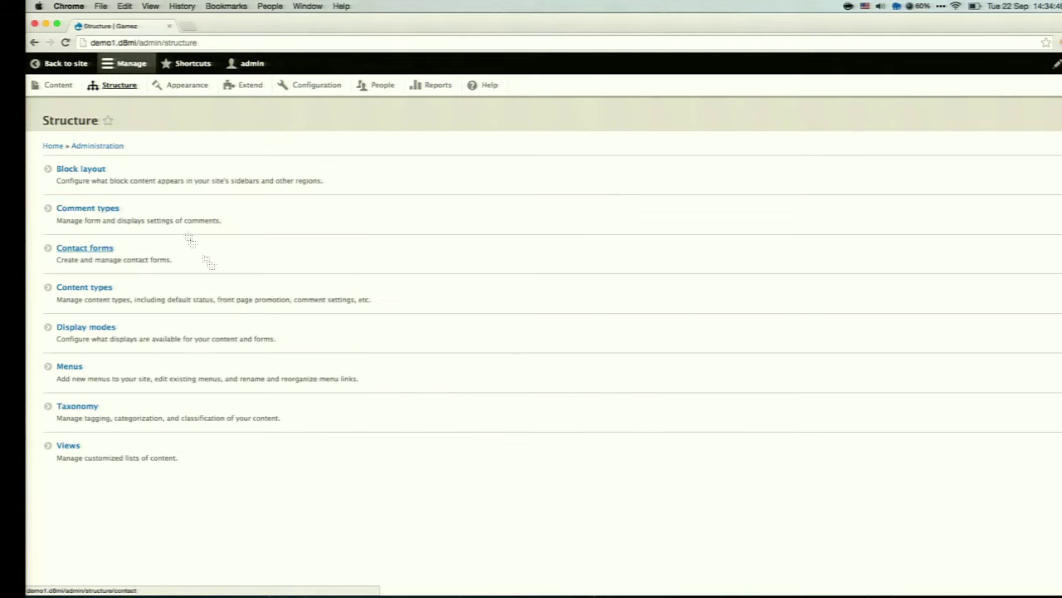
left_click(181, 358)
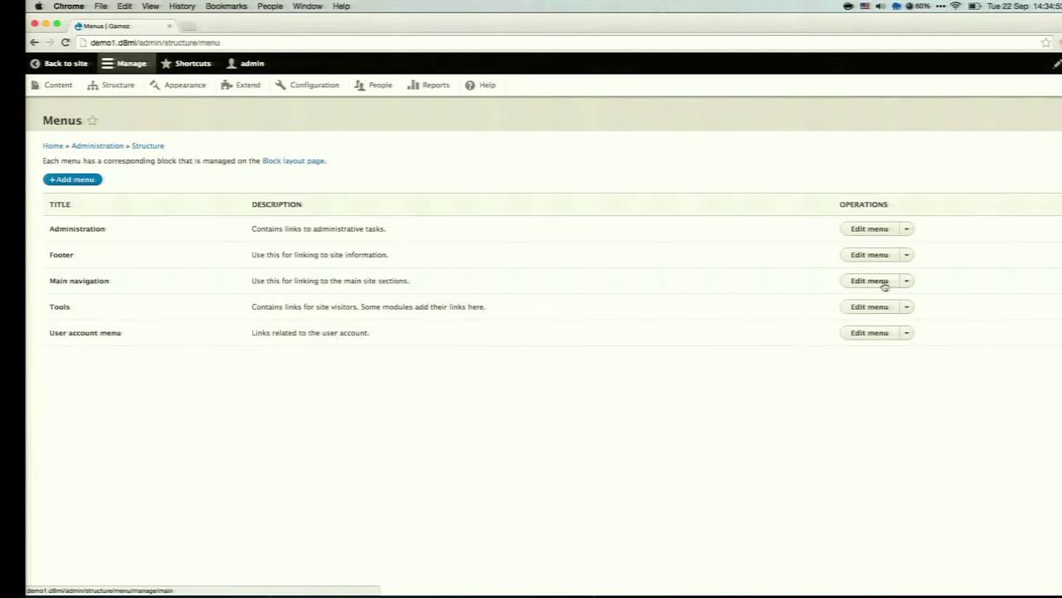
left_click(905, 283)
left_click(887, 295)
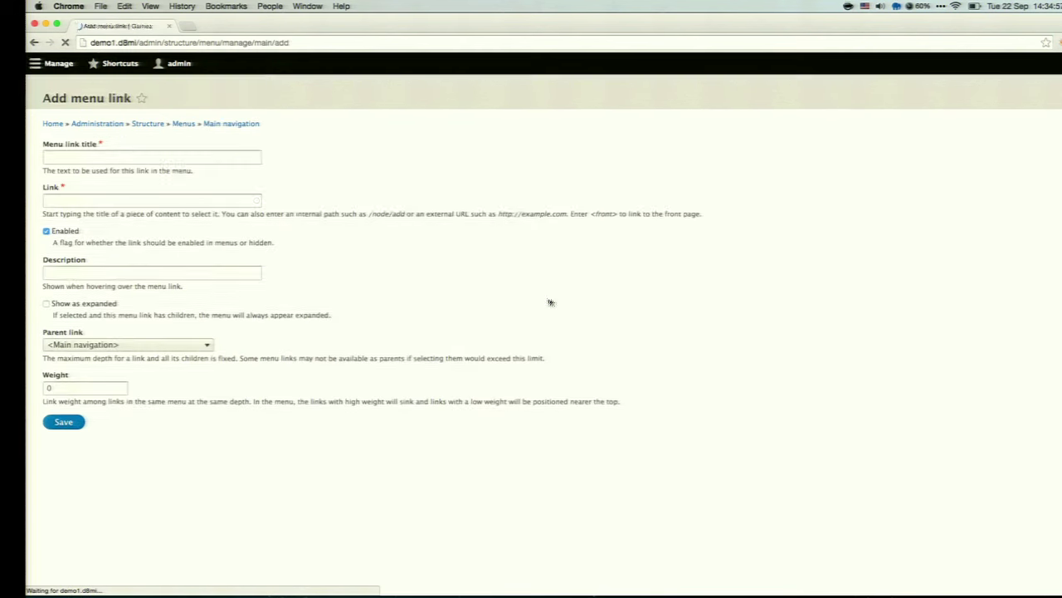
Add a Main navigation link titled "The games" pointing to /node, save it and return to the site
left_click(167, 179)
key("Down")
key("Down")
key("Tab")
type("/node")
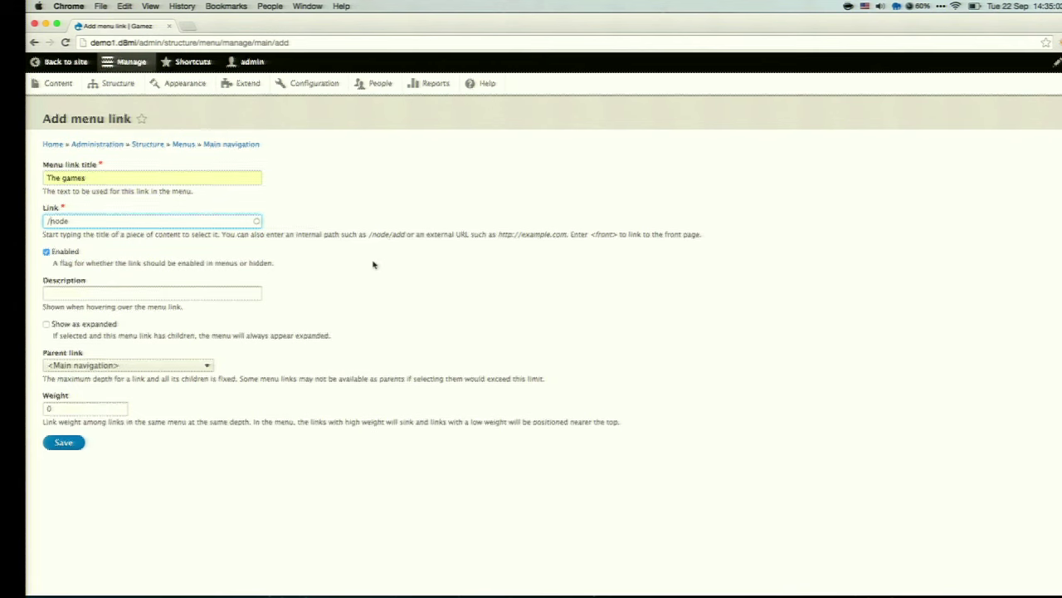
left_click(289, 465)
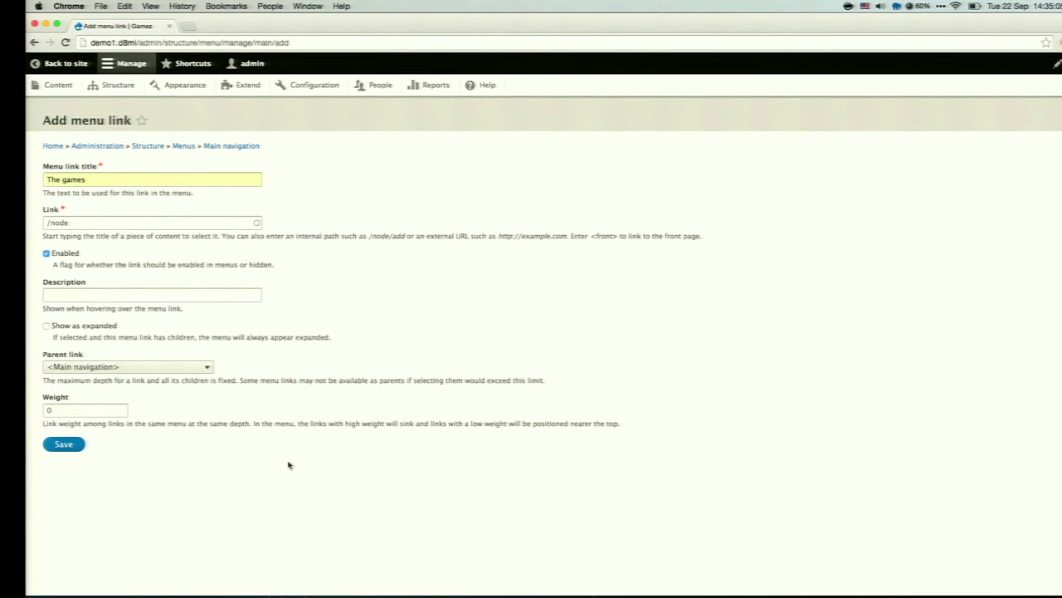
left_click(71, 446)
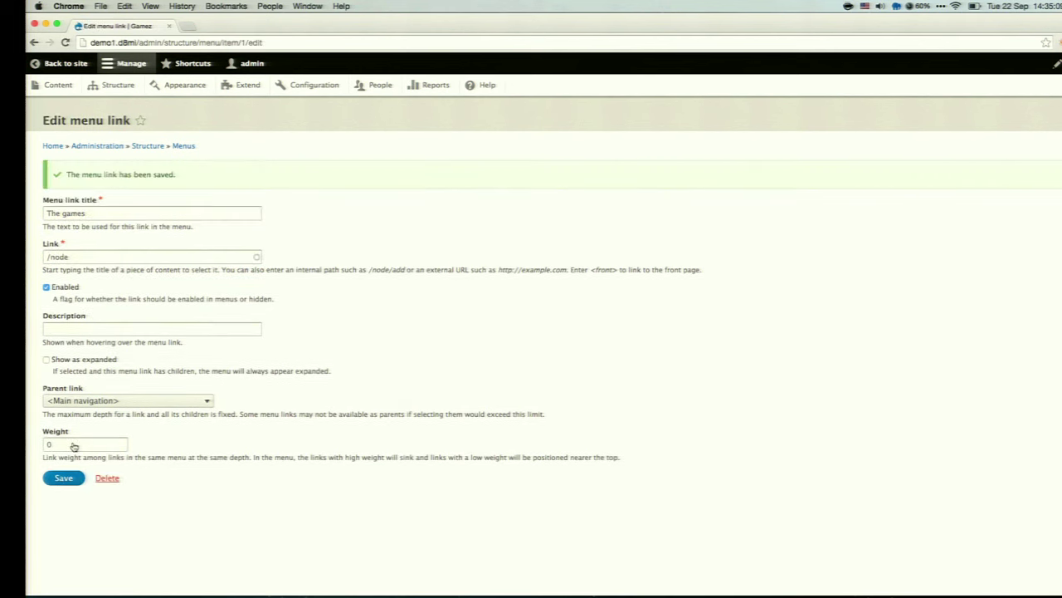
left_click(129, 208)
left_click(60, 63)
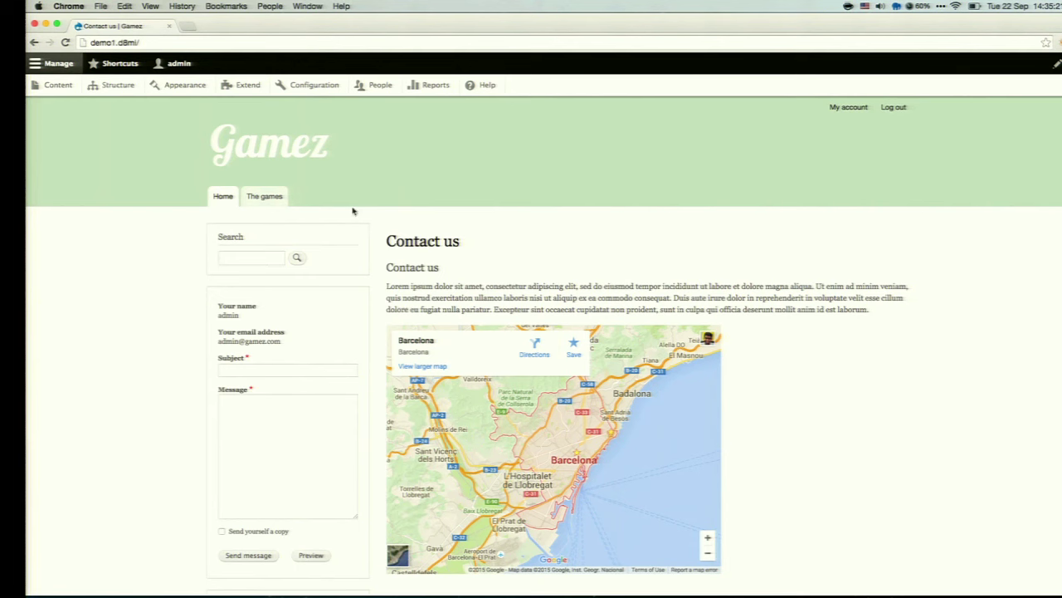
Add and save a second link in the Main navigation menu, titled "My account" and pointing to /user
left_click(117, 86)
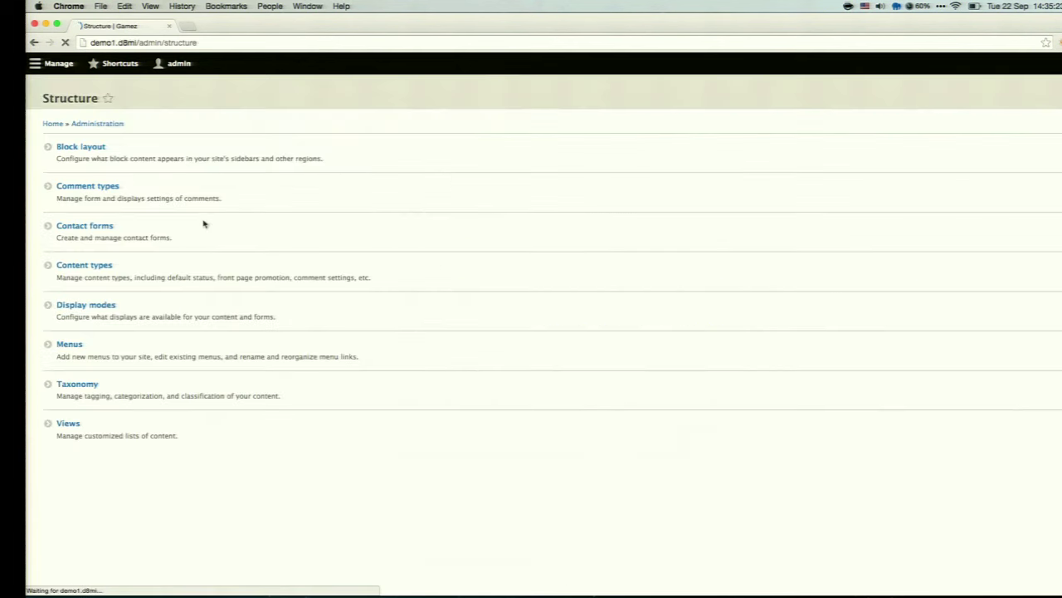
left_click(120, 383)
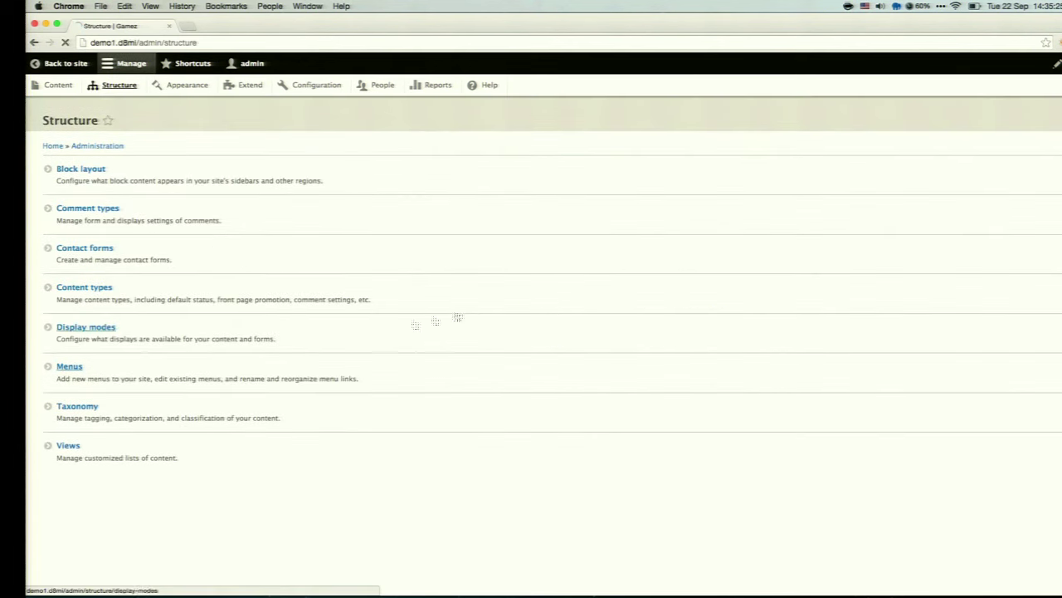
left_click(878, 281)
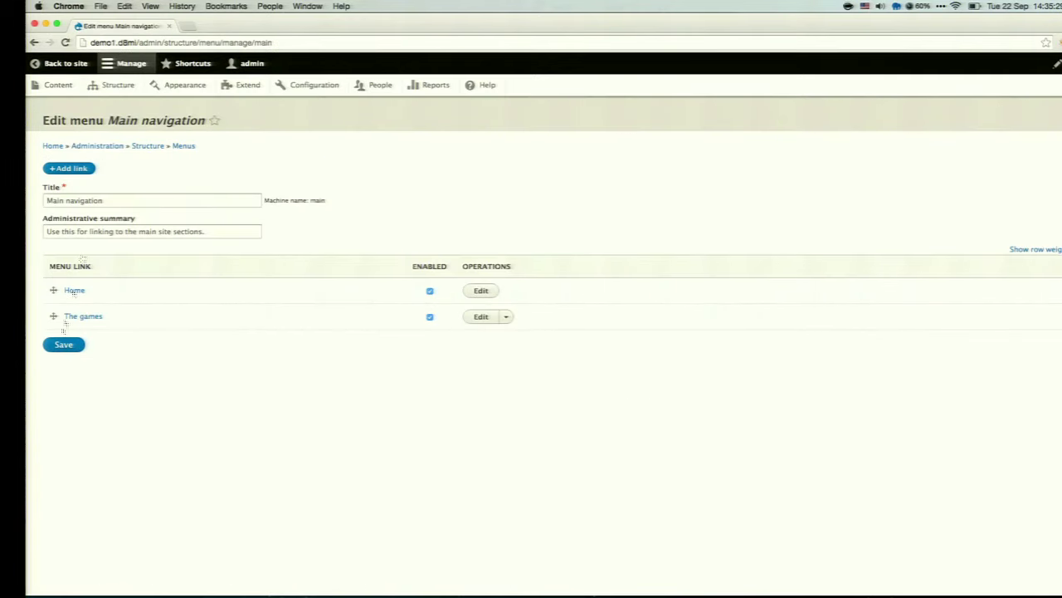
left_click(80, 169)
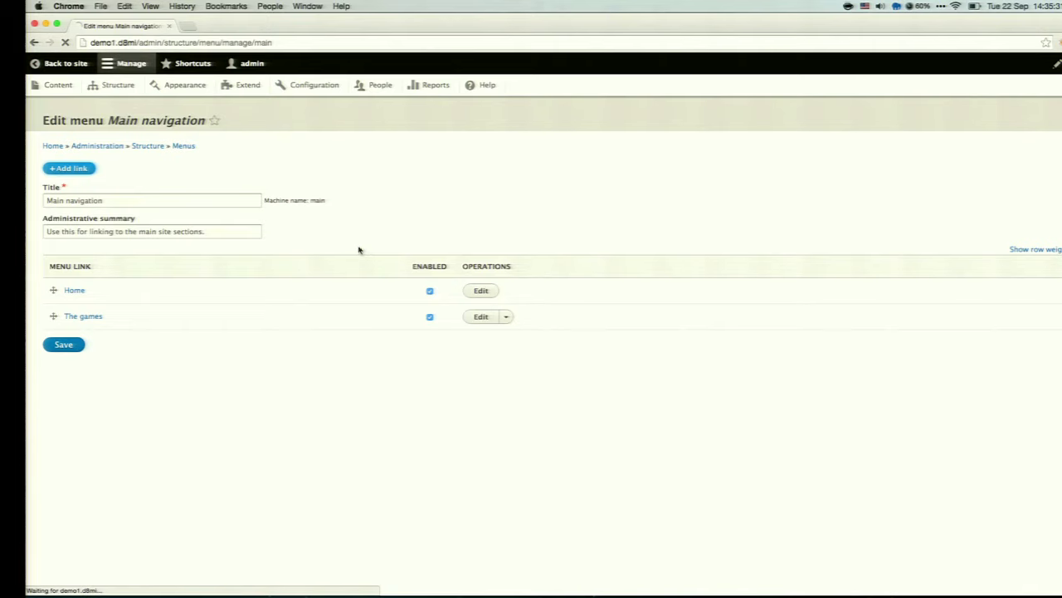
left_click(157, 179)
type("My")
key("Down")
key("Tab")
type("/user")
key("Return")
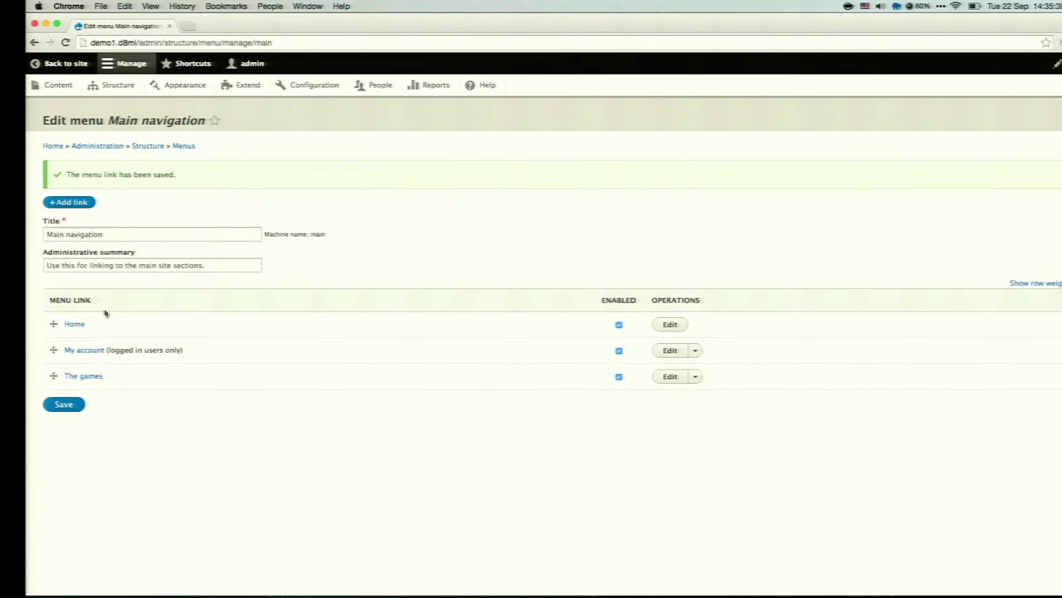
Move the My account link below The games in the Main navigation menu, save the order and return to the site
left_click_drag(55, 352, 53, 373)
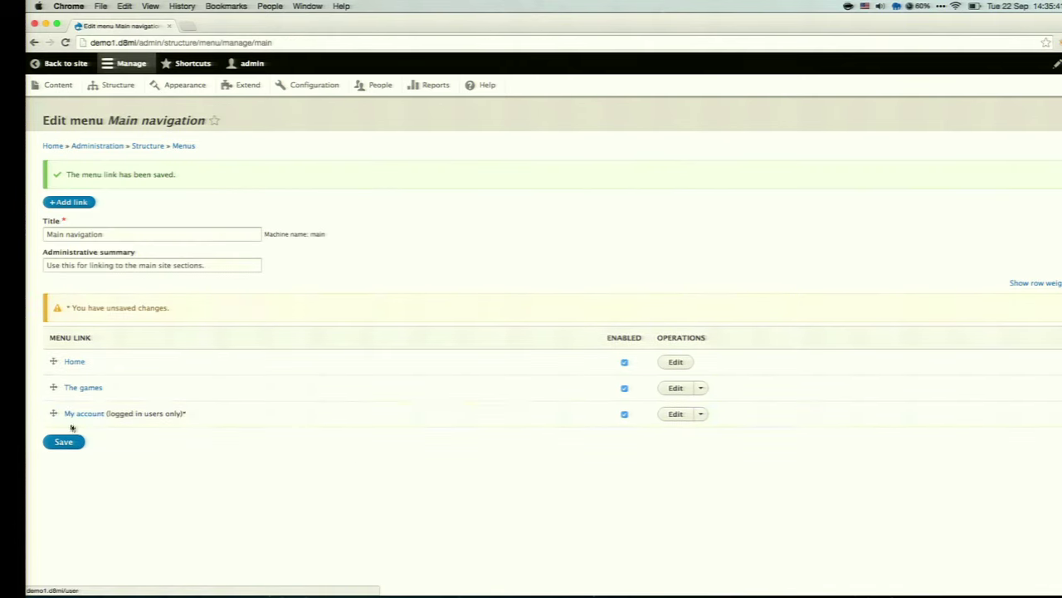
left_click(64, 442)
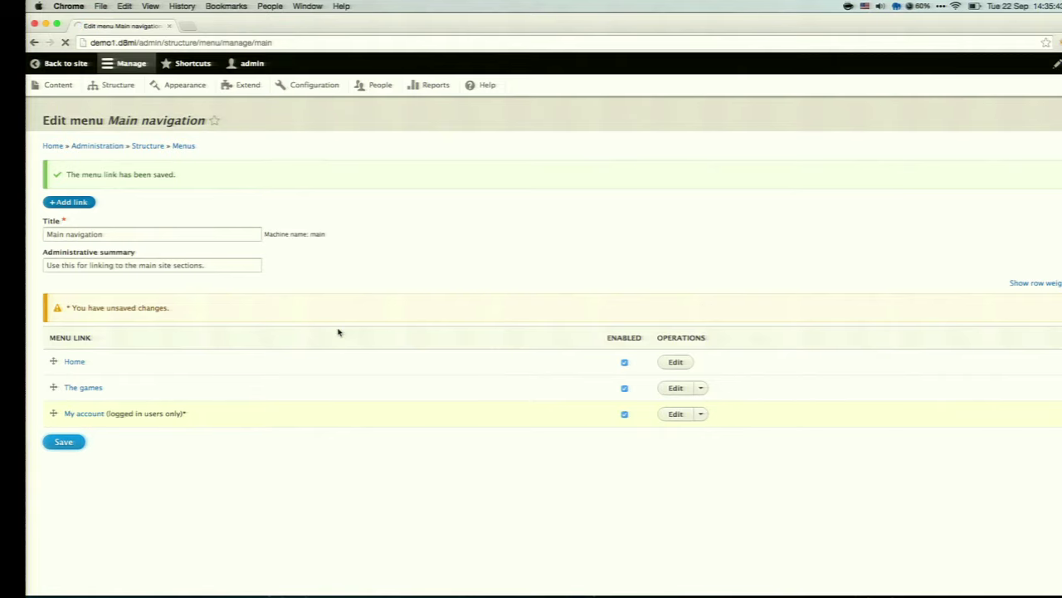
left_click(72, 67)
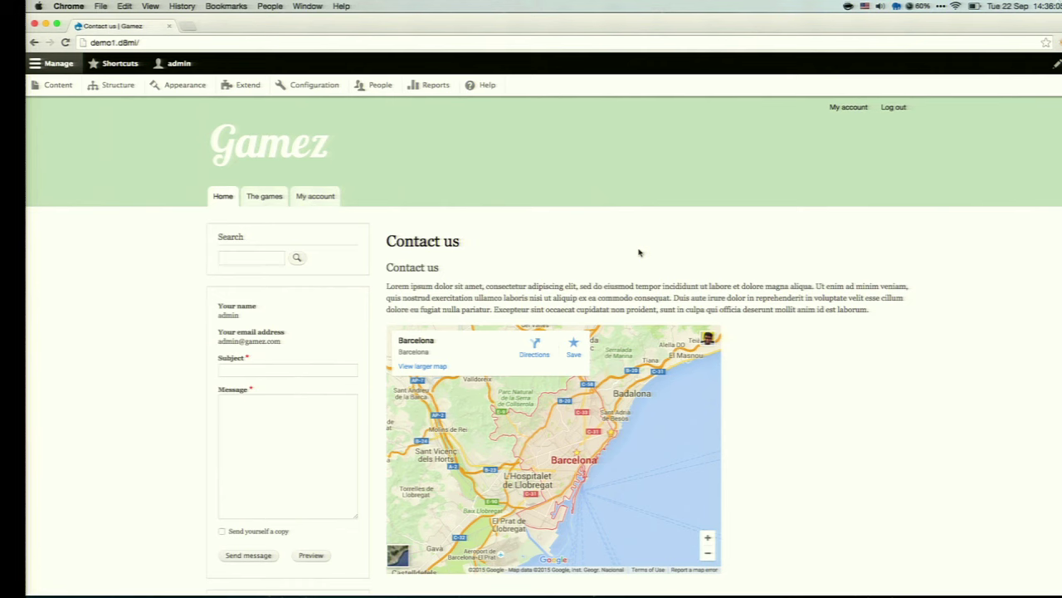
Filter the site's module list by "inter" and select the Interface Translation module for installation
left_click(248, 85)
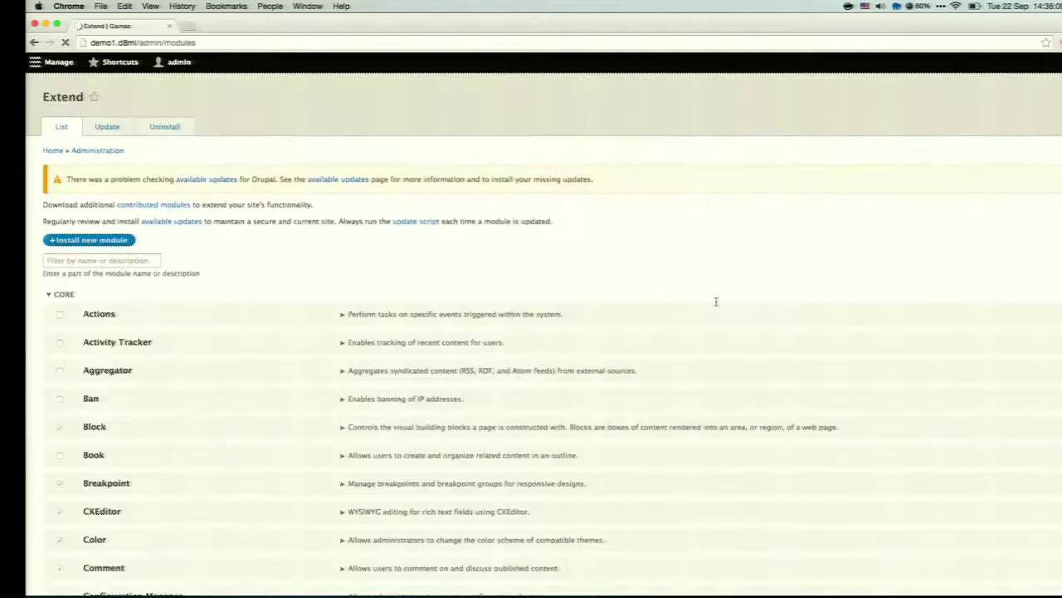
scroll(714, 297, "down", 5)
scroll(333, 242, "up", 3)
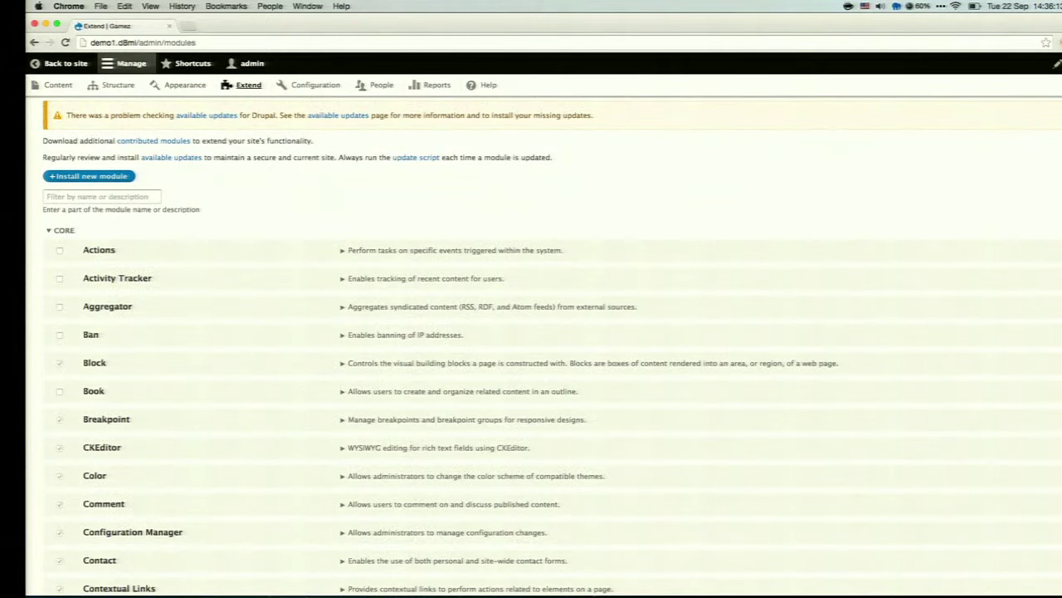
left_click(107, 199)
type("inter")
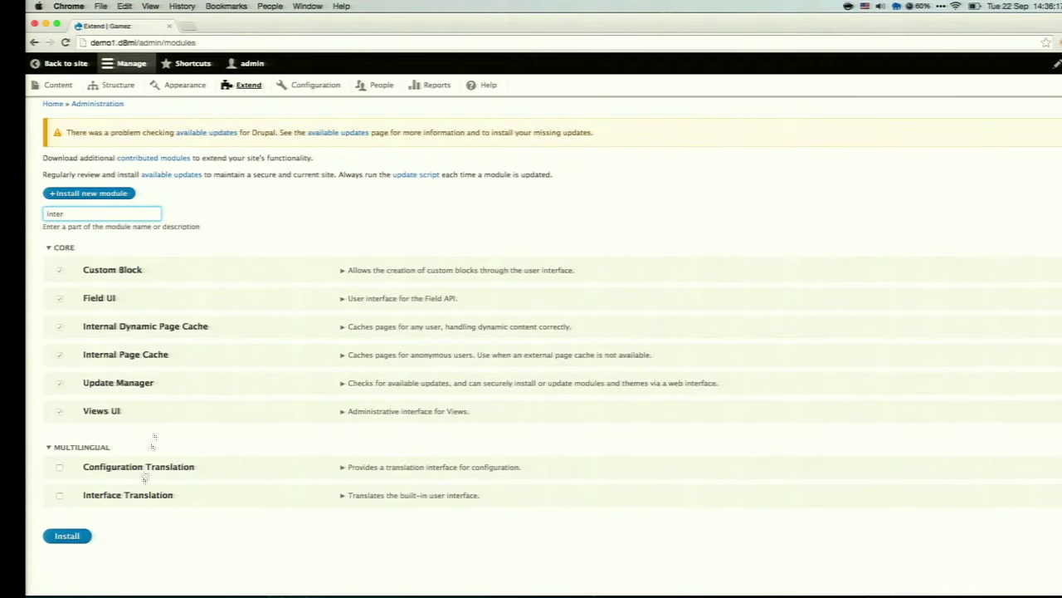
left_click(123, 496)
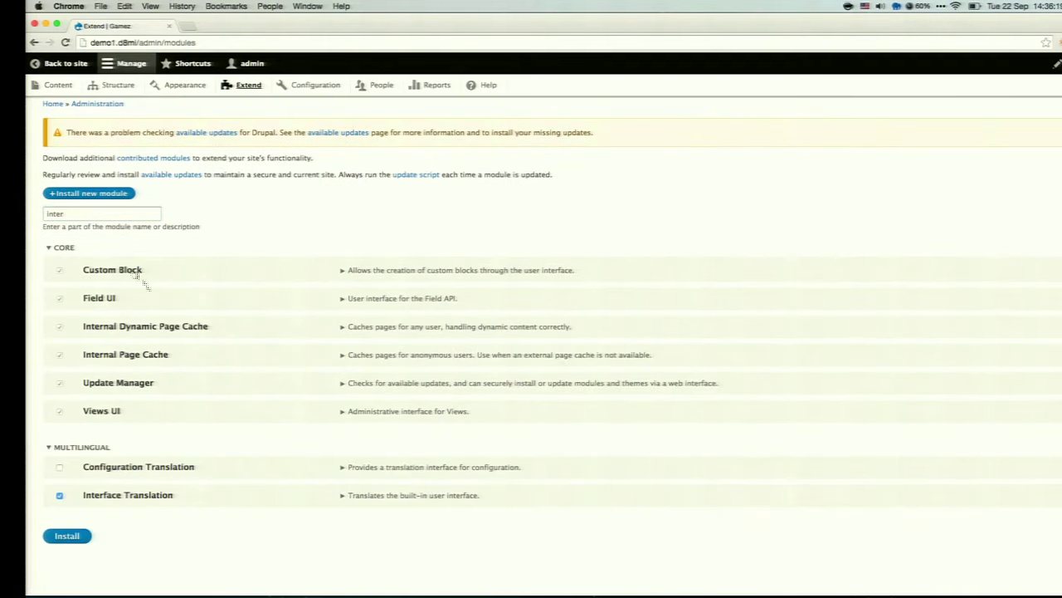
Filter the module list by "content tr" and also select the Content Translation module for installation
double_click(110, 214)
key("BackSpace")
type("c")
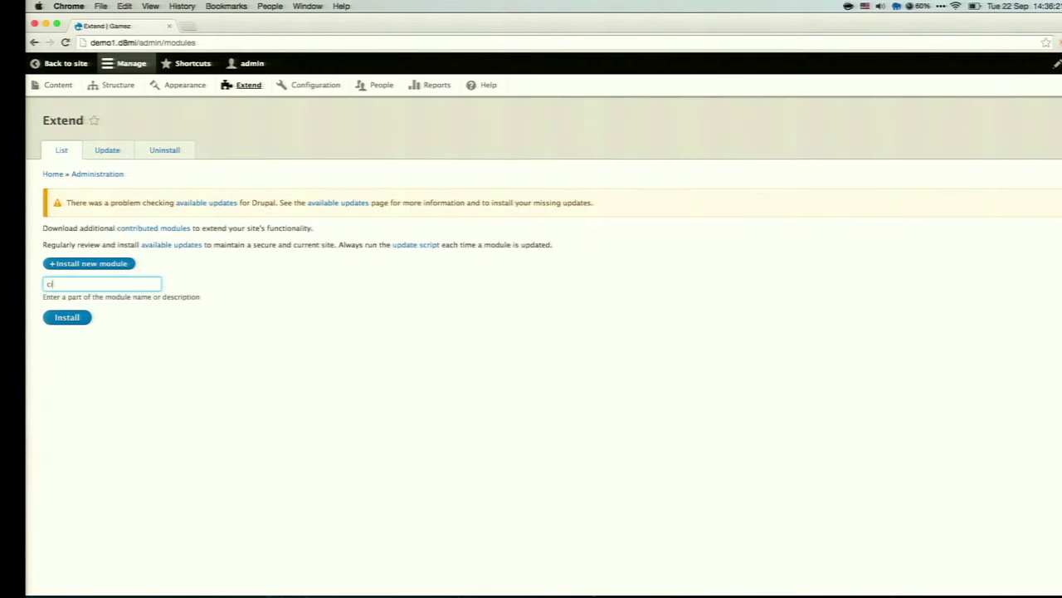
type("lonte")
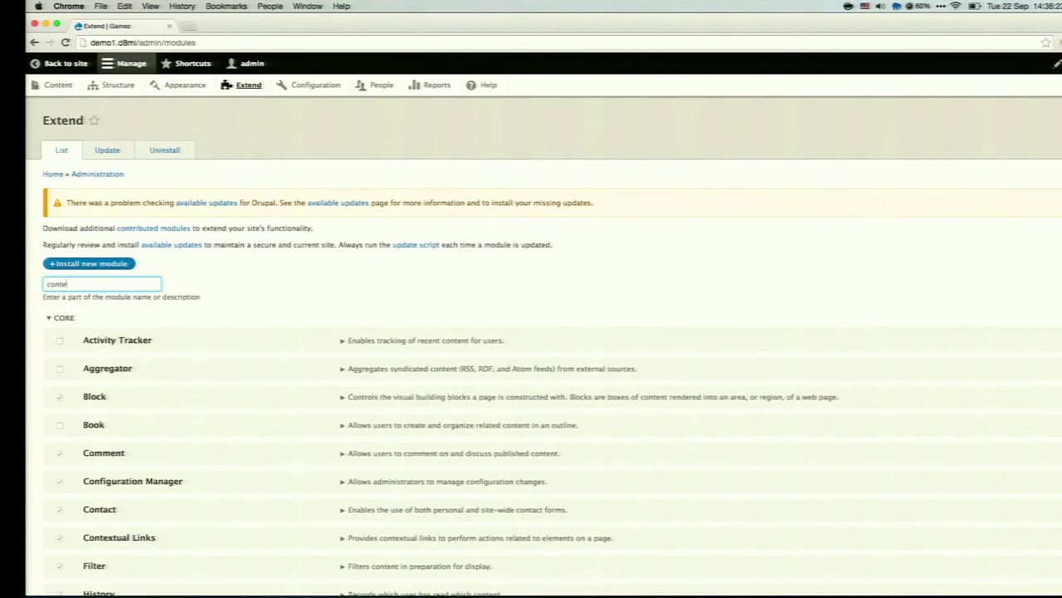
type("nt tr")
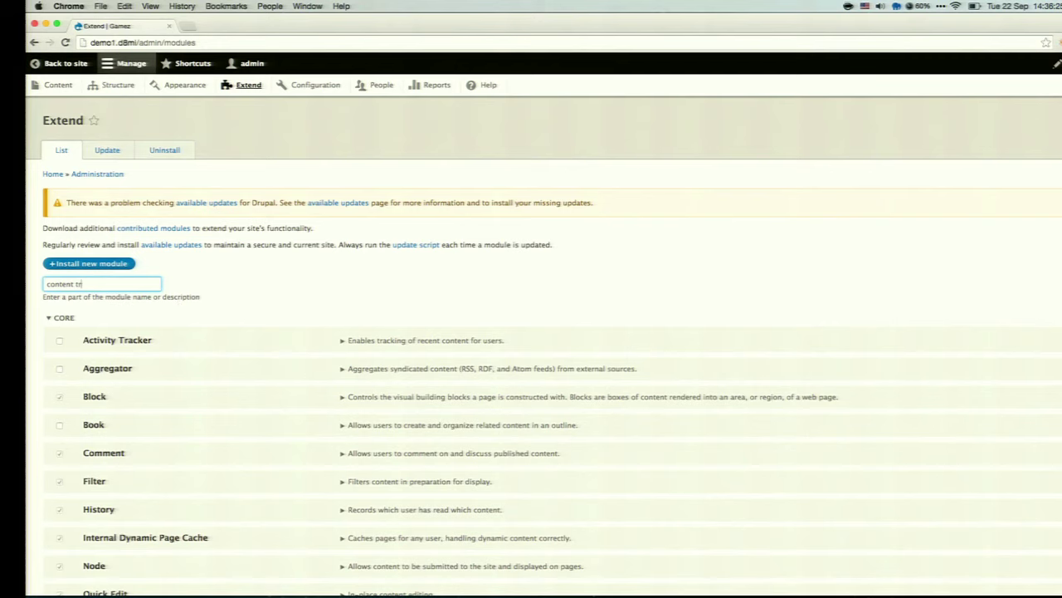
left_click(137, 343)
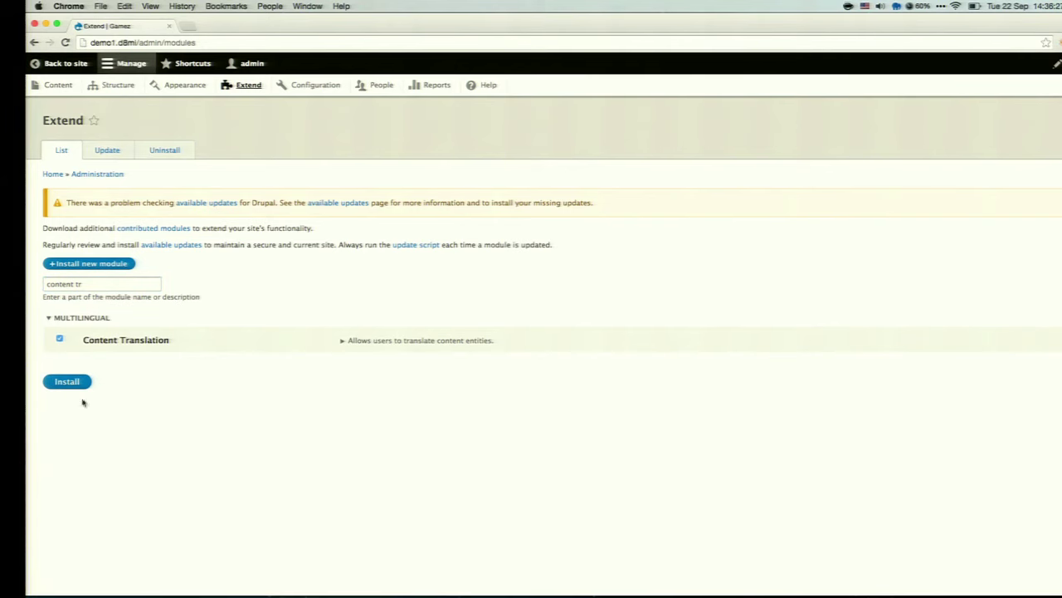
Install the selected translation modules, accepting the required Language module as well
left_click(72, 383)
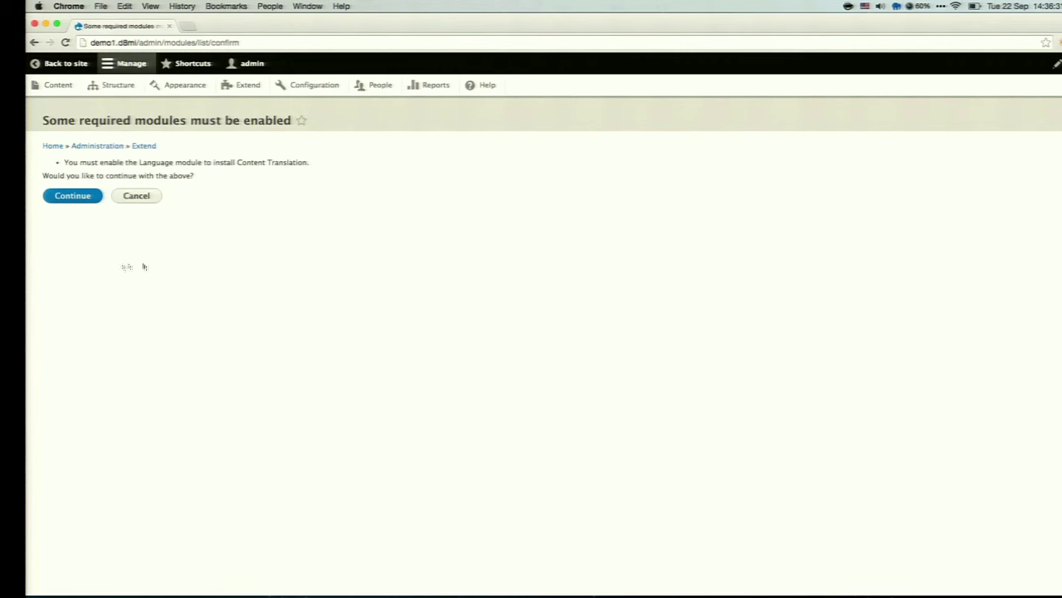
left_click(72, 201)
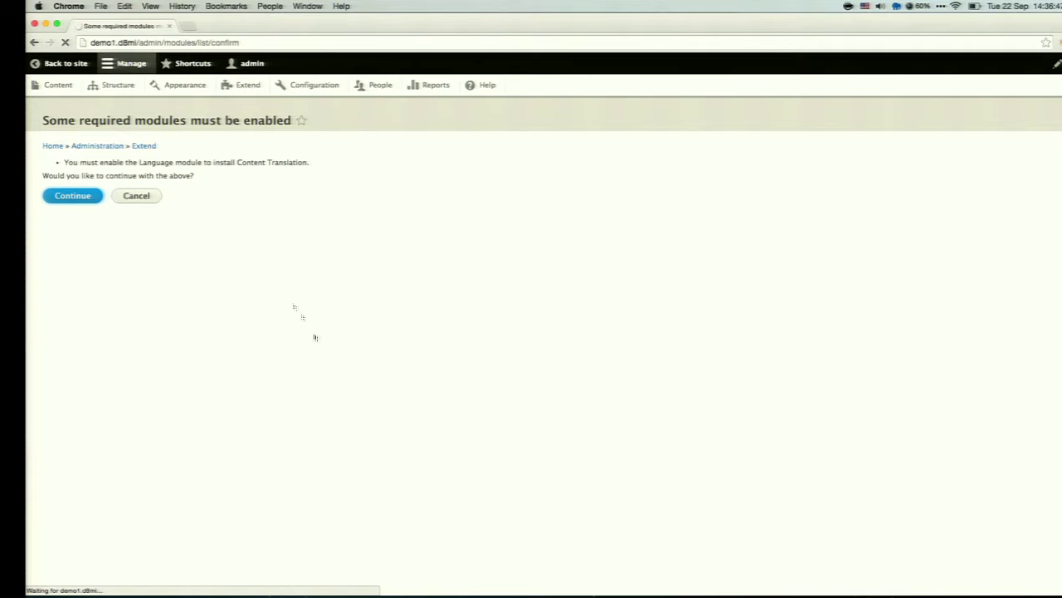
left_click(190, 26)
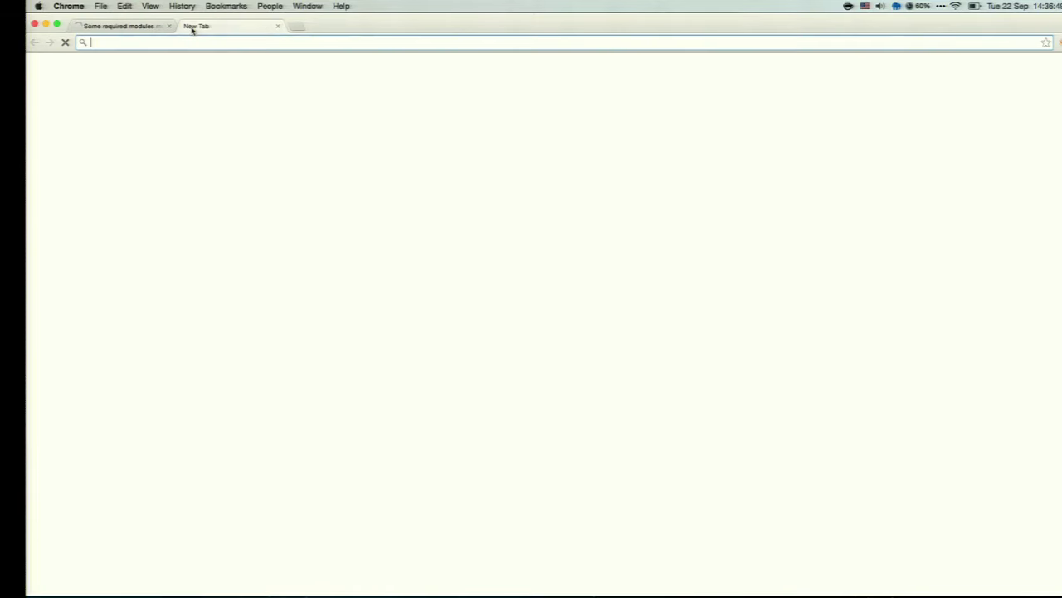
left_click(124, 25)
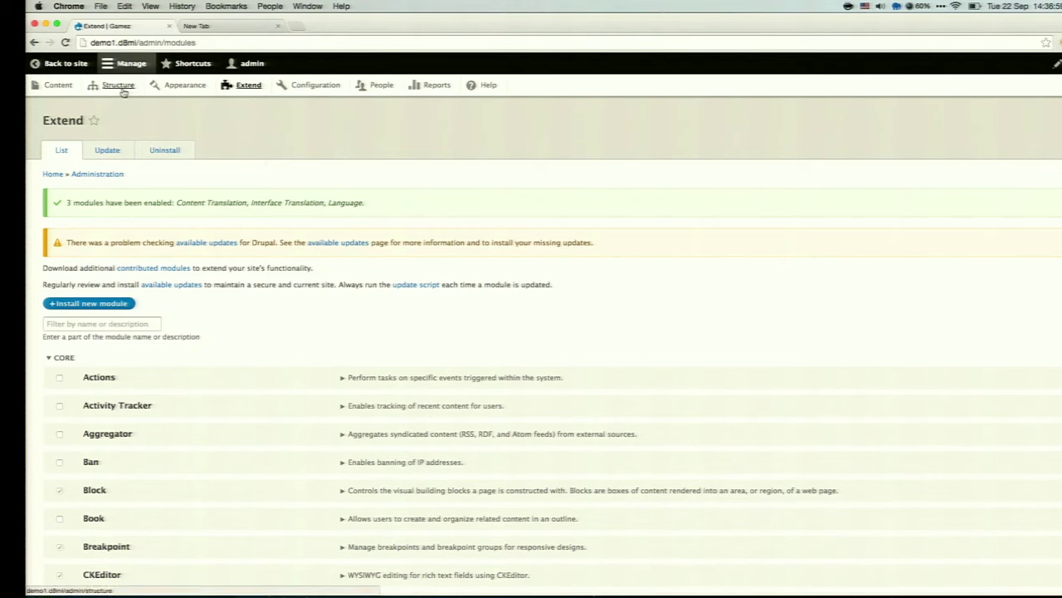
Find the Languages page in the site configuration and add Hungarian as a site language
left_click(340, 90)
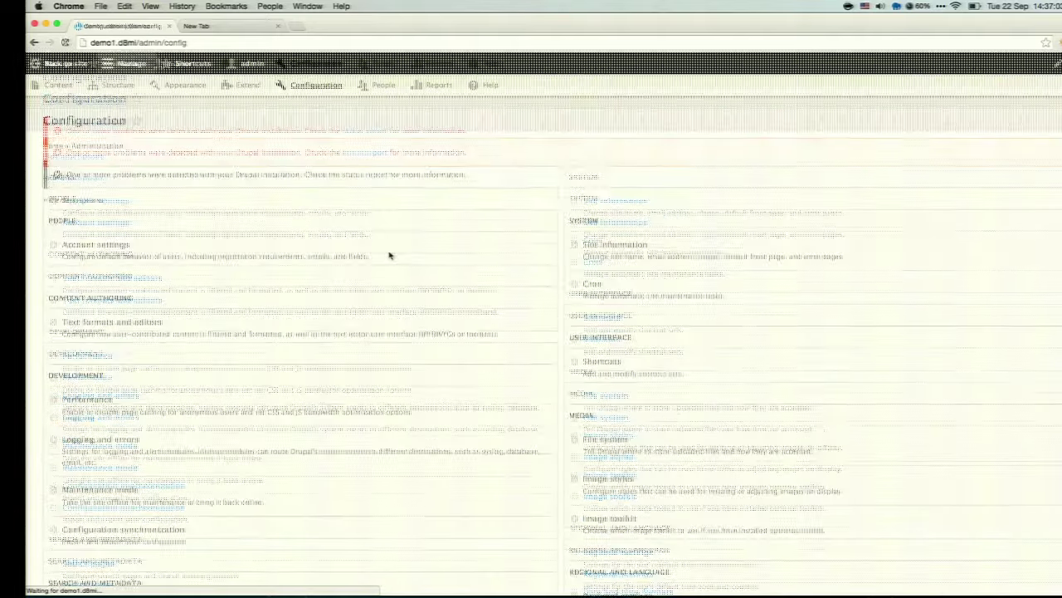
key("super+f")
type("lan")
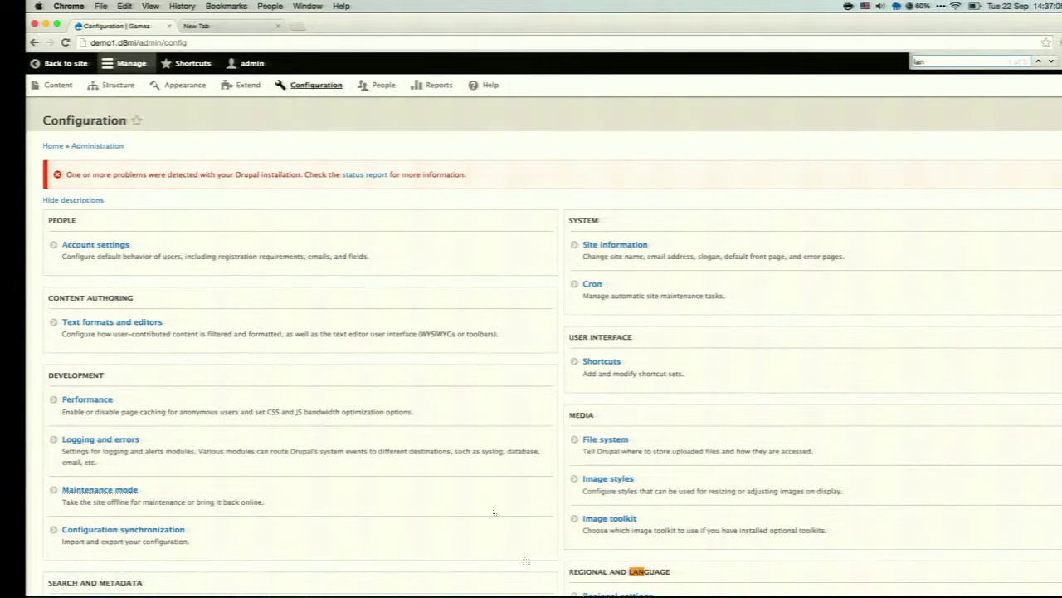
scroll(671, 581, "down", 4)
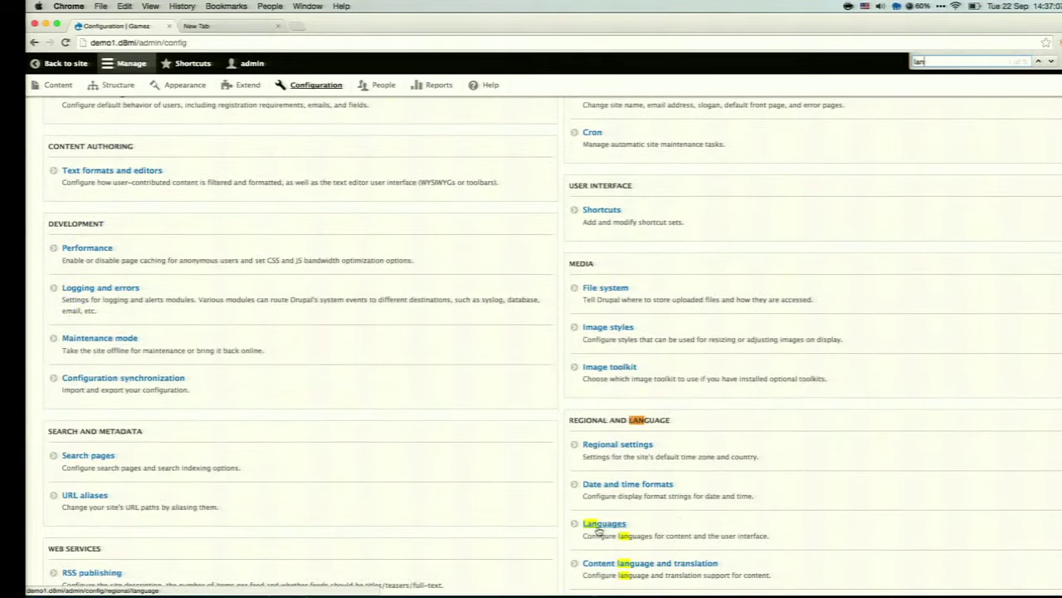
left_click(598, 528)
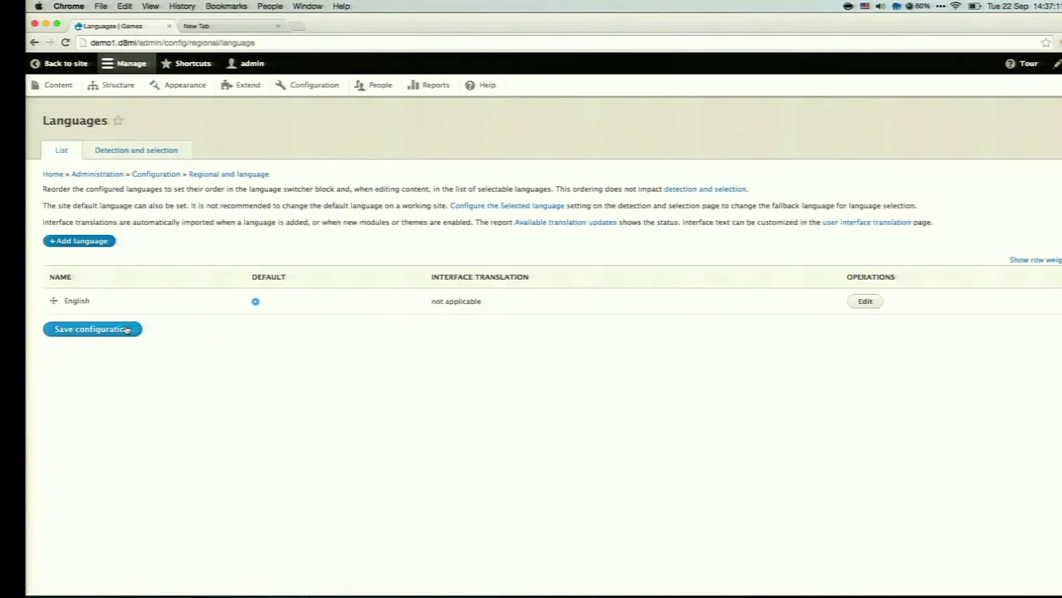
left_click(92, 239)
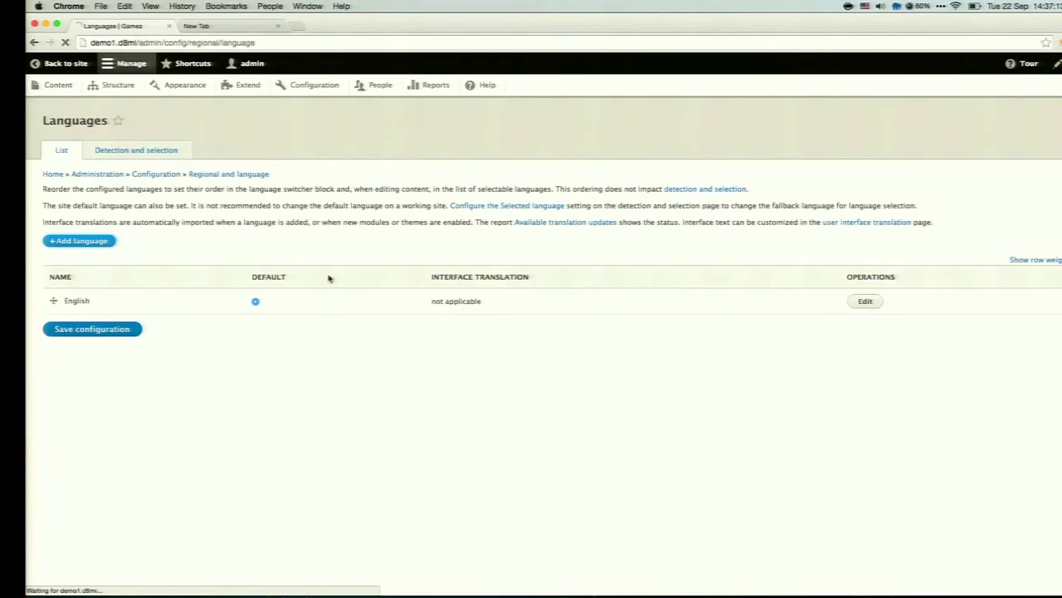
left_click(127, 192)
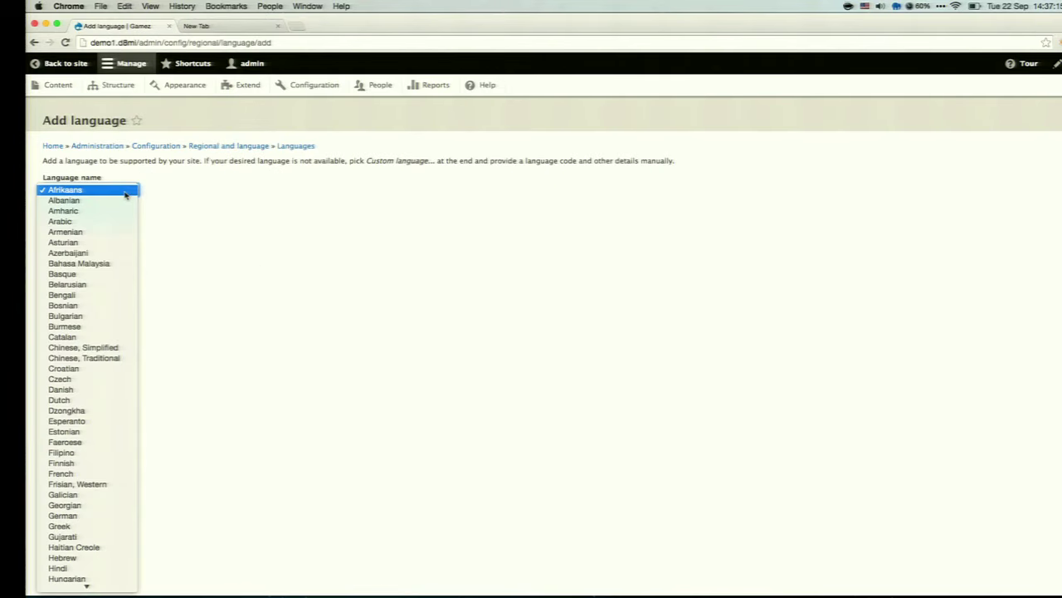
type("hu")
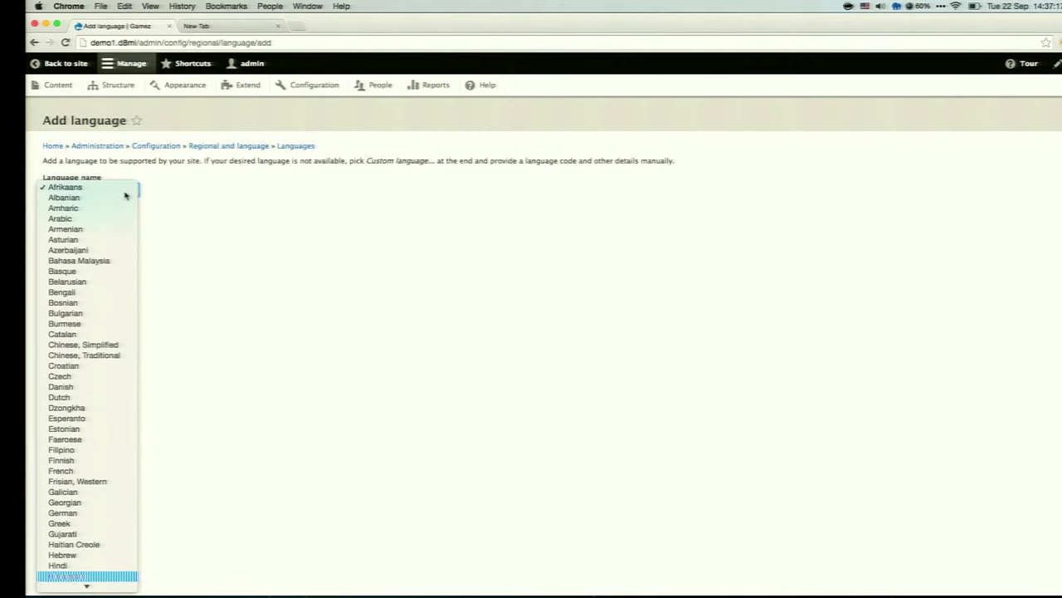
key("Return")
left_click(109, 213)
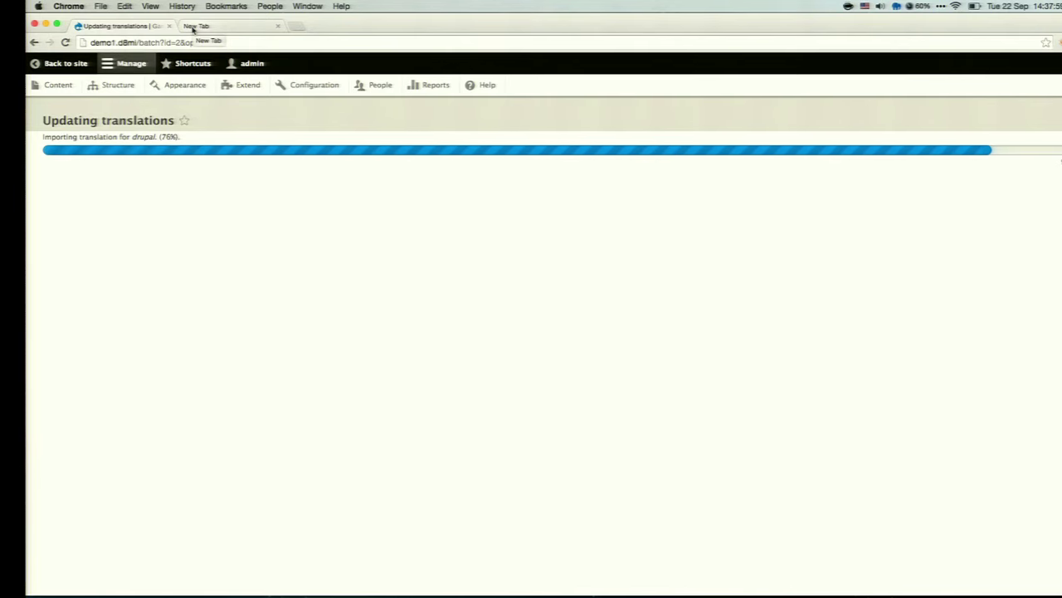
Load the demo2 site in the second browser tab and open its Languages configuration page
left_click(193, 27)
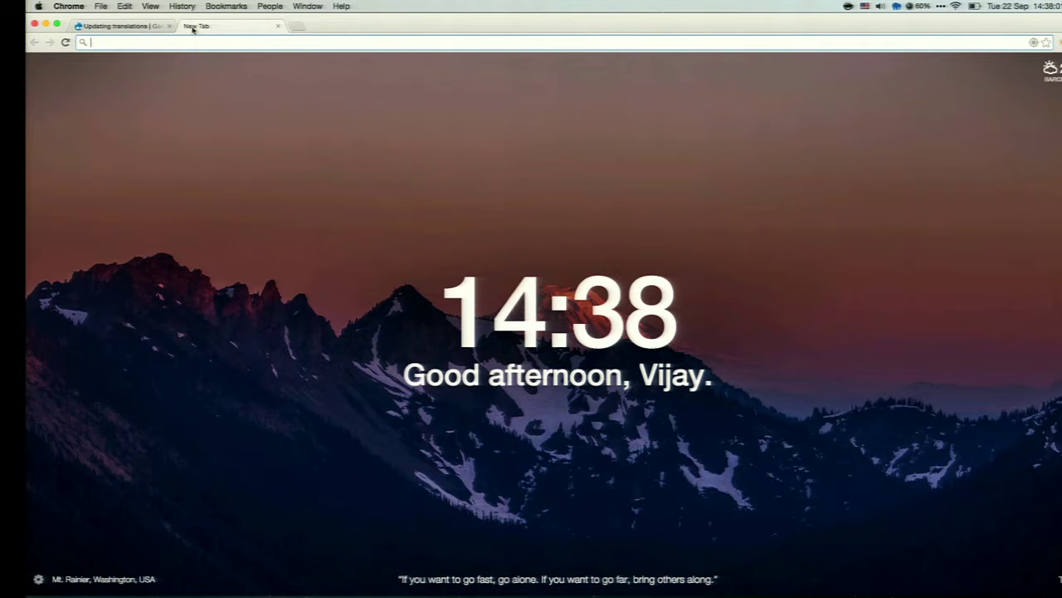
type("de")
type("mo2")
key("Return")
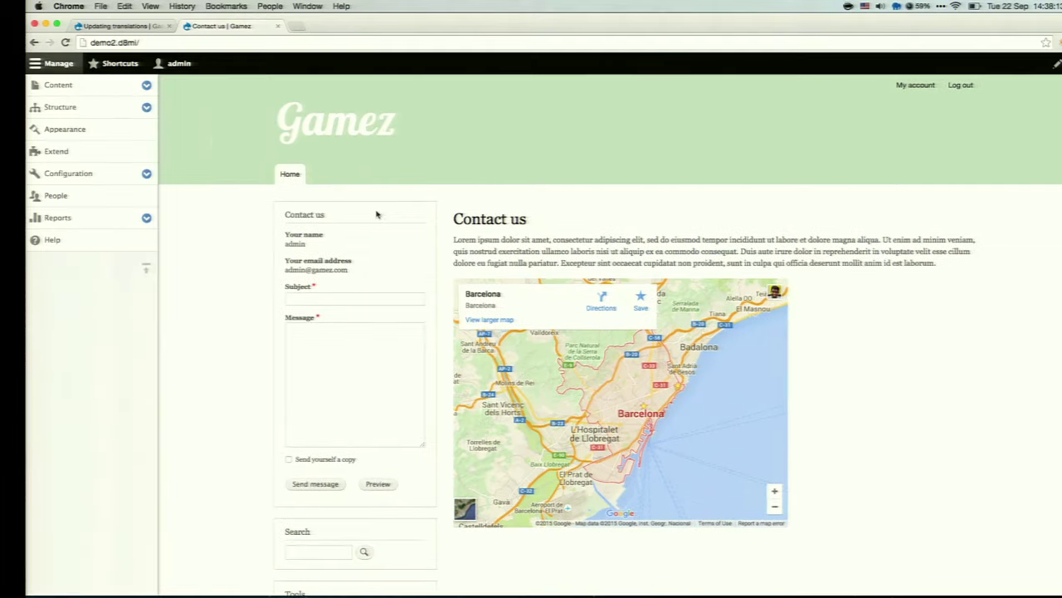
left_click(147, 174)
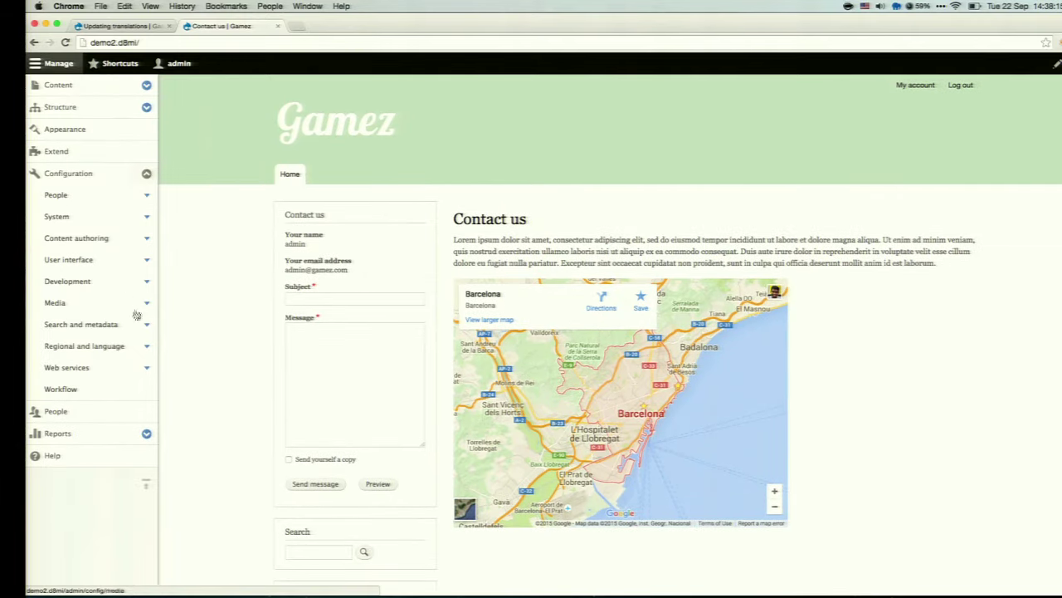
left_click(147, 347)
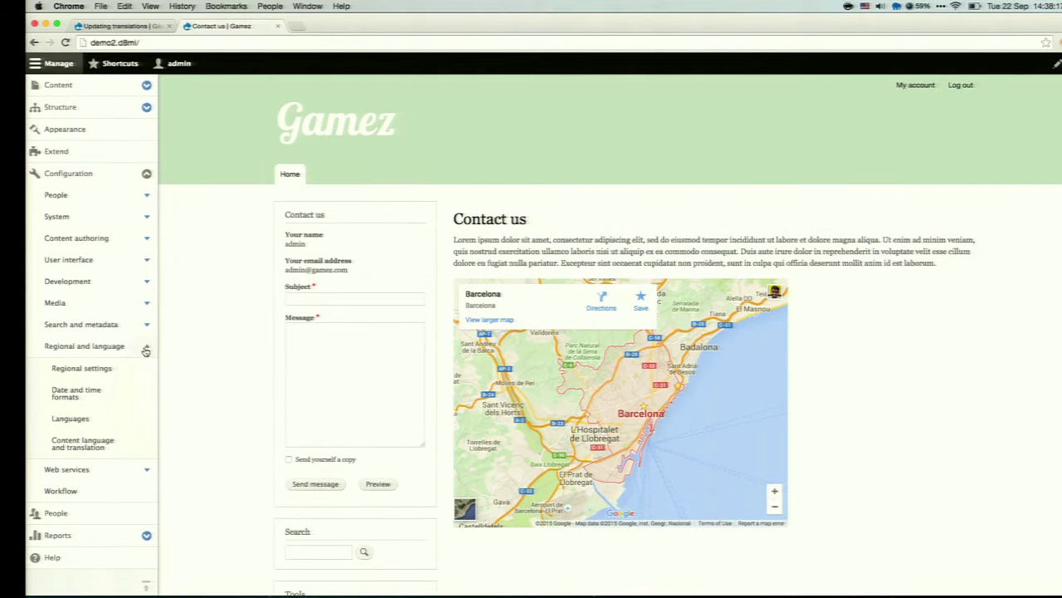
left_click(125, 419)
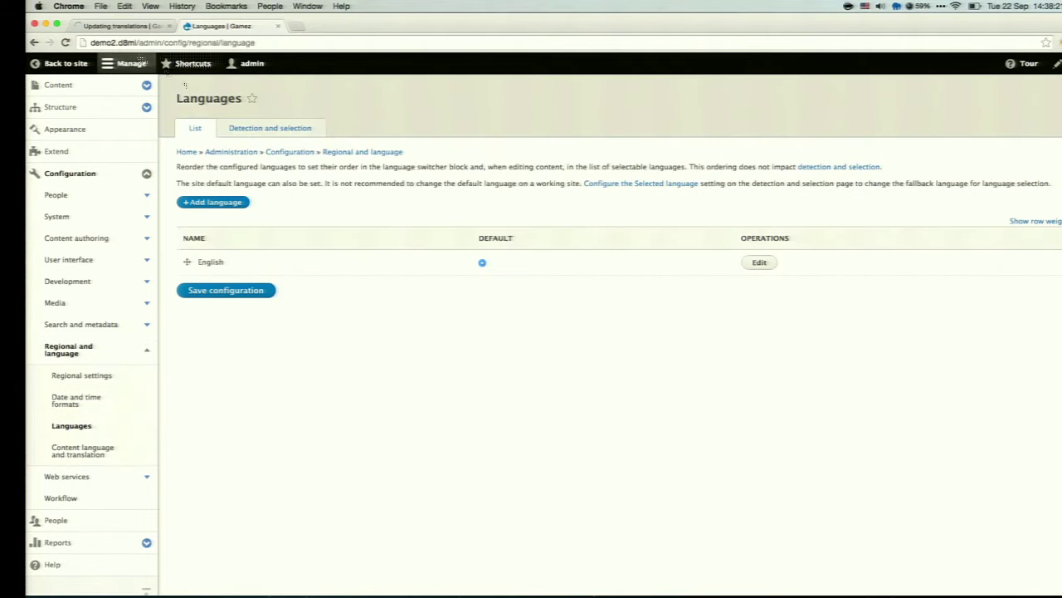
Load the same Languages configuration page on the demo3 site by changing demo2 to demo3 in the address
left_click(113, 43)
key("BackSpace")
type("3")
key("Return")
Return to the demo1 site and add Catalan as another site language
left_click(116, 25)
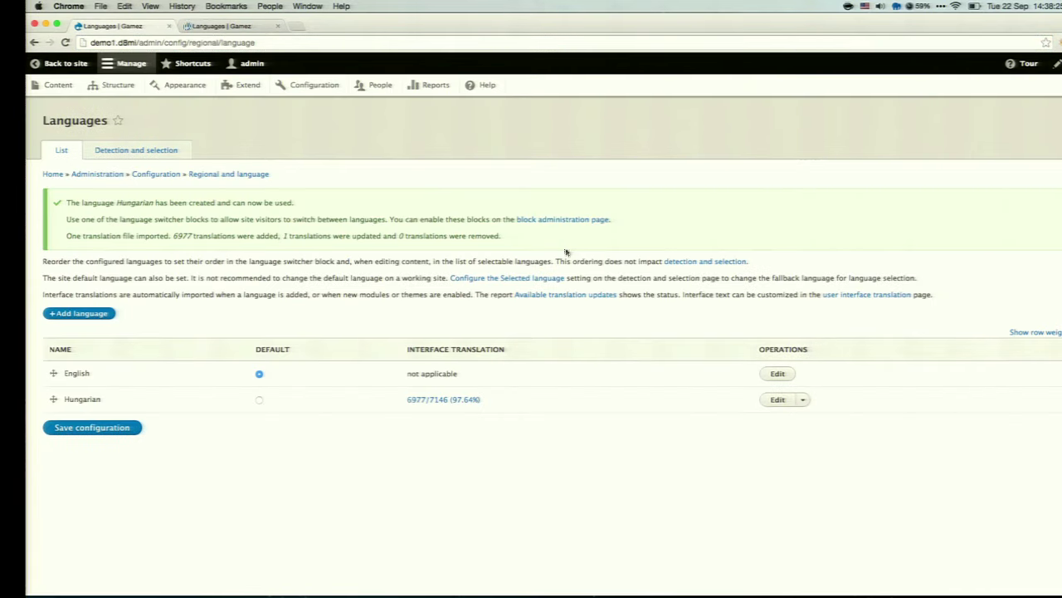
left_click(93, 319)
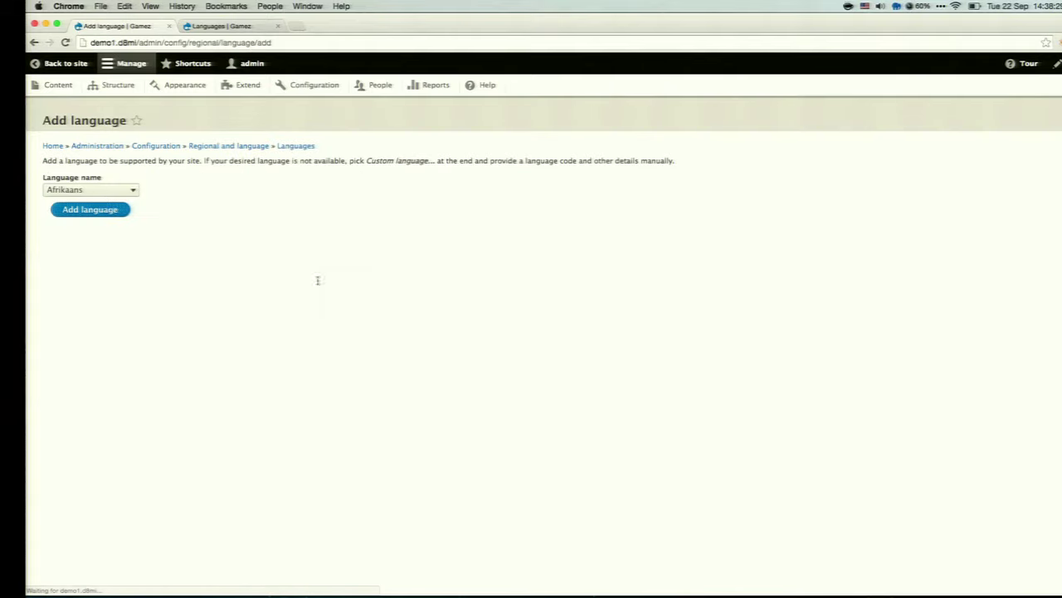
left_click(88, 190)
key("Return")
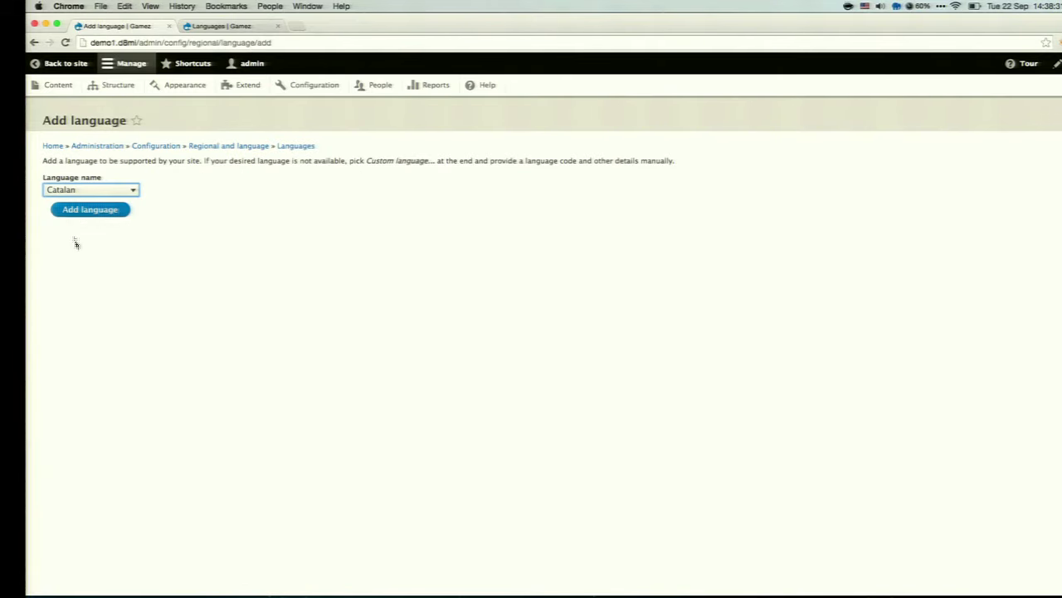
left_click(83, 210)
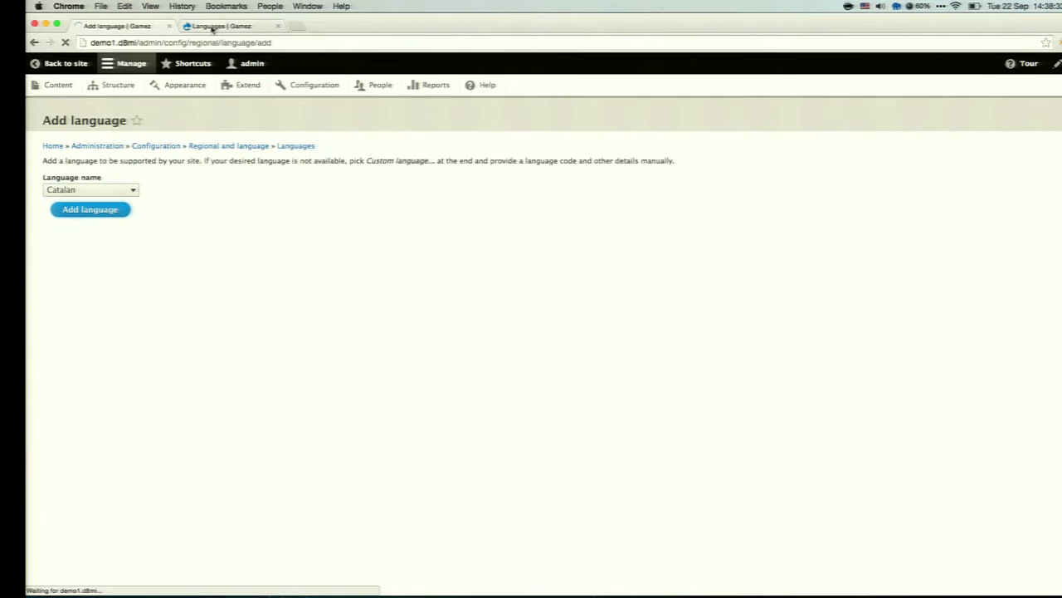
Go to the demo3 site's home page and examine the Main navigation block's configuration and language visibility
left_click(214, 26)
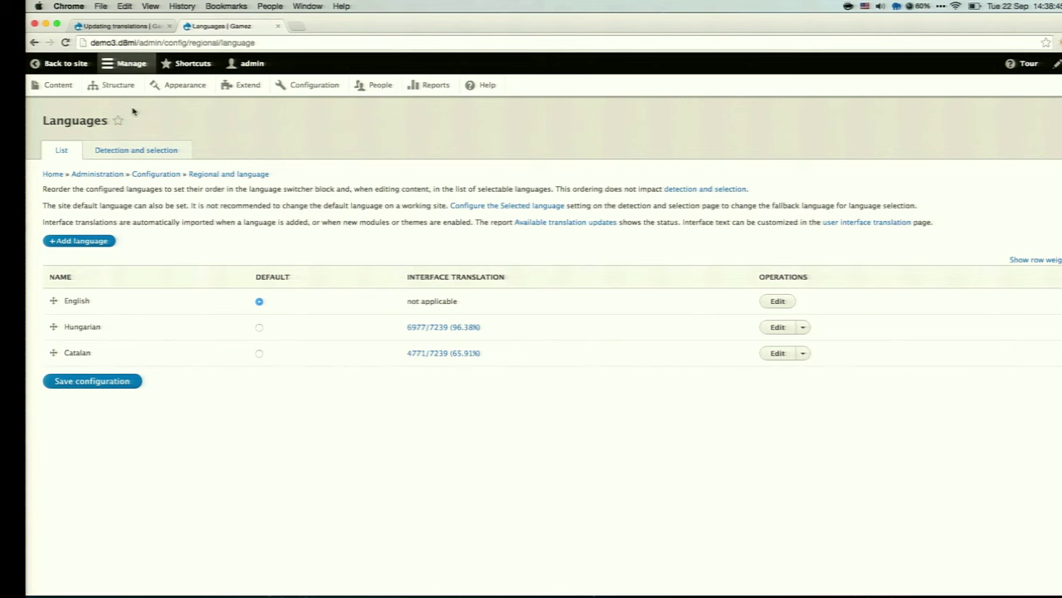
left_click(65, 63)
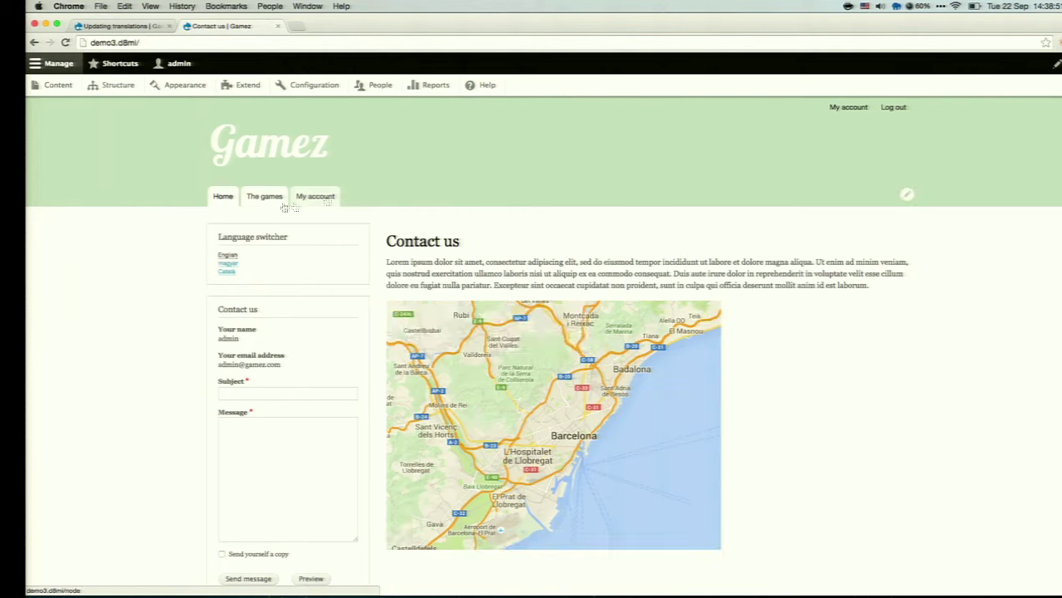
left_click(909, 195)
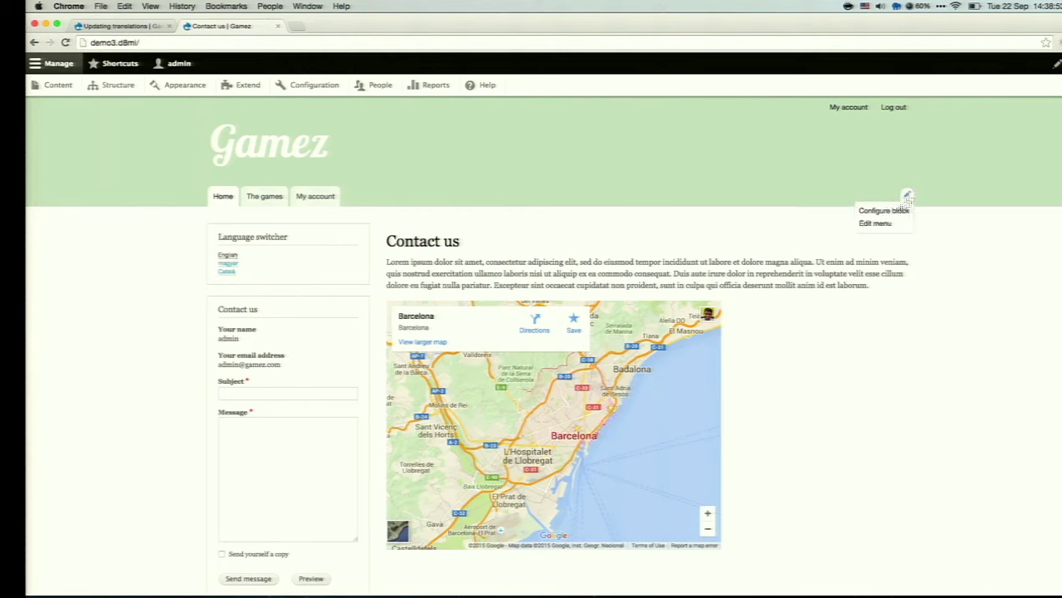
left_click(898, 214)
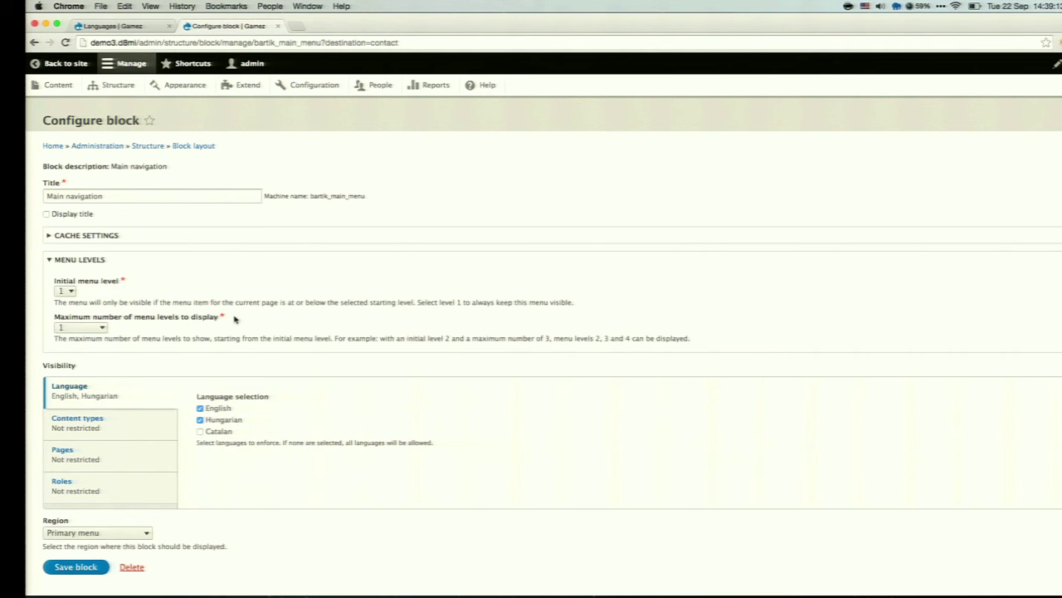
Examine the links of the Main navigation Catalan menu on the demo3 site and return to the menu list
left_click(116, 85)
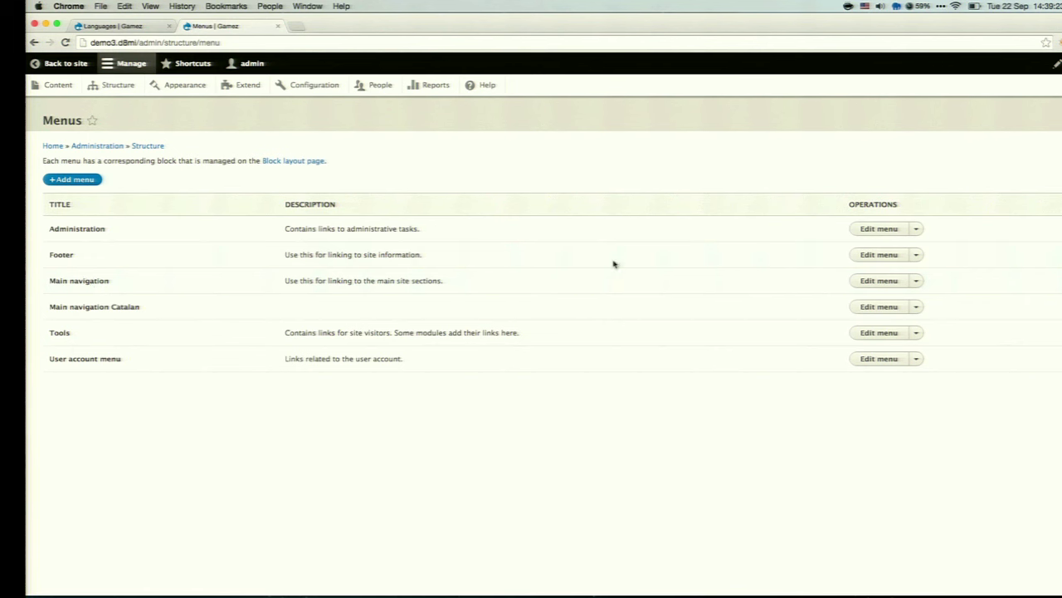
left_click(873, 309)
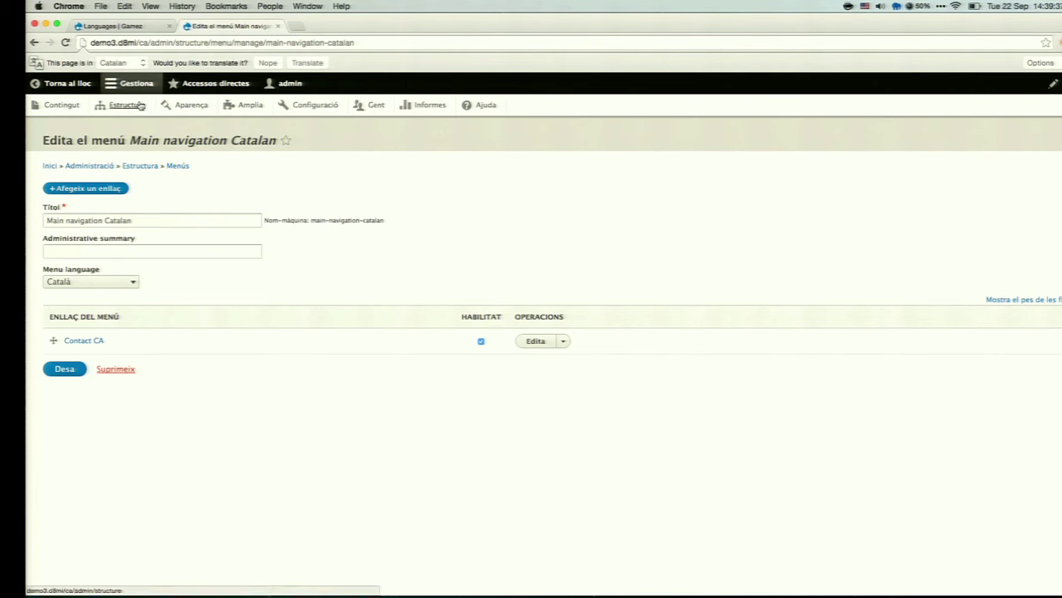
left_click(35, 42)
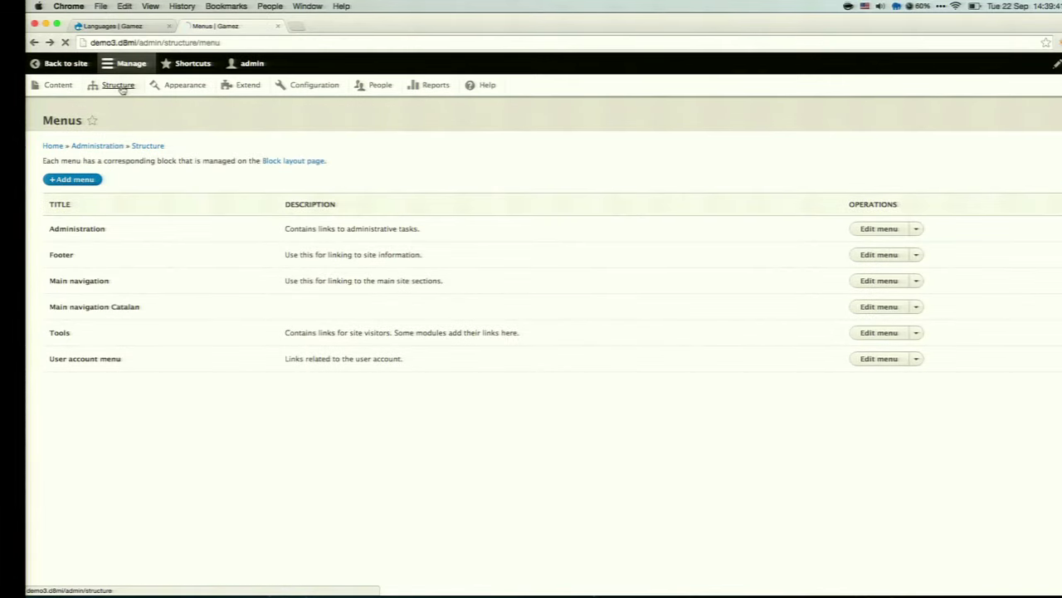
Enlarge the demo3 block layout page and examine the language visibility settings of the Main navigation Catalan block
left_click(120, 86)
left_click(140, 176)
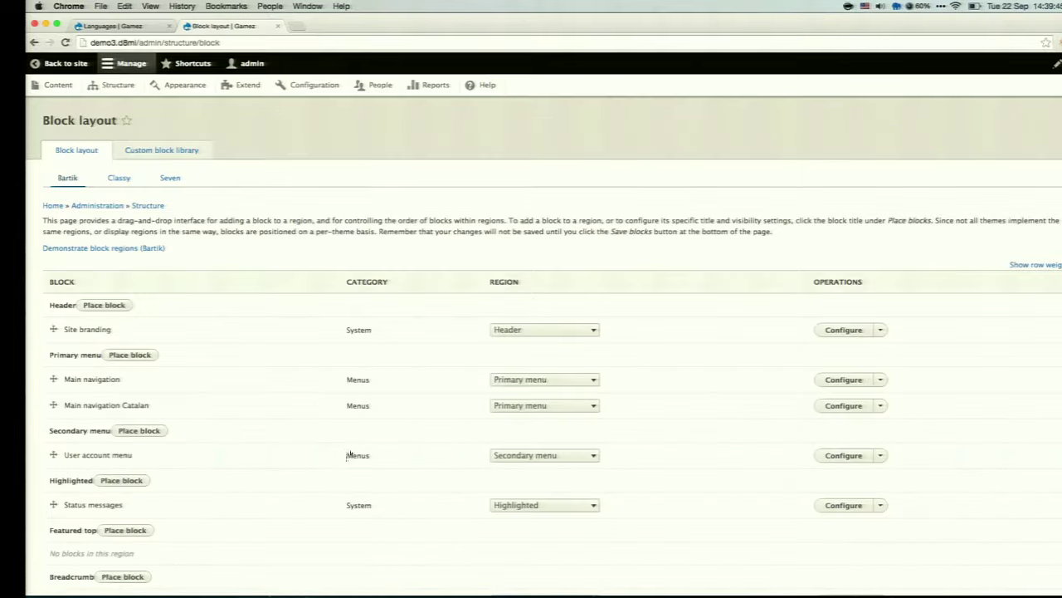
scroll(348, 455, "down", 5)
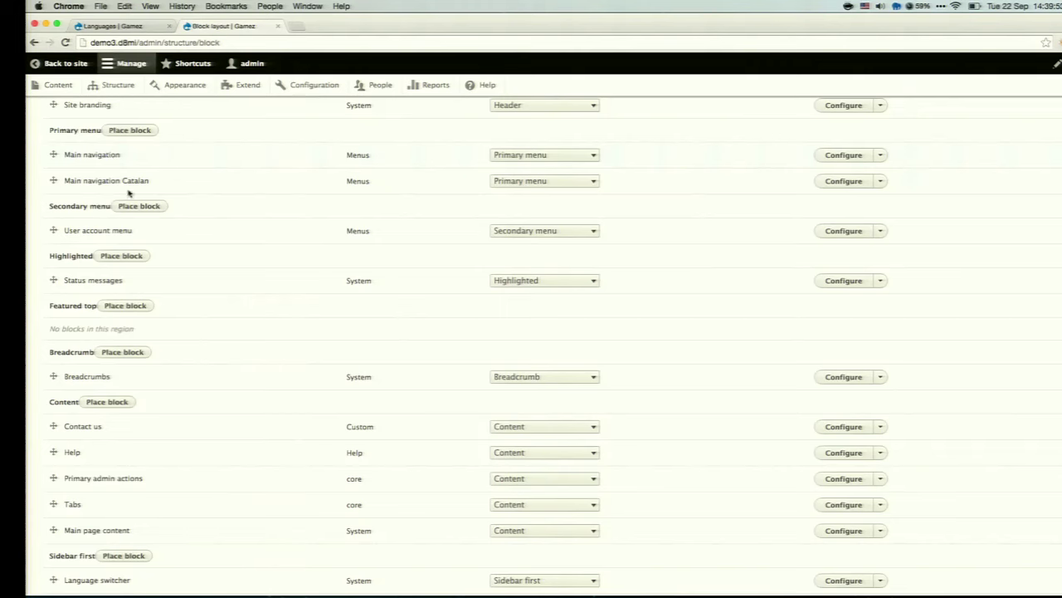
left_click(150, 6)
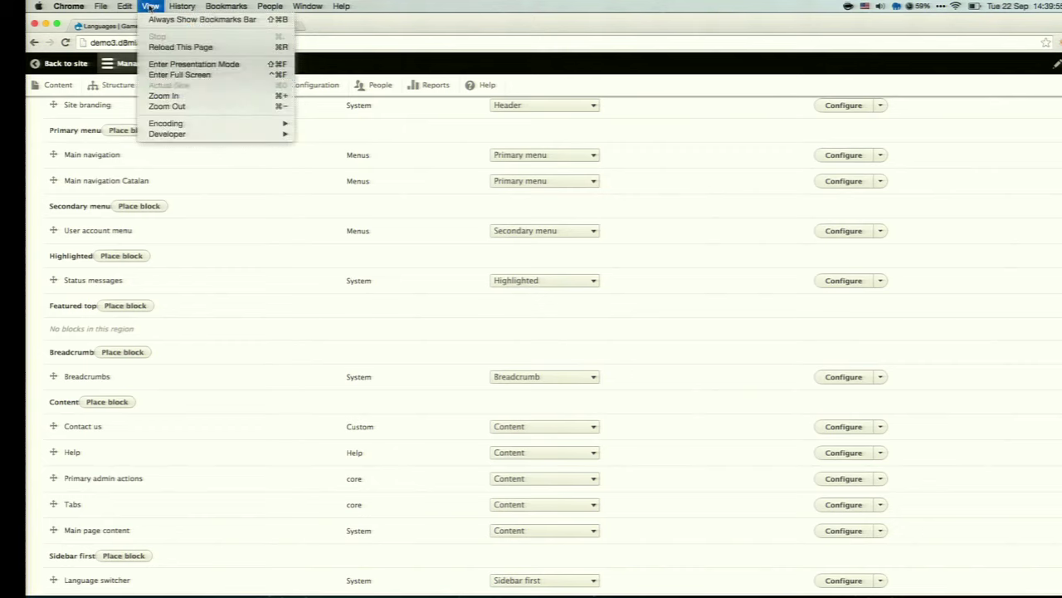
left_click(223, 96)
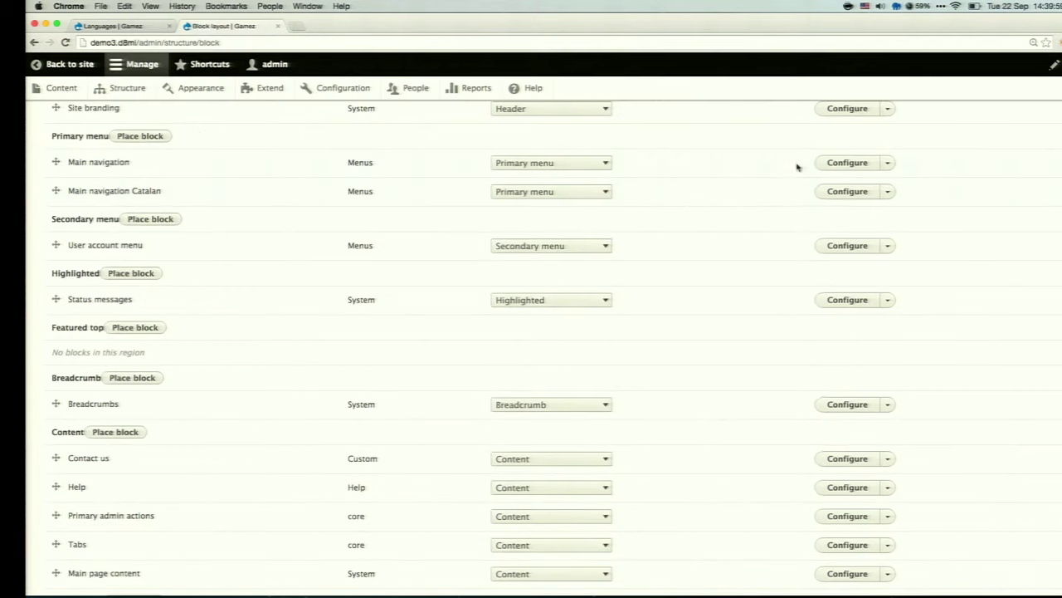
left_click(854, 192)
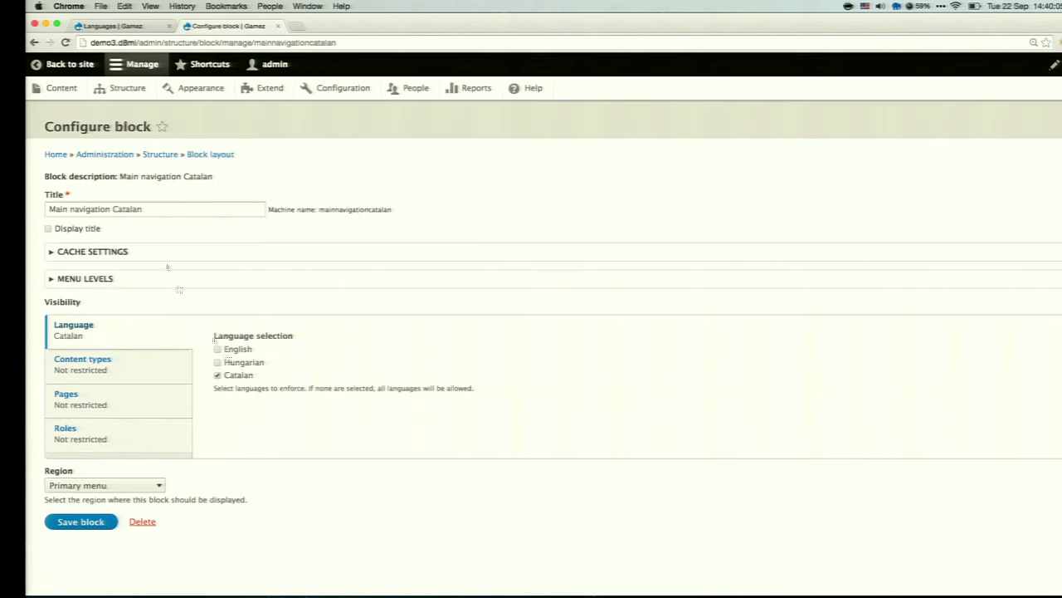
Return to the demo3 home page and view it in Hungarian and Catalan to compare the navigation menus
left_click(62, 64)
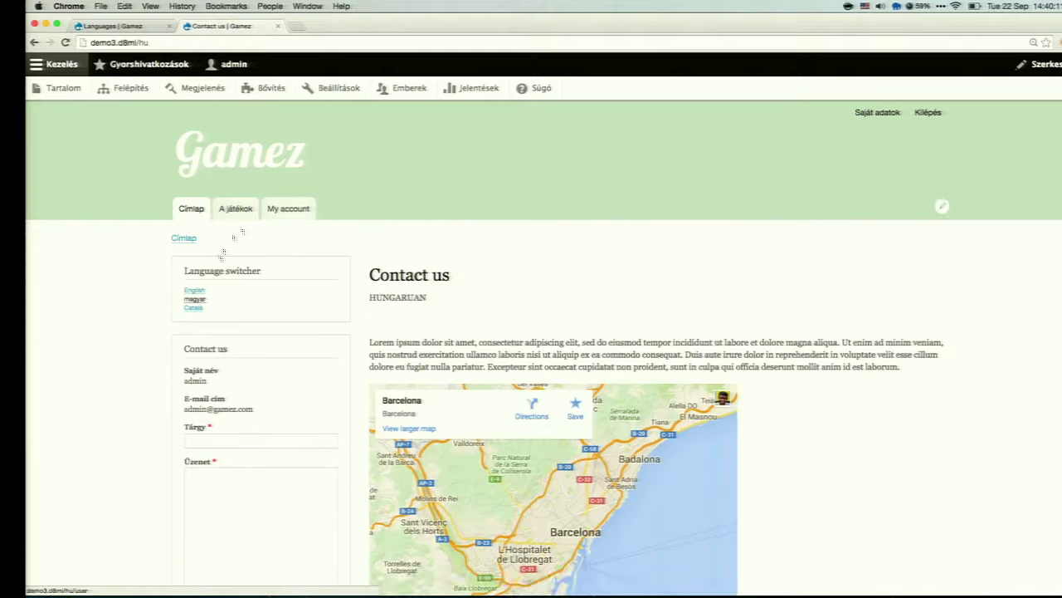
left_click(194, 327)
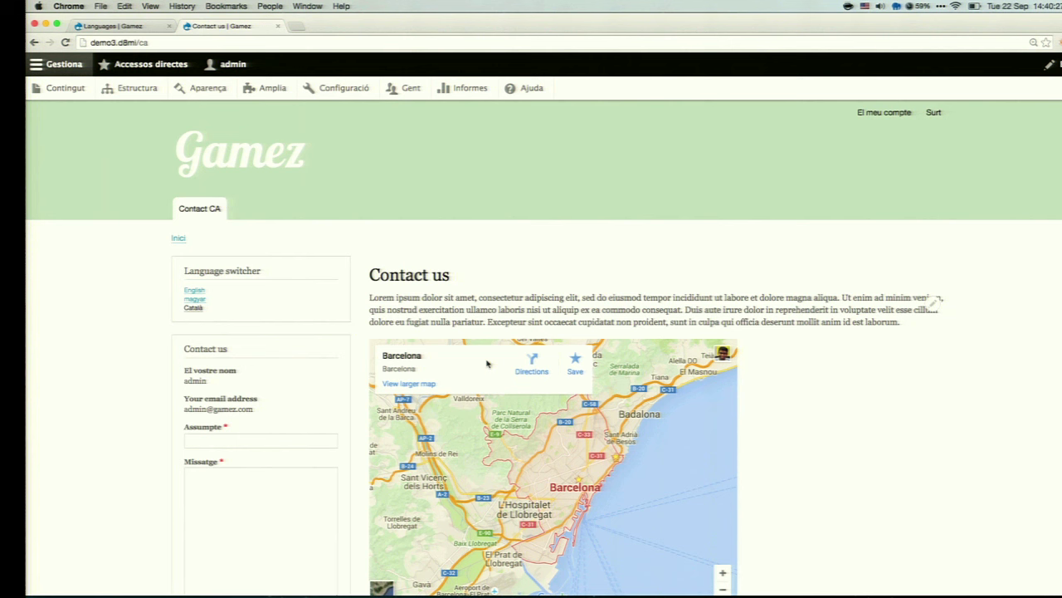
Return to the Hungarian home page, open the Main navigation block's configuration, and switch it to English by removing hu from the address
left_click(35, 43)
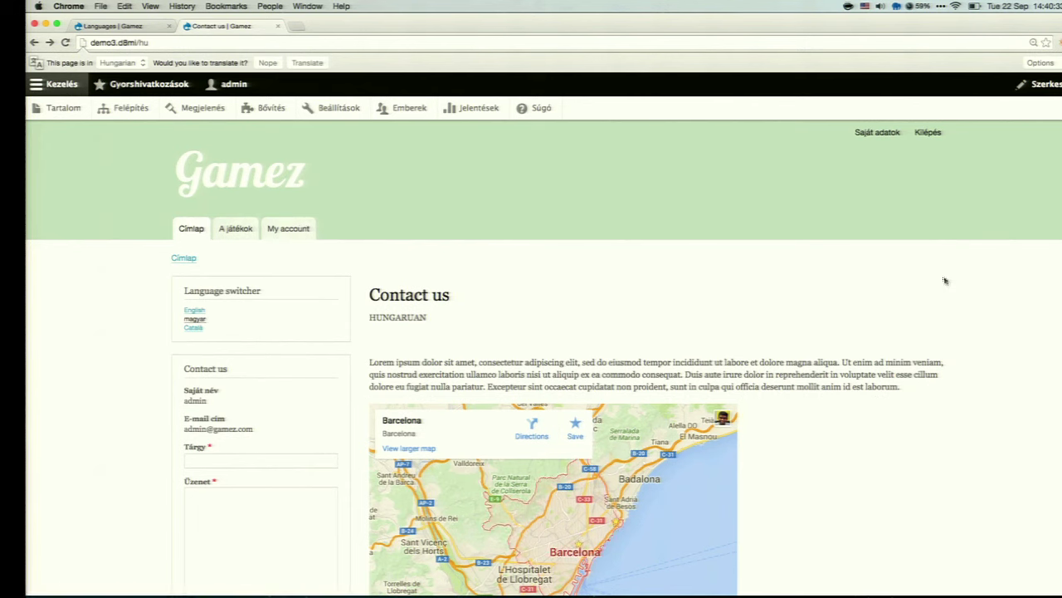
left_click(941, 226)
left_click(930, 245)
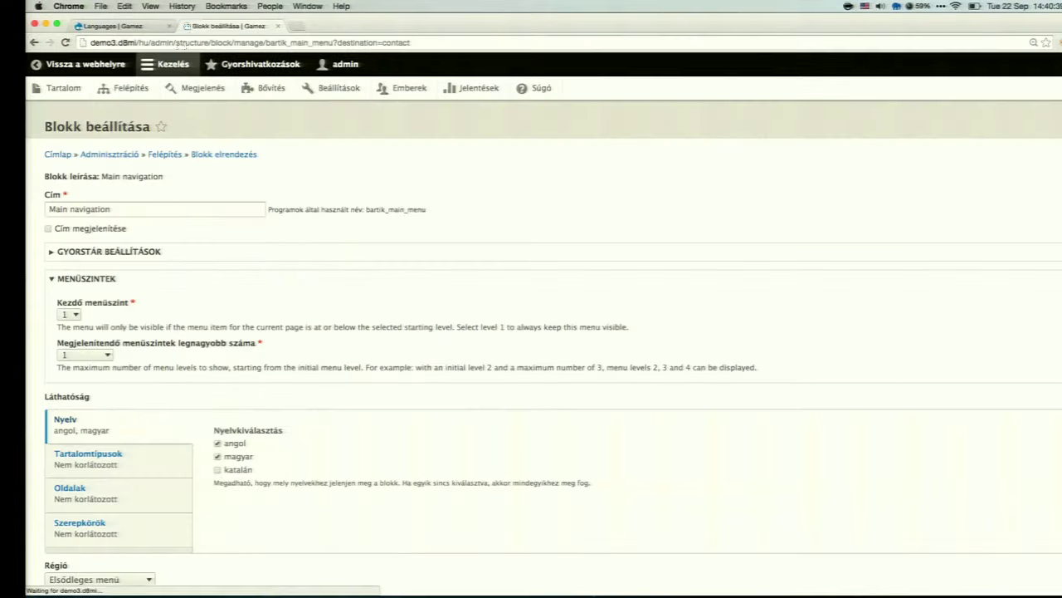
left_click(171, 43)
left_click(151, 42)
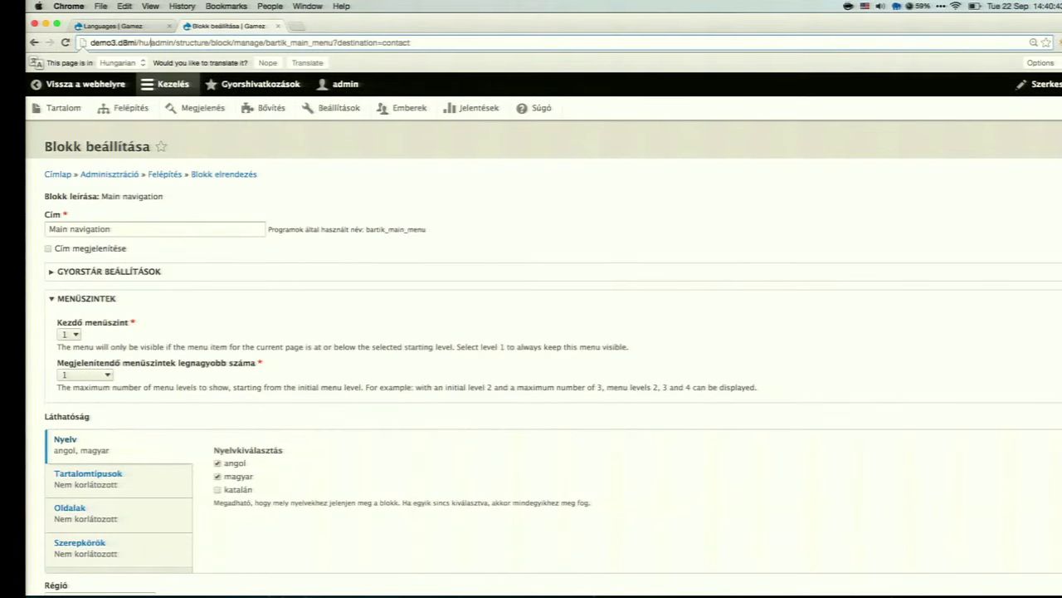
key("BackSpace")
key("BackSpace")
key("BackSpace")
key("Return")
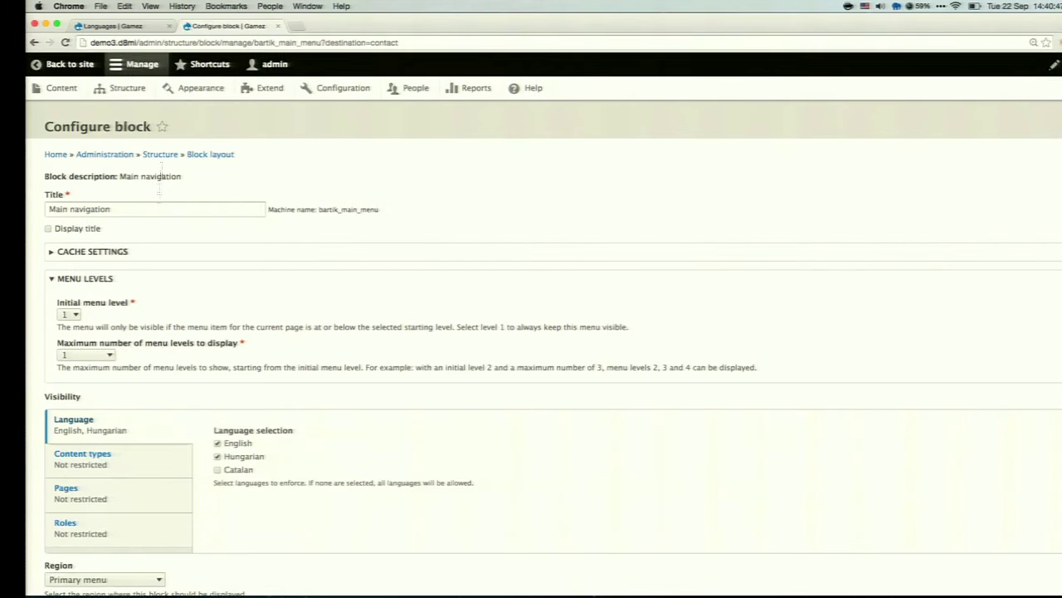
Open the translations overview of The games link in the Main navigation menu
left_click(127, 88)
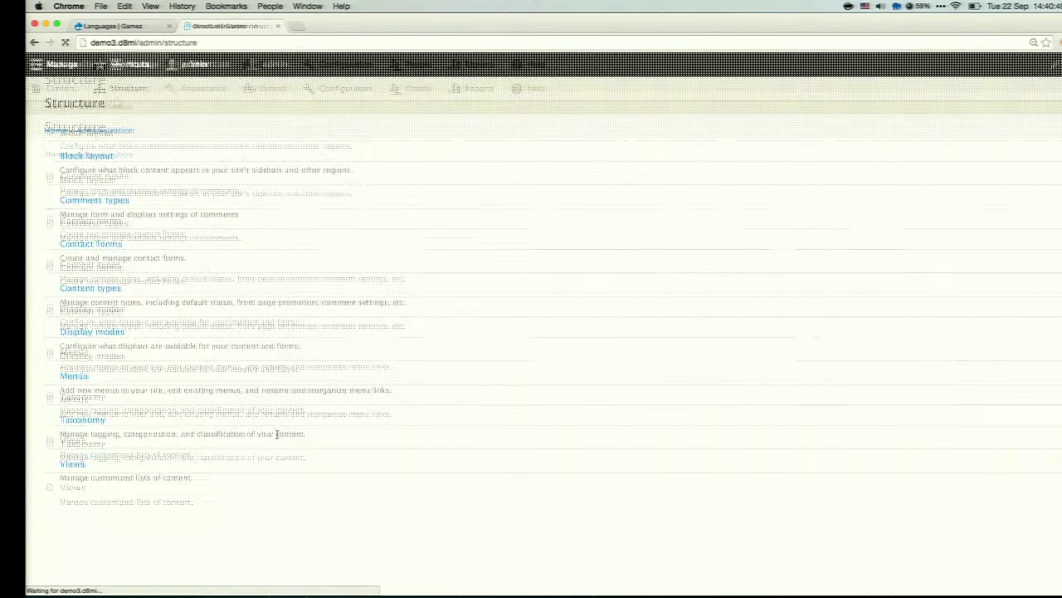
left_click(82, 407)
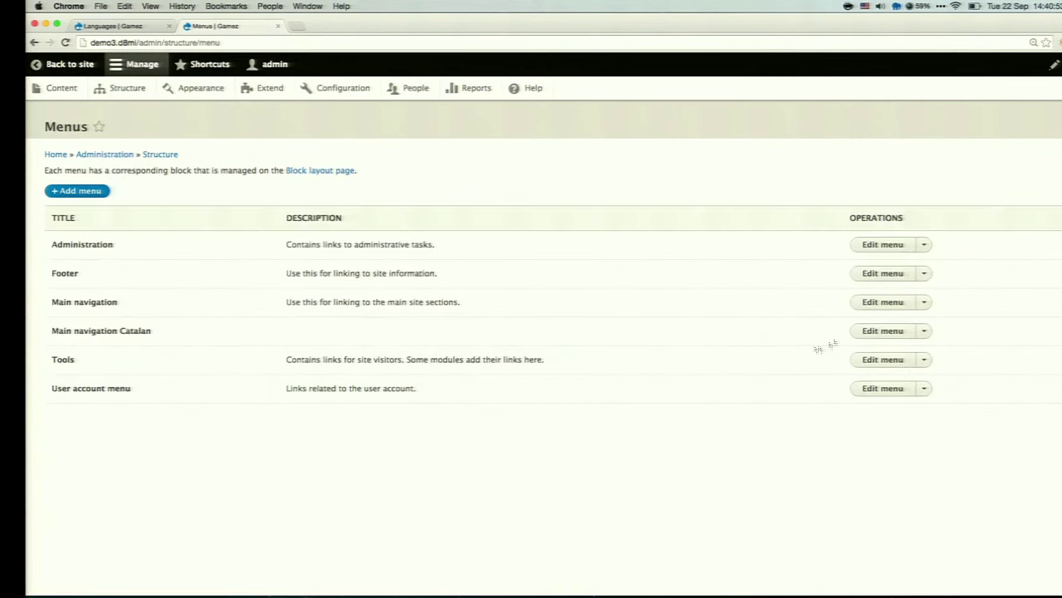
left_click(883, 302)
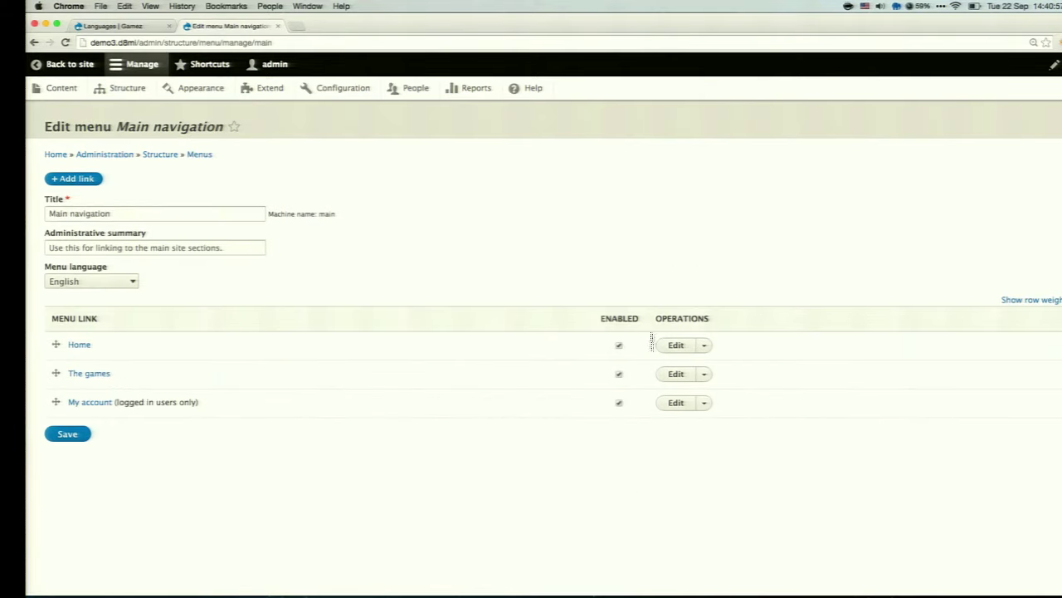
left_click(704, 375)
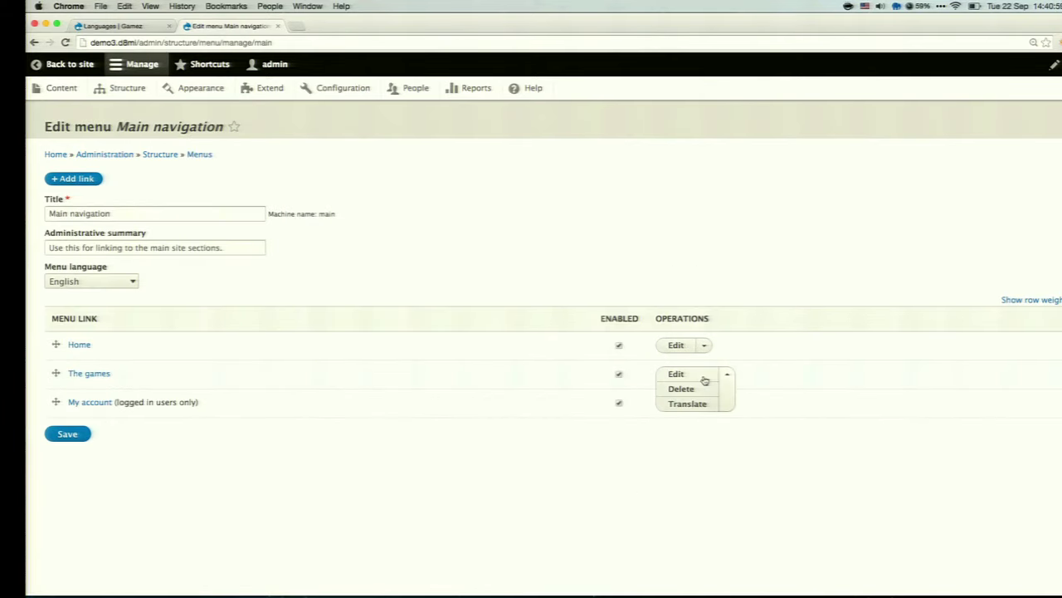
left_click(688, 405)
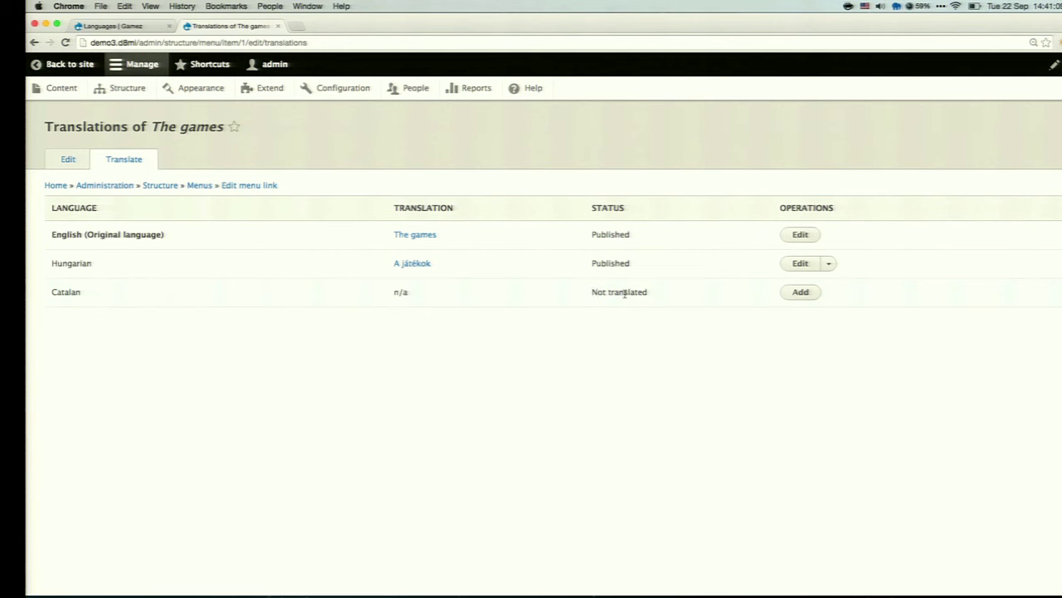
Examine the Hungarian translation of The games menu link and return to the site without changing it
left_click(802, 264)
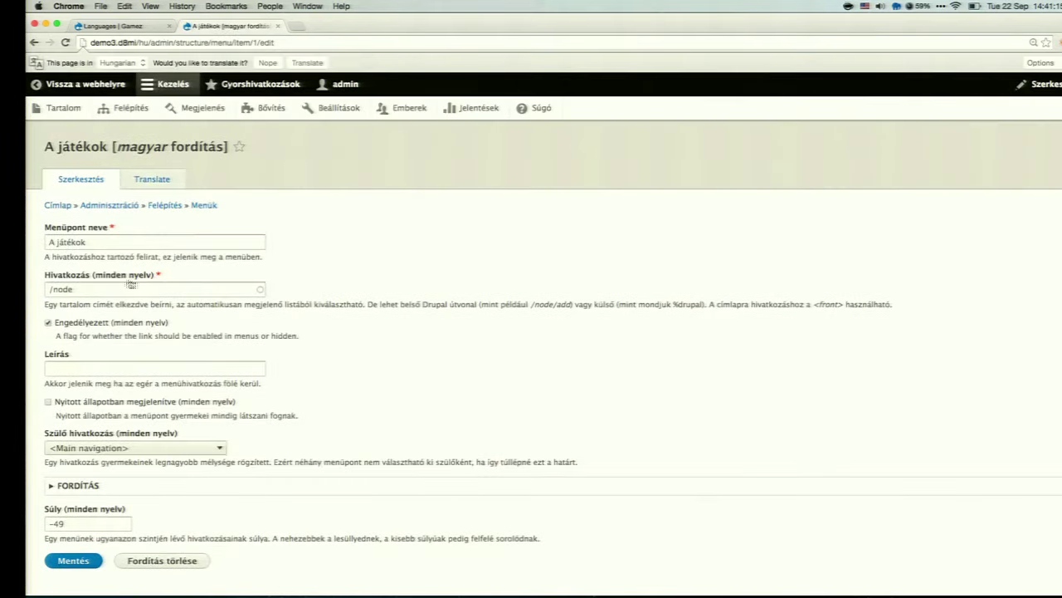
triple_click(133, 242)
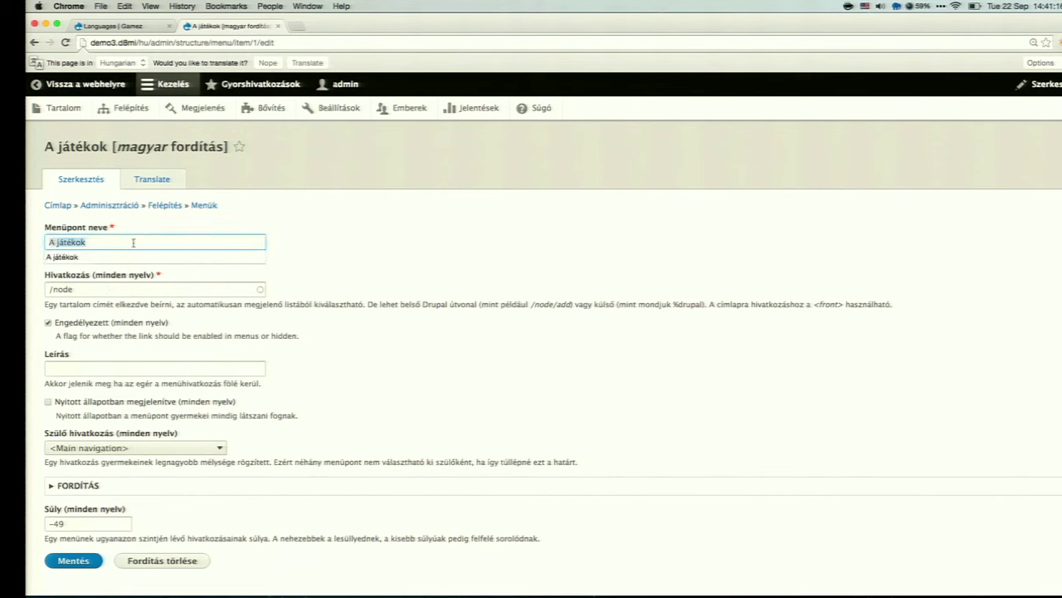
left_click(381, 275)
left_click(83, 83)
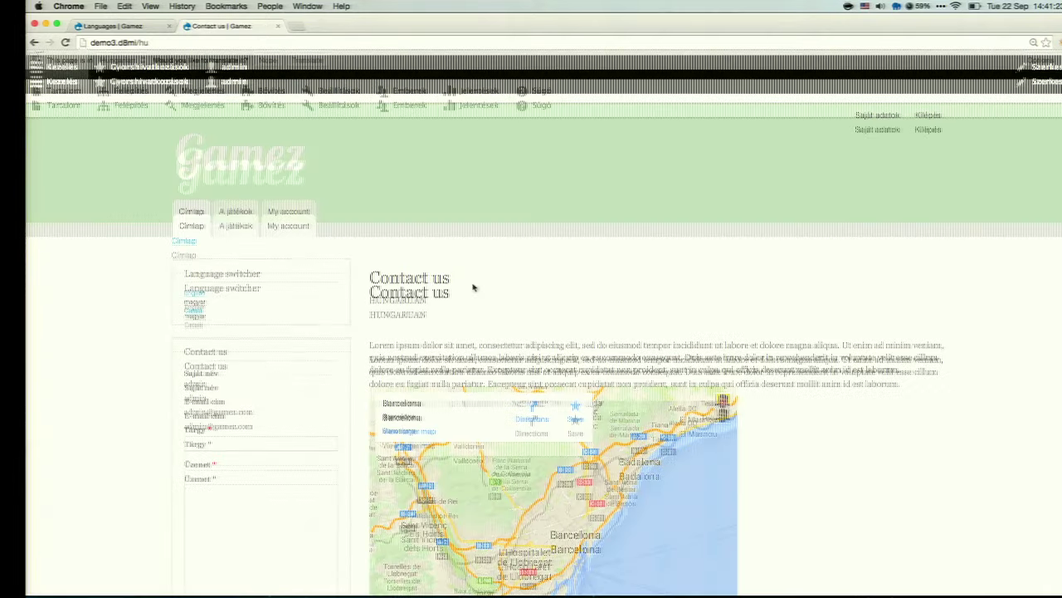
Open the Contact us content block for editing on the Hungarian page and view its translations overview
scroll(473, 288, "down", 1)
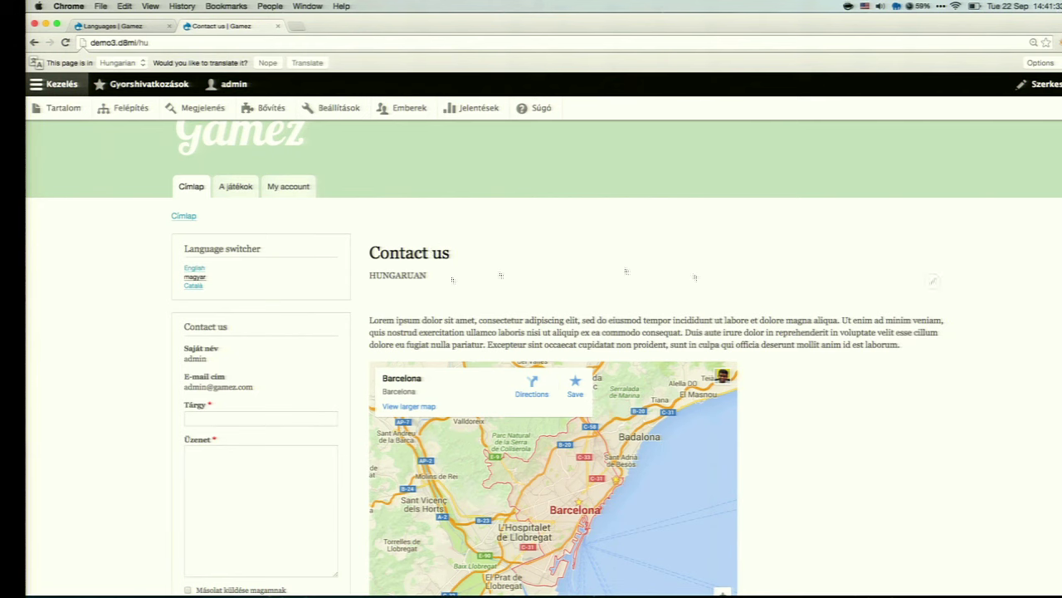
left_click(932, 284)
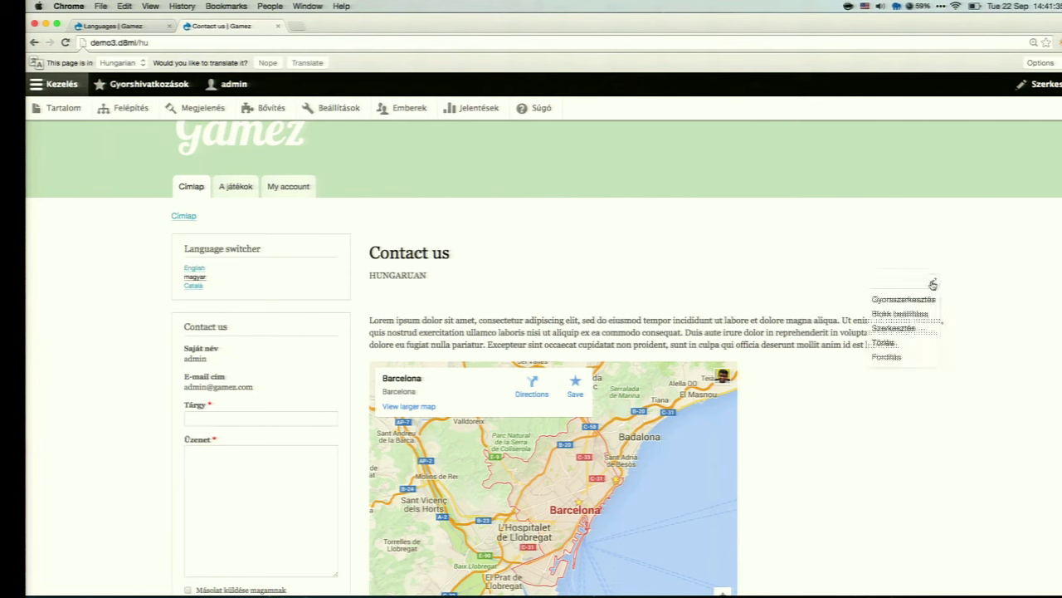
left_click(913, 328)
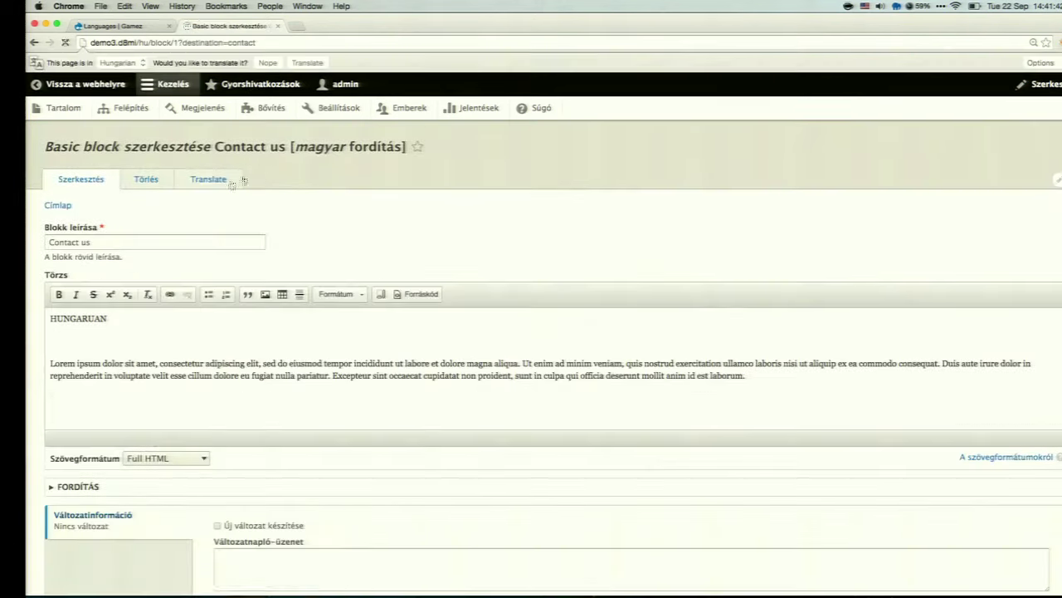
left_click(221, 181)
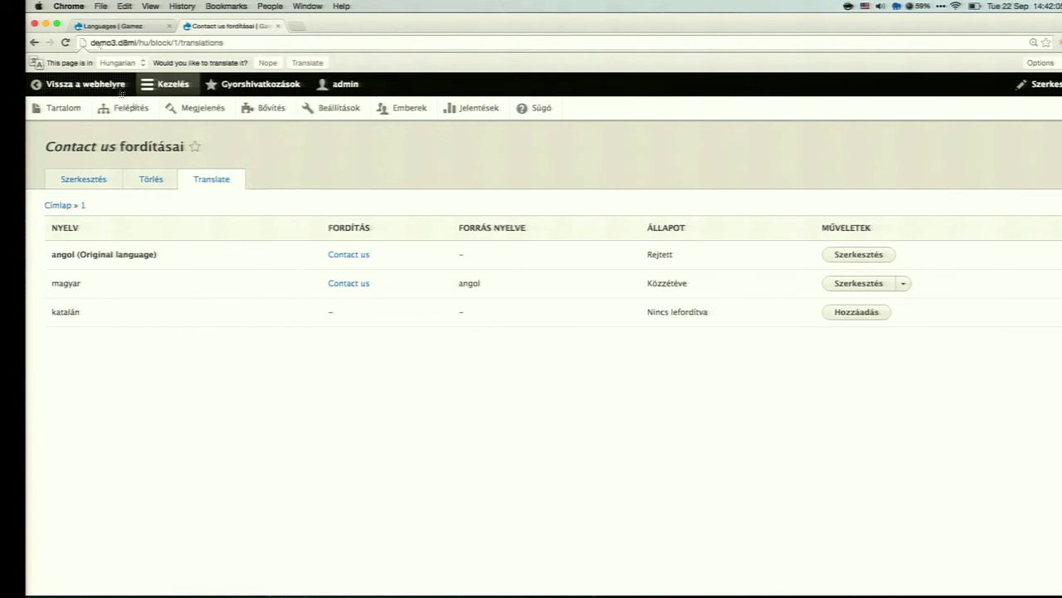
Switch to the demo1 site, open its content language and translation settings, and enlarge the page to 150%
left_click(131, 25)
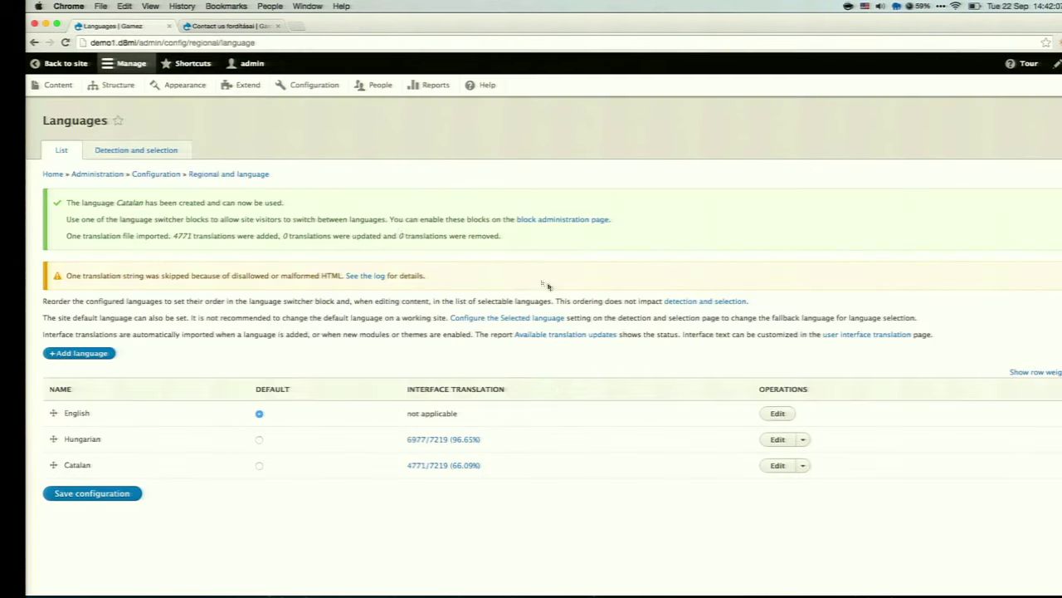
left_click(320, 94)
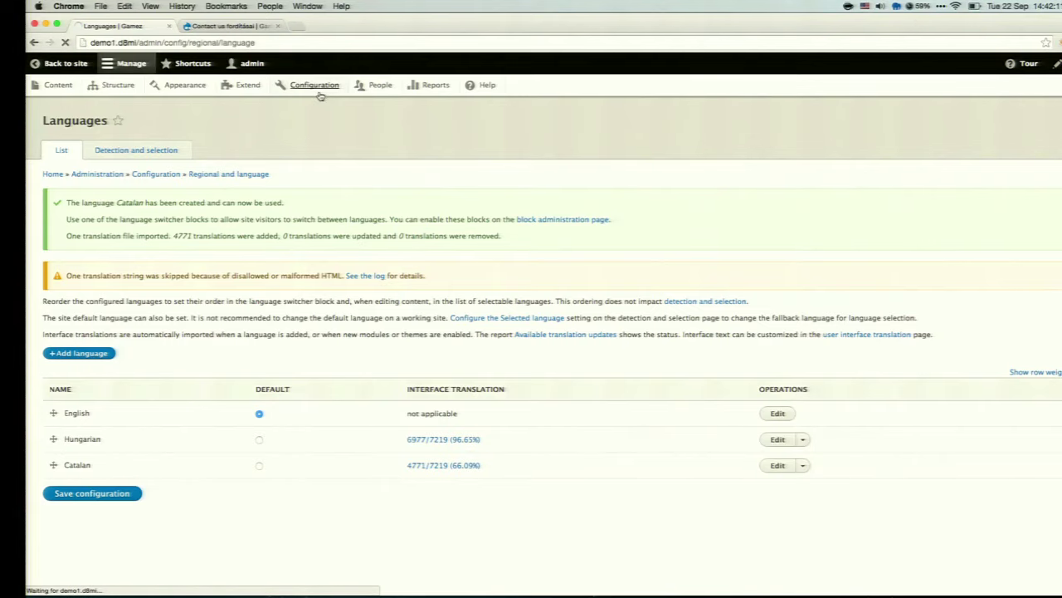
scroll(254, 244, "down", 5)
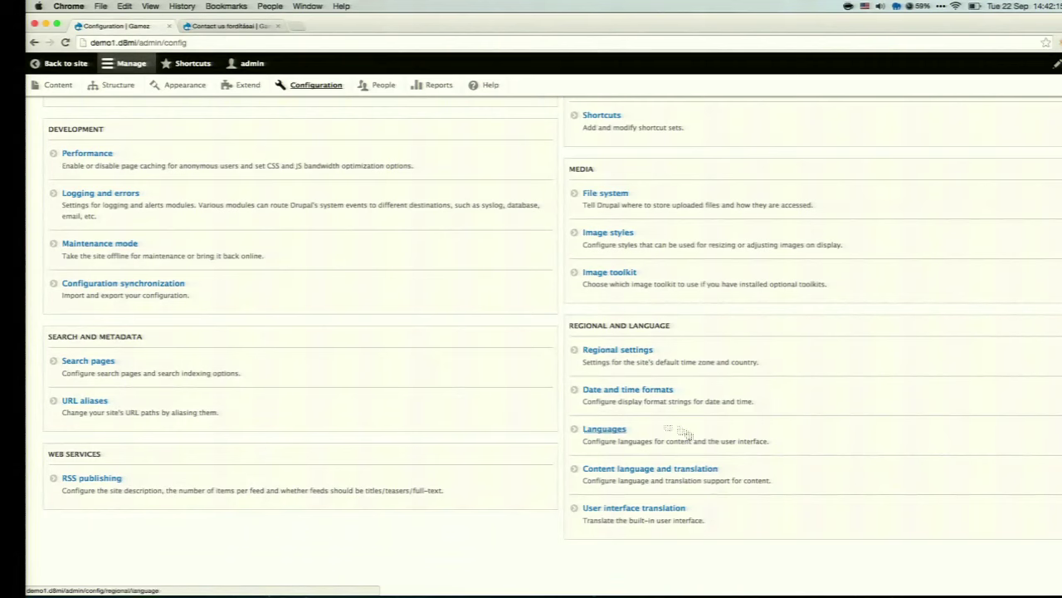
left_click(683, 471)
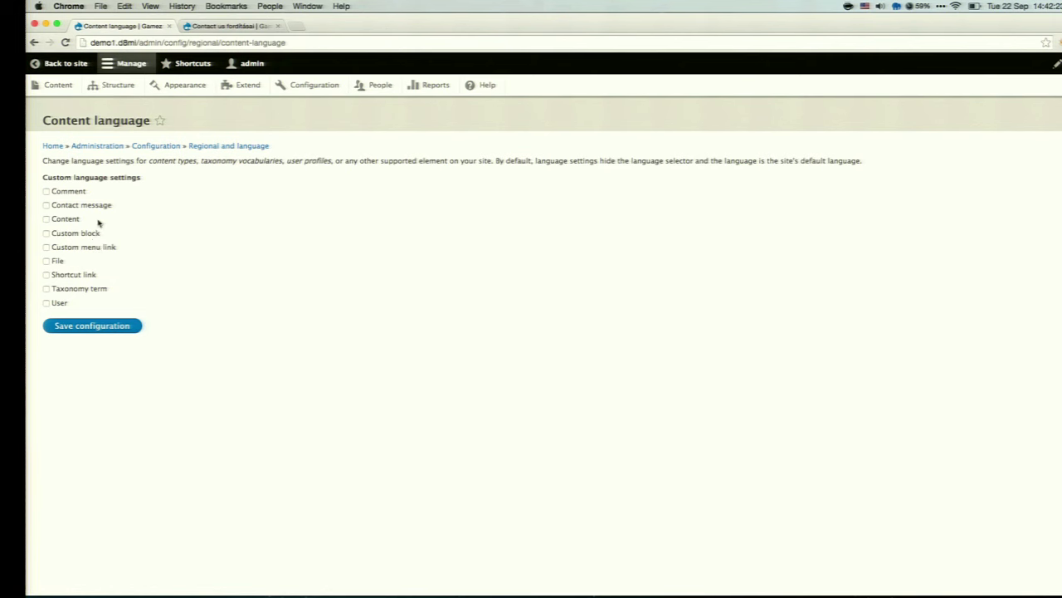
left_click(149, 5)
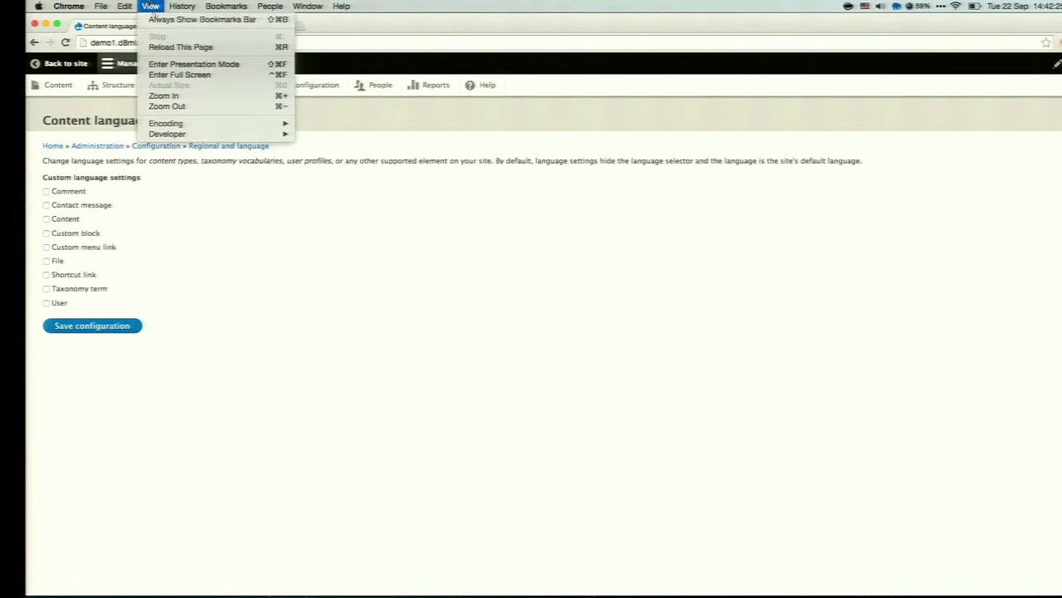
left_click(184, 94)
left_click(152, 6)
left_click(185, 95)
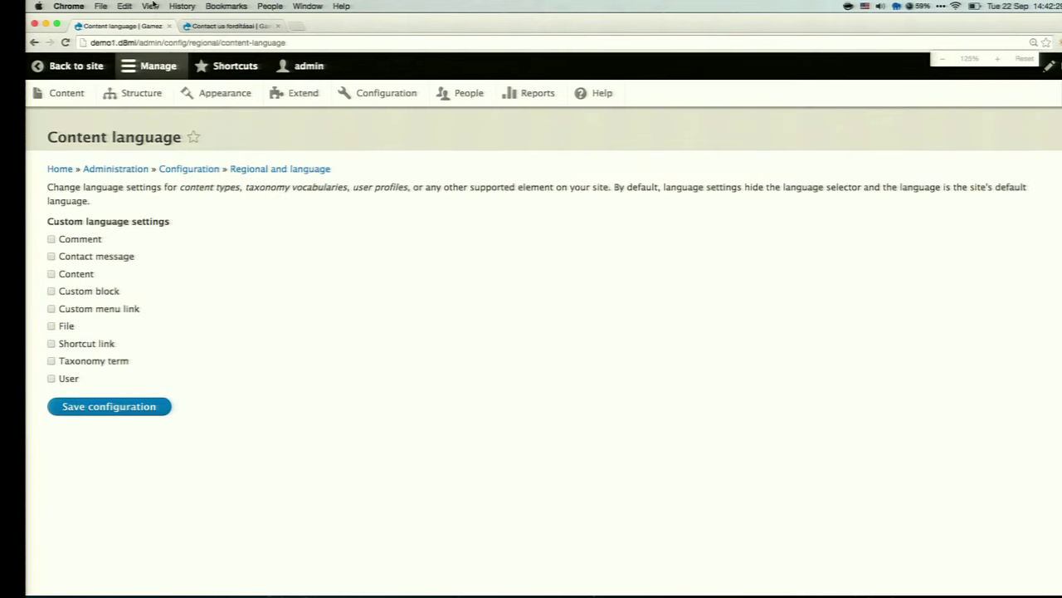
left_click(150, 5)
left_click(184, 95)
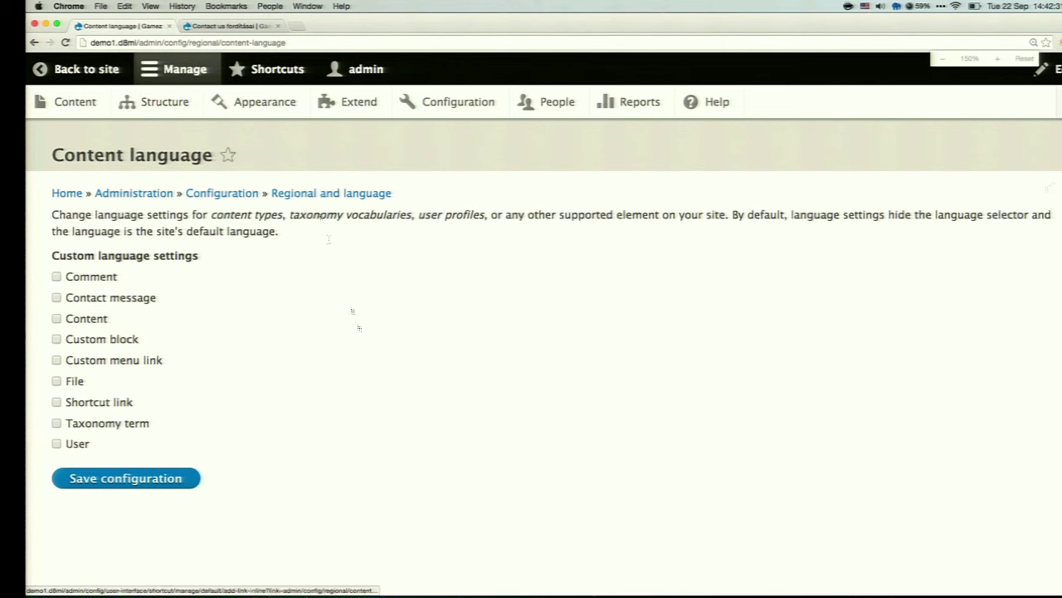
Enable custom language settings for custom blocks, make the Basic block type translatable with its fields, and save the configuration
left_click(104, 340)
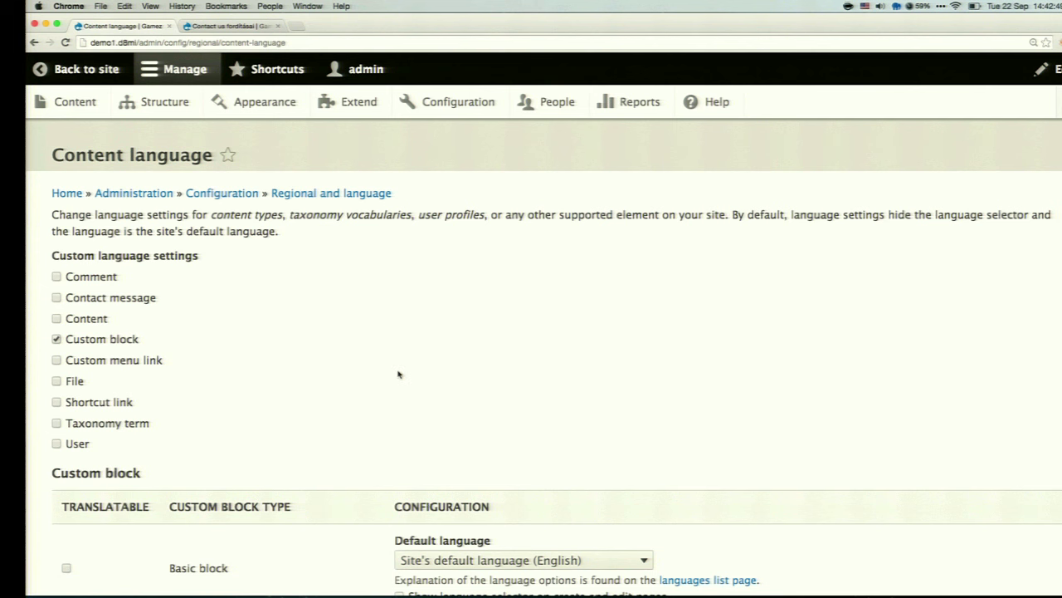
scroll(398, 374, "down", 1)
scroll(398, 374, "down", 2)
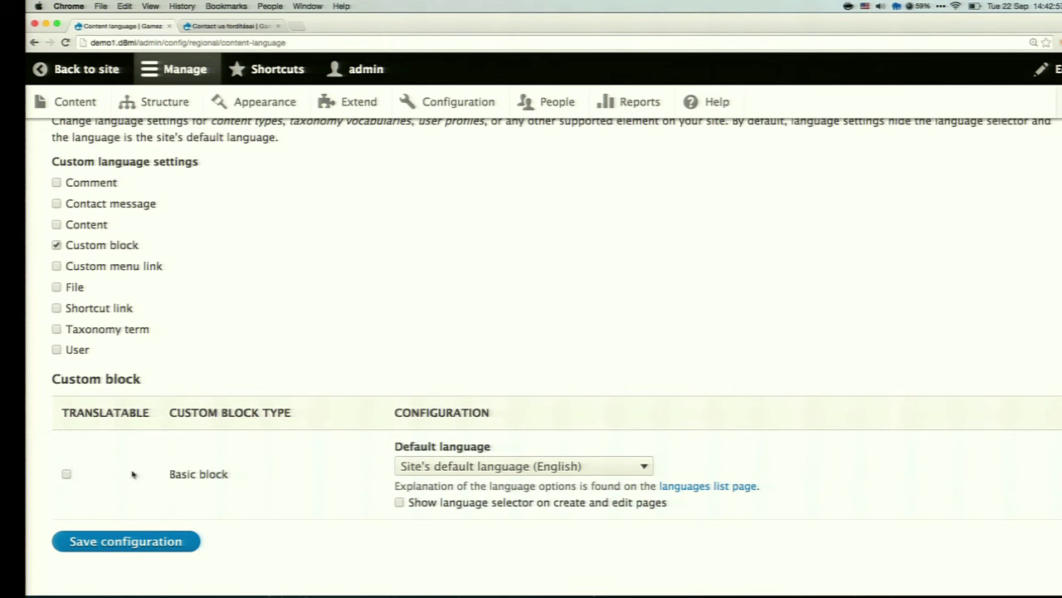
left_click(66, 474)
scroll(264, 489, "down", 1)
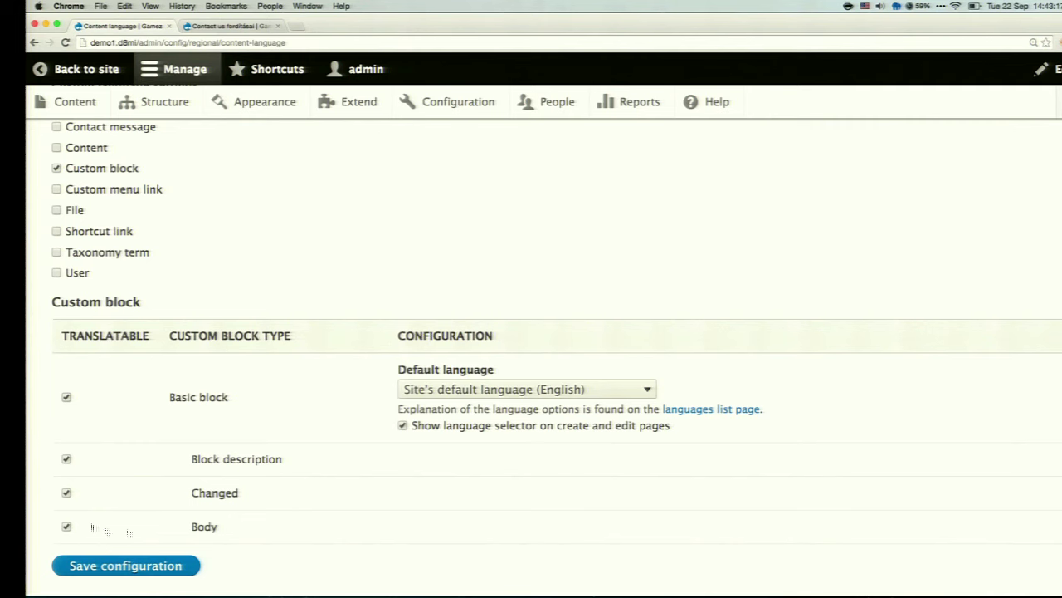
left_click(170, 566)
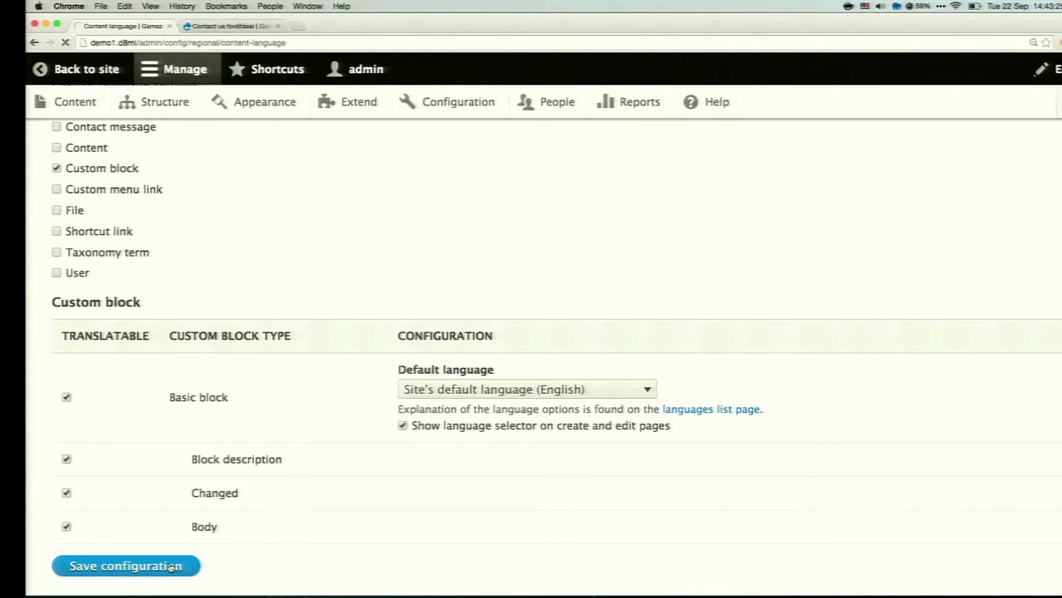
scroll(205, 247, "down", 2)
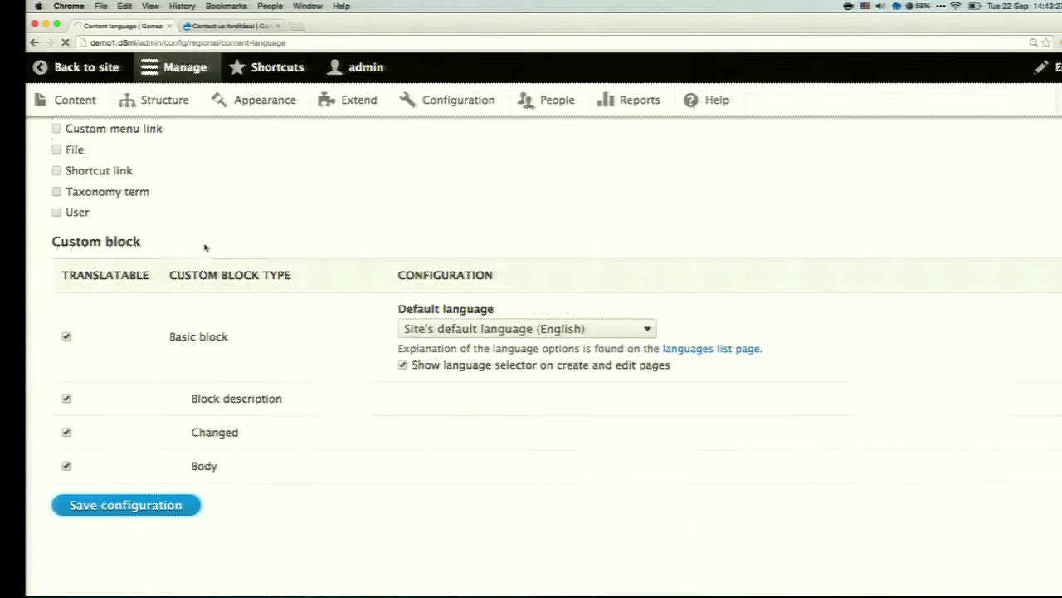
Enable custom language settings for custom menu links and make the custom menu link translatable with its fields
scroll(205, 247, "up", 5)
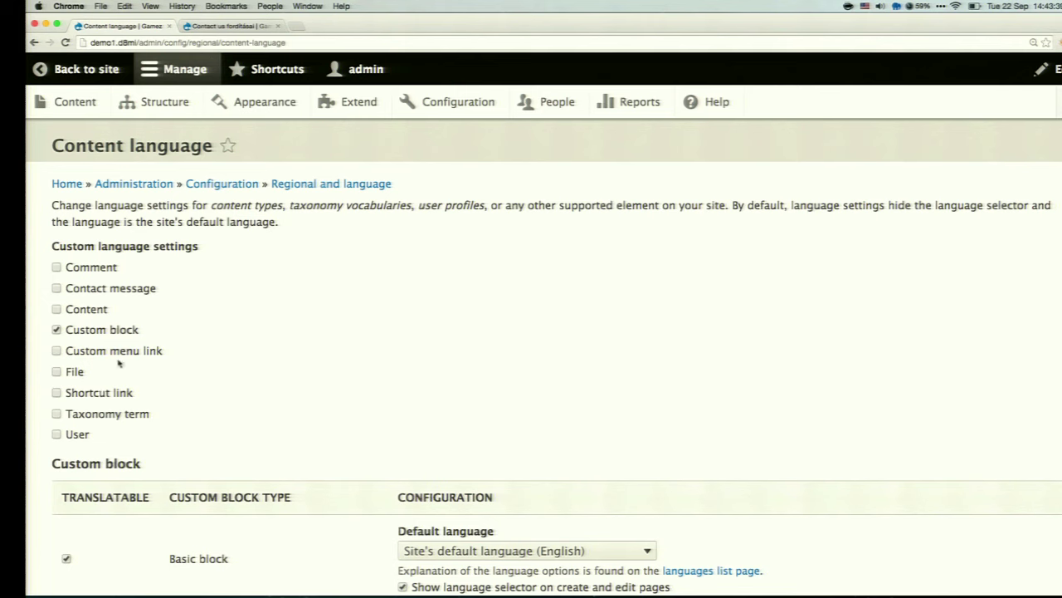
scroll(277, 361, "up", 3)
scroll(277, 361, "down", 5)
scroll(277, 361, "up", 5)
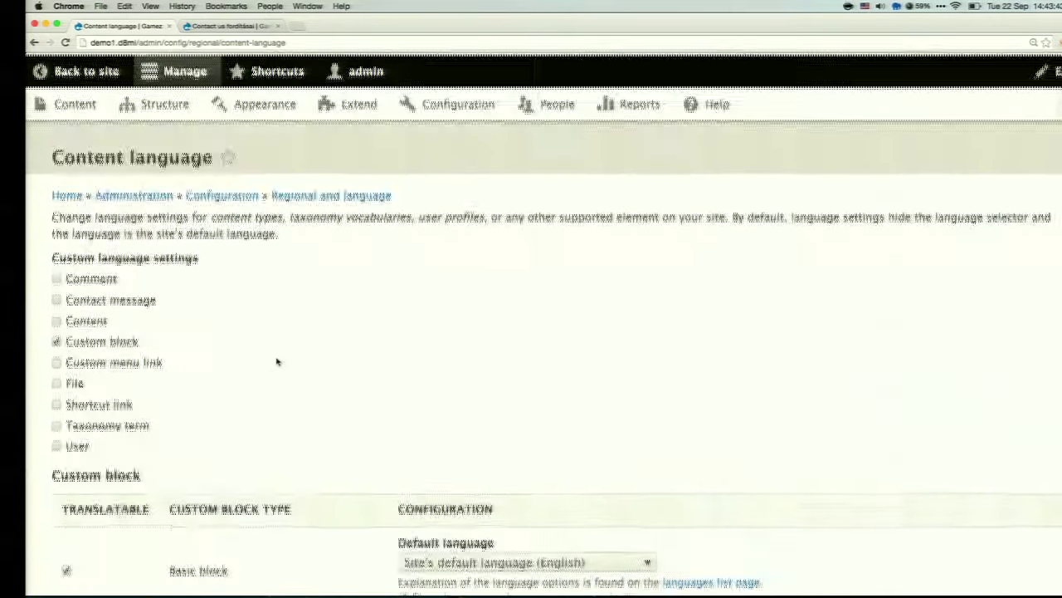
left_click(100, 361)
scroll(187, 383, "down", 1)
scroll(188, 383, "down", 1)
scroll(187, 383, "down", 5)
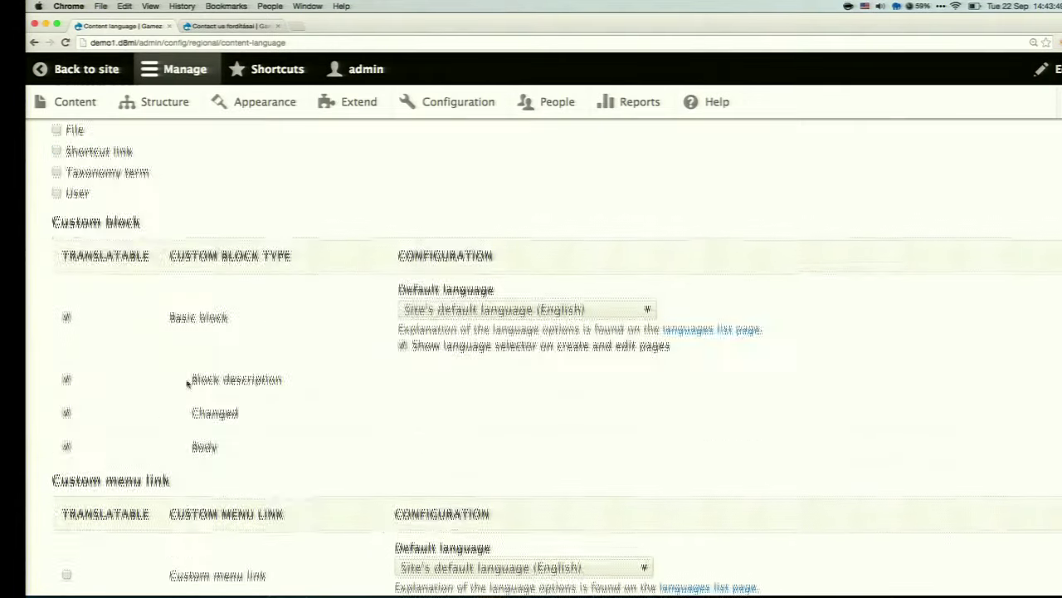
left_click(67, 442)
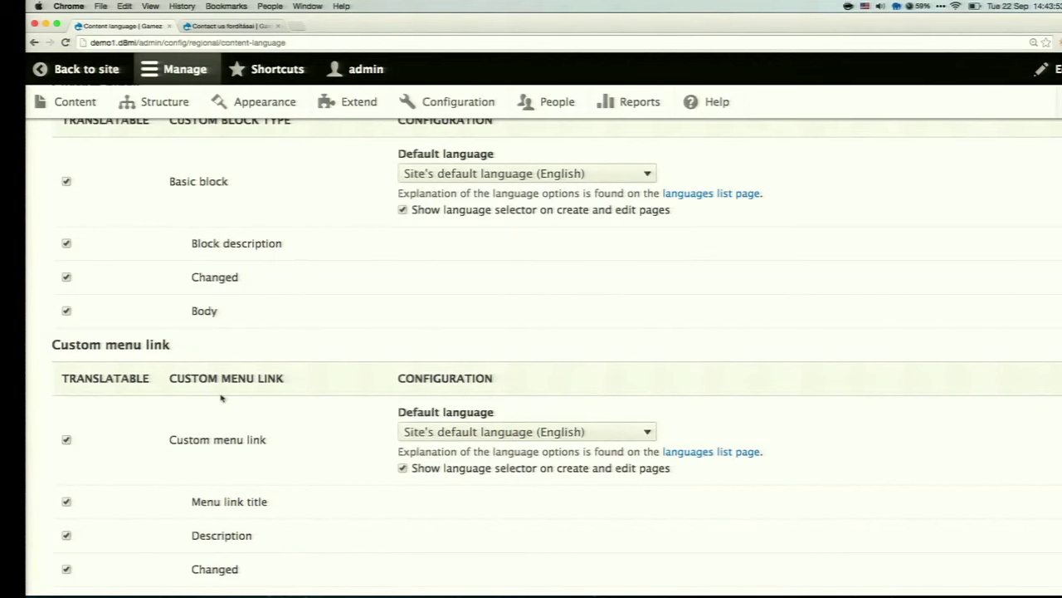
Switch to the demo3 site, leave the Hungarian block translations, and open the Structure administration page in English
left_click(240, 27)
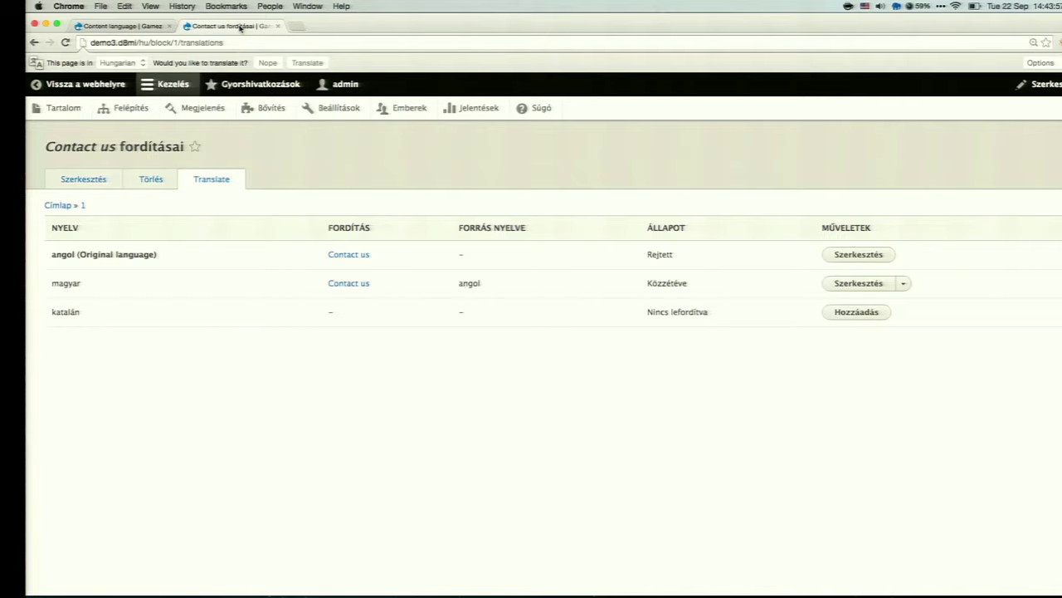
left_click(93, 91)
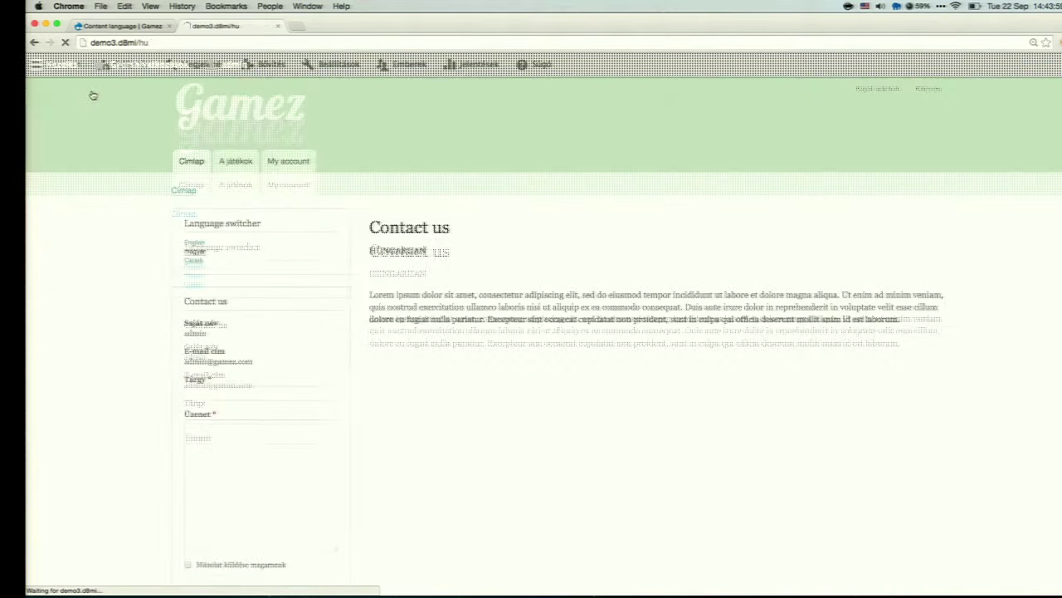
left_click(241, 44)
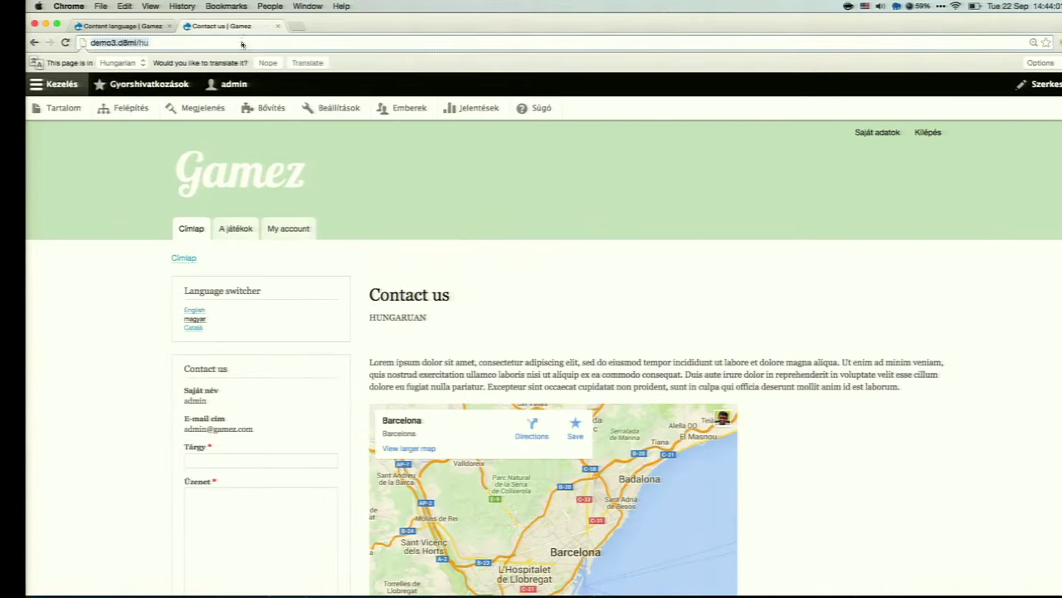
left_click(241, 44)
key("BackSpace")
key("BackSpace")
key("Return")
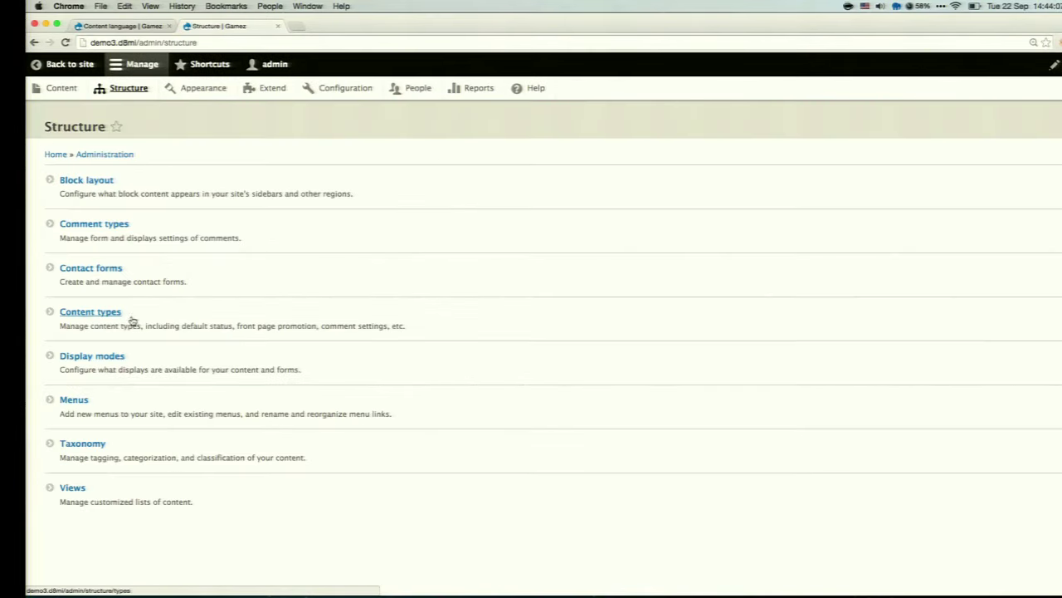
Create a new content type named Game and save it to continue to its fields
left_click(132, 319)
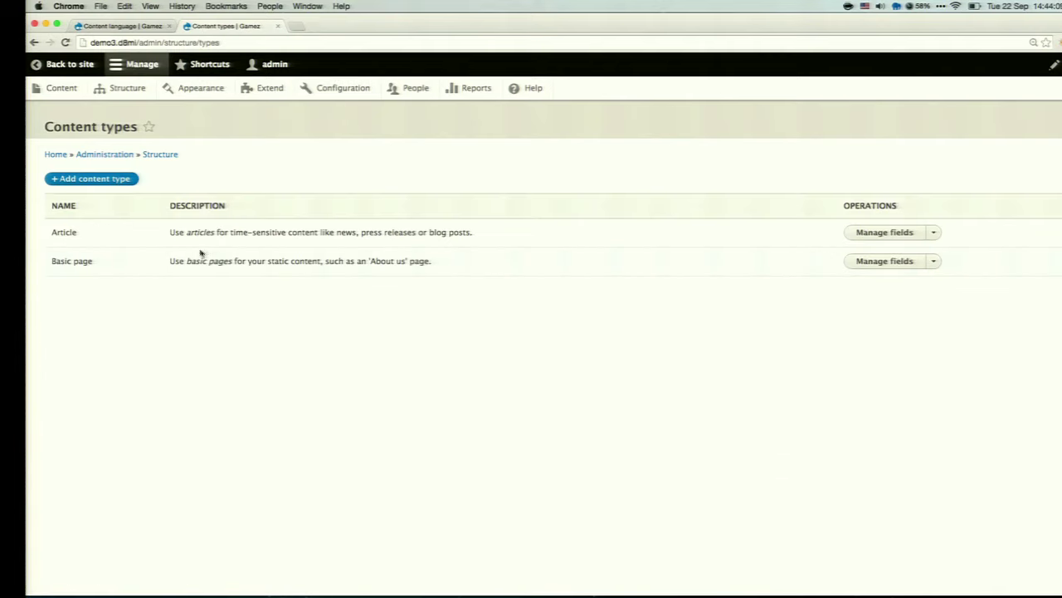
left_click(115, 186)
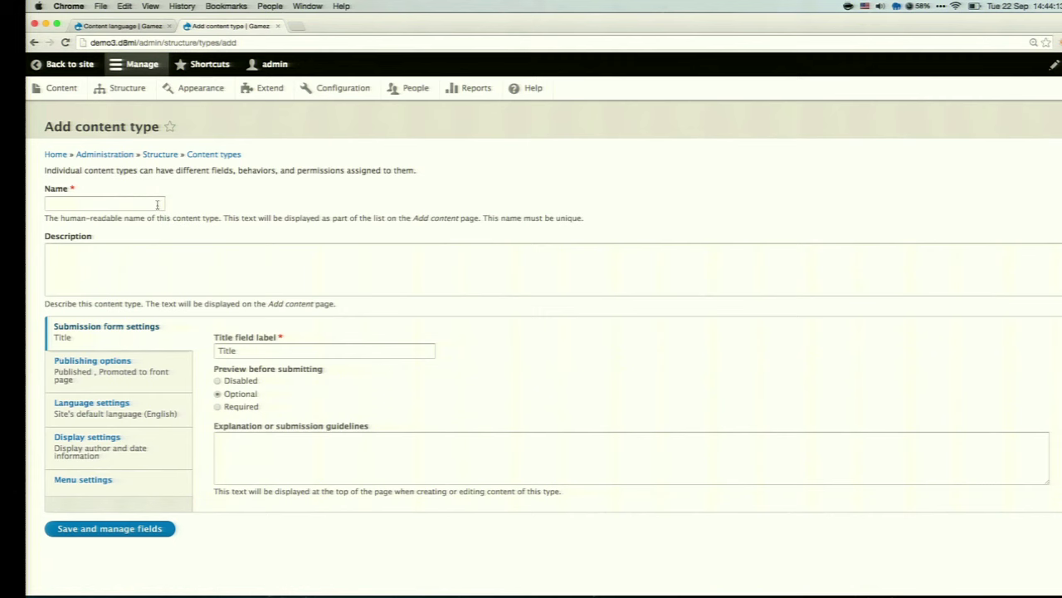
left_click(147, 205)
type("Game")
left_click(210, 262)
left_click(174, 528)
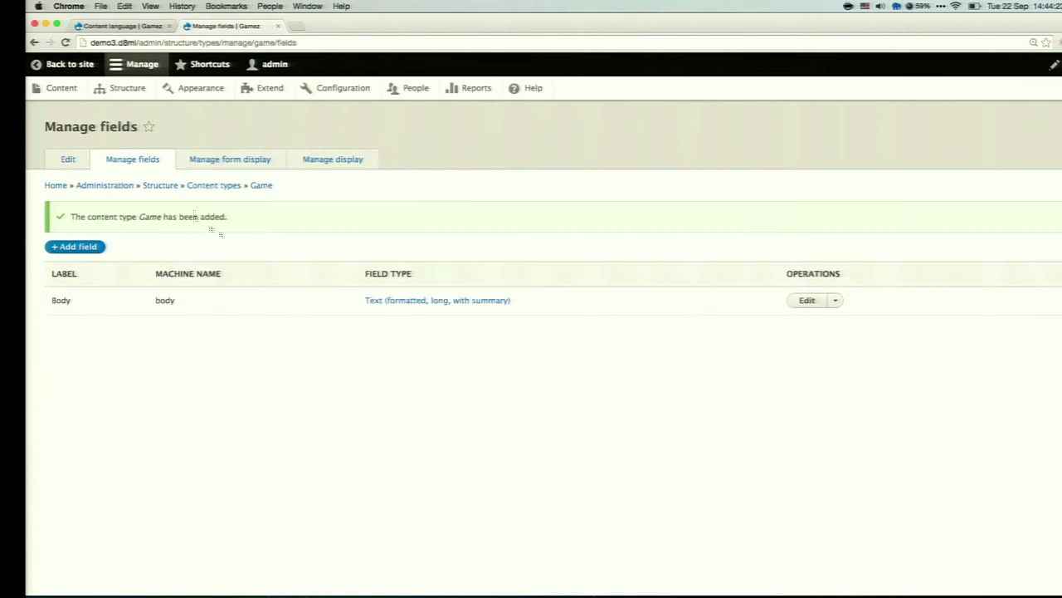
Open the form for adding a field to the Game content type and enlarge the page for readability
left_click(77, 247)
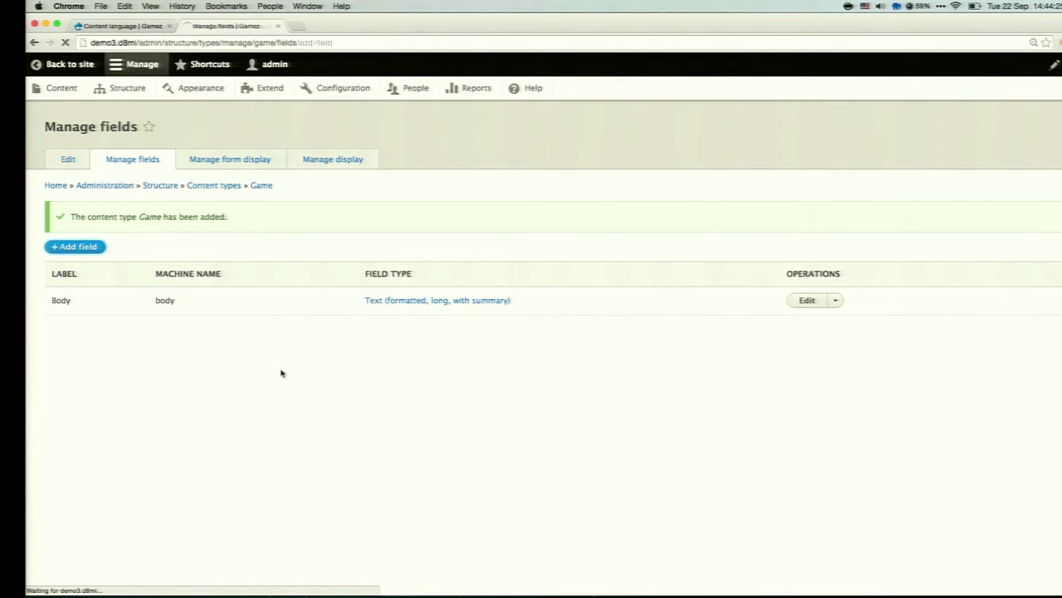
left_click(205, 192)
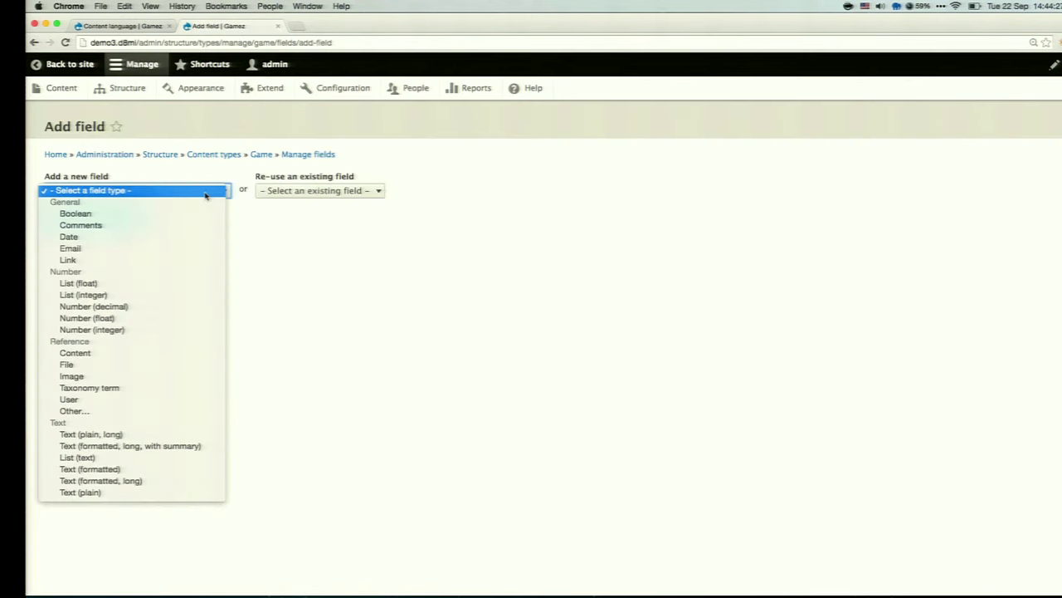
left_click(410, 308)
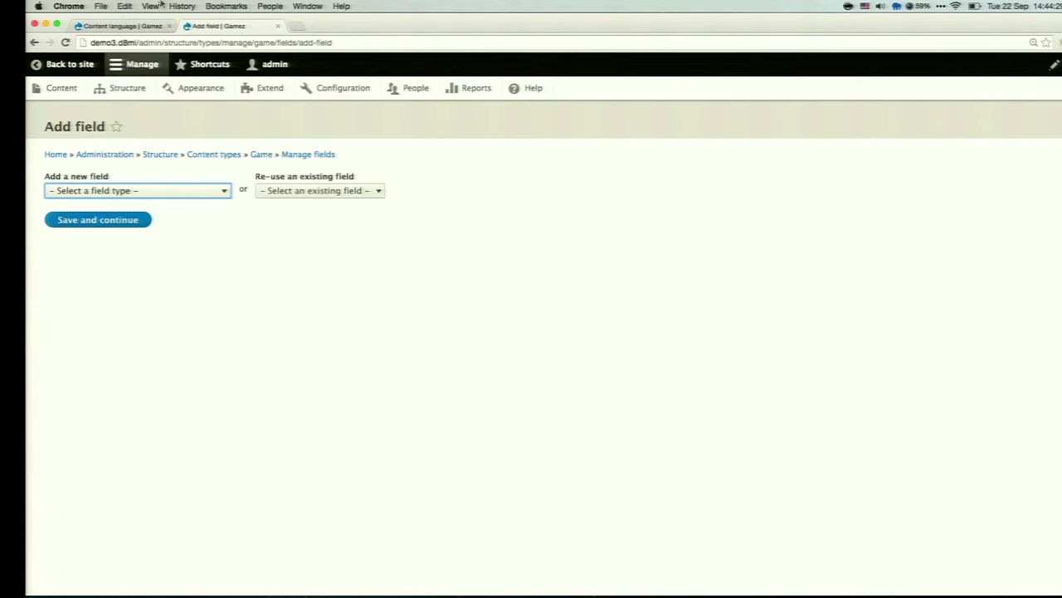
left_click(150, 5)
left_click(164, 96)
left_click(150, 6)
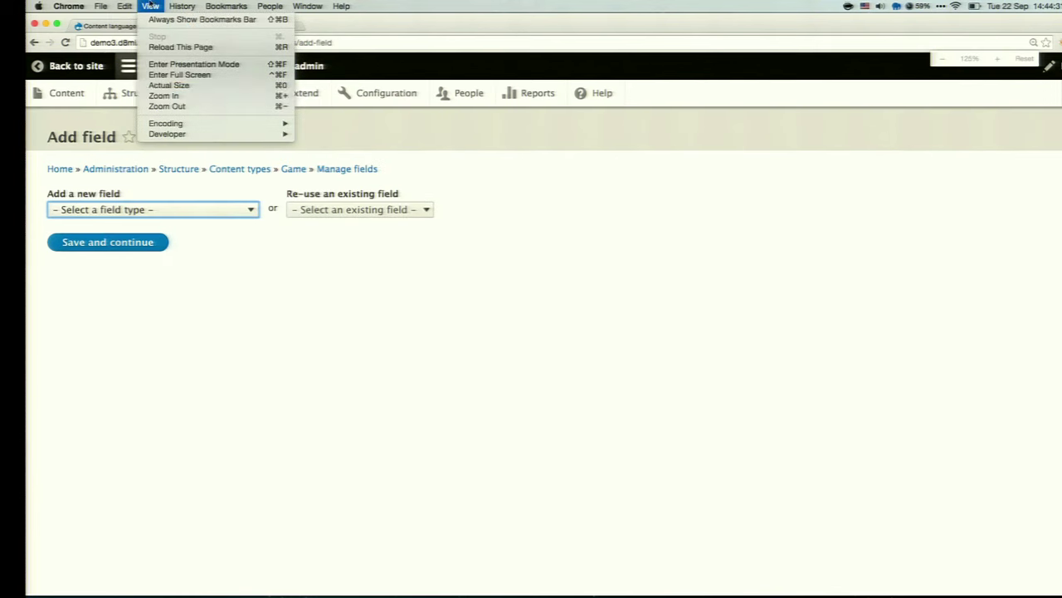
left_click(198, 97)
left_click(150, 6)
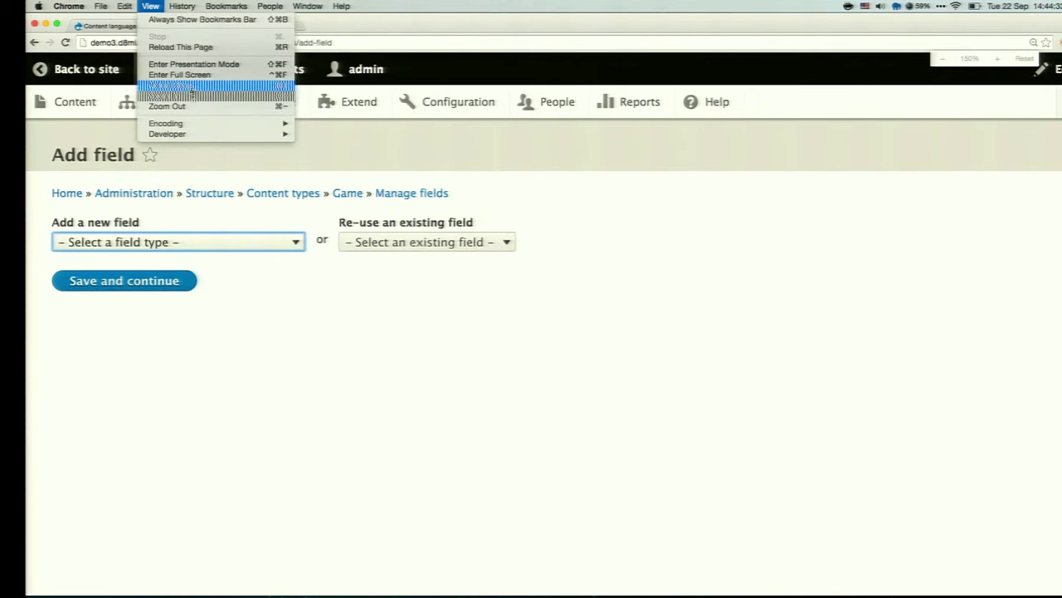
left_click(194, 97)
Examine the available new field types across the General, Number, Reference and Text groups without choosing one
left_click(266, 274)
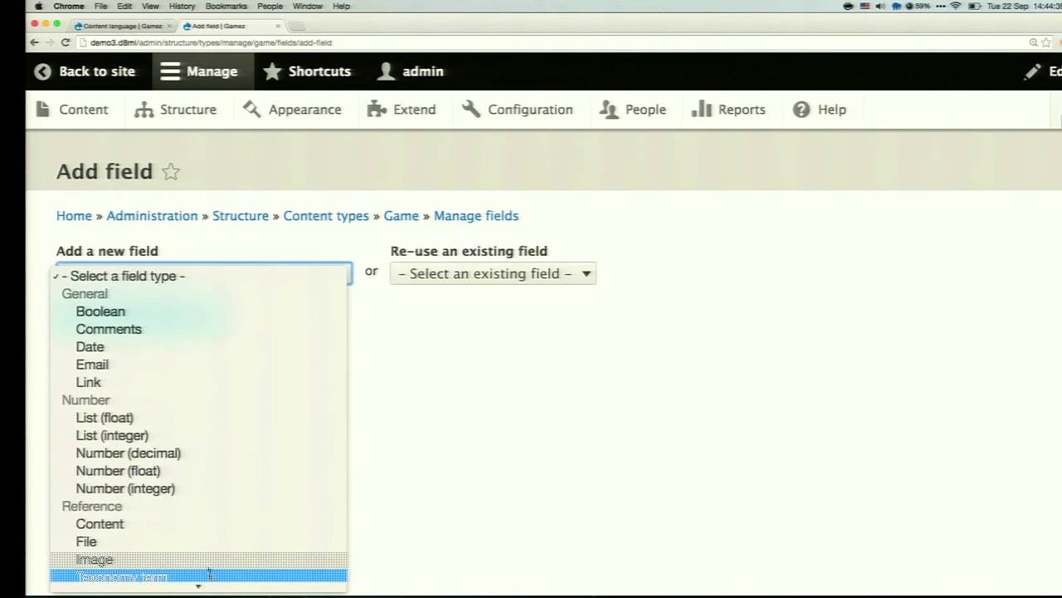
key("Down")
key("Down")
key("Down")
key("Down")
key("Down")
key("Down")
key("Down")
key("Down")
key("Down")
key("Down")
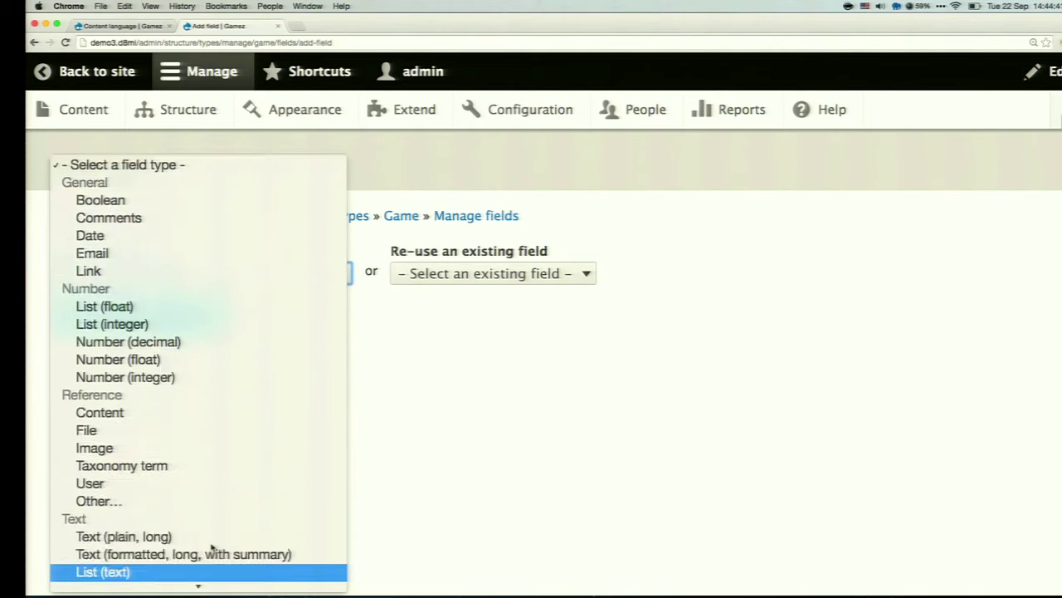
key("Up")
key("Up")
key("Up")
key("Up")
key("Up")
key("Up")
key("Up")
key("Up")
key("Up")
key("Up")
key("Up")
key("Up")
key("Up")
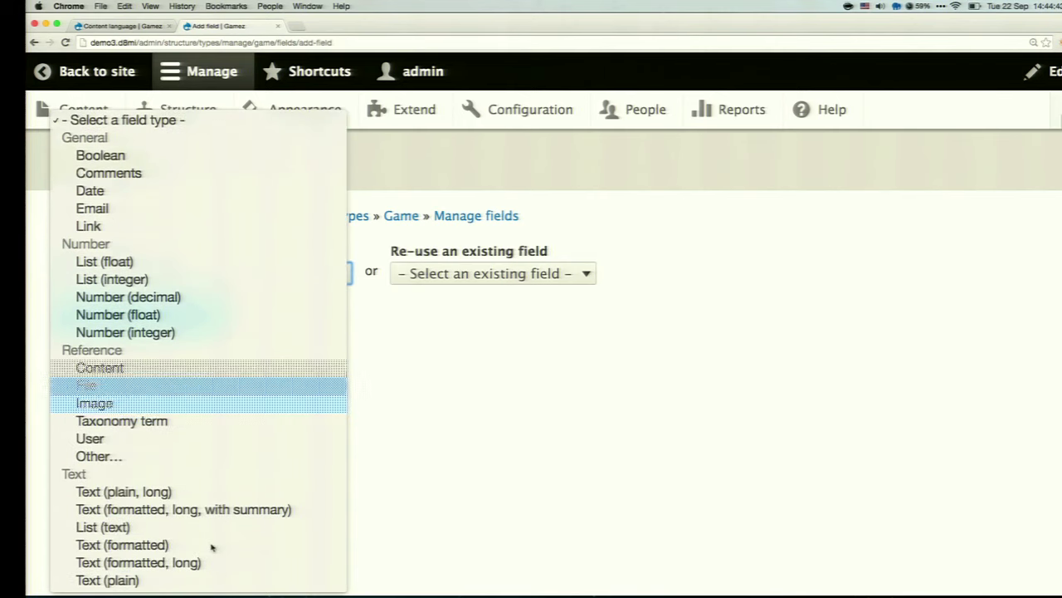
key("Down")
key("Down")
key("Down")
key("Up")
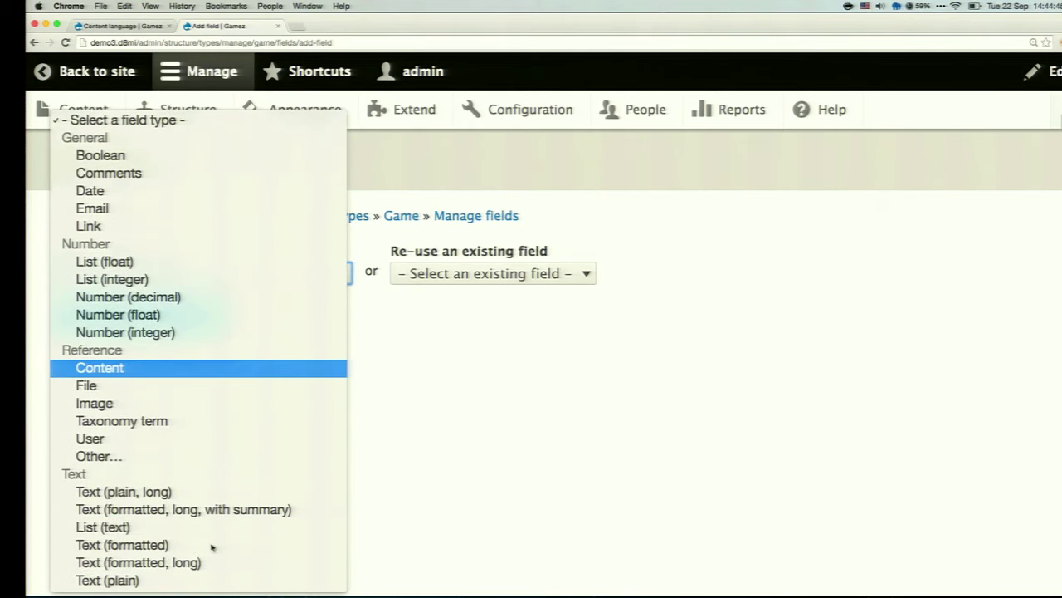
key("Down")
key("Down")
key("Down")
key("Down")
key("Down")
key("Down")
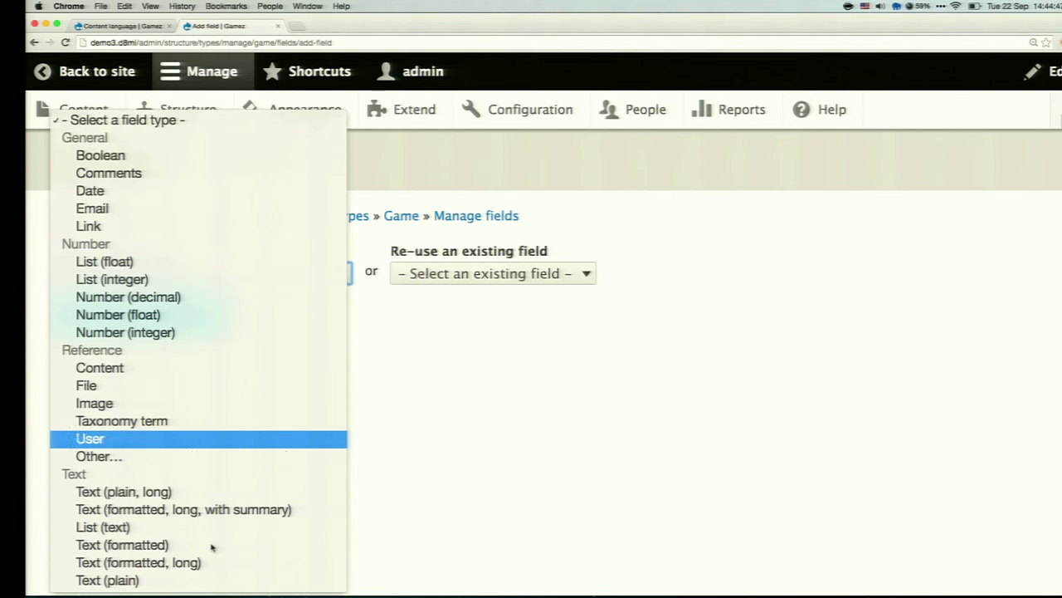
key("Up")
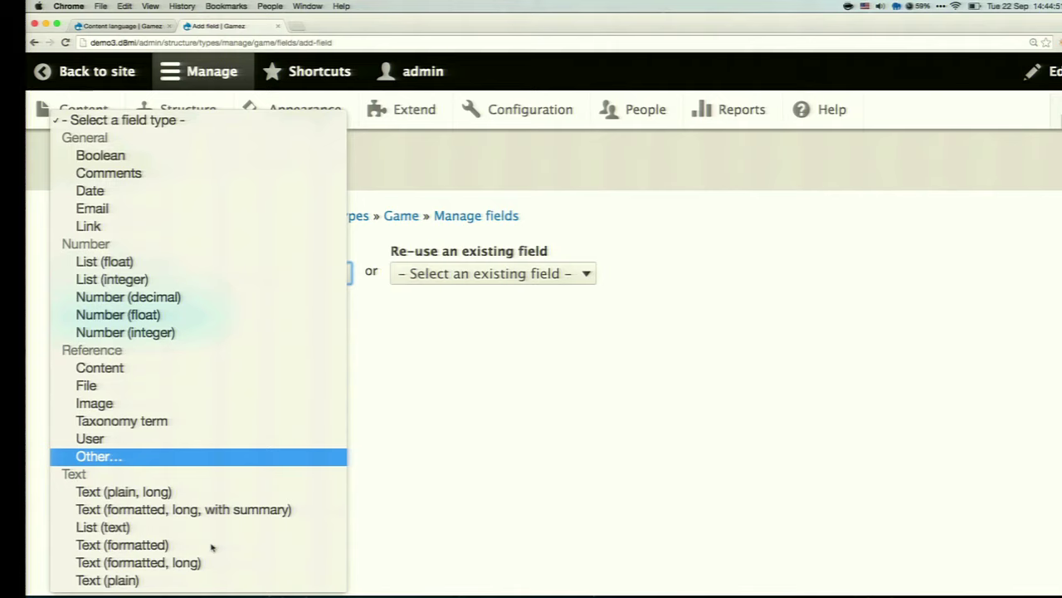
key("Up")
key("Up")
key("Up")
key("Up")
key("Up")
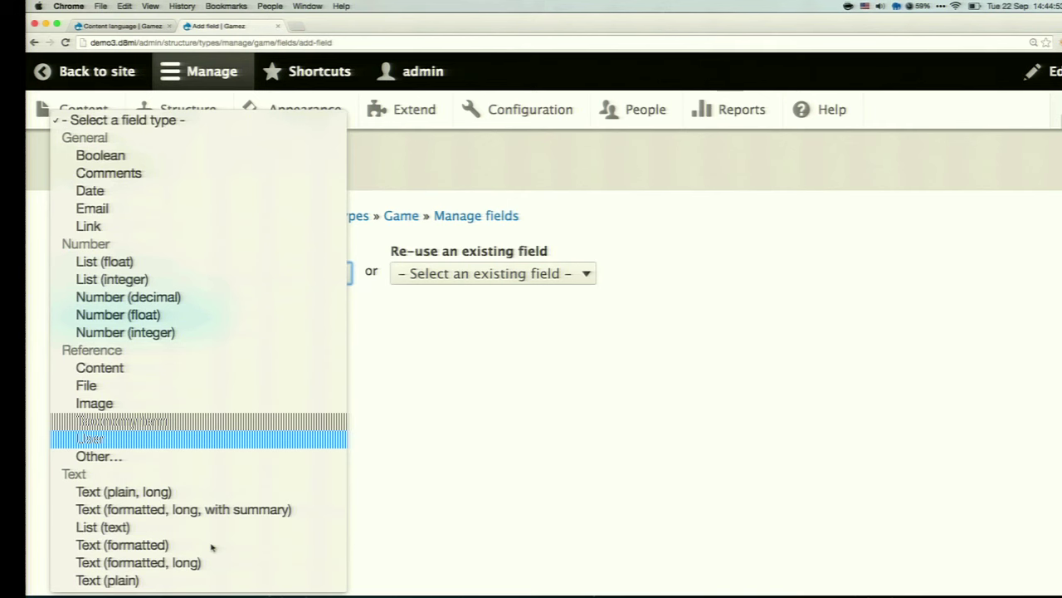
key("e")
key("Up")
key("Up")
key("Up")
key("Up")
key("Down")
key("Down")
key("Up")
key("Down")
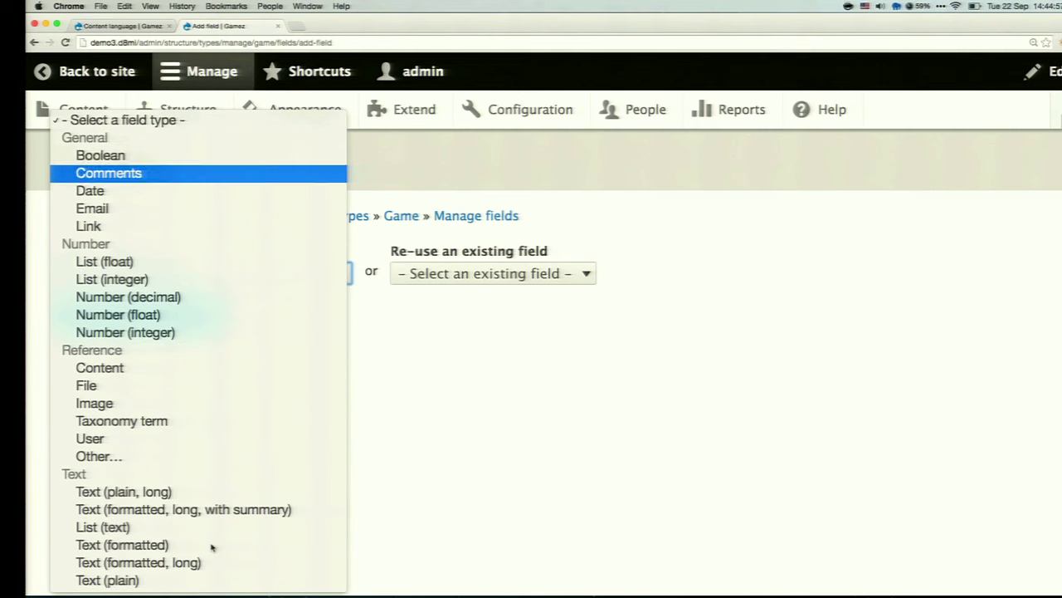
key("Down")
key("Down")
key("Down")
key("Down")
key("Down")
key("Down")
key("Down")
key("Down")
key("Down")
key("Down")
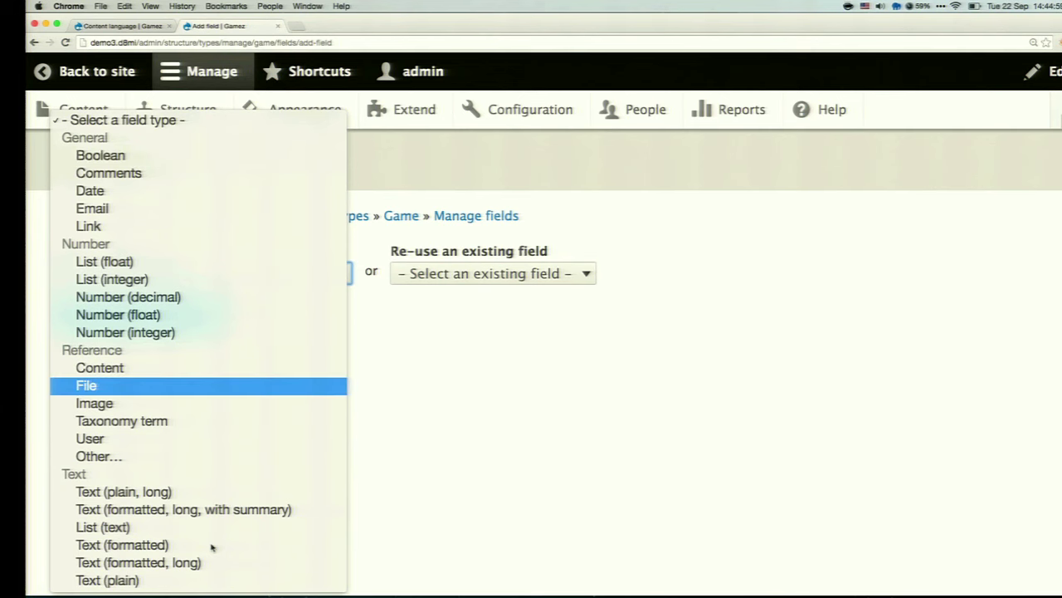
left_click(484, 418)
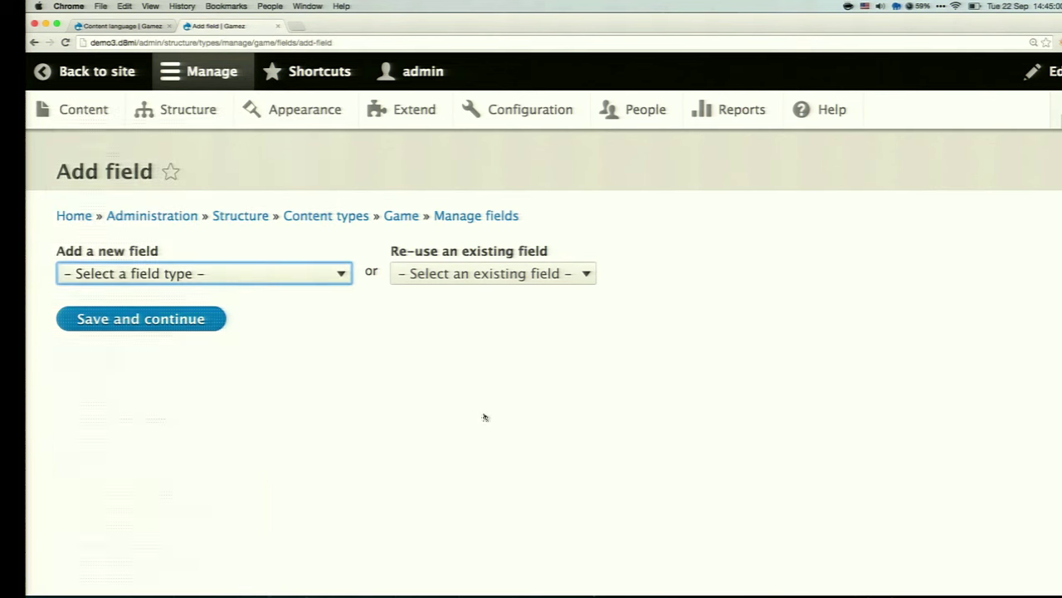
Re-use the existing field_image field on the Game content type with the label Image and save its default settings
left_click(574, 280)
left_click(546, 328)
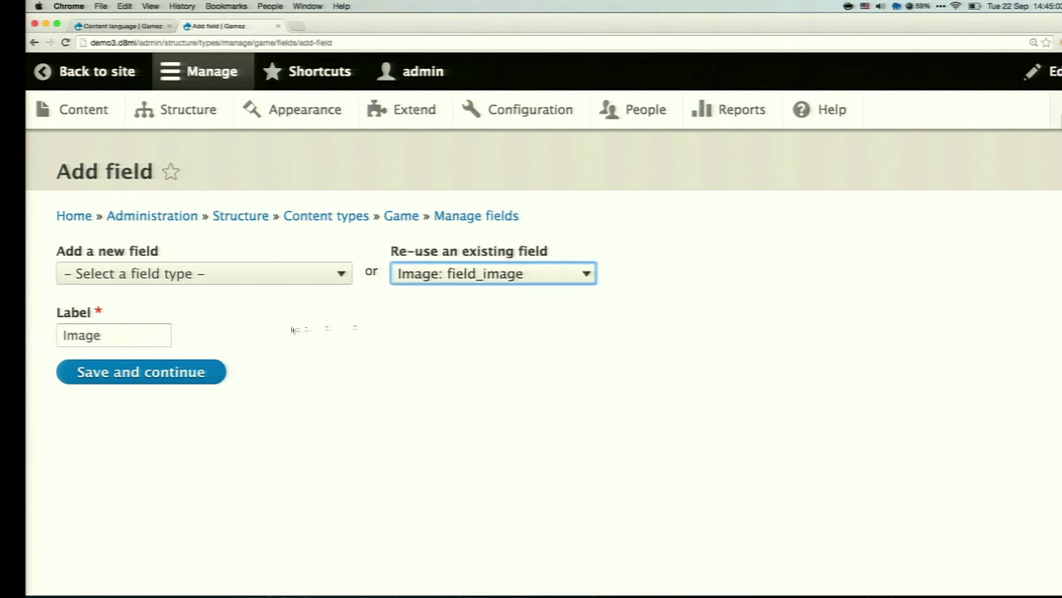
left_click(199, 372)
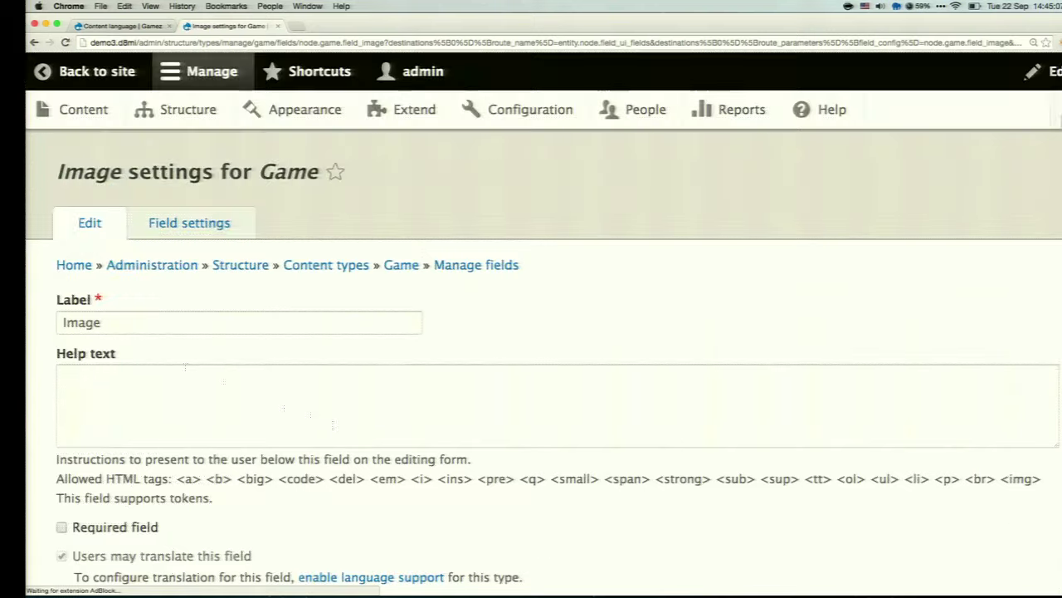
scroll(146, 434, "down", 15)
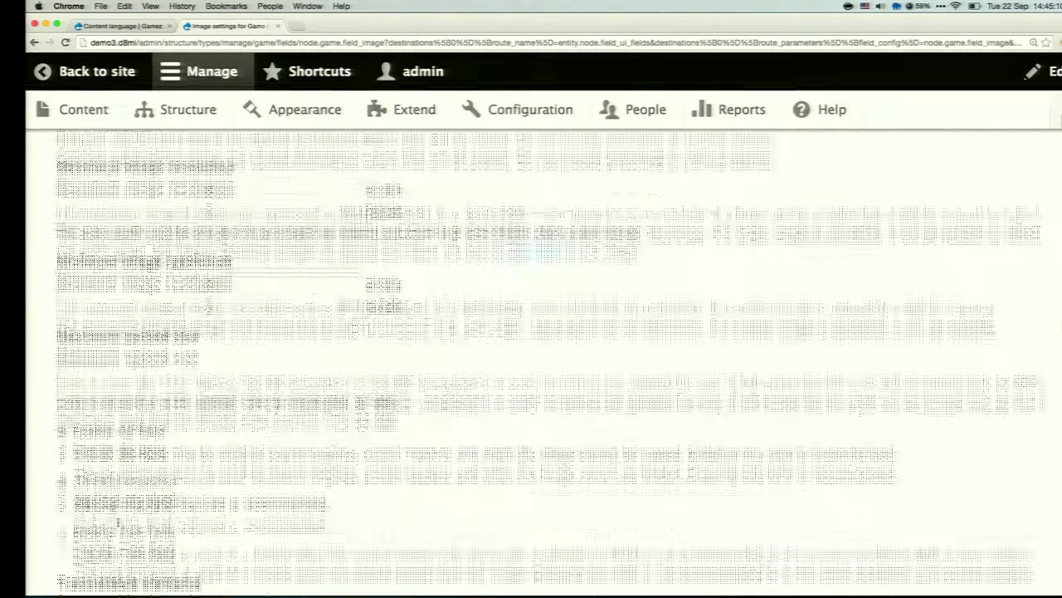
scroll(118, 521, "down", 5)
left_click(123, 494)
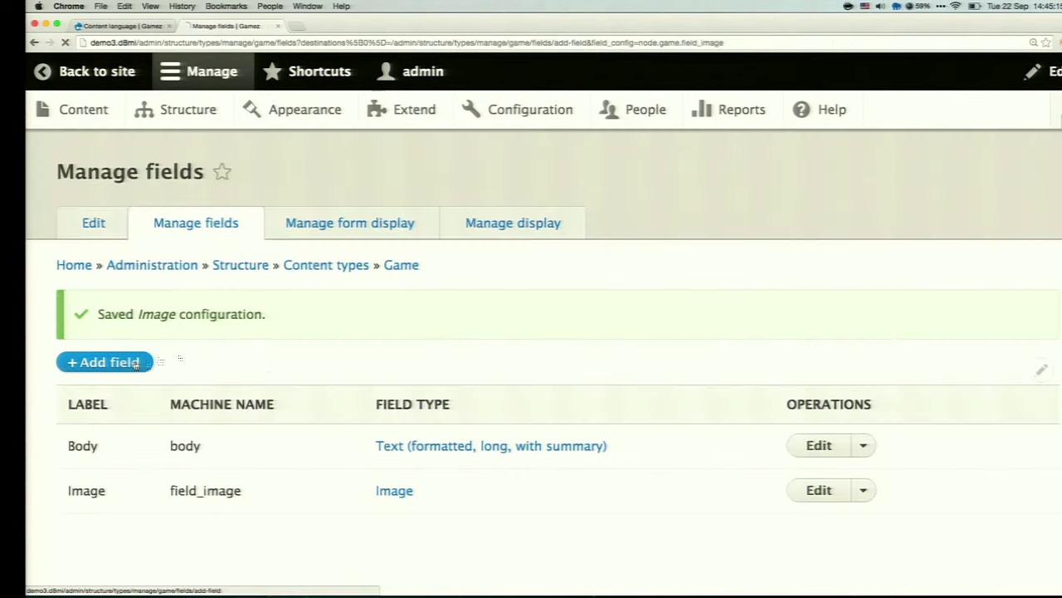
Add a new Number (integer) field labelled Price to the Game content type
left_click(135, 363)
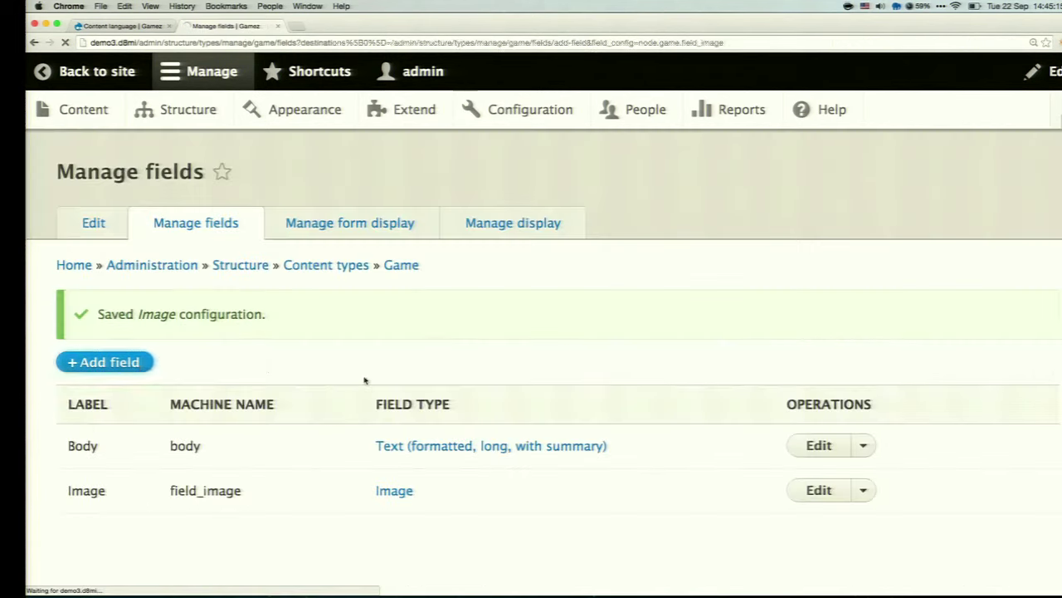
left_click(214, 280)
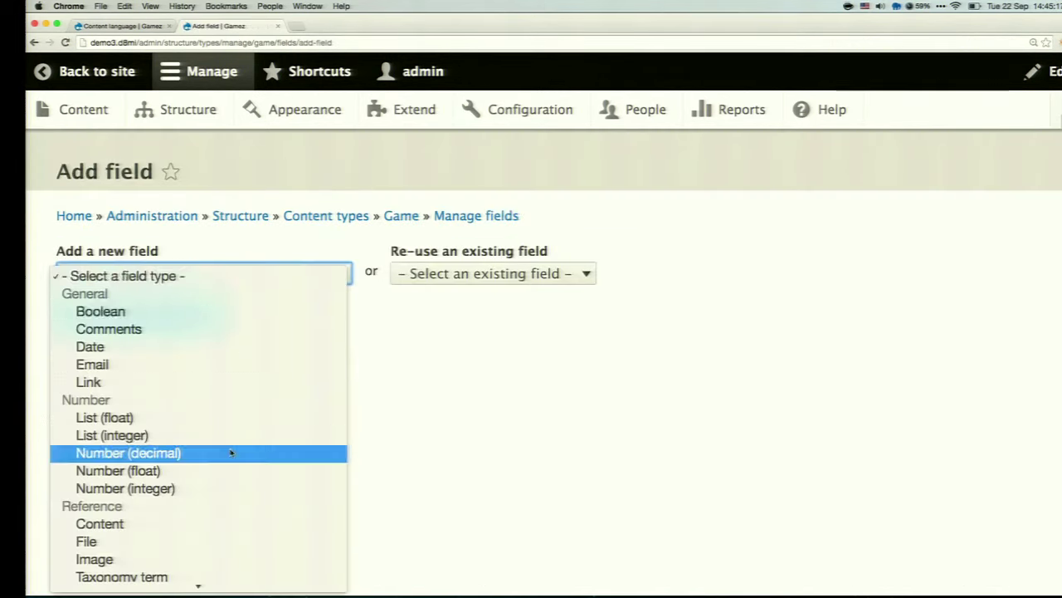
scroll(230, 448, "down", 3)
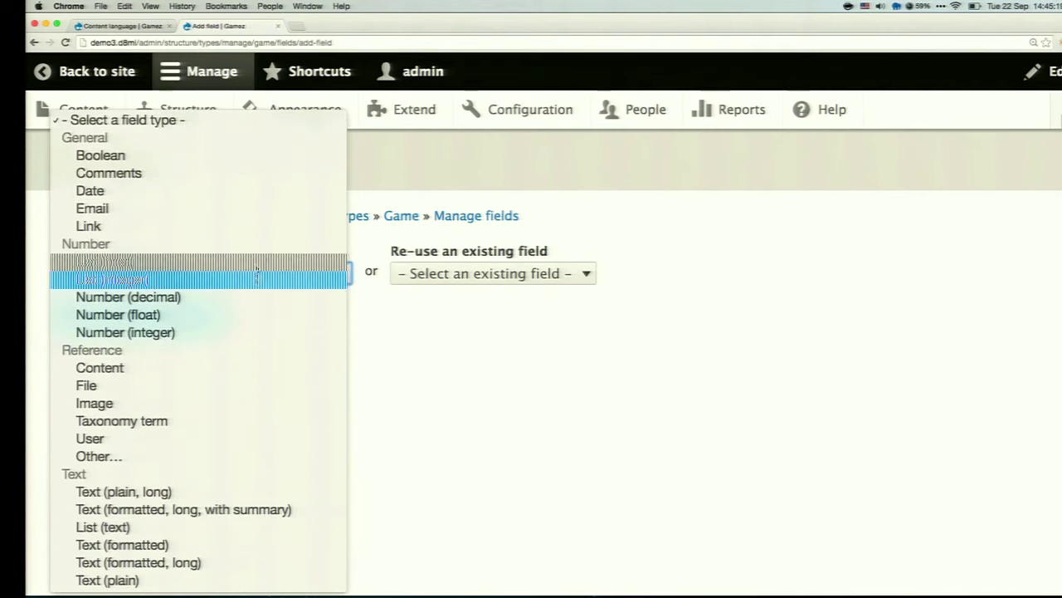
left_click(241, 332)
left_click(152, 336)
type("Price")
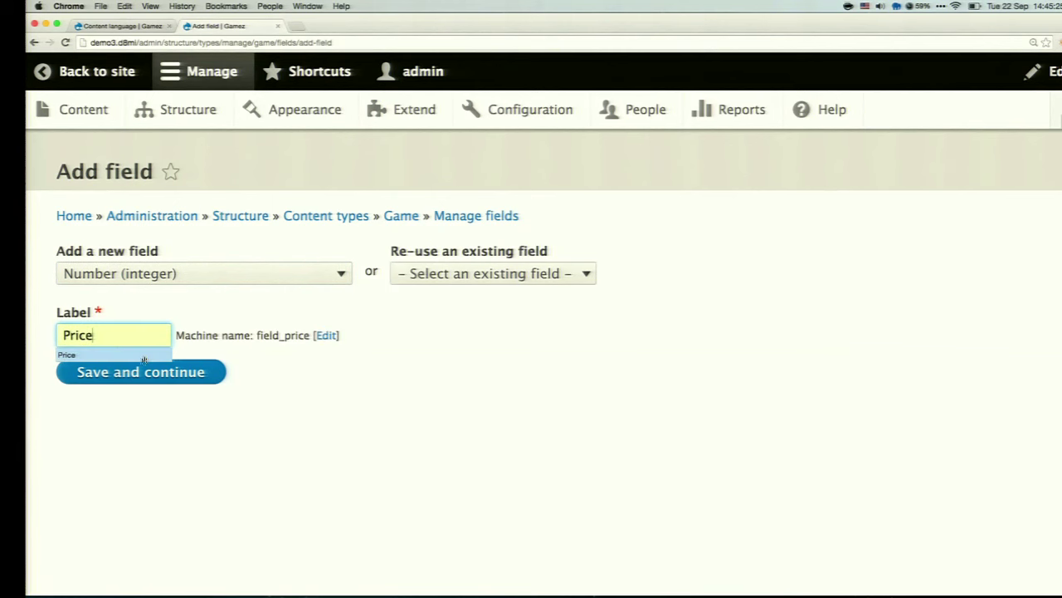
left_click(83, 355)
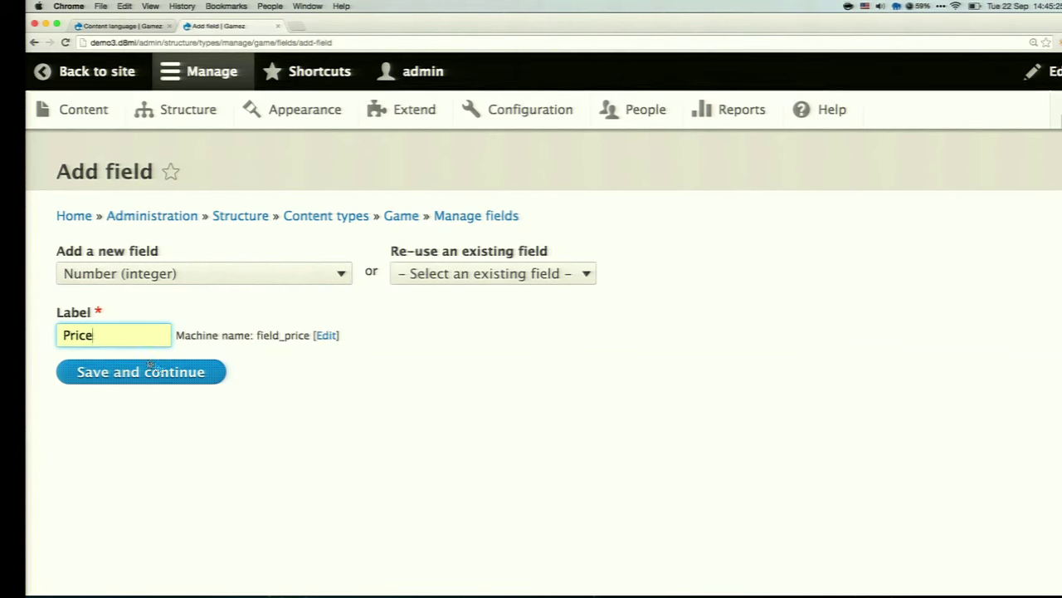
left_click(166, 373)
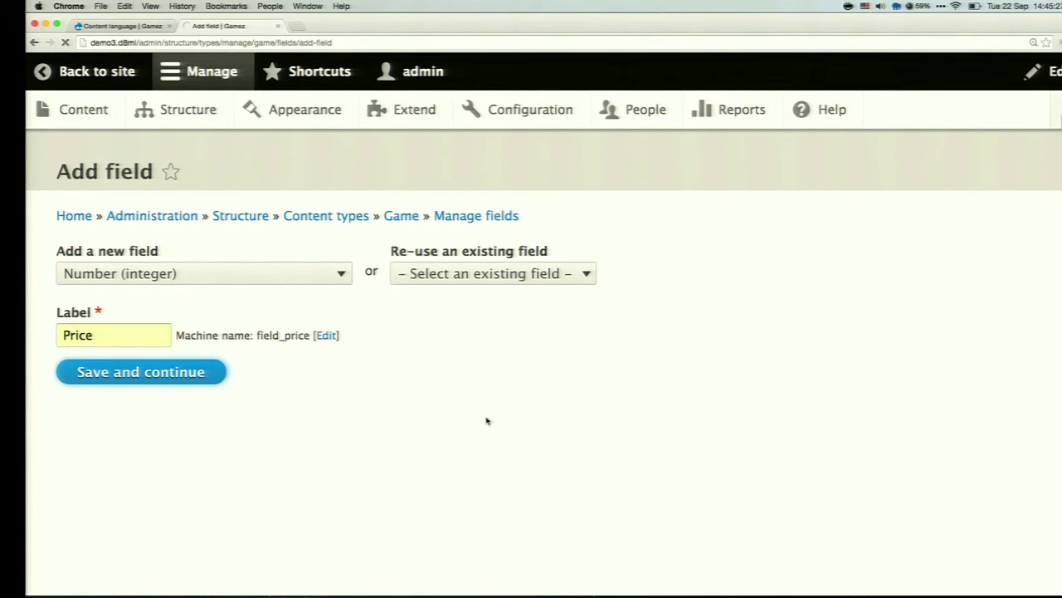
Save the Price field's storage settings limited to 1 value, set its suffix to EUR, and save the field
left_click(189, 412)
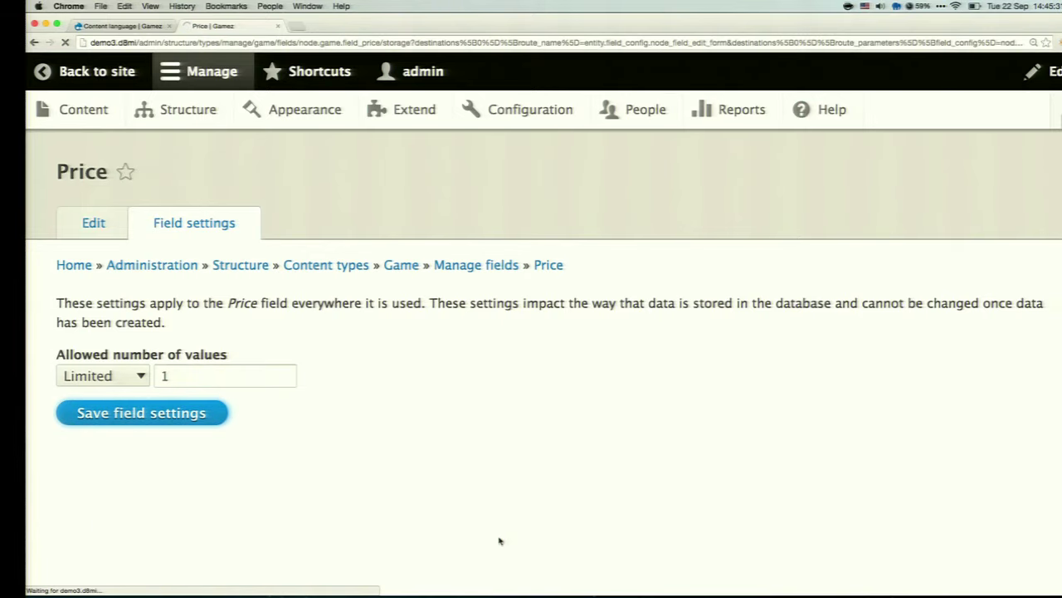
scroll(279, 482, "down", 5)
scroll(279, 481, "down", 5)
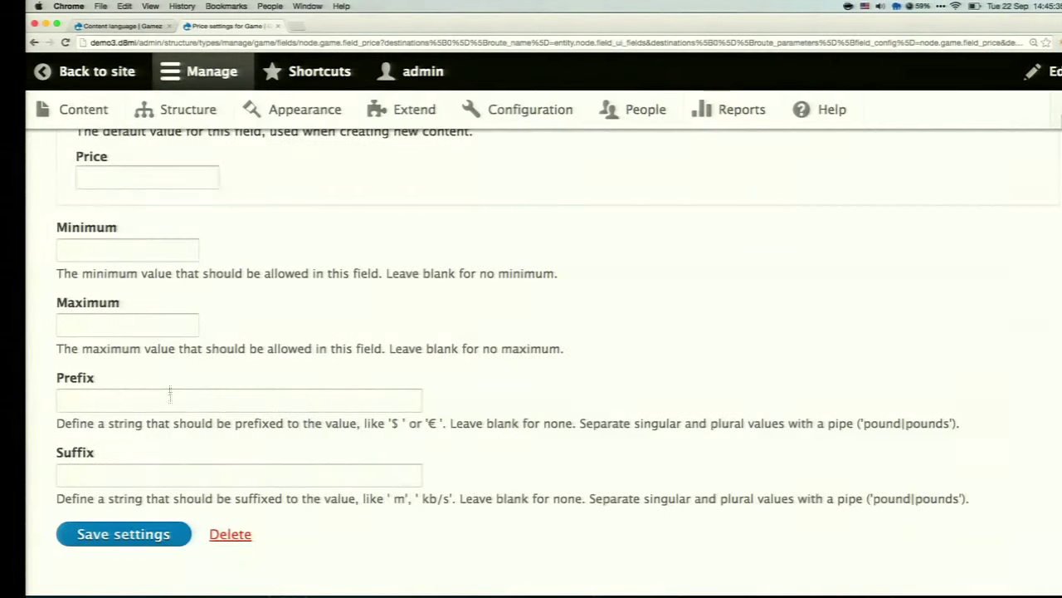
left_click(169, 475)
type("EUR")
left_click(122, 533)
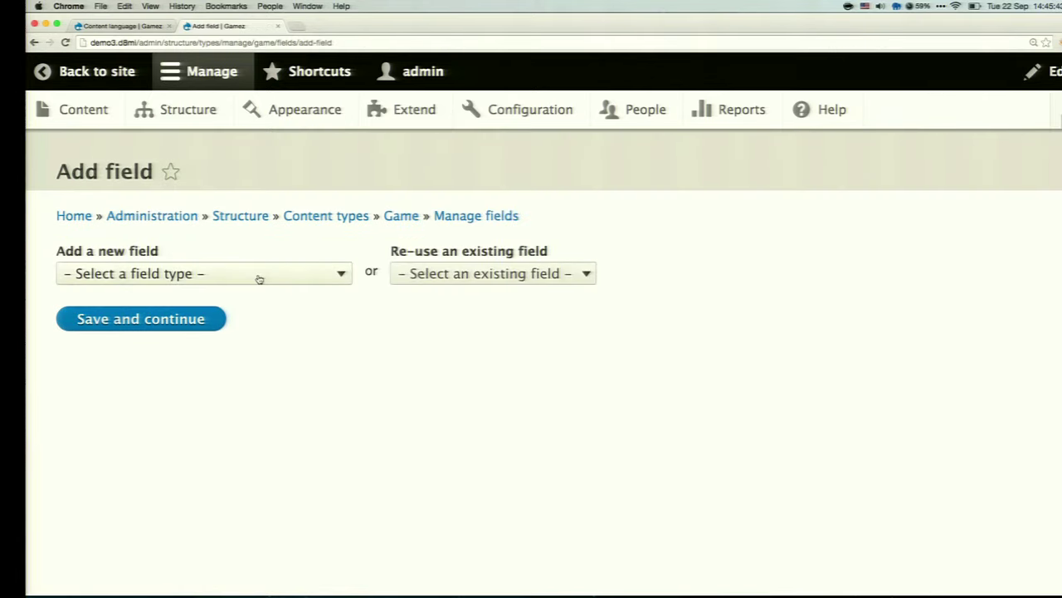
left_click(259, 279)
left_click(437, 362)
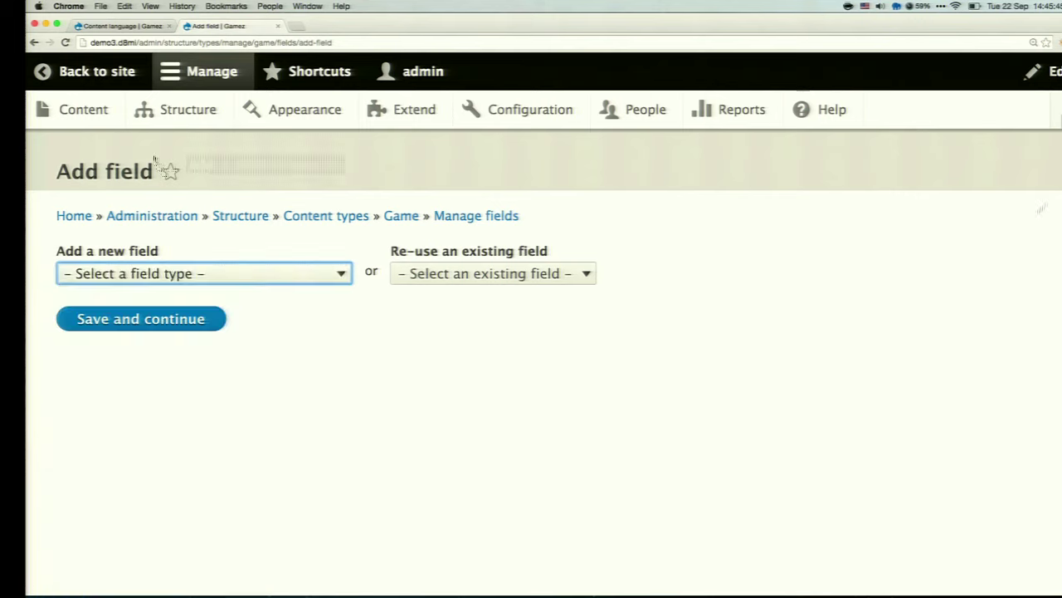
left_click(33, 42)
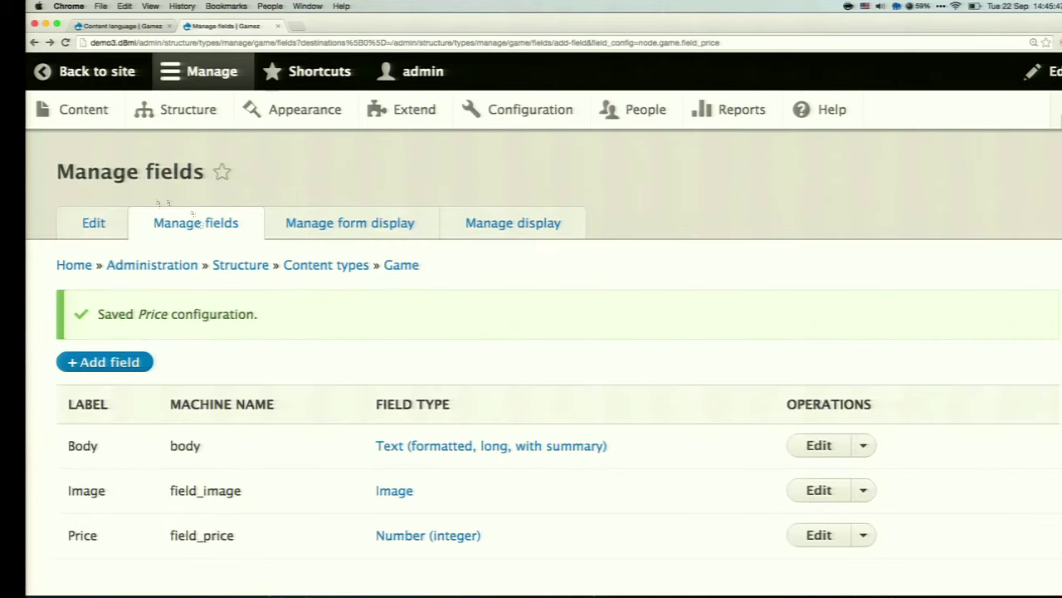
scroll(225, 323, "down", 2)
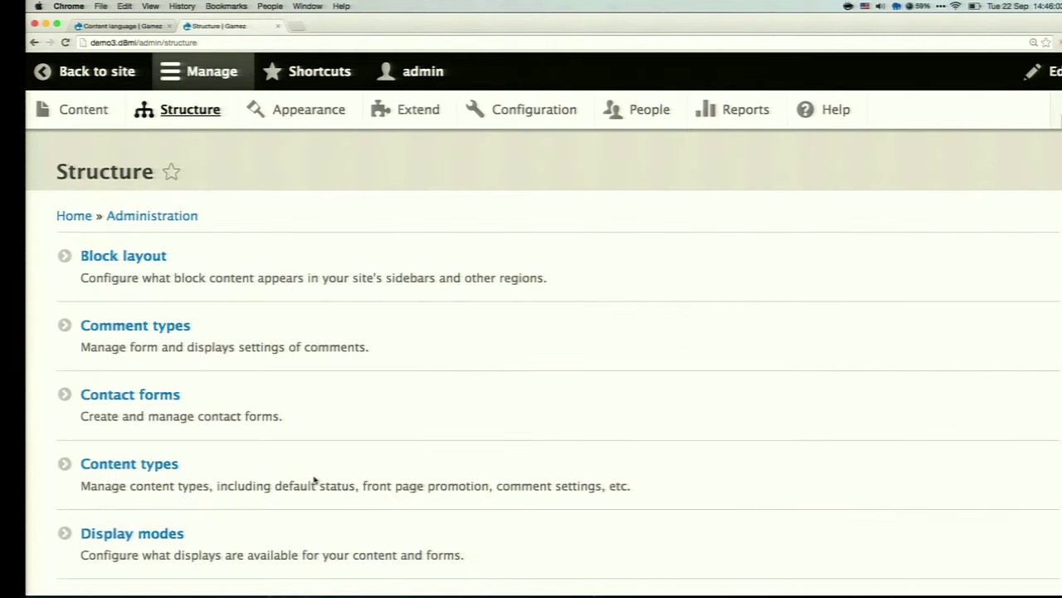
Create and save a new comment type labelled Review with Content as its target entity type
left_click(230, 334)
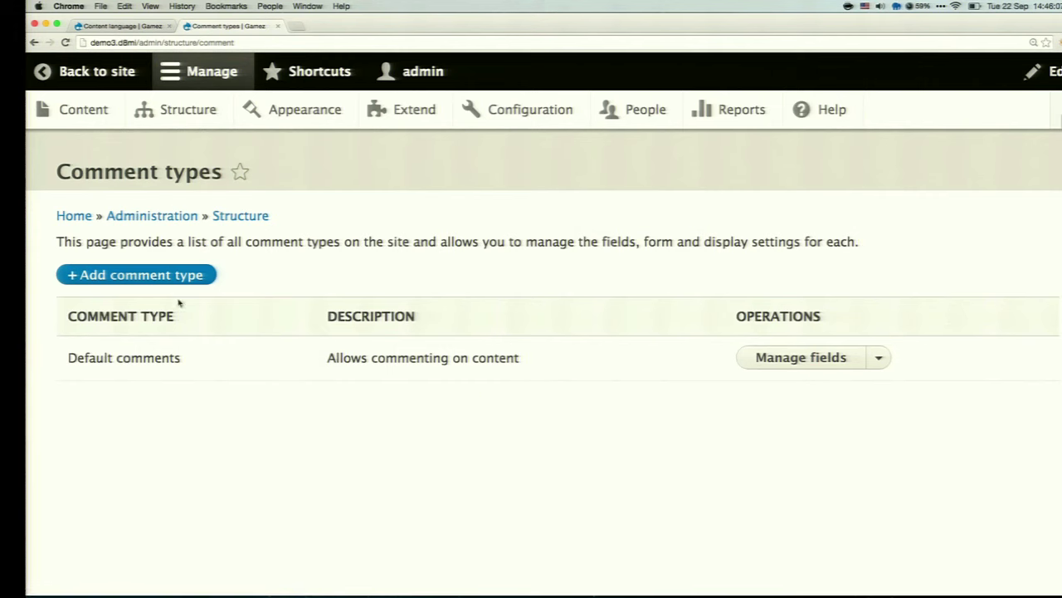
left_click(148, 277)
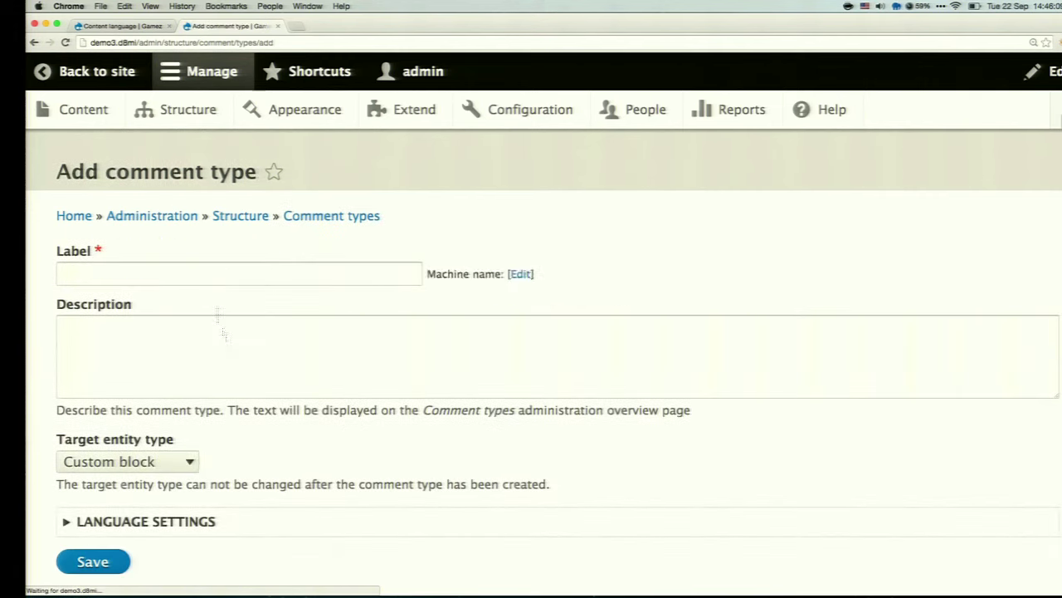
left_click(257, 277)
type("Reviw")
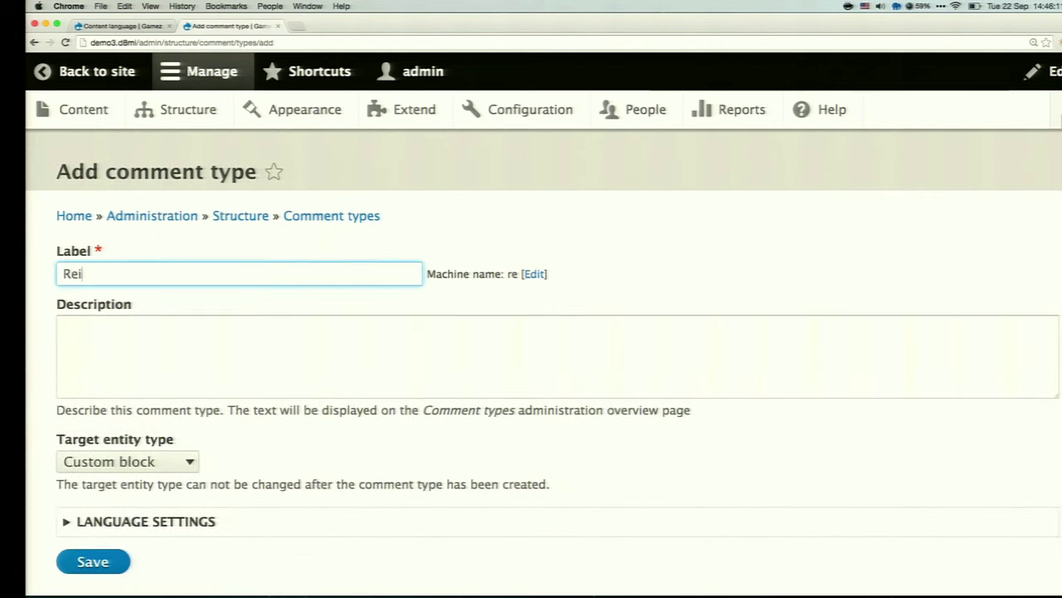
key("BackSpace")
type("ew")
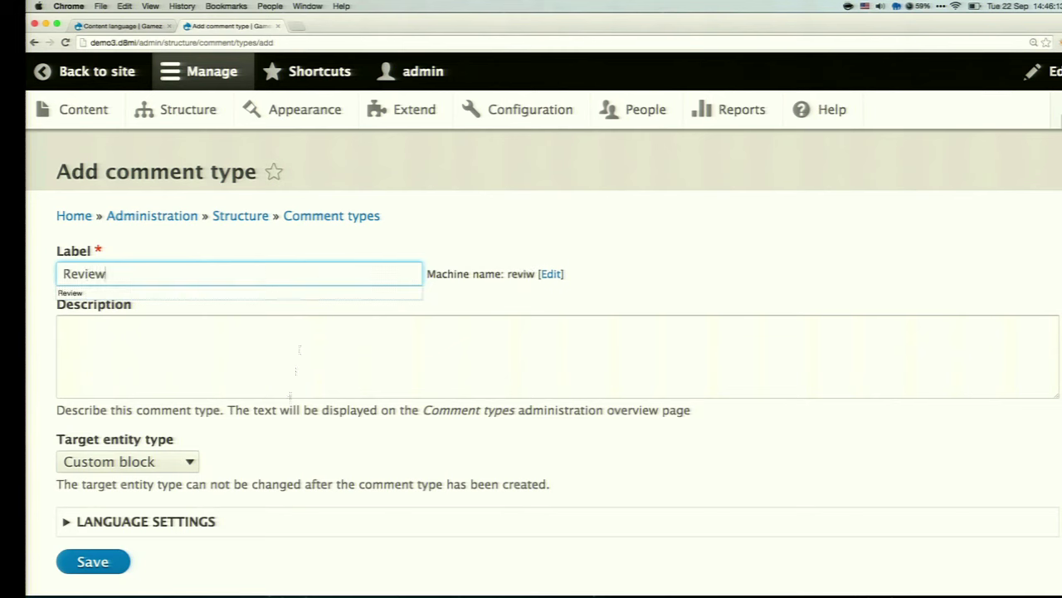
left_click(335, 293)
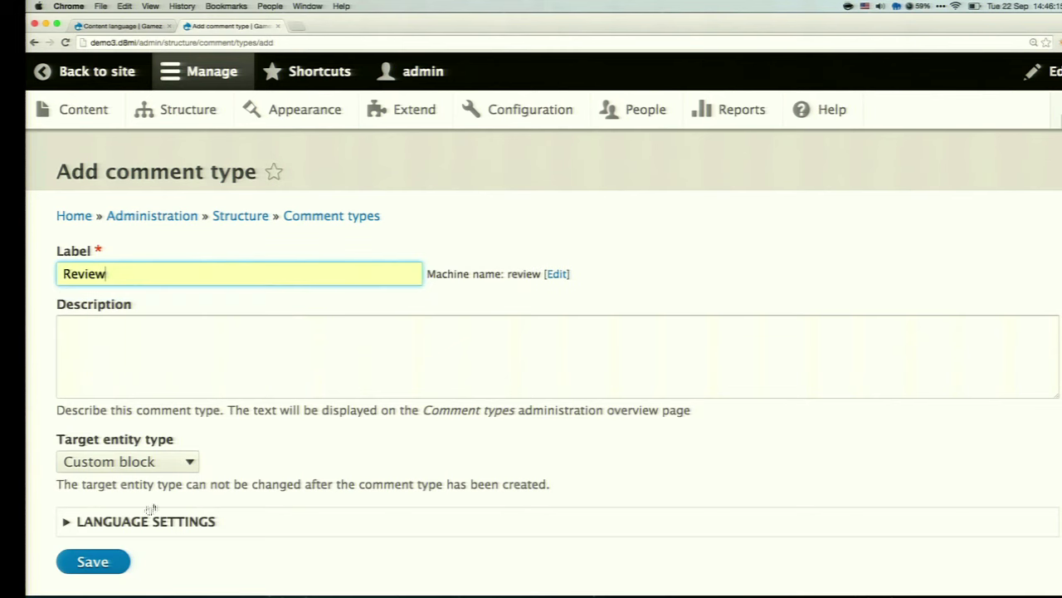
left_click(162, 463)
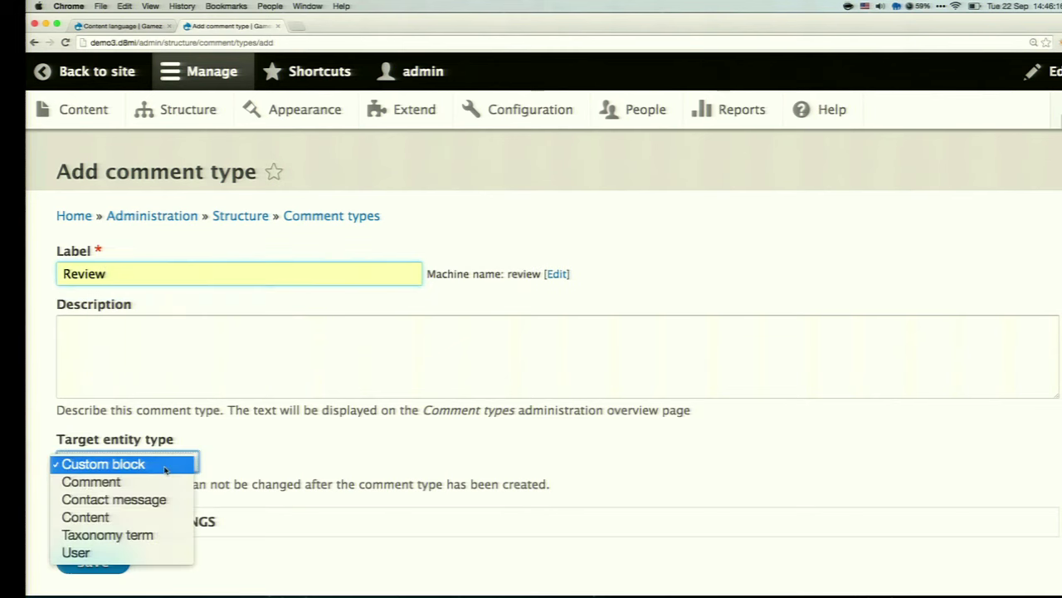
left_click(153, 517)
left_click(109, 562)
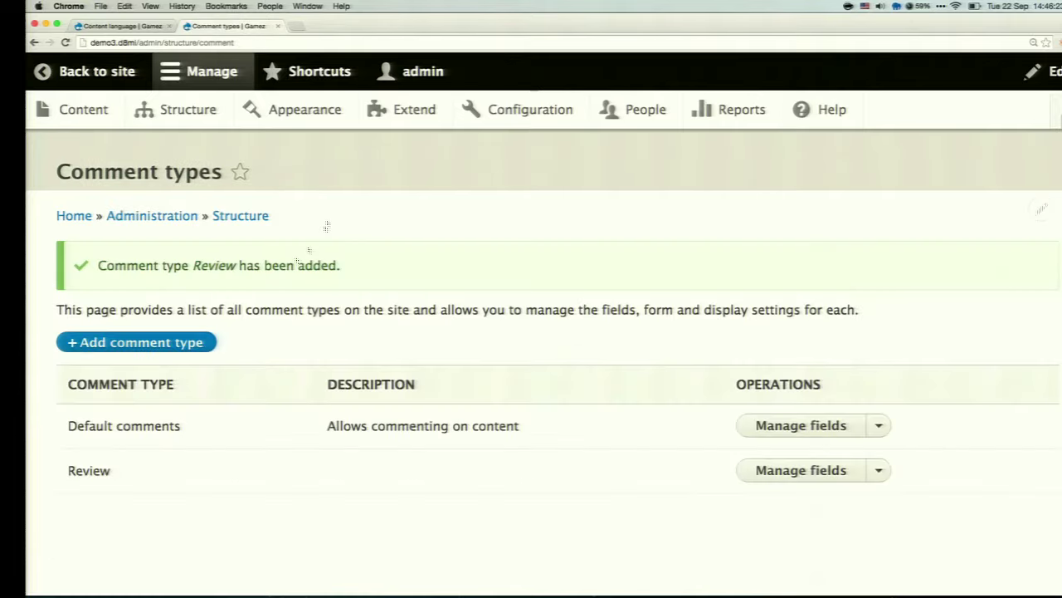
Add a new List (integer) field labelled Rating to the Review comment type
left_click(813, 470)
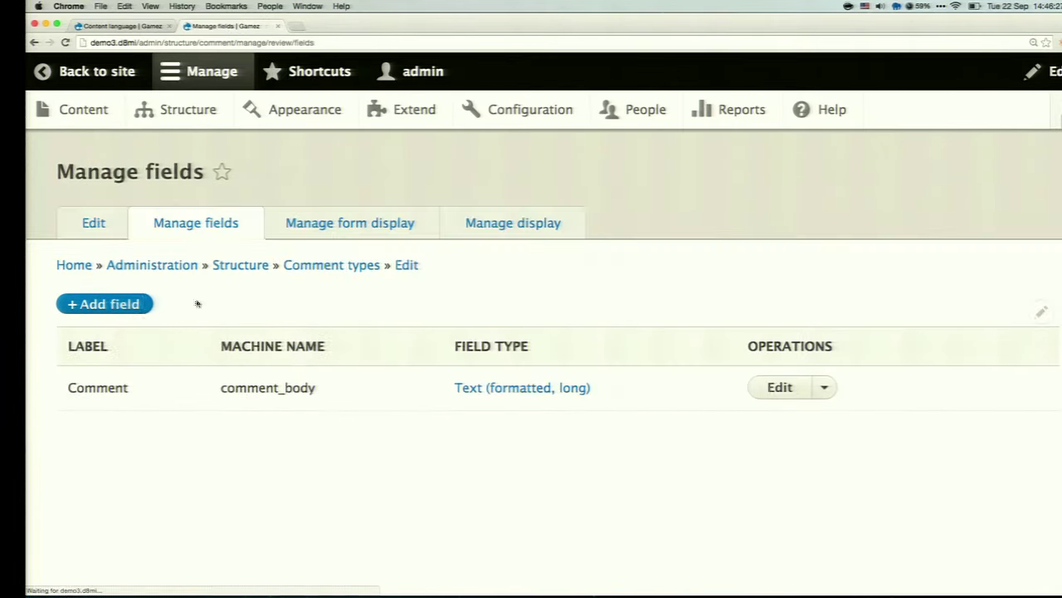
left_click(143, 305)
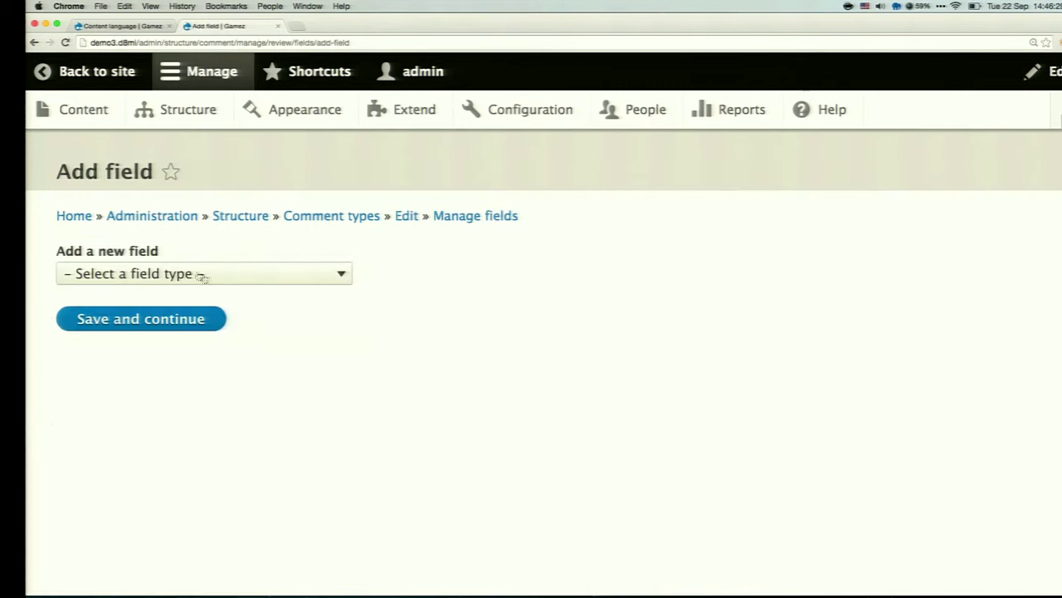
left_click(207, 274)
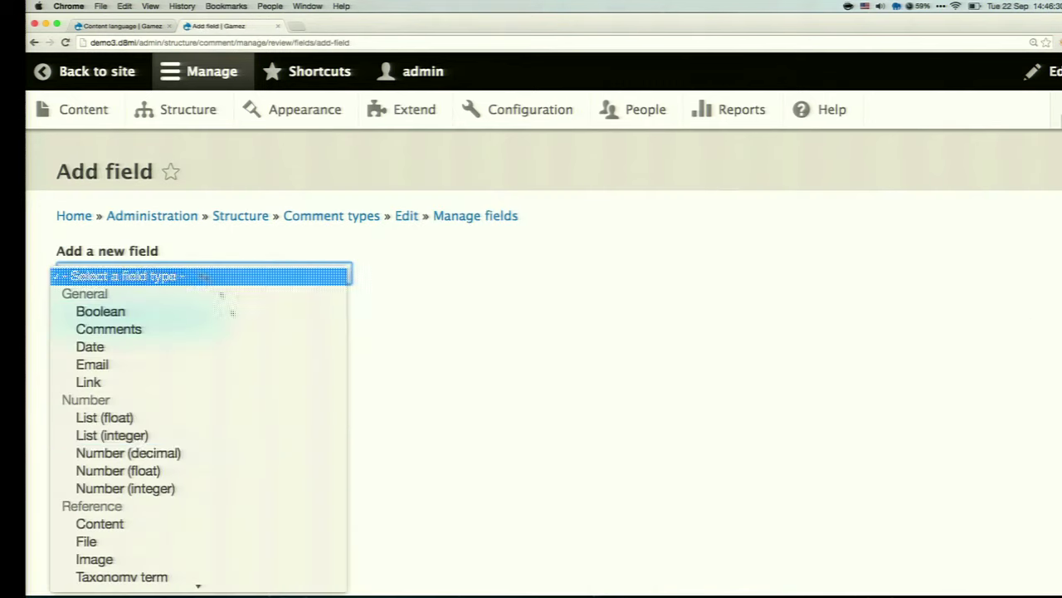
left_click(270, 441)
left_click(151, 332)
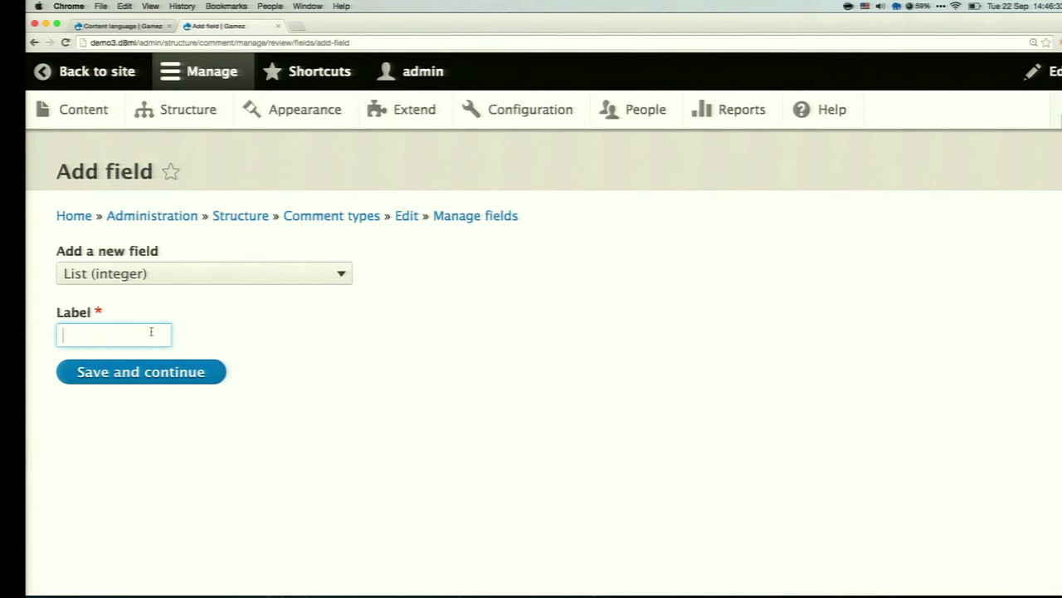
type("Rating")
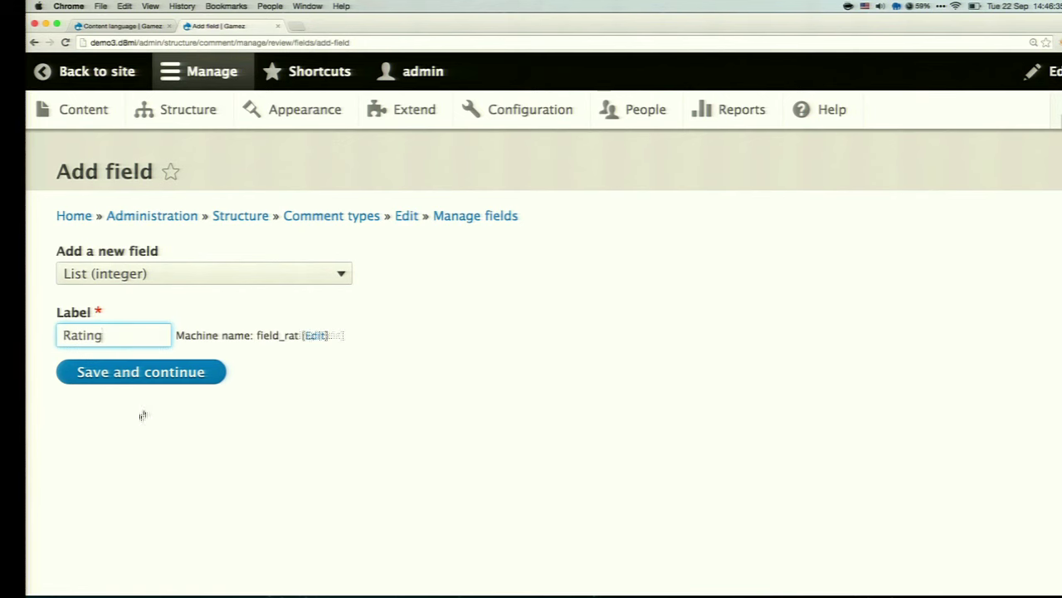
left_click(170, 378)
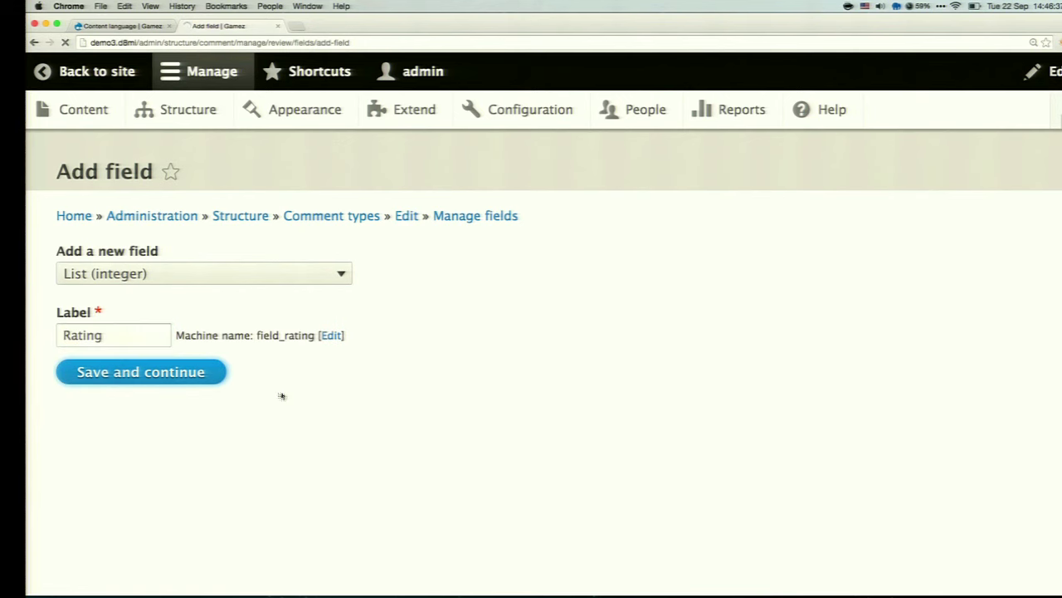
Set the Rating field's allowed values to 1, 2, 3, 4 and 5, and save its storage and field settings
left_click(225, 404)
type("1")
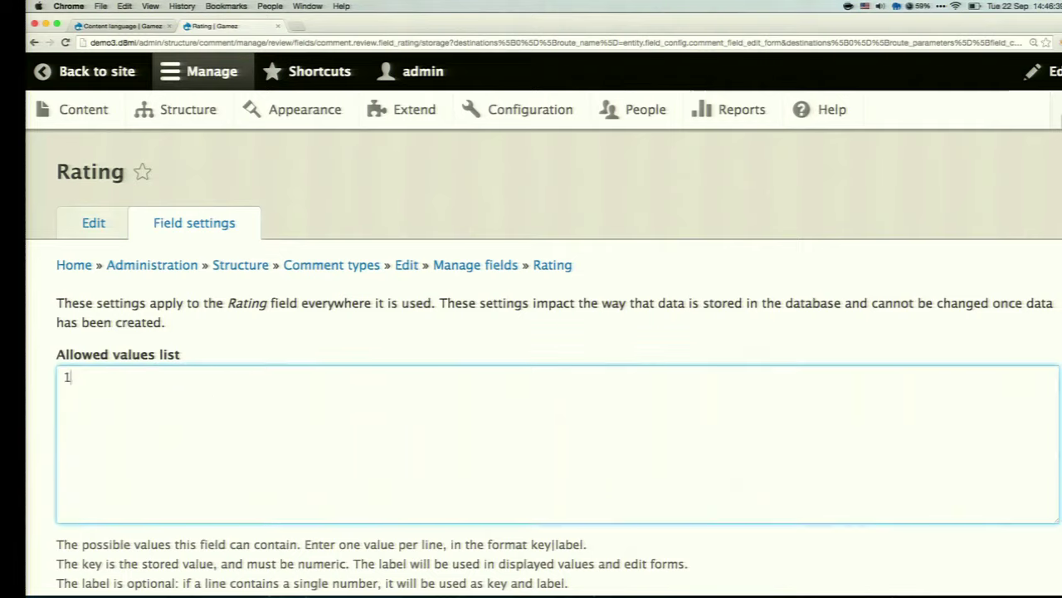
type(" 2 3 4 5")
scroll(171, 426, "down", 5)
left_click(161, 483)
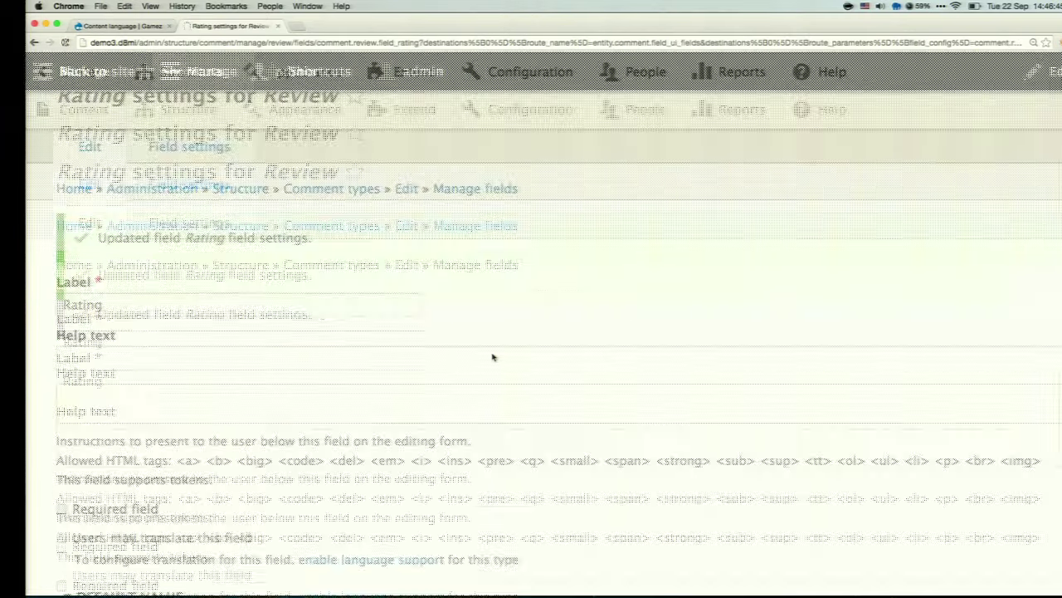
scroll(308, 429, "down", 5)
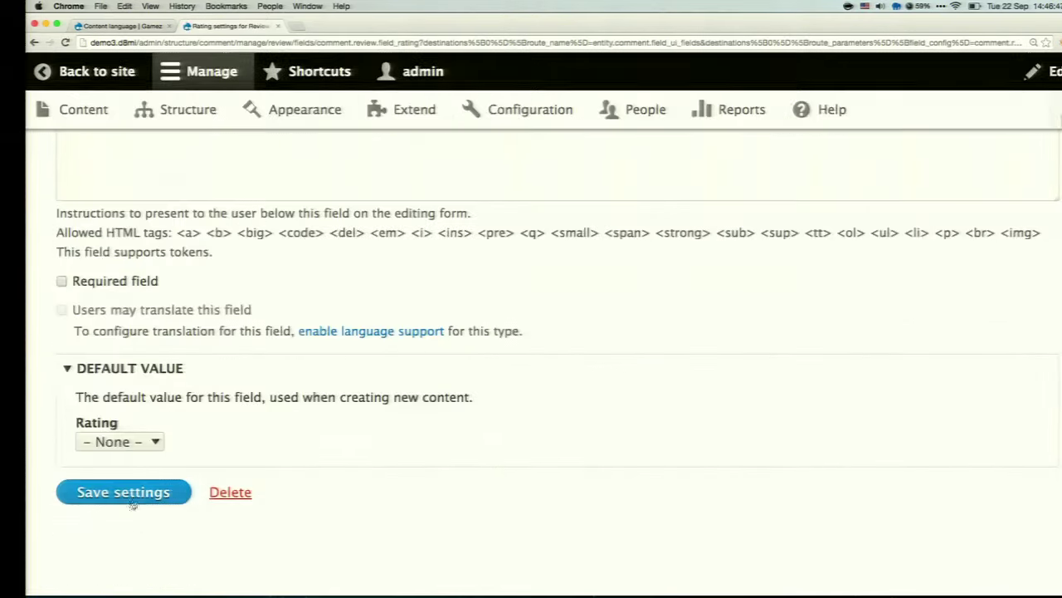
left_click(137, 499)
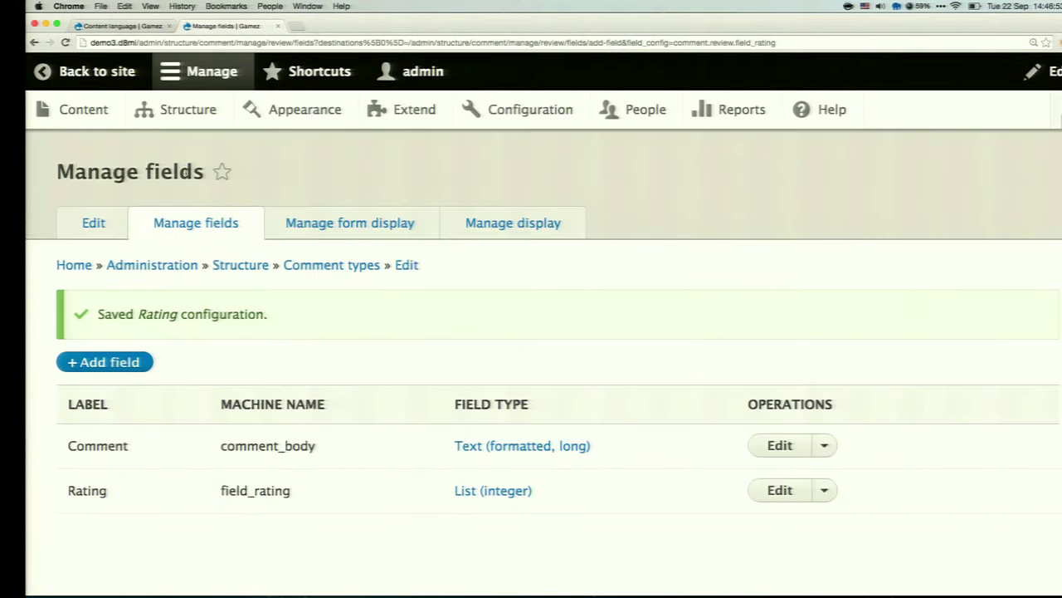
Add a new Comments field labelled Reviews to the Game content type
left_click(187, 110)
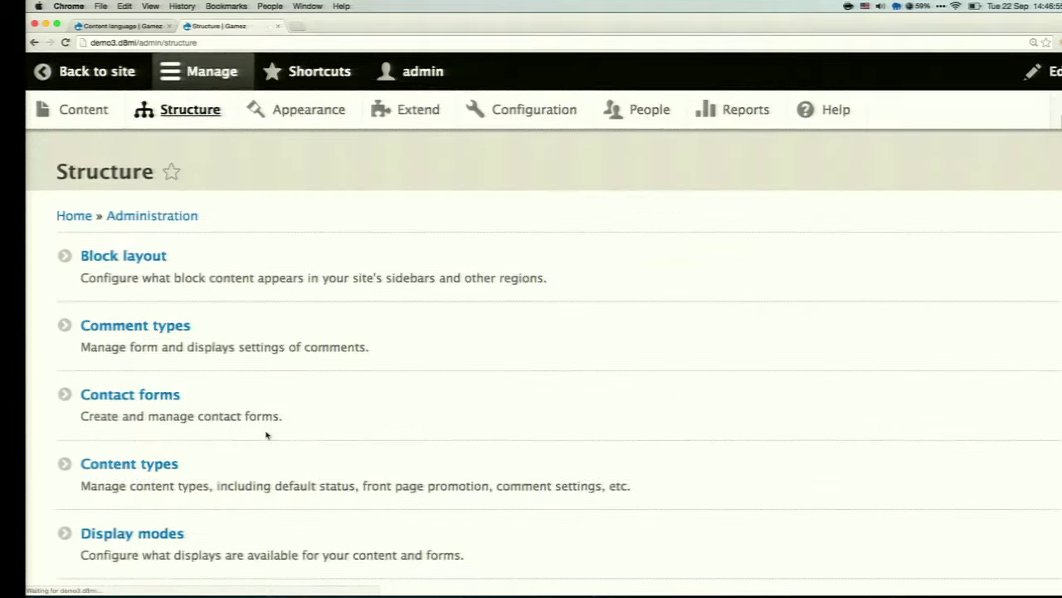
left_click(170, 487)
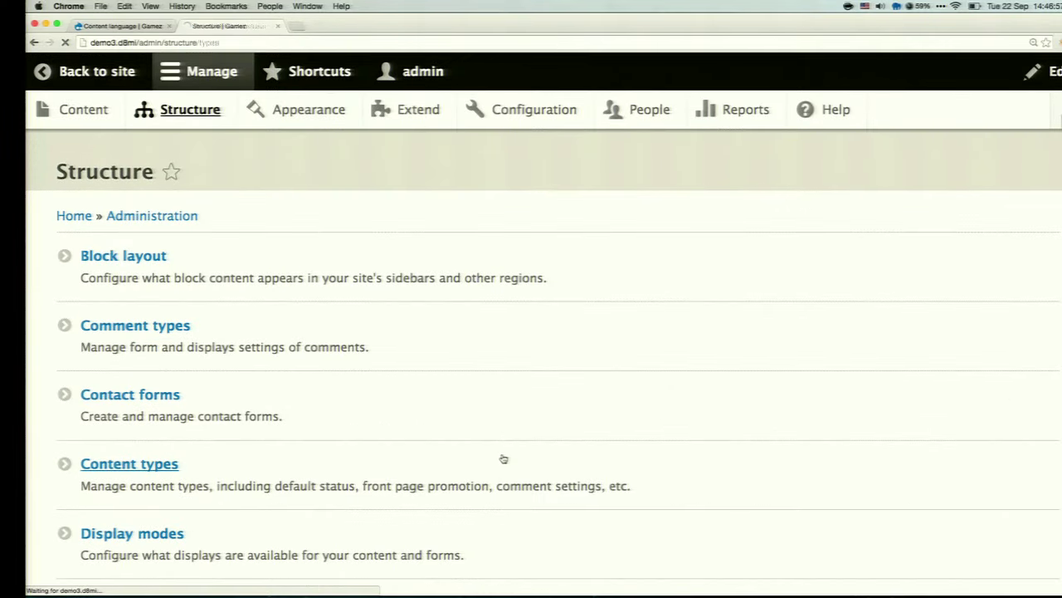
left_click(903, 434)
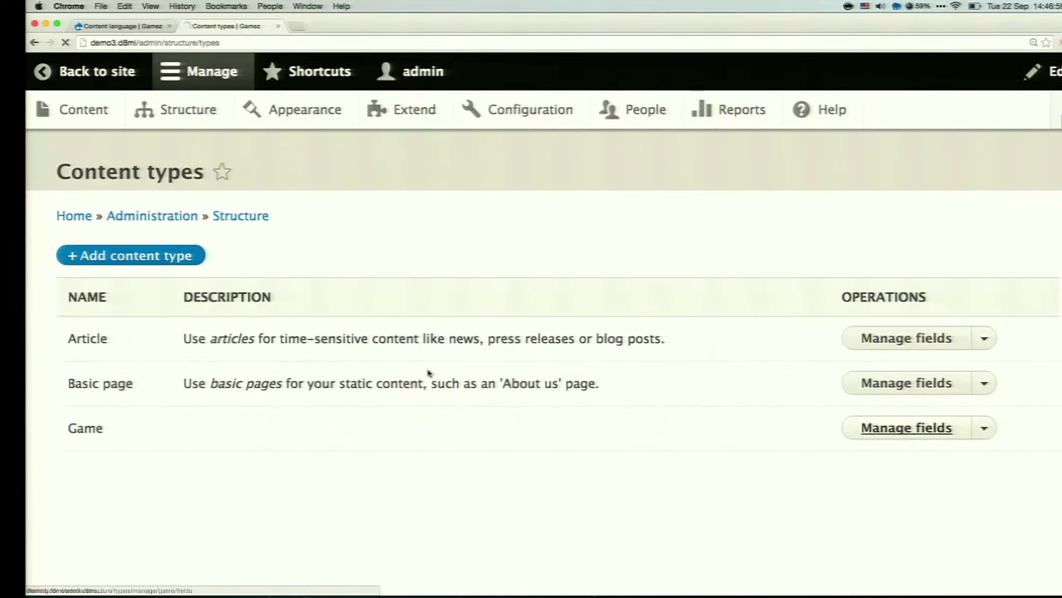
left_click(141, 307)
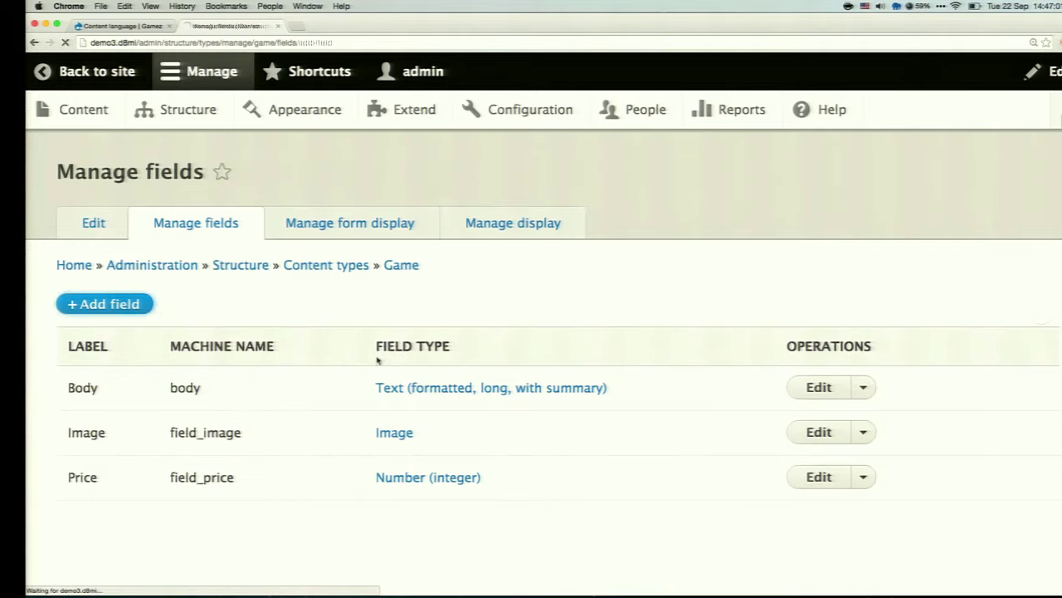
left_click(291, 276)
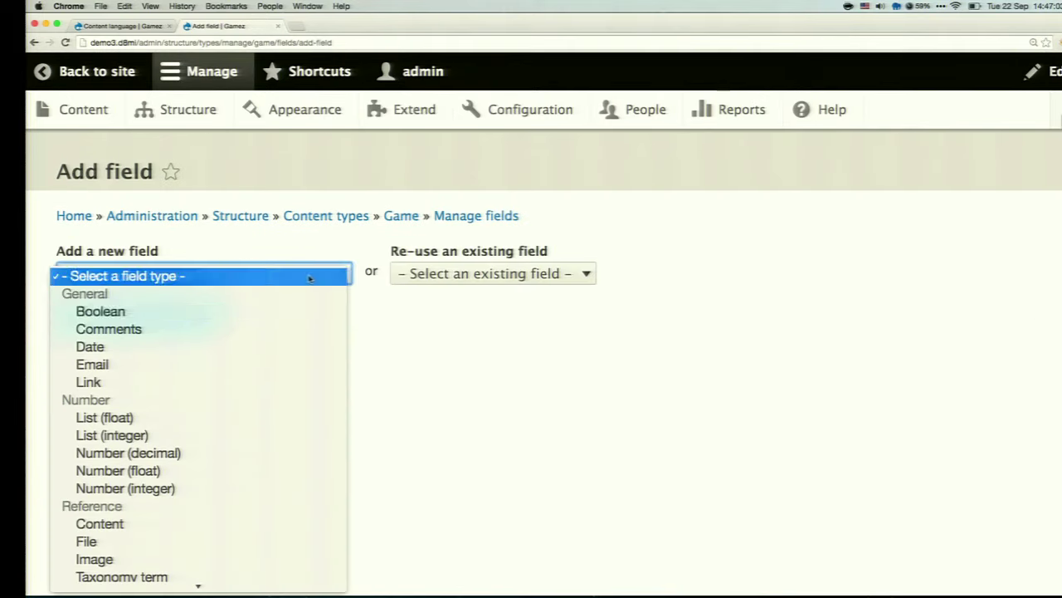
left_click(291, 327)
left_click(154, 334)
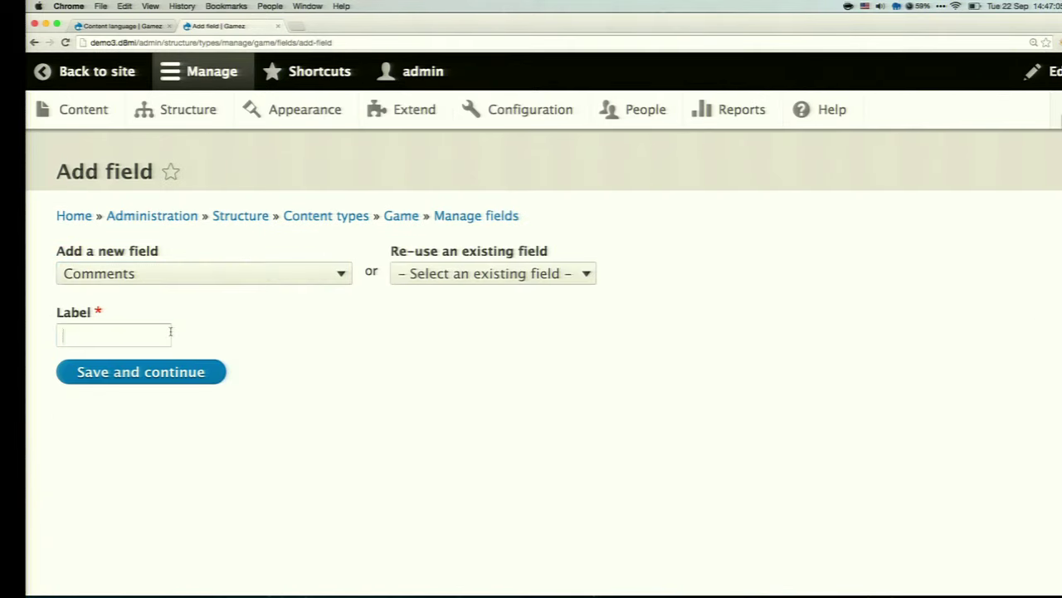
type("review")
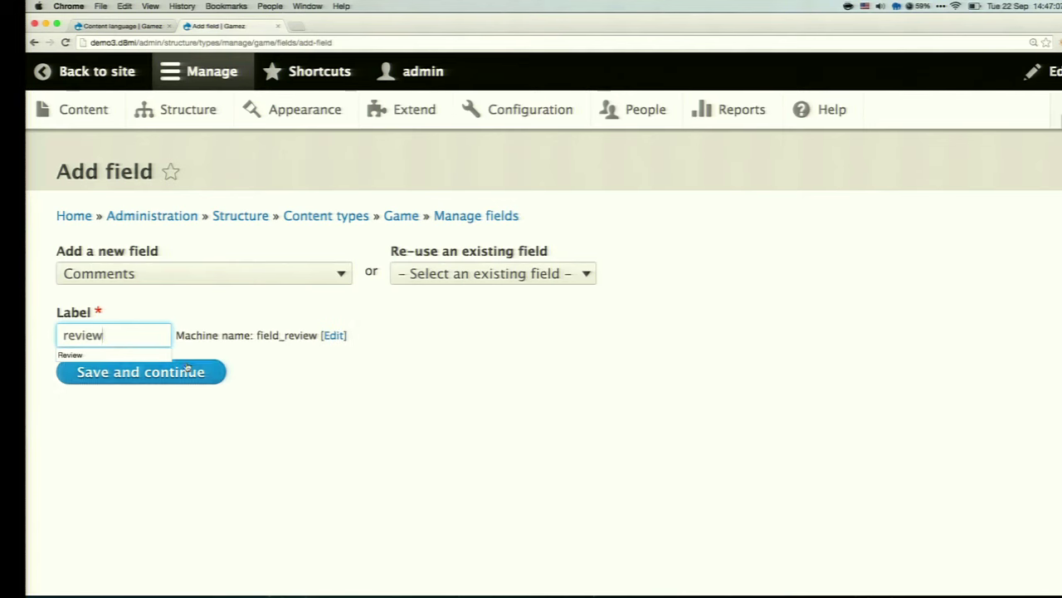
left_click(152, 355)
type("s")
left_click(204, 372)
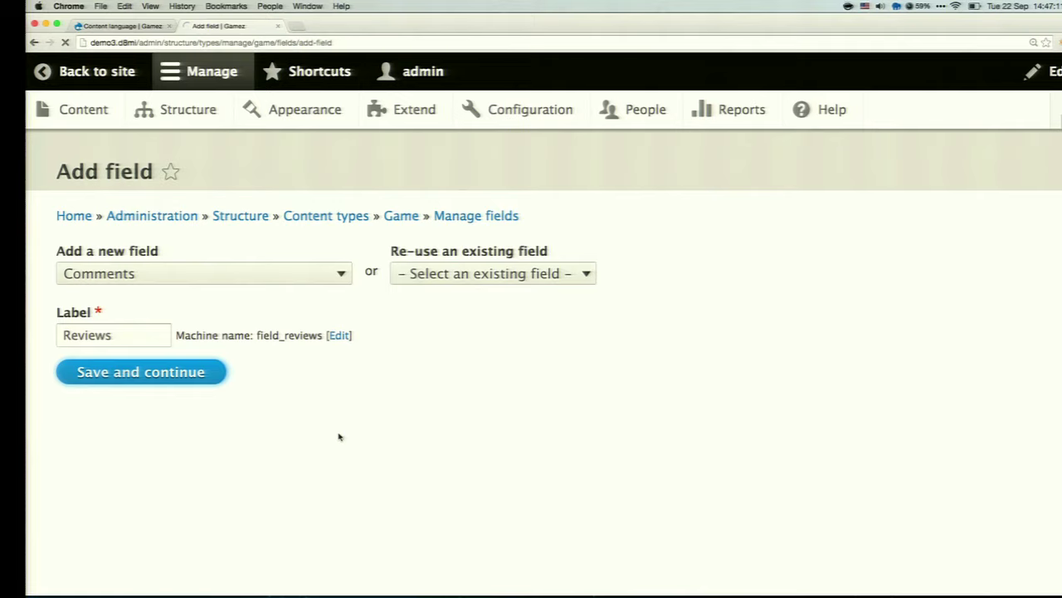
Set the Reviews field's comment type to Review and save the field with its other settings at default
left_click(199, 380)
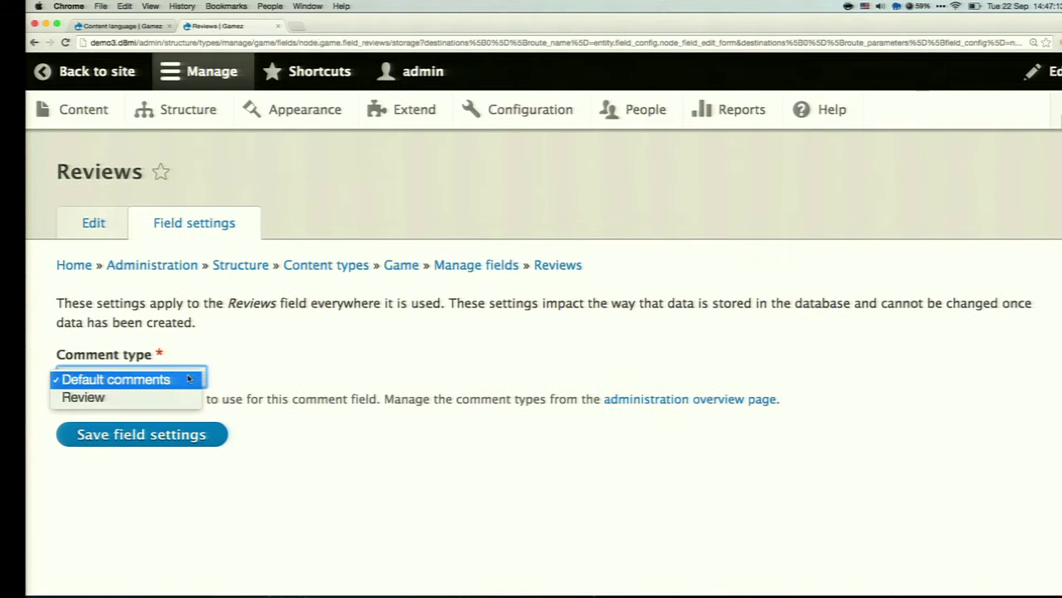
left_click(83, 396)
left_click(175, 428)
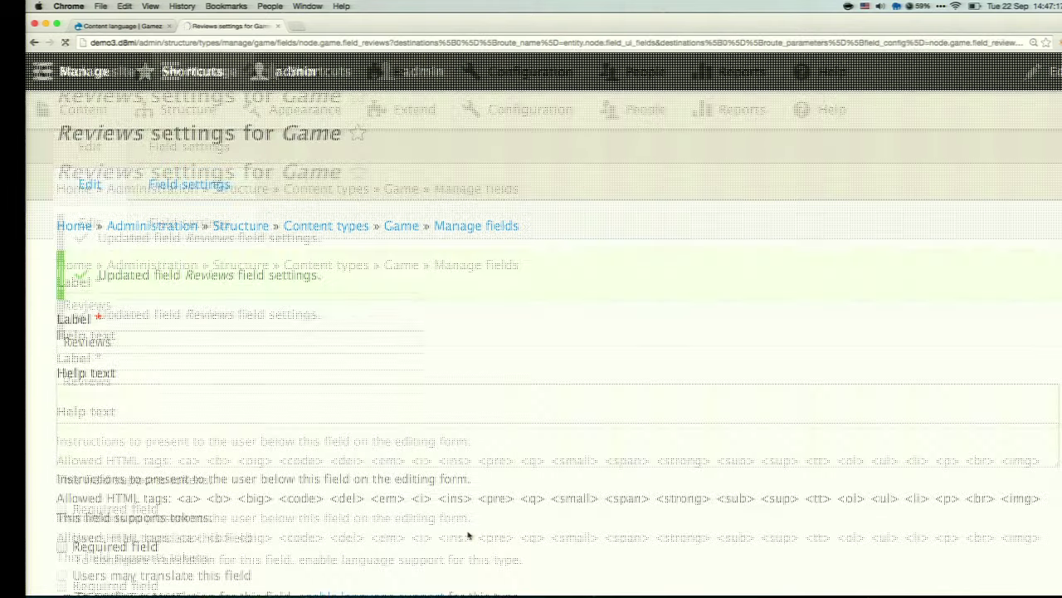
scroll(309, 541, "down", 5)
scroll(307, 543, "down", 3)
left_click(161, 497)
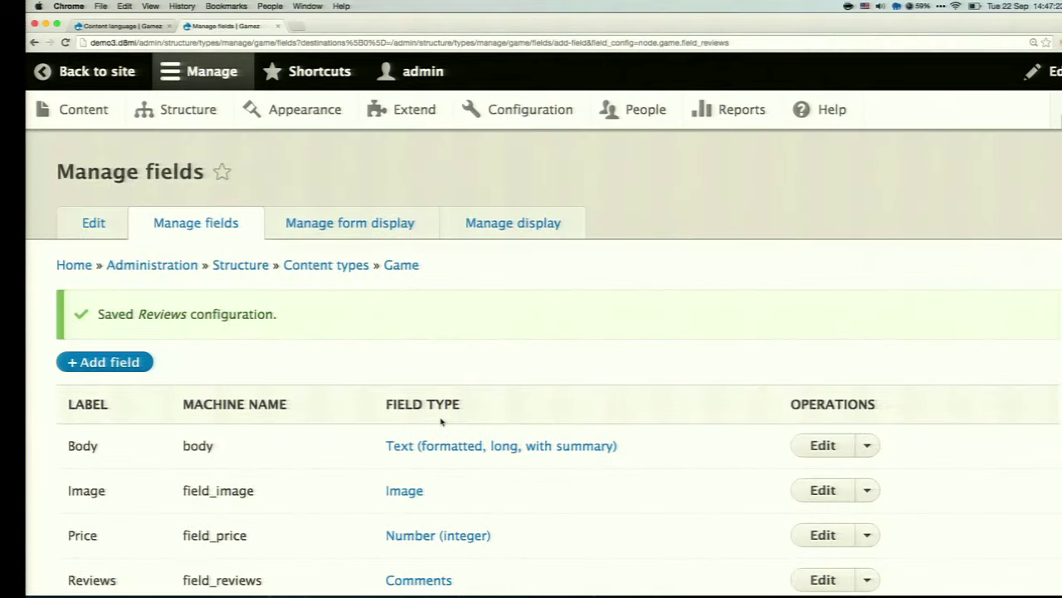
Enable custom language settings for comments in the site's content language and translation configuration
left_click(544, 116)
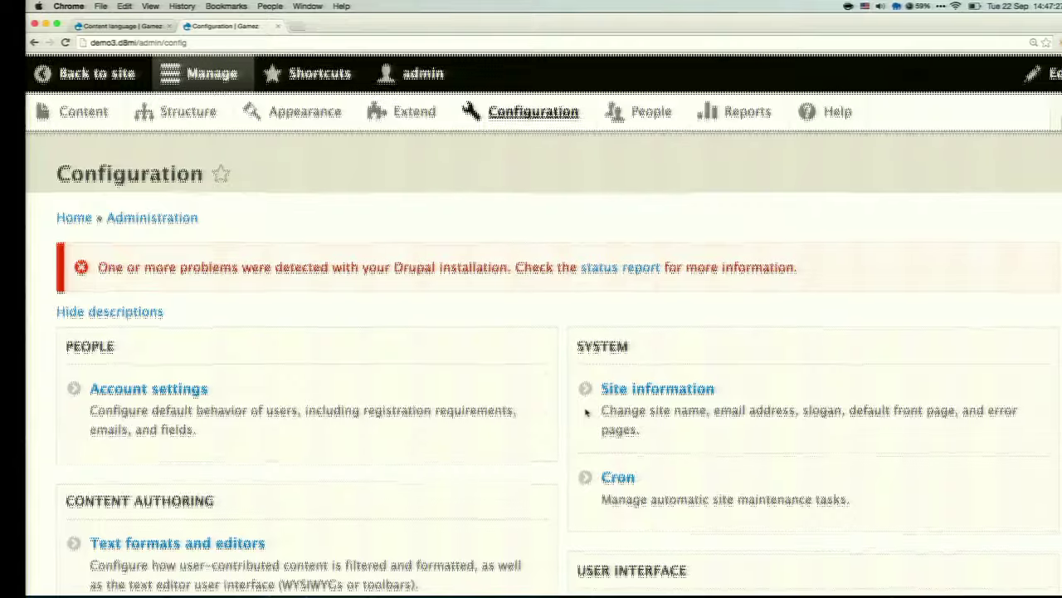
scroll(586, 412, "down", 10)
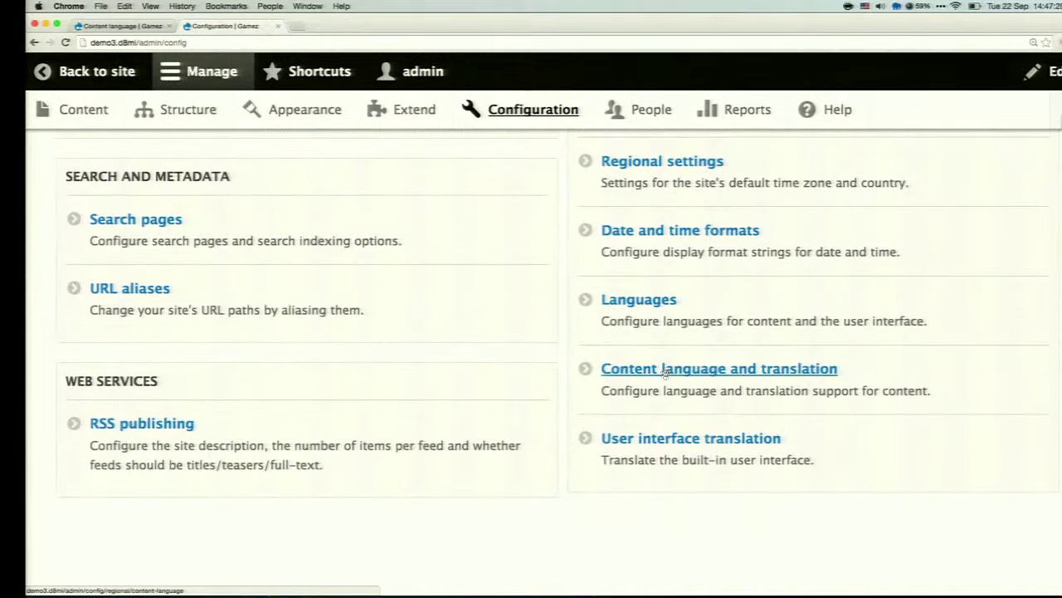
left_click(664, 373)
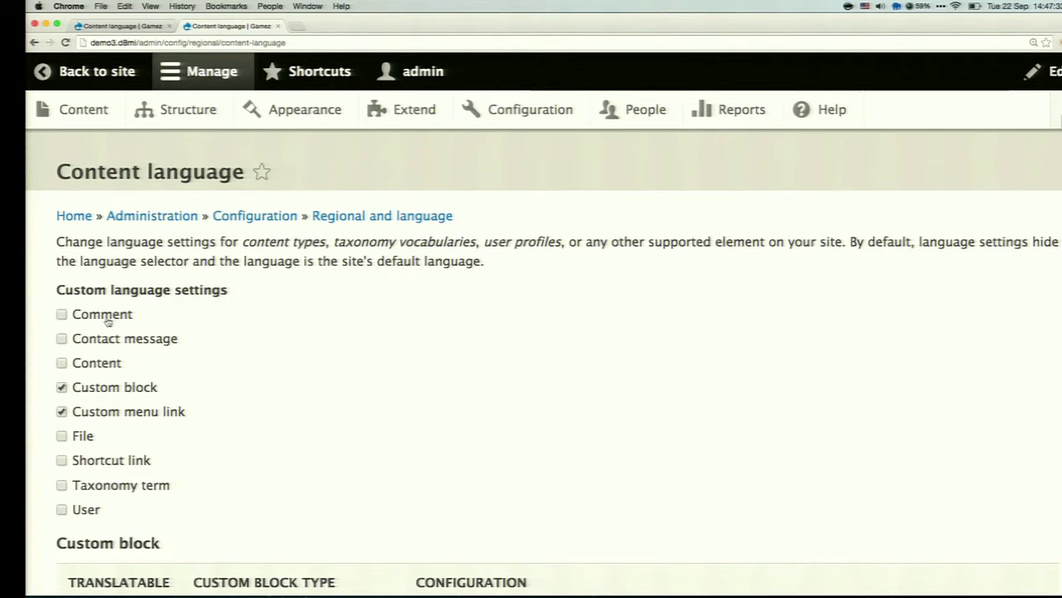
left_click(62, 315)
Set the Review comment type's default language to Interface text language selected for page
scroll(269, 377, "down", 5)
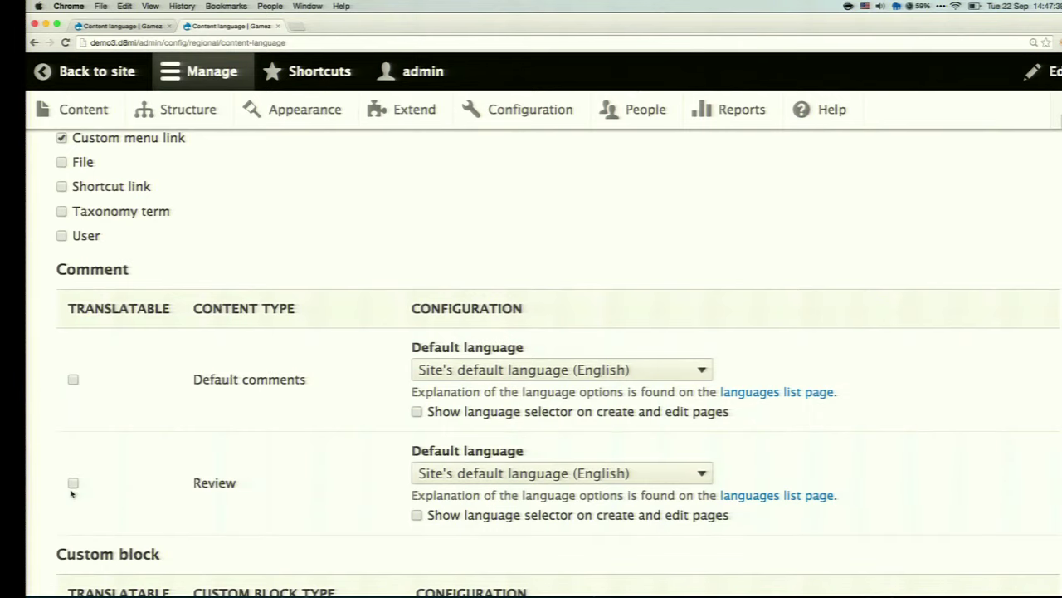
scroll(512, 479, "down", 1)
scroll(512, 479, "up", 3)
scroll(513, 478, "down", 3)
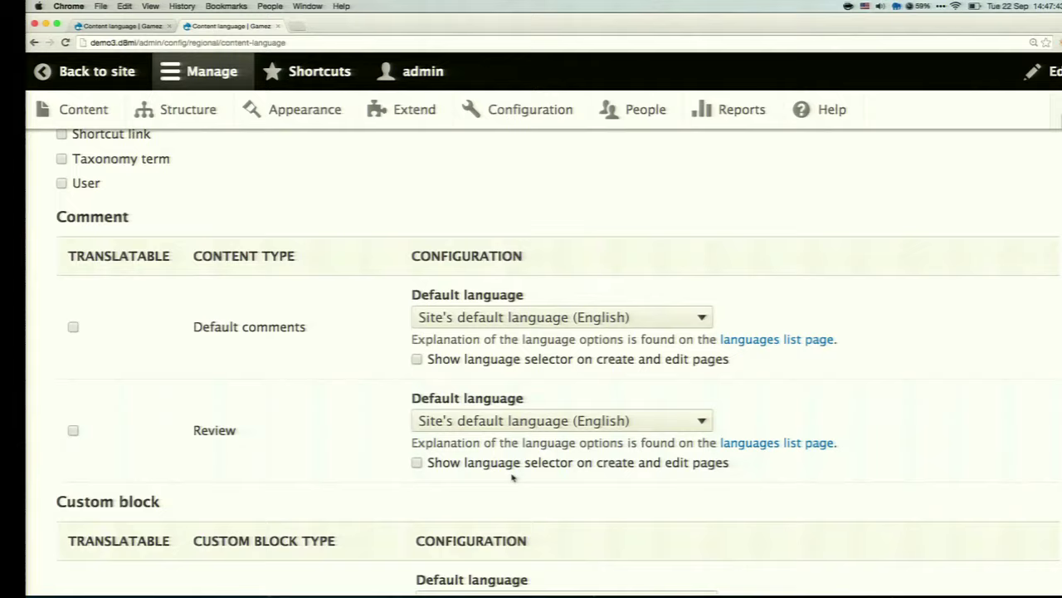
scroll(512, 478, "down", 1)
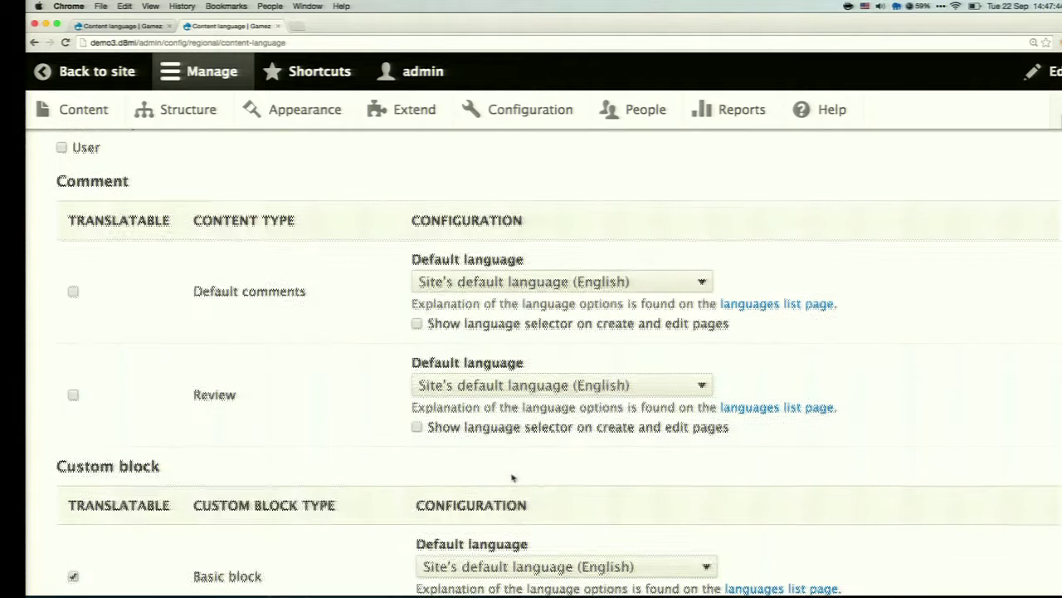
left_click(583, 392)
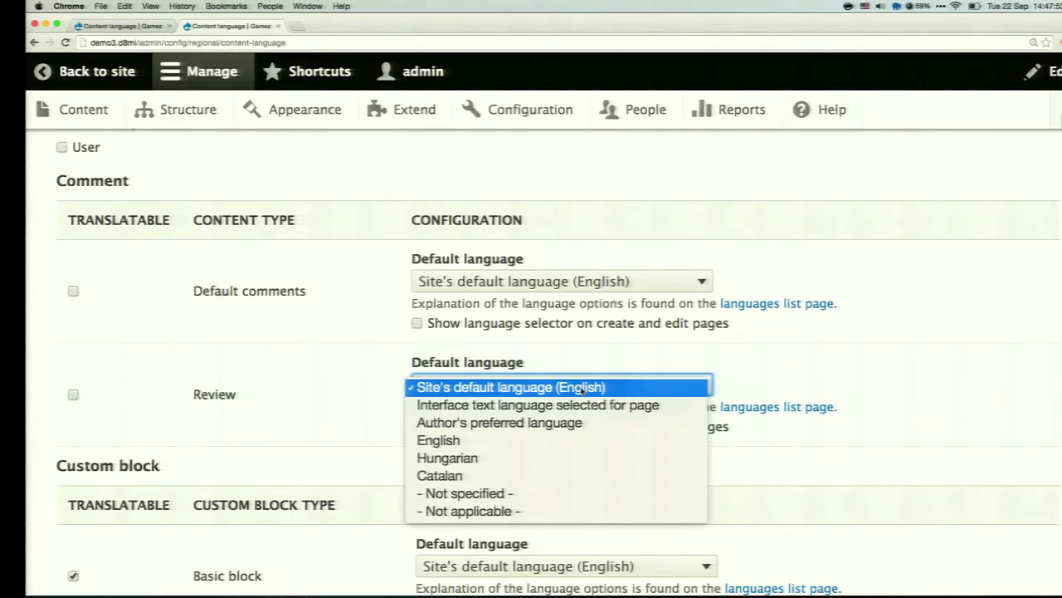
left_click(601, 405)
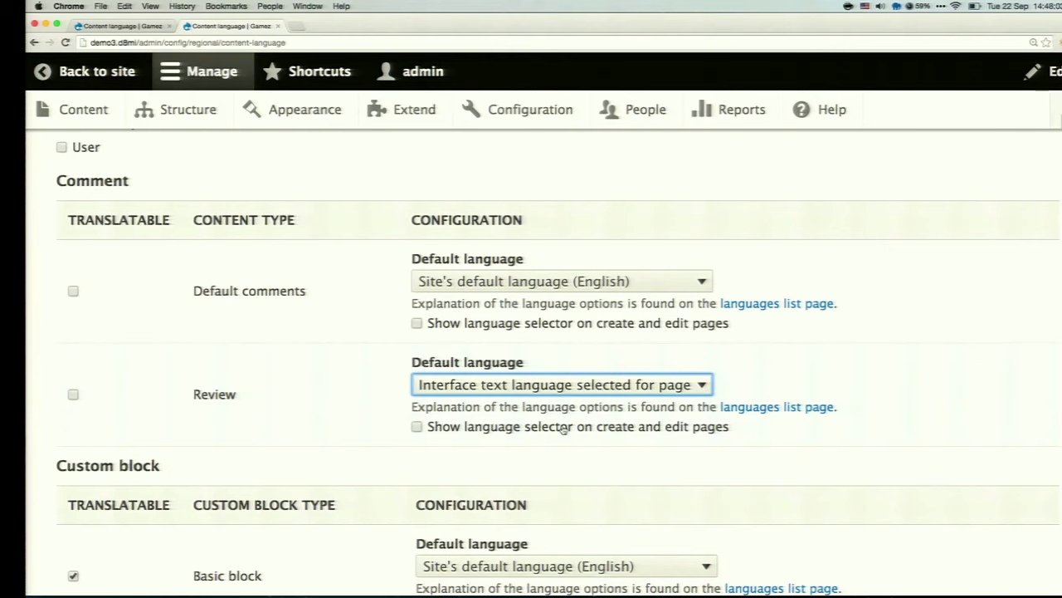
left_click(572, 383)
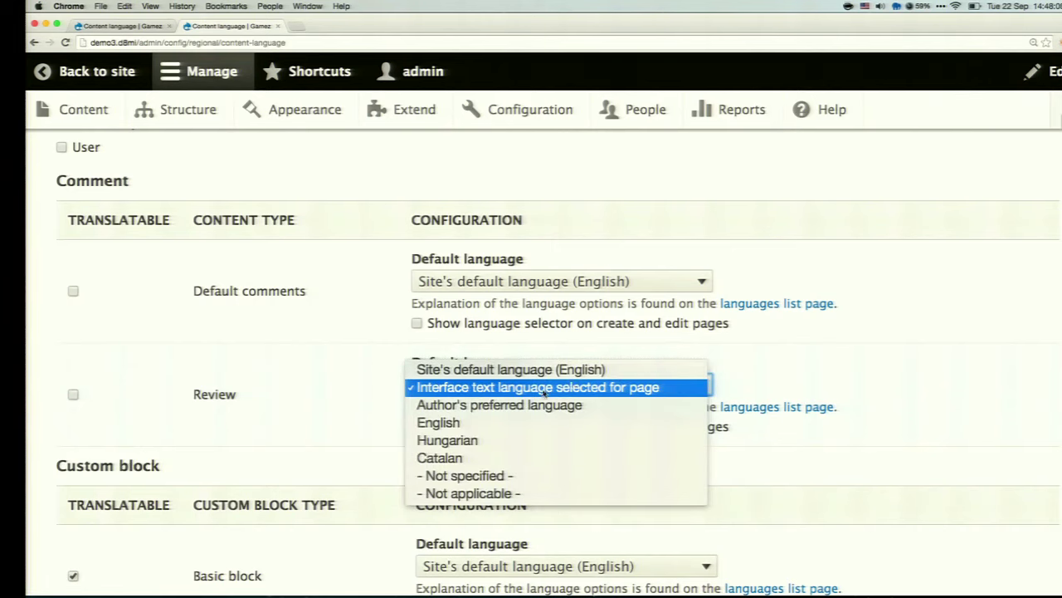
left_click(543, 390)
Enable custom language settings for Content and make the Game content type translatable
scroll(253, 361, "down", 3)
scroll(253, 361, "up", 10)
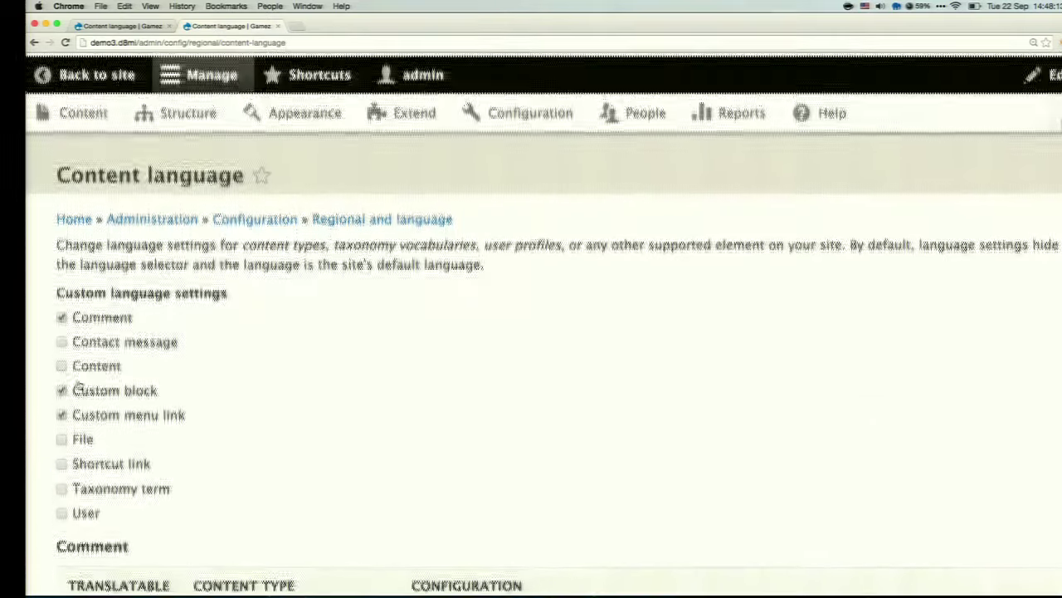
left_click(61, 362)
scroll(253, 425, "down", 5)
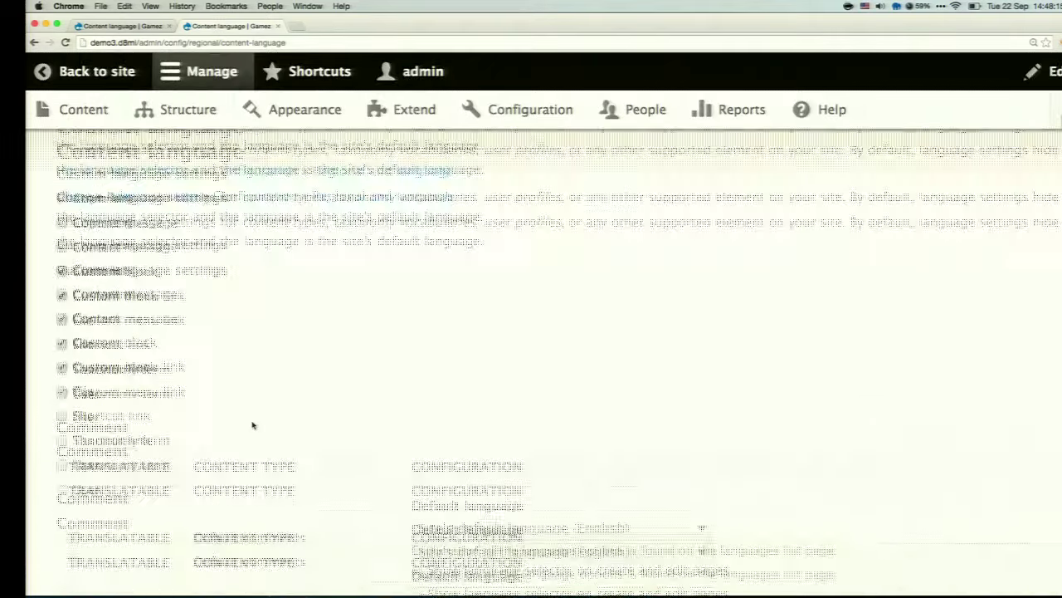
scroll(253, 425, "down", 3)
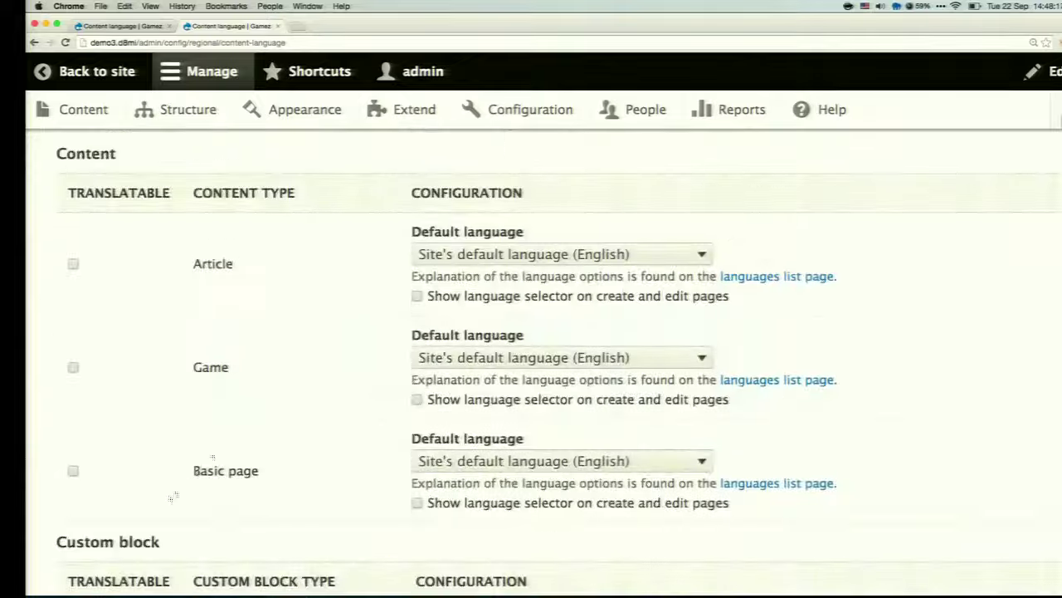
left_click(73, 367)
scroll(249, 440, "up", 2)
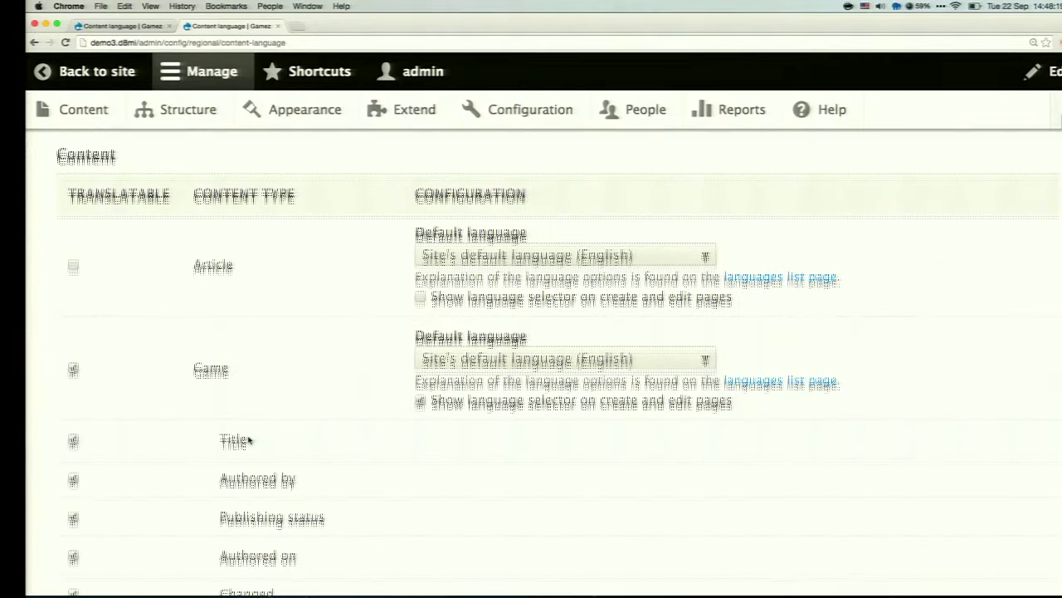
Exclude the Game type's Price and Reviews fields from translation and save the content language settings
scroll(249, 440, "down", 4)
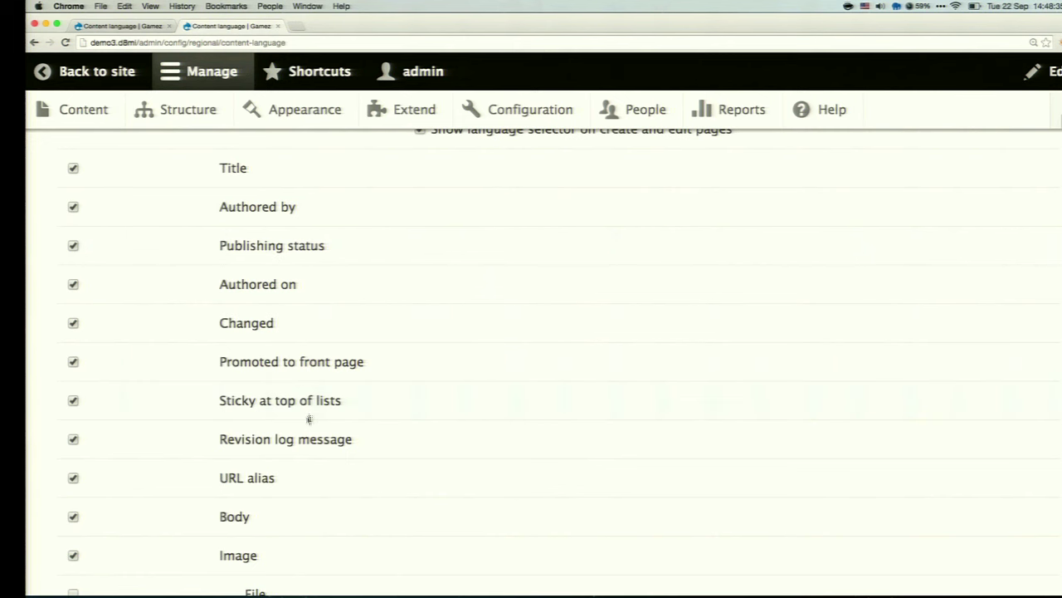
scroll(307, 415, "down", 5)
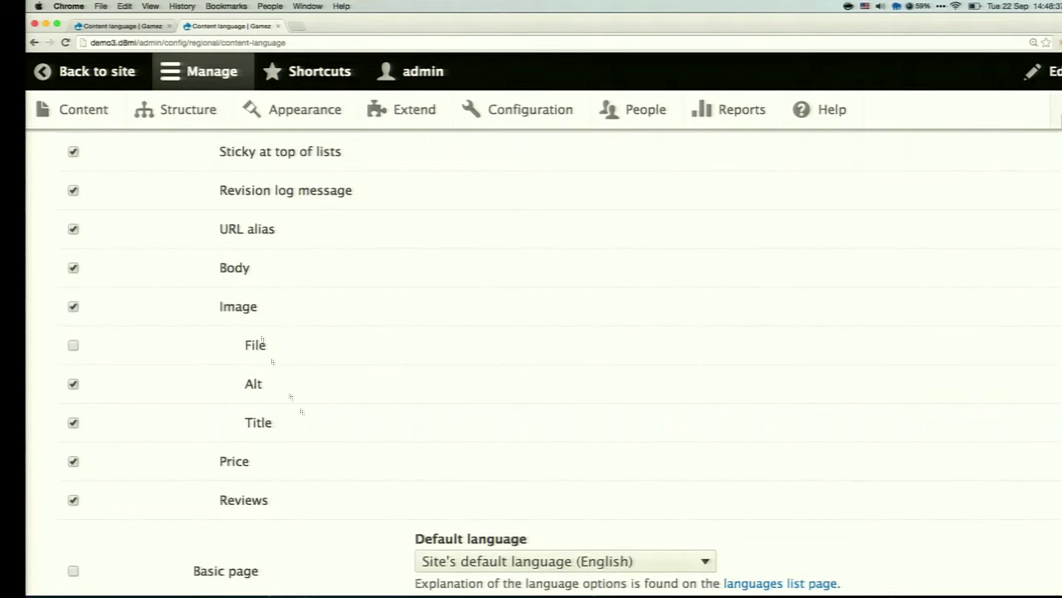
scroll(267, 329, "up", 1)
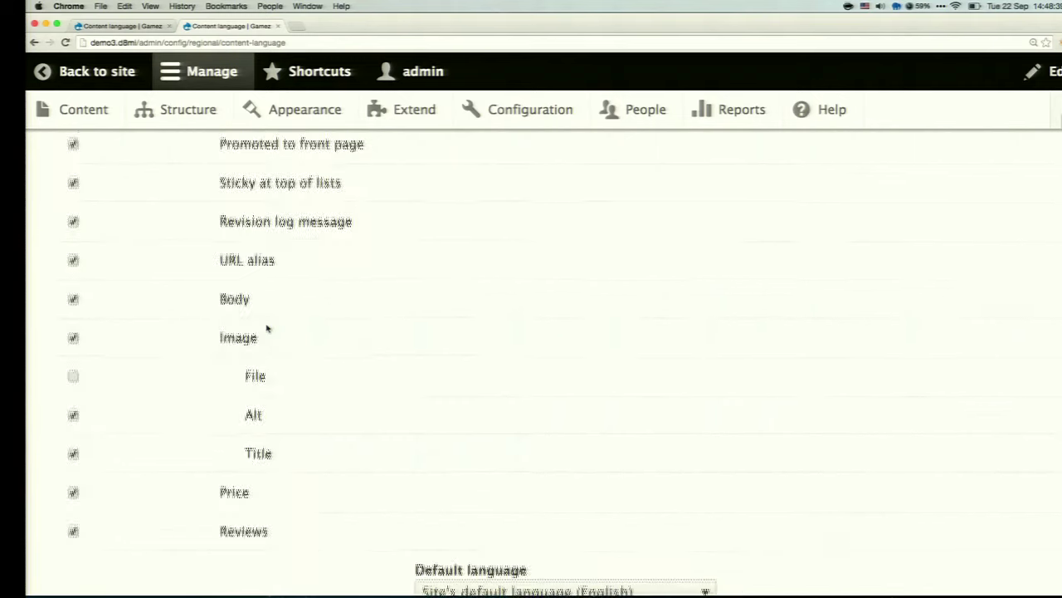
scroll(266, 329, "down", 3)
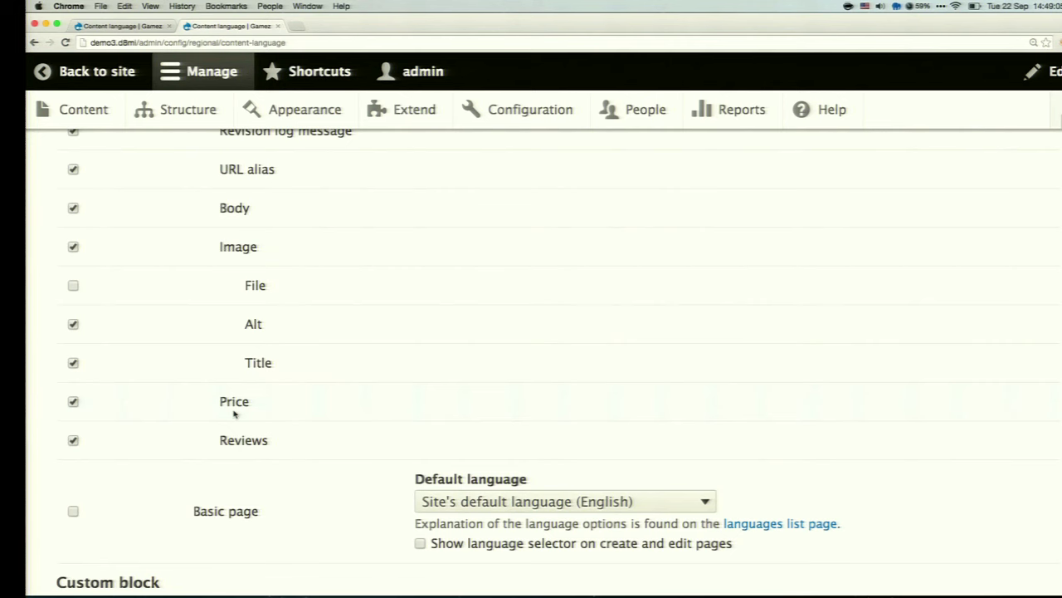
left_click(70, 404)
scroll(206, 415, "down", 3)
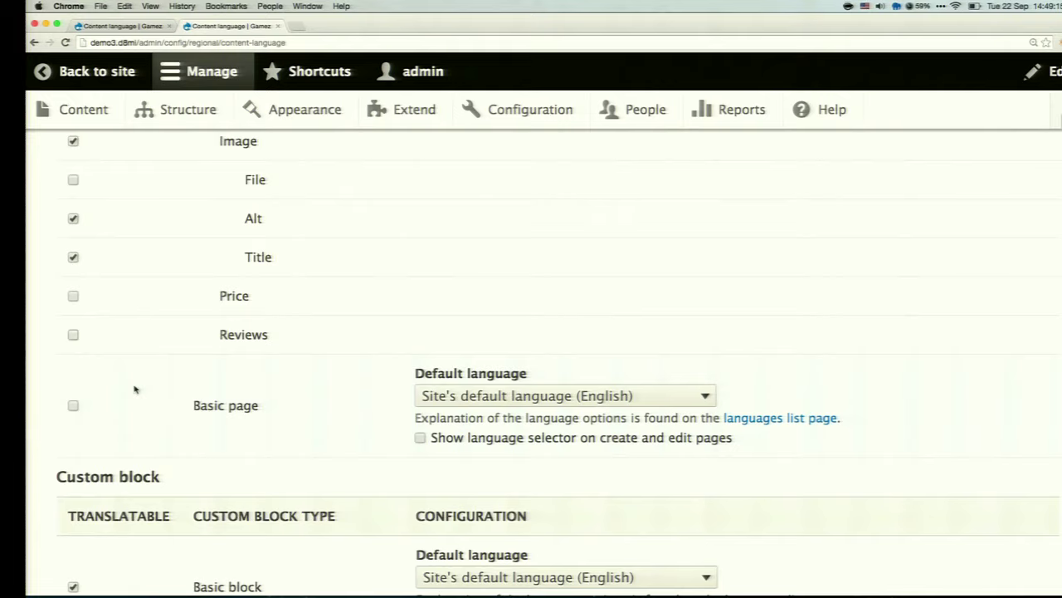
scroll(135, 387, "up", 1)
scroll(136, 398, "down", 10)
left_click(137, 502)
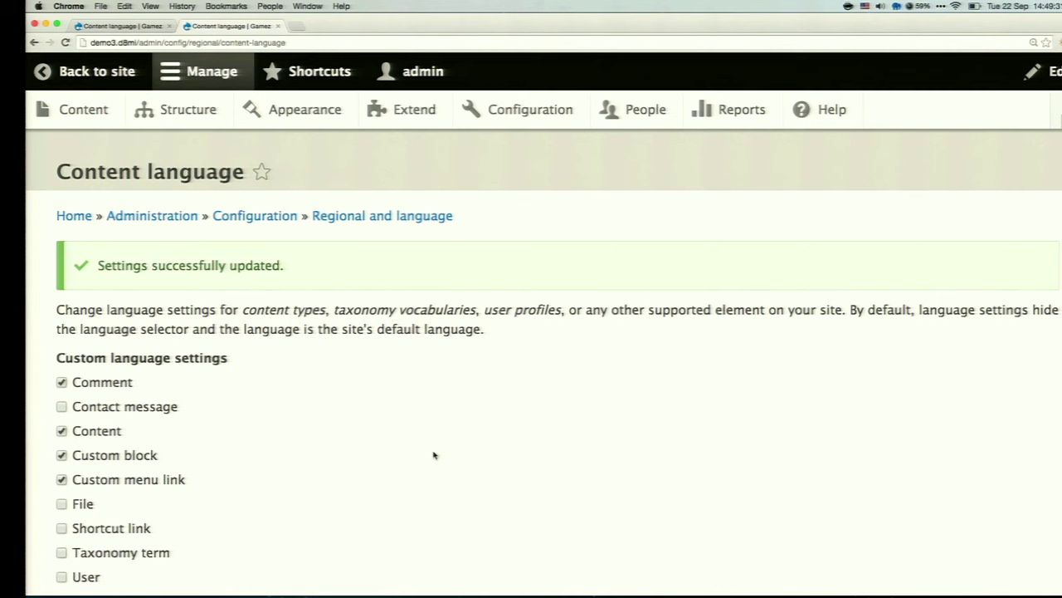
Start a new Game content item titled Hanabi with the body text "dsfdsfdsfdsf"
left_click(106, 82)
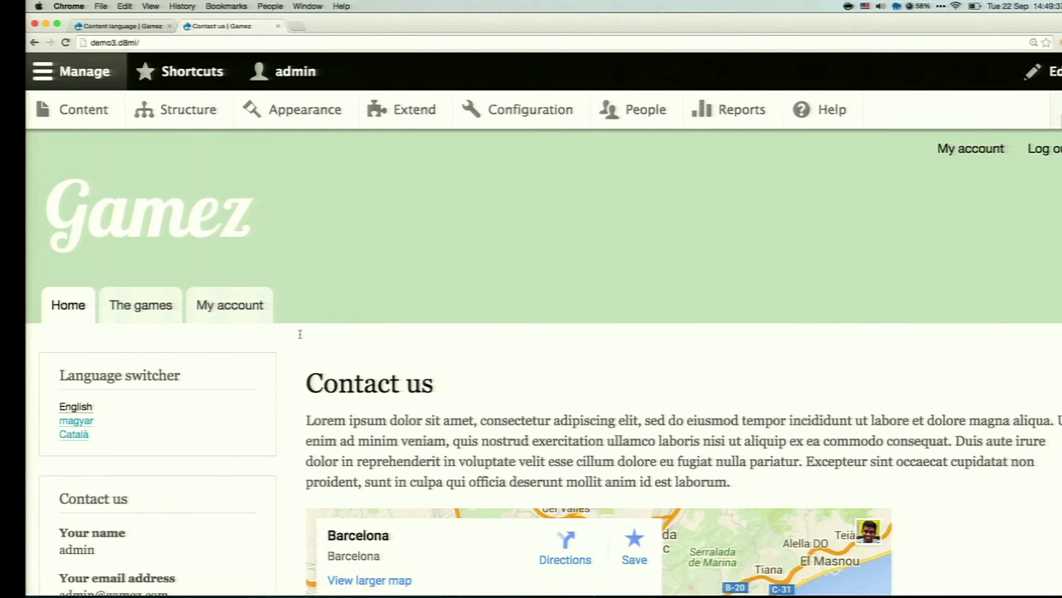
left_click(98, 111)
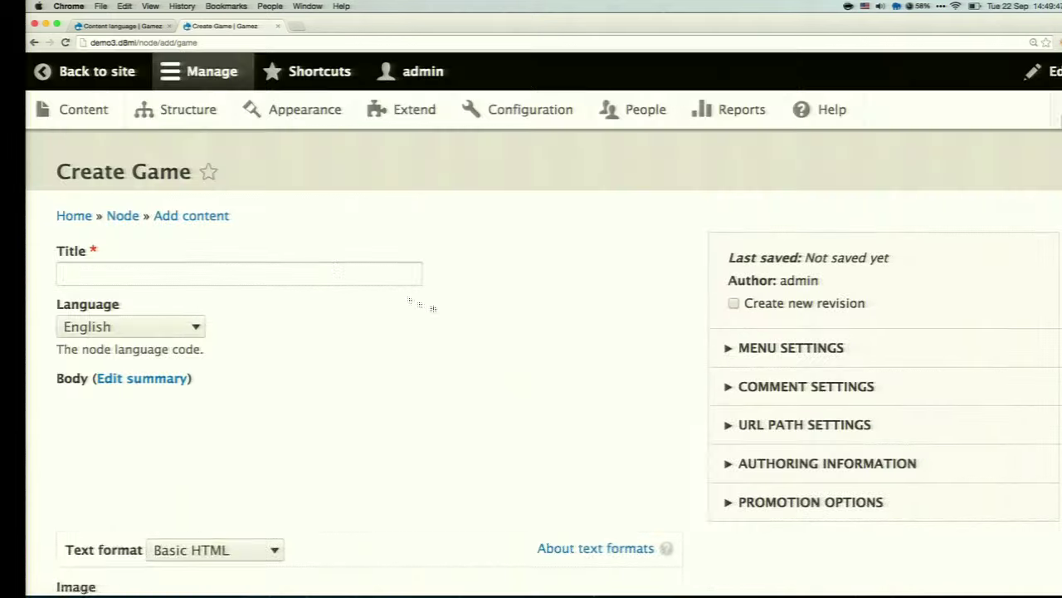
left_click(334, 271)
type("Hanabi")
left_click(370, 440)
type("dsfdsfdsfdsf")
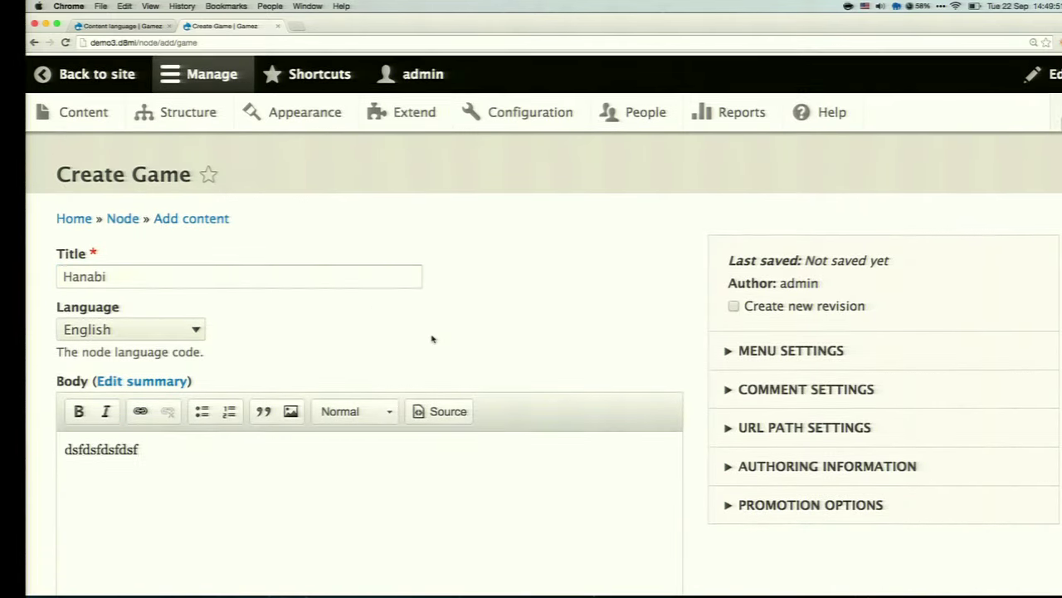
Set the Hanabi game's price to 20 EUR, then save and publish it
scroll(432, 338, "down", 3)
scroll(301, 377, "up", 3)
scroll(301, 382, "down", 10)
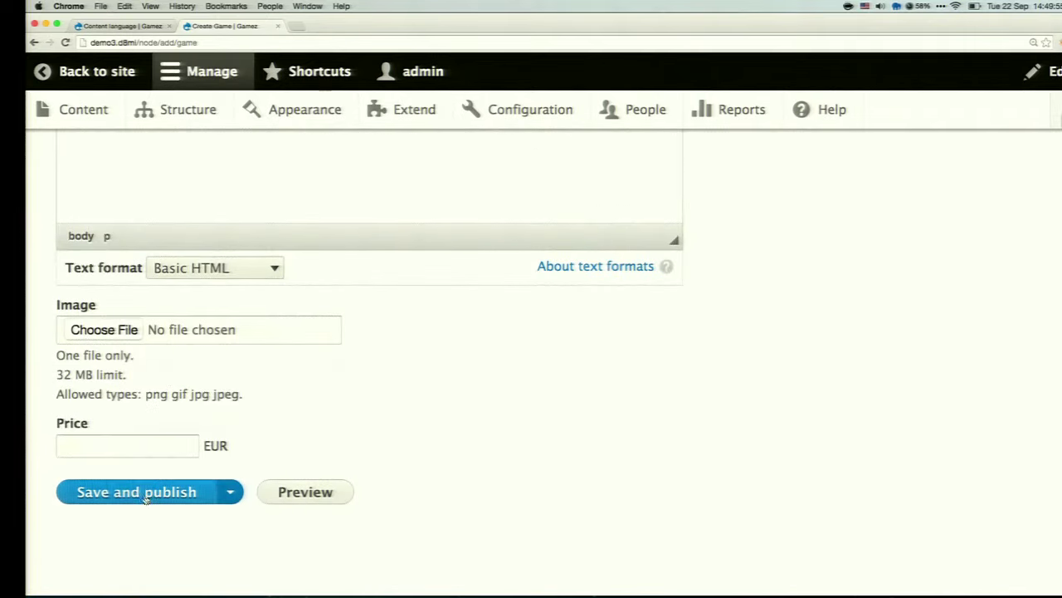
left_click(157, 446)
type("20")
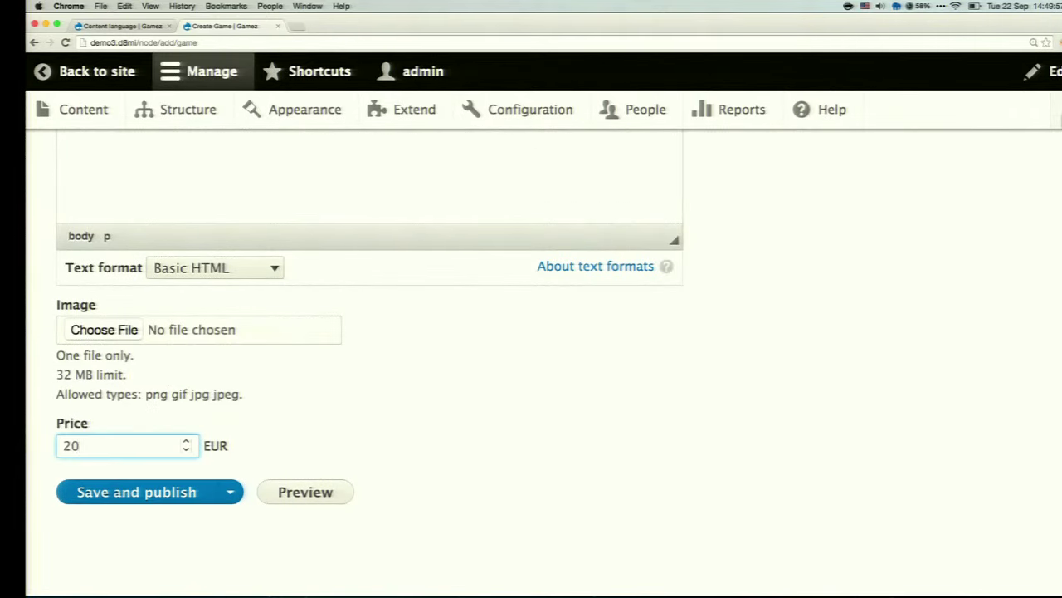
left_click(149, 492)
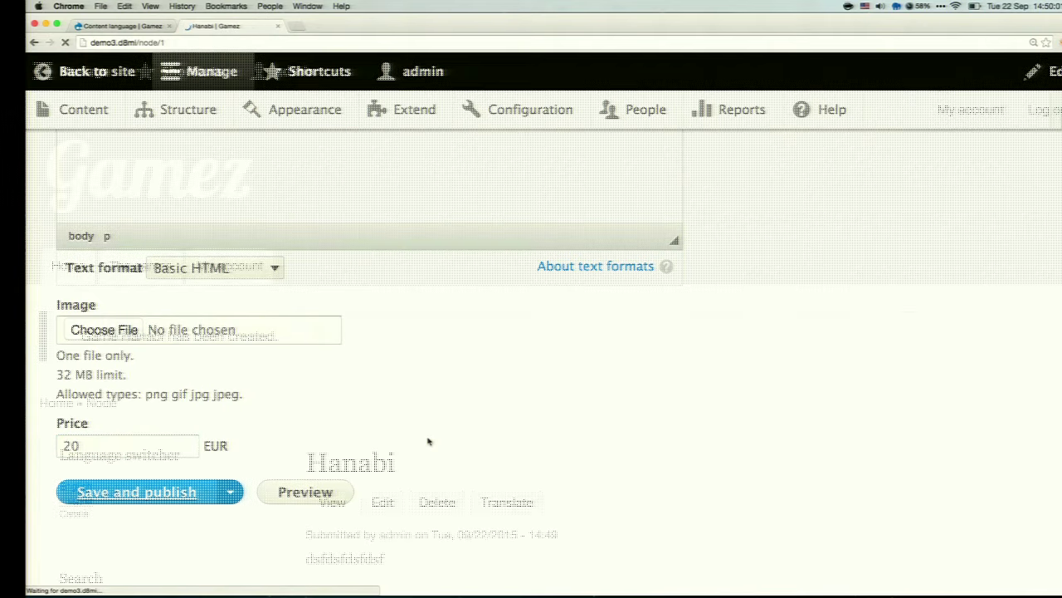
Set the Rating to 5 in the new comment form on the Hanabi page
scroll(469, 470, "down", 5)
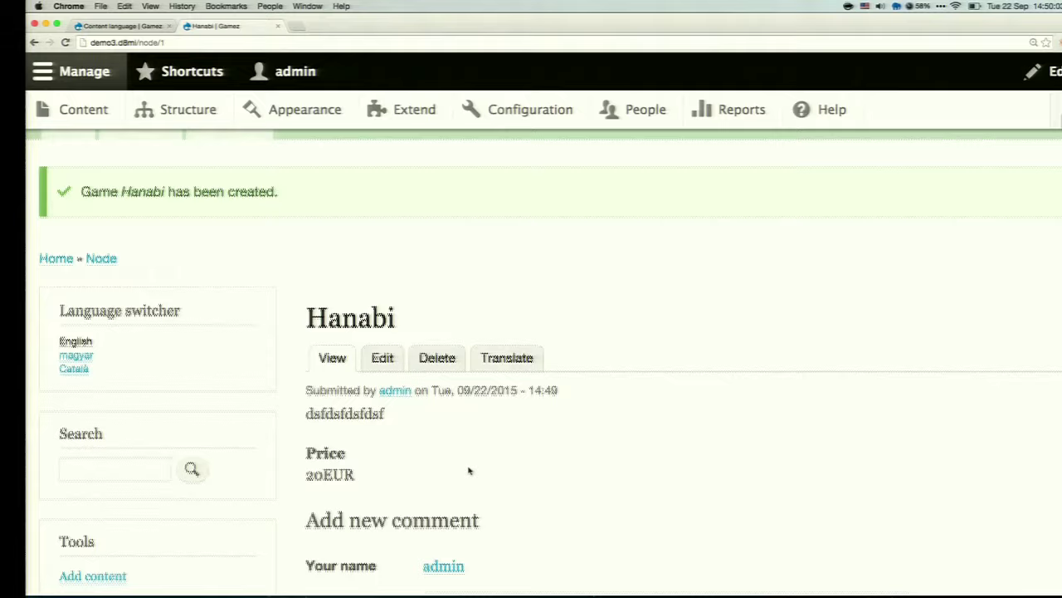
scroll(416, 451, "down", 9)
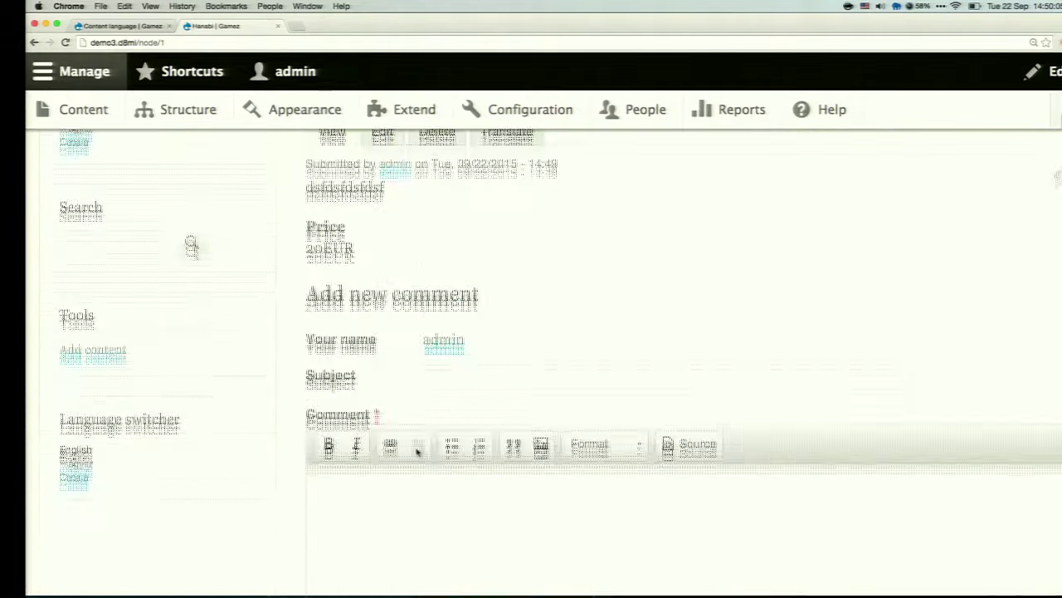
left_click(484, 424)
left_click(490, 470)
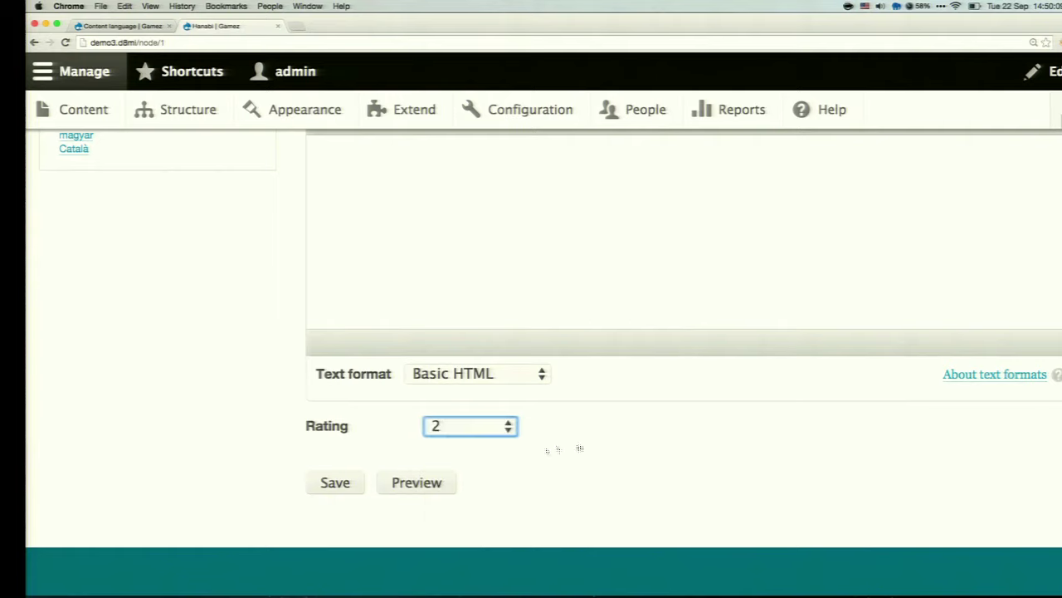
left_click(501, 426)
left_click(494, 488)
Enter "Really like it" as the comment text and save the review
scroll(598, 456, "up", 5)
left_click(589, 456)
type("Really like it")
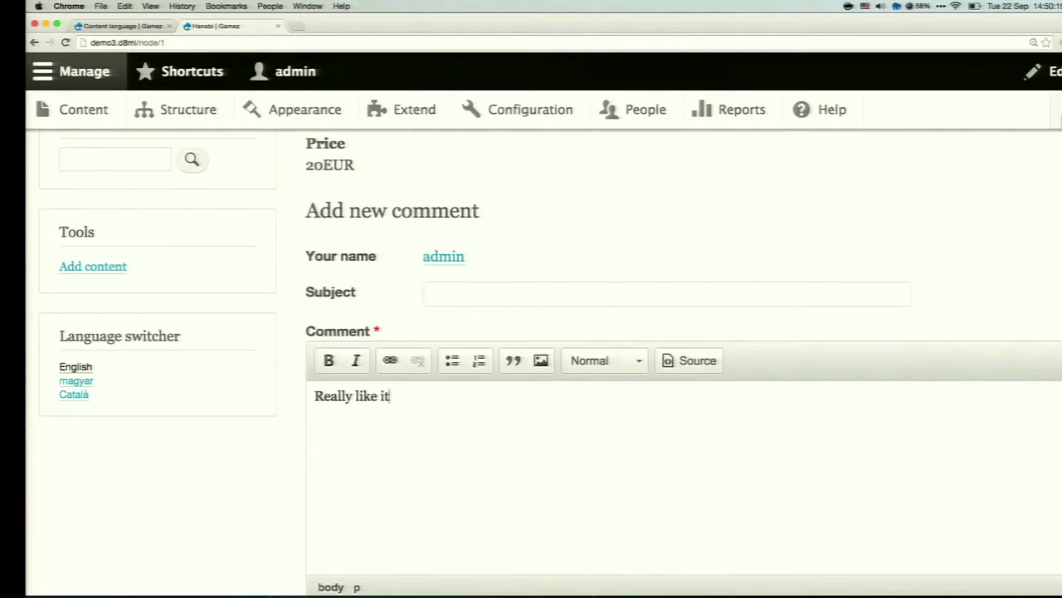
scroll(677, 281, "down", 5)
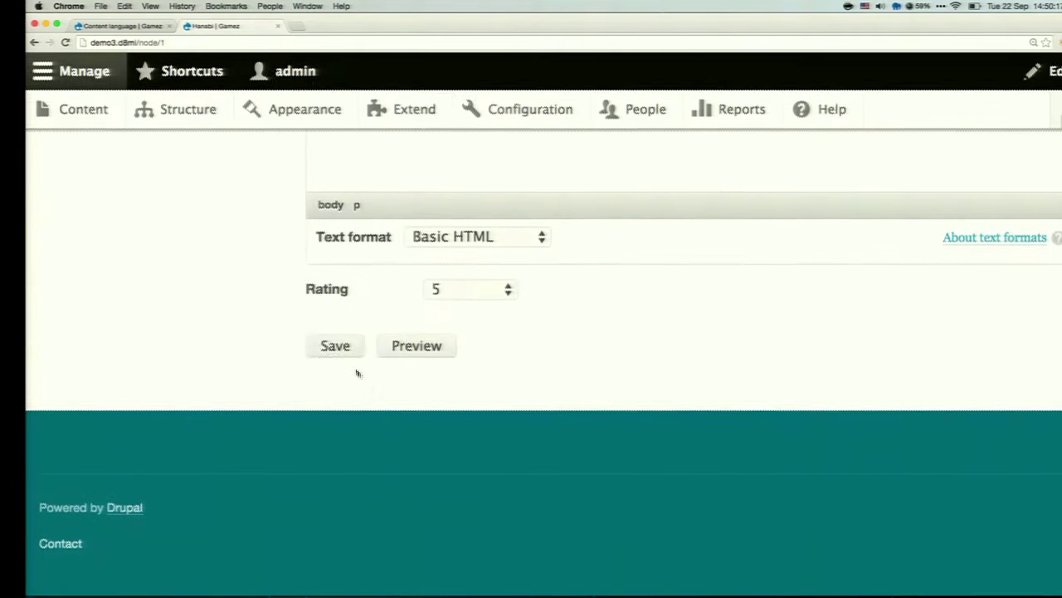
left_click(336, 347)
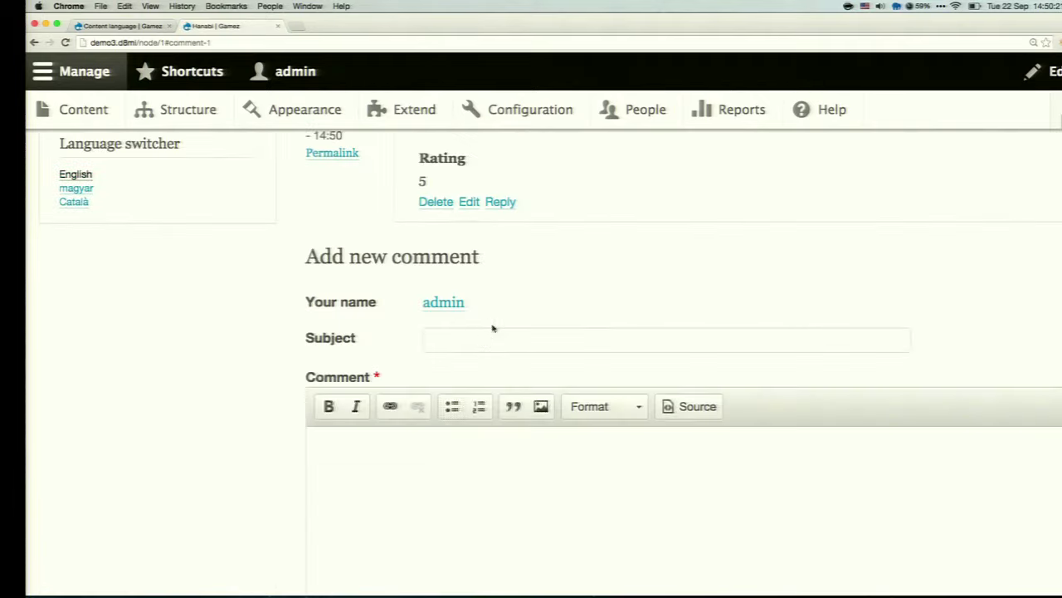
Check the Hanabi game's translation overview, then return to its page to view the posted review
scroll(493, 329, "down", 3)
scroll(493, 329, "up", 10)
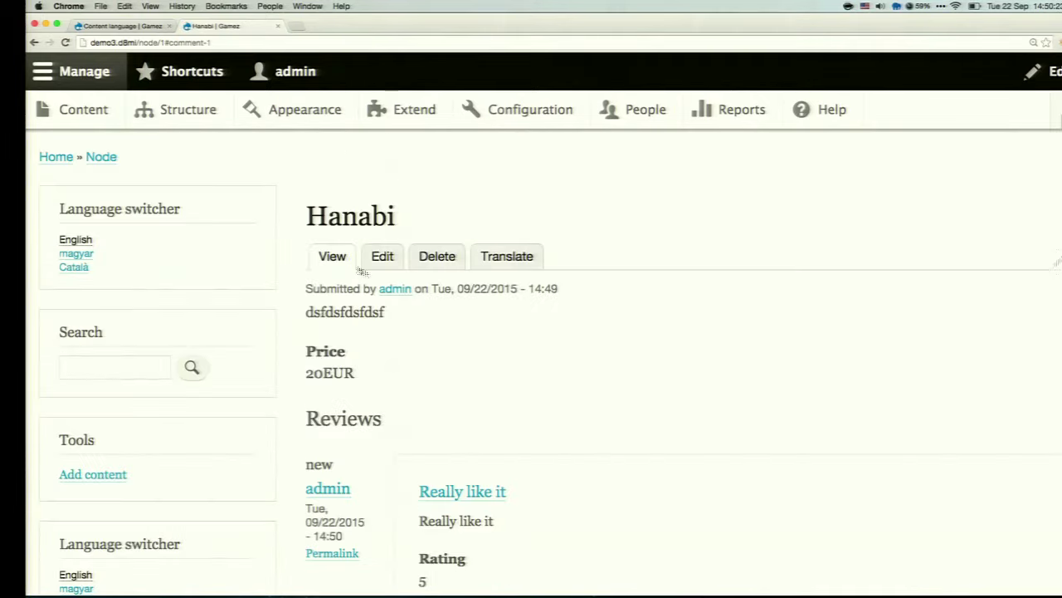
left_click(498, 259)
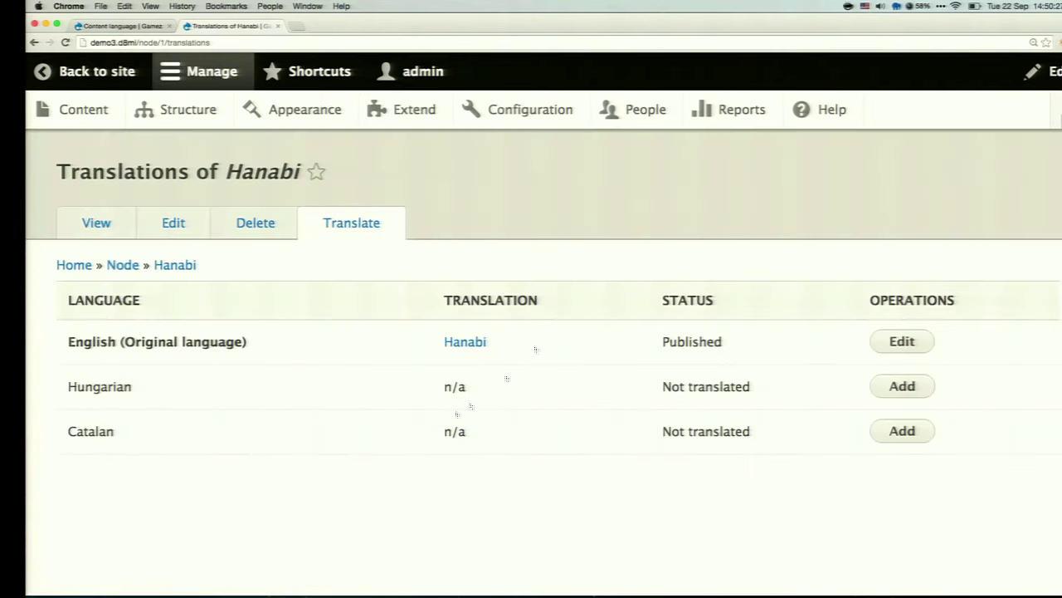
left_click(91, 71)
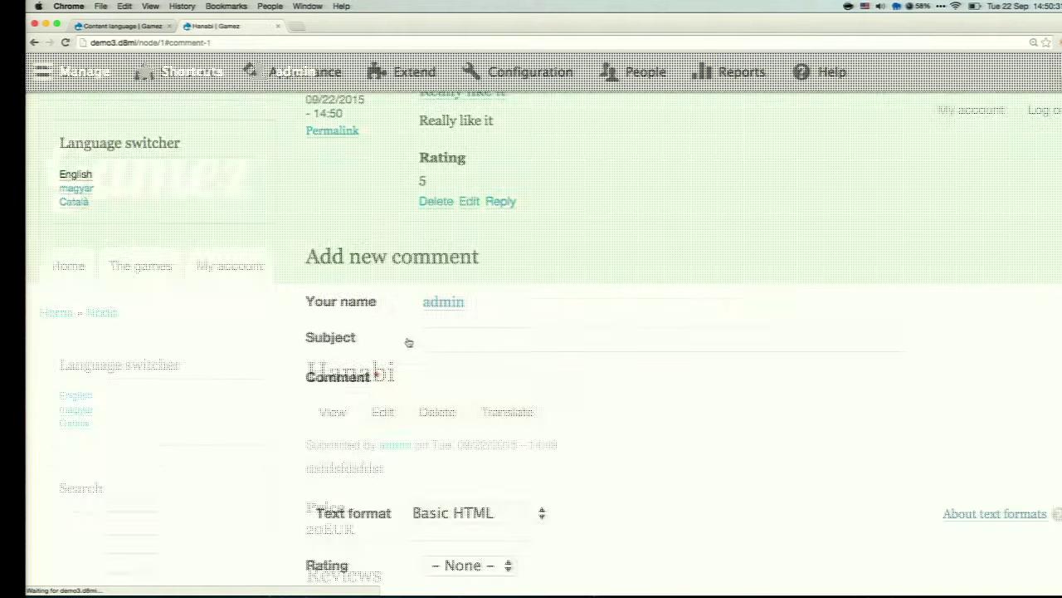
scroll(408, 340, "up", 5)
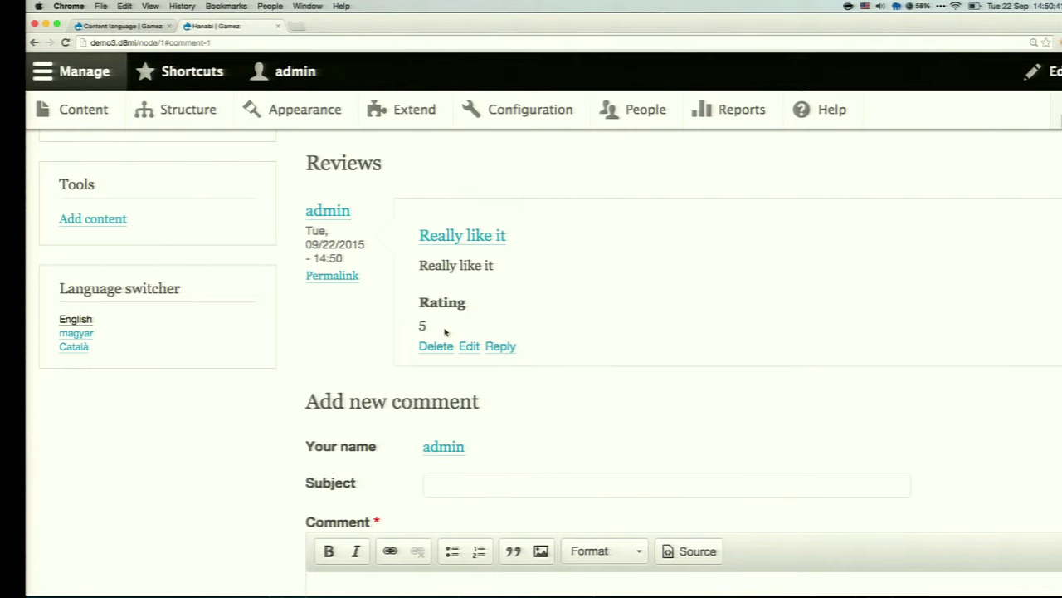
Examine the Hanabi page's "Reviews" and "Add new comment" headings
scroll(444, 332, "down", 2)
scroll(443, 332, "up", 6)
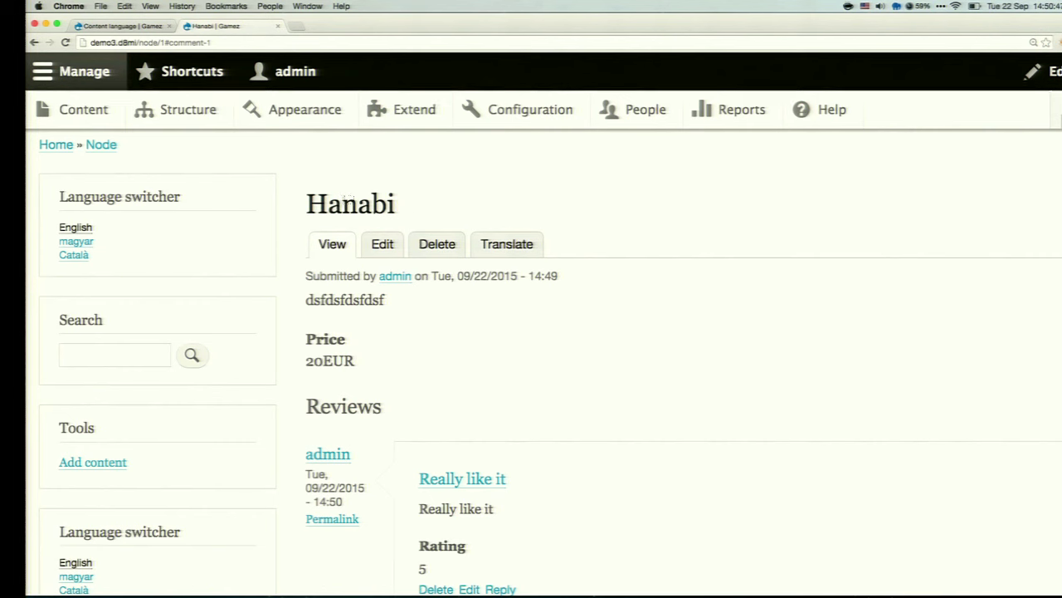
left_click_drag(307, 406, 388, 409)
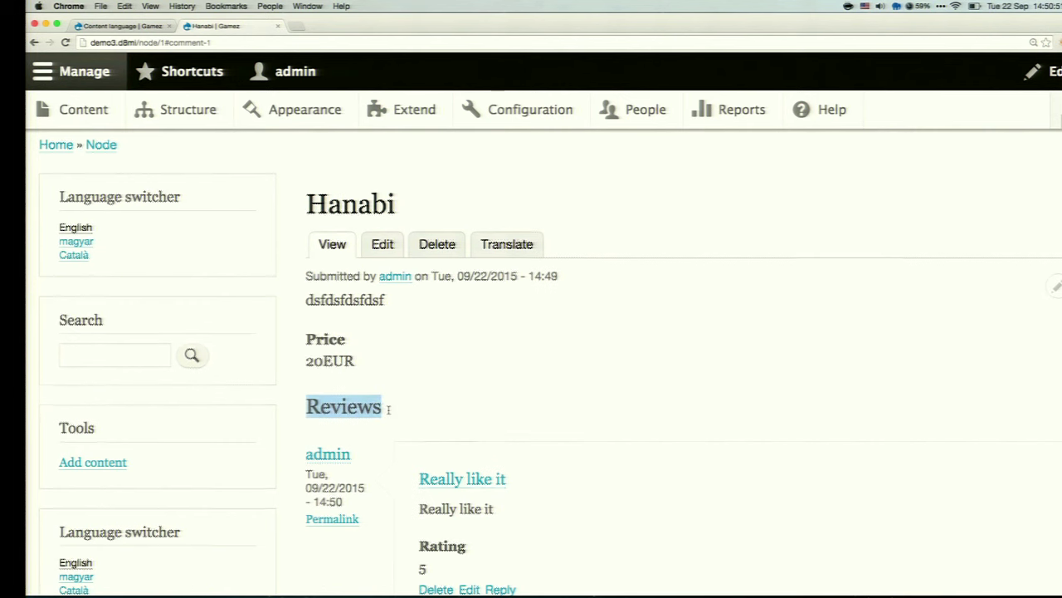
scroll(388, 408, "down", 3)
left_click_drag(309, 410, 492, 410)
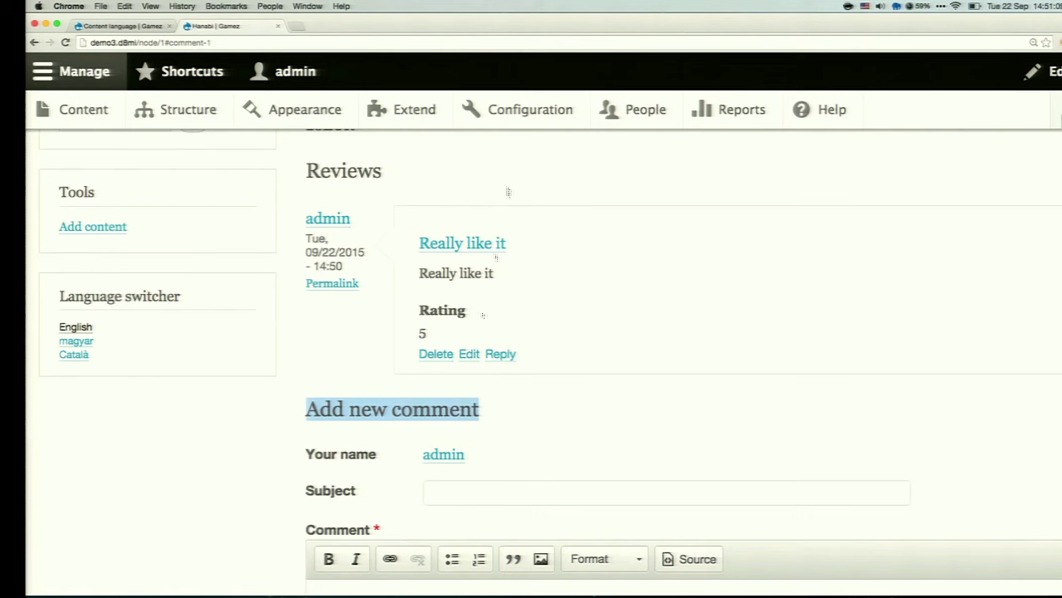
Open the User interface translation page from the site configuration and look over its list of translatable strings
left_click(527, 115)
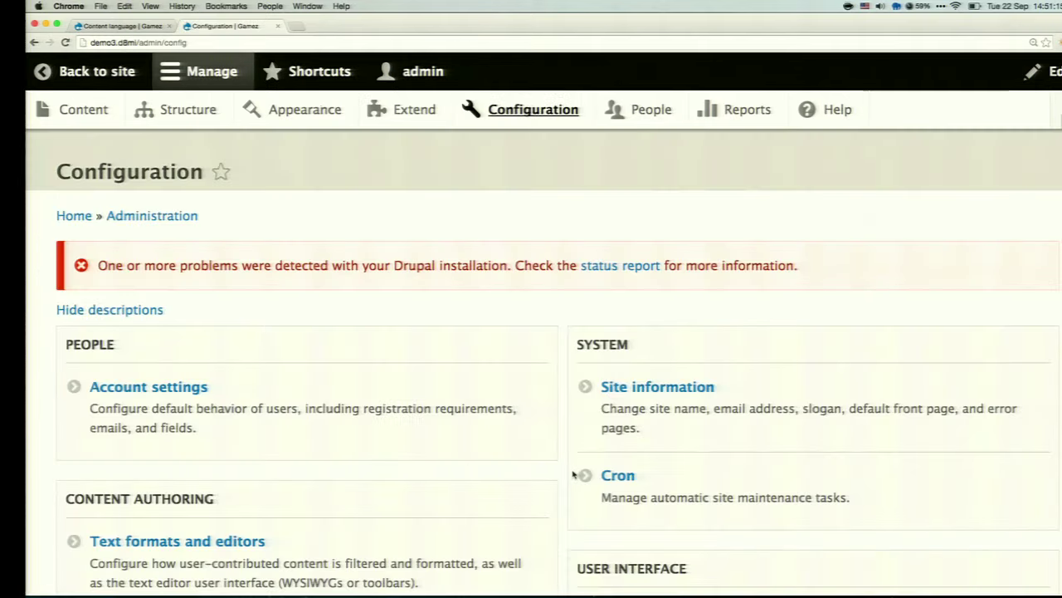
scroll(573, 474, "down", 10)
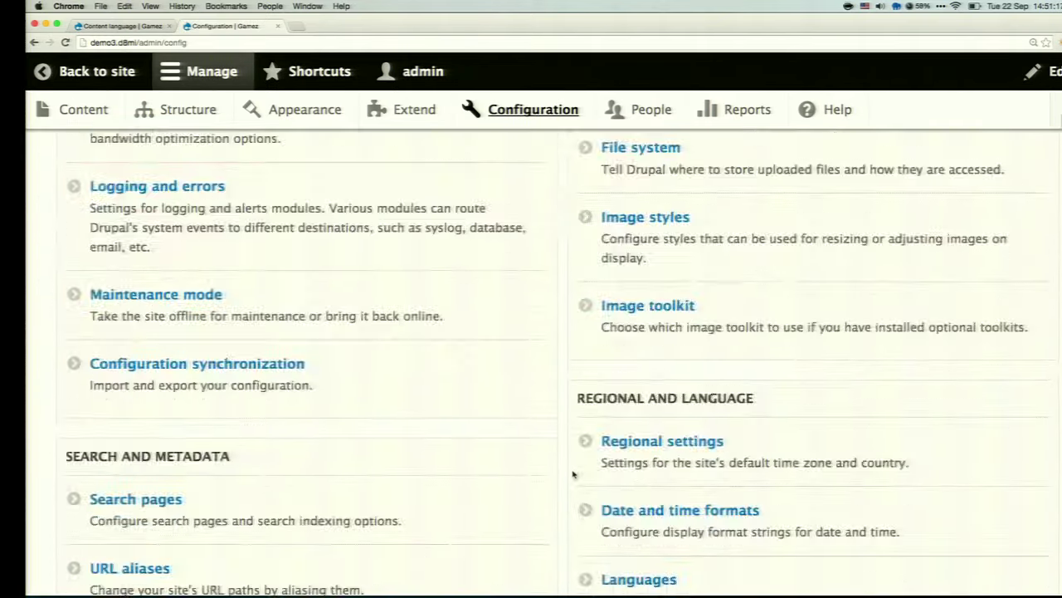
scroll(572, 474, "down", 3)
left_click(660, 467)
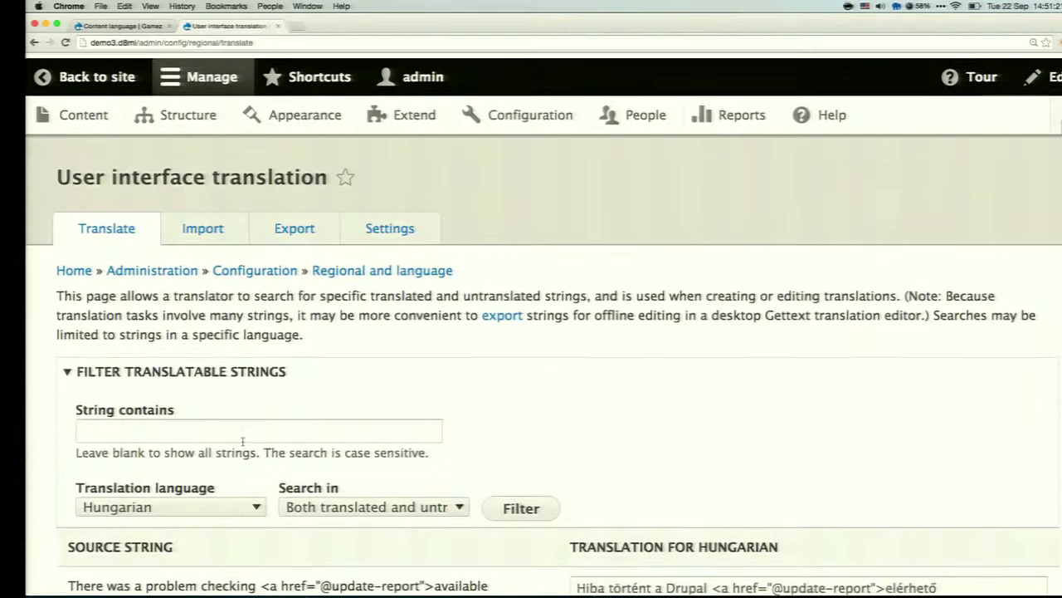
scroll(242, 441, "down", 5)
scroll(240, 498, "up", 3)
scroll(240, 490, "down", 4)
scroll(241, 526, "up", 3)
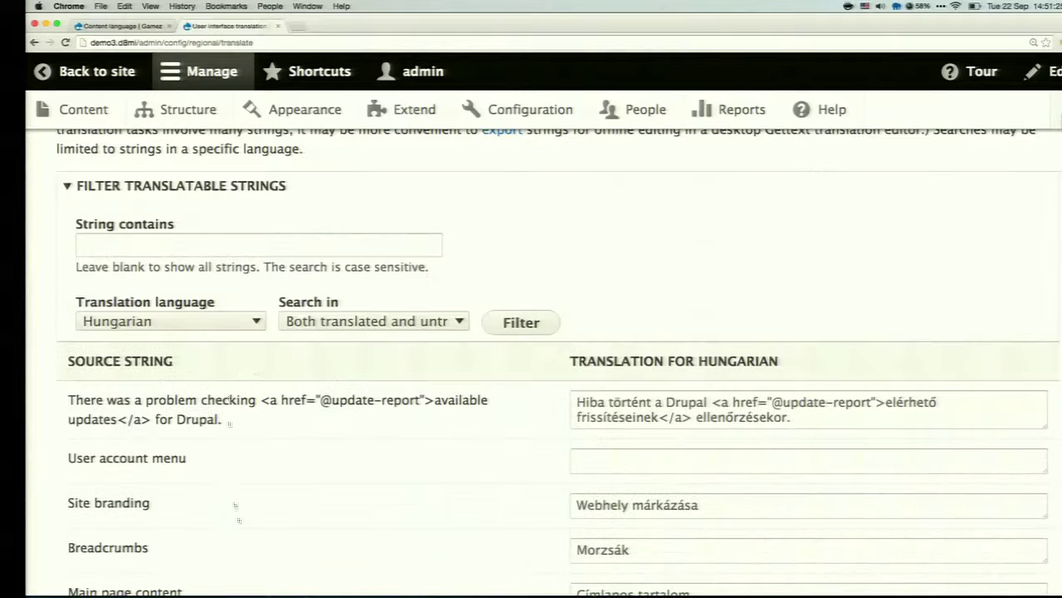
Filter the translatable strings to those containing "Add new comment"
left_click(323, 247)
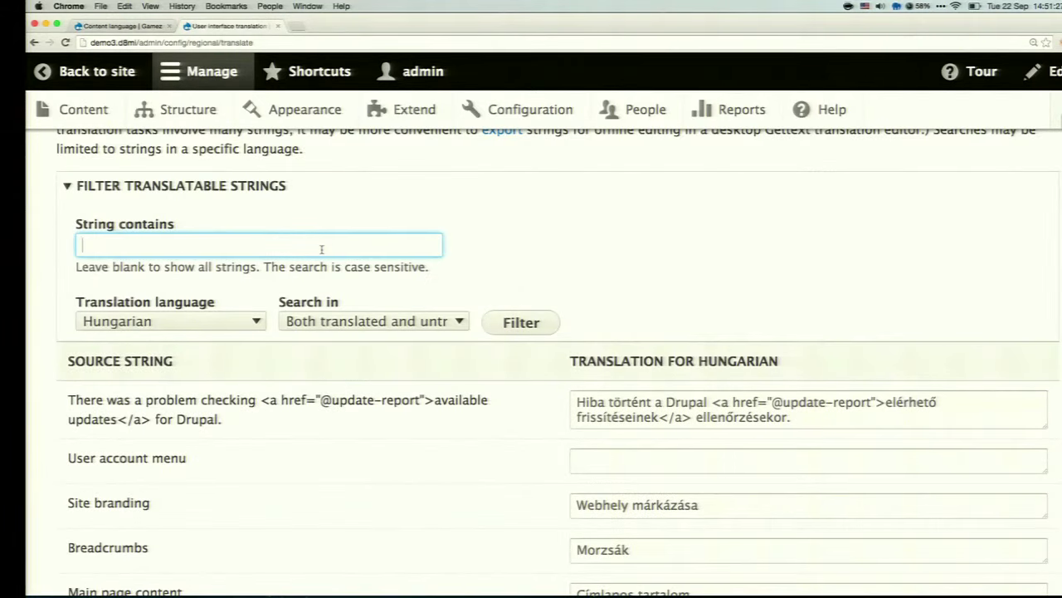
type("A")
key("BackSpace")
type("new commenrs")
key("BackSpace")
key("BackSpace")
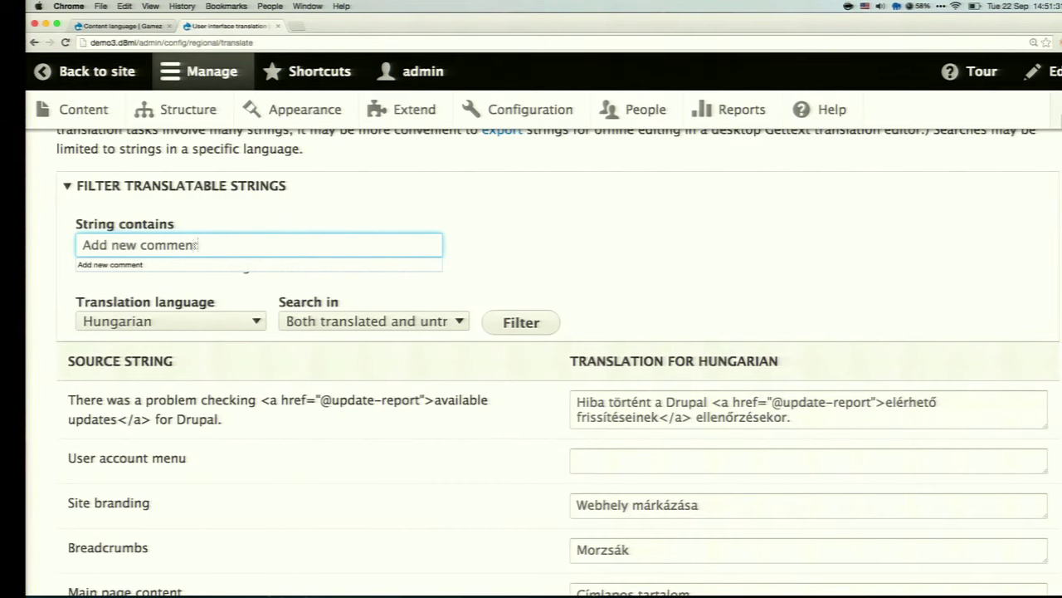
left_click(336, 263)
left_click(522, 322)
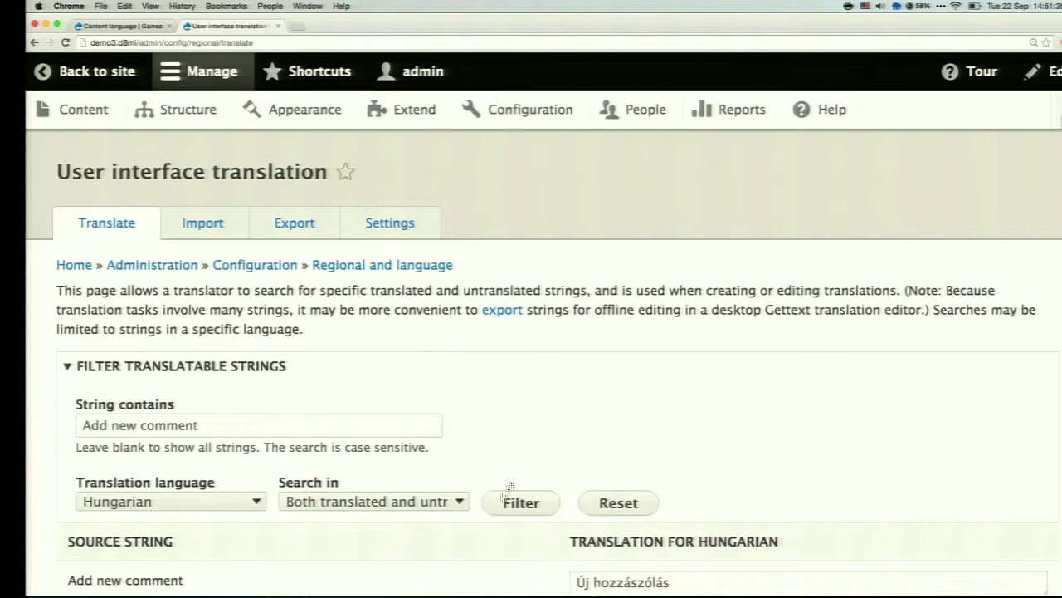
Replace the Hungarian translation of "Add new comment" with "Velemeny" and save the translations
scroll(503, 498, "down", 3)
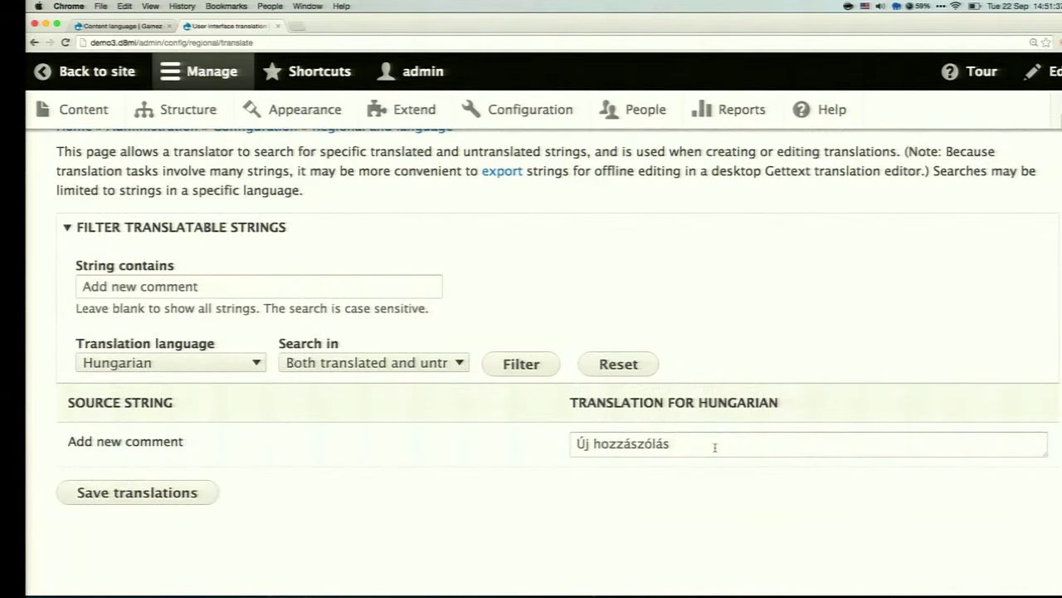
triple_click(714, 447)
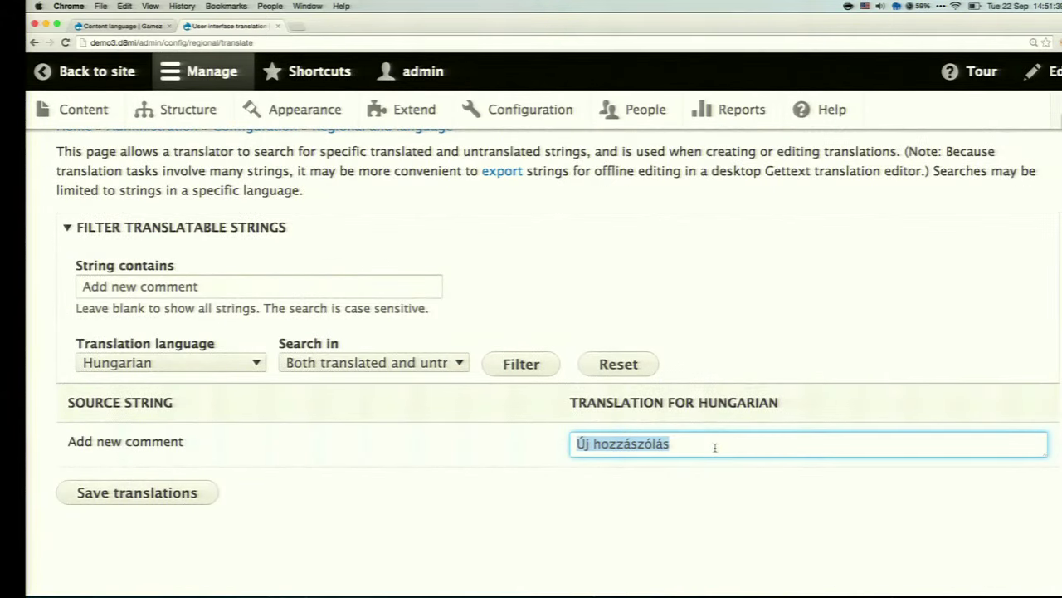
type("Hozz")
type("ász")
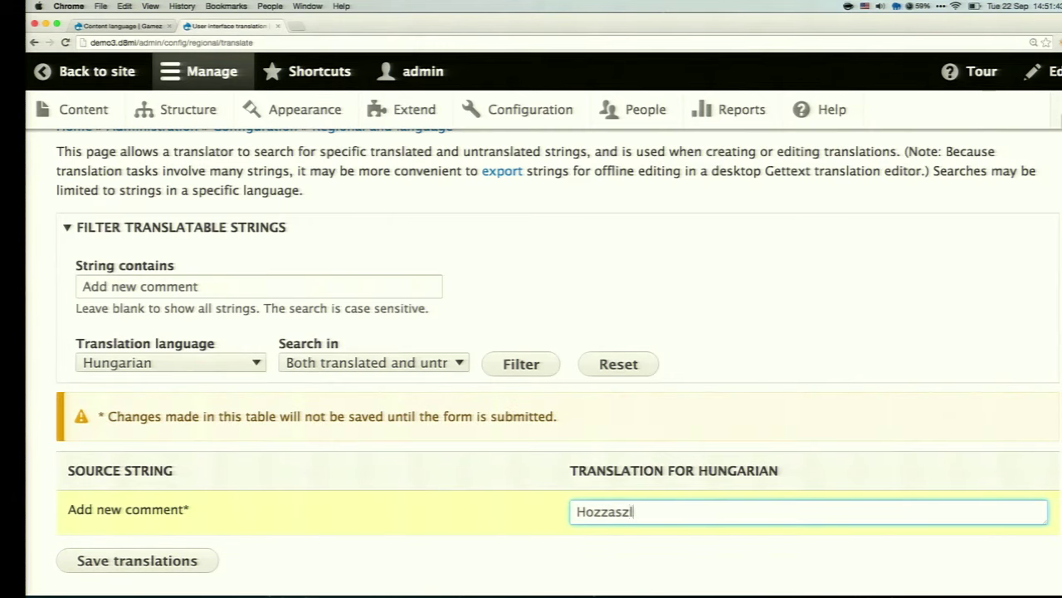
type("ólás")
key("BackSpace")
key("BackSpace")
key("BackSpace")
key("BackSpace")
key("BackSpace")
key("BackSpace")
key("BackSpace")
key("BackSpace")
key("BackSpace")
key("BackSpace")
type("Velemen")
left_click(189, 561)
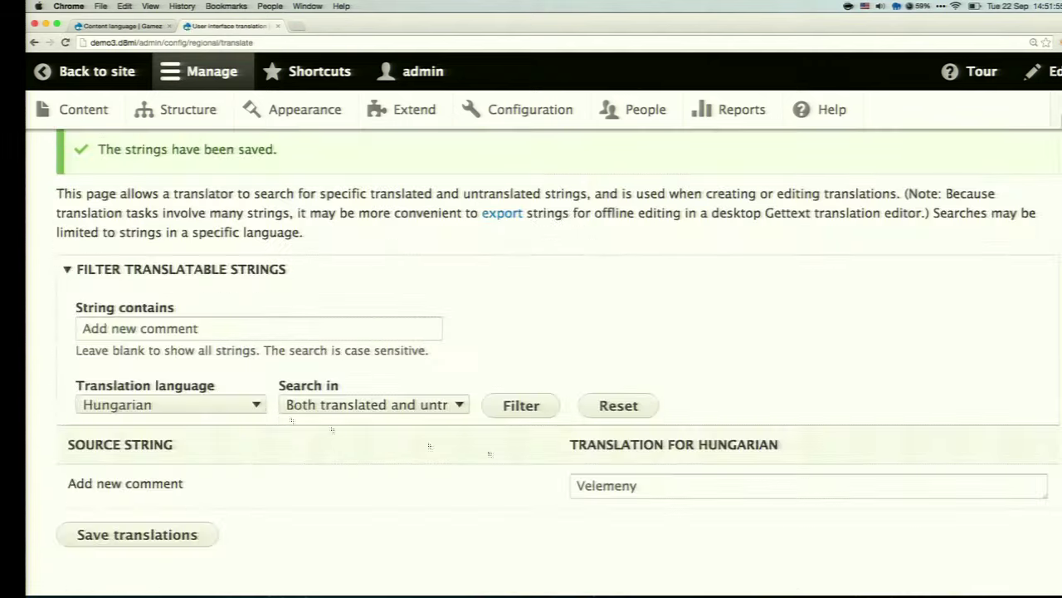
left_click(230, 404)
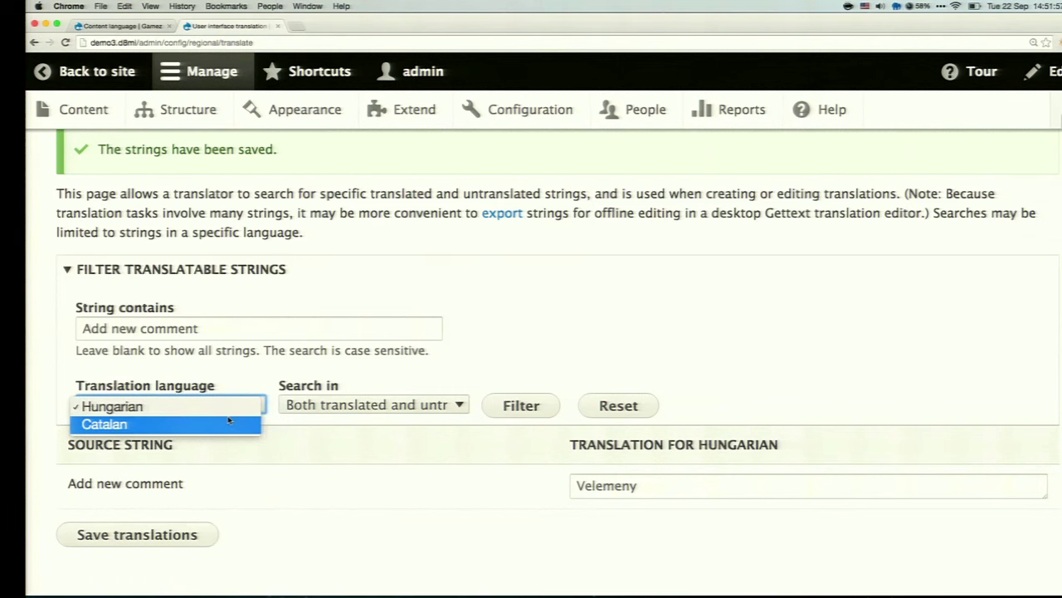
left_click(695, 298)
scroll(694, 299, "down", 1)
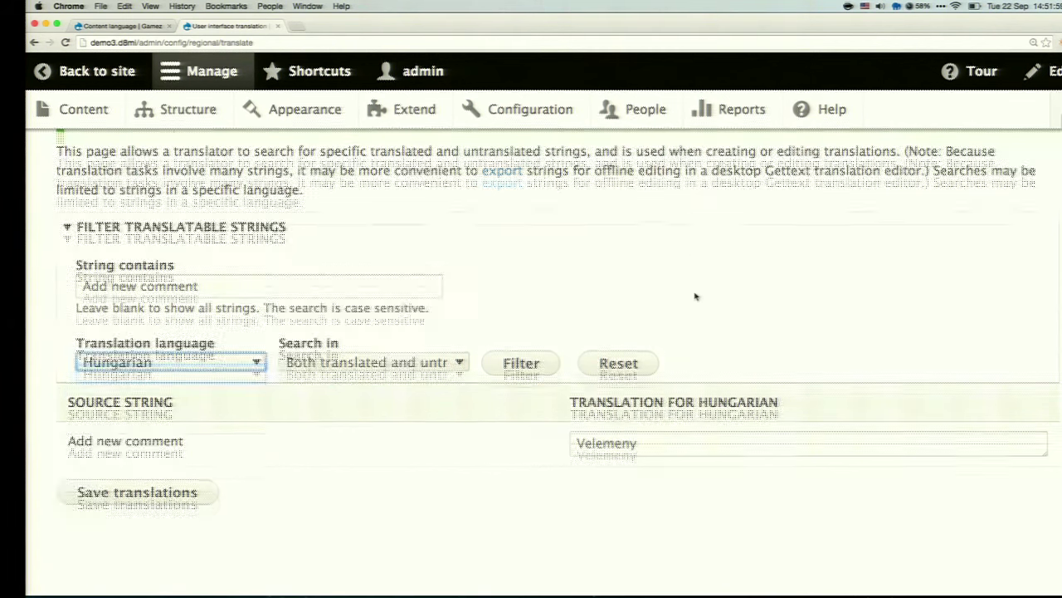
Enable interface translation to English in the English language's settings and save the language
left_click(519, 128)
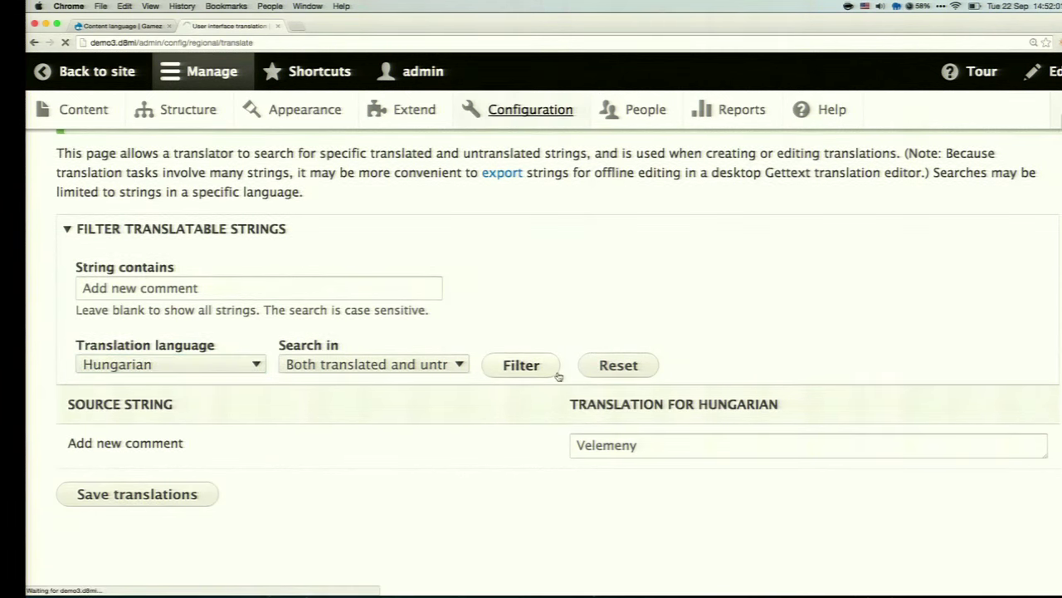
scroll(559, 374, "down", 10)
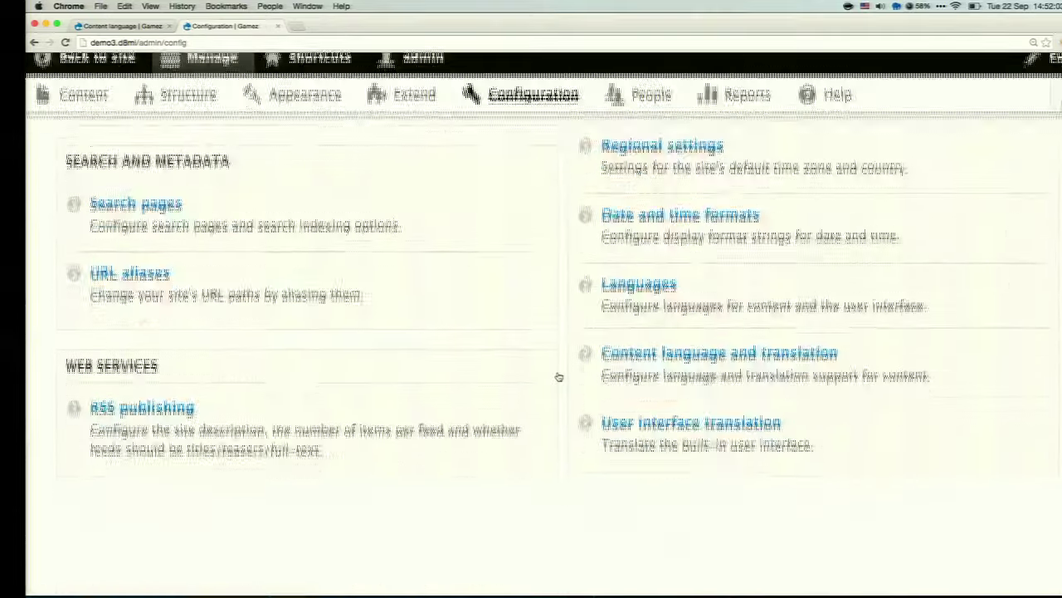
left_click(608, 299)
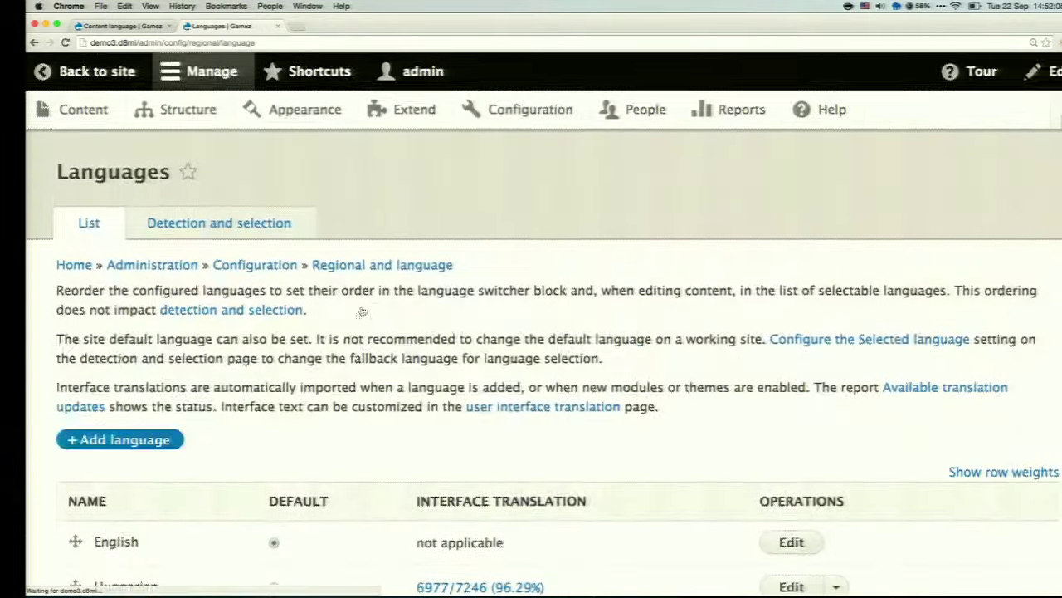
left_click(791, 545)
left_click(196, 456)
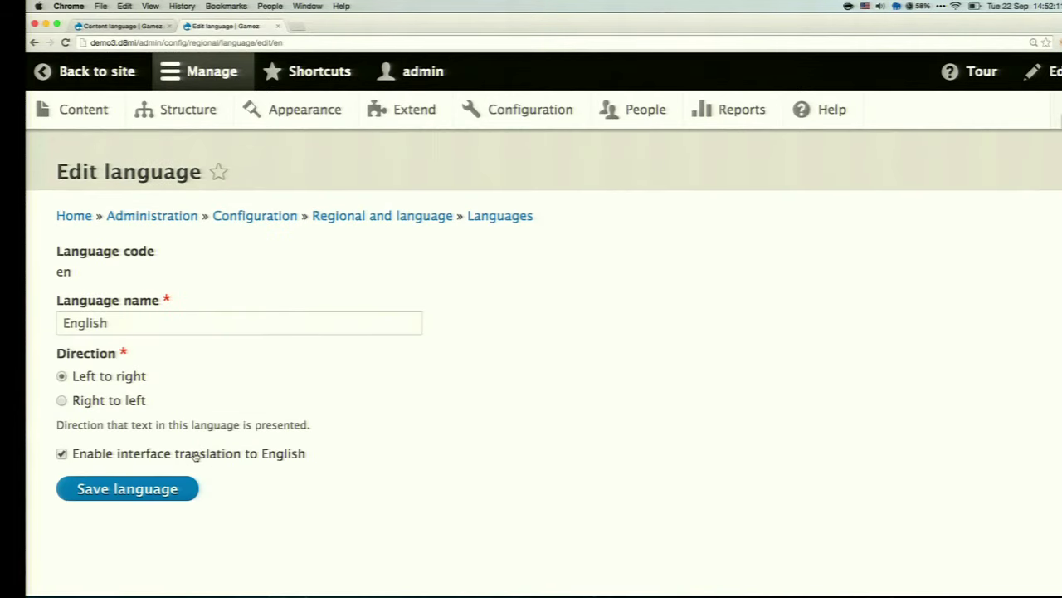
left_click(155, 490)
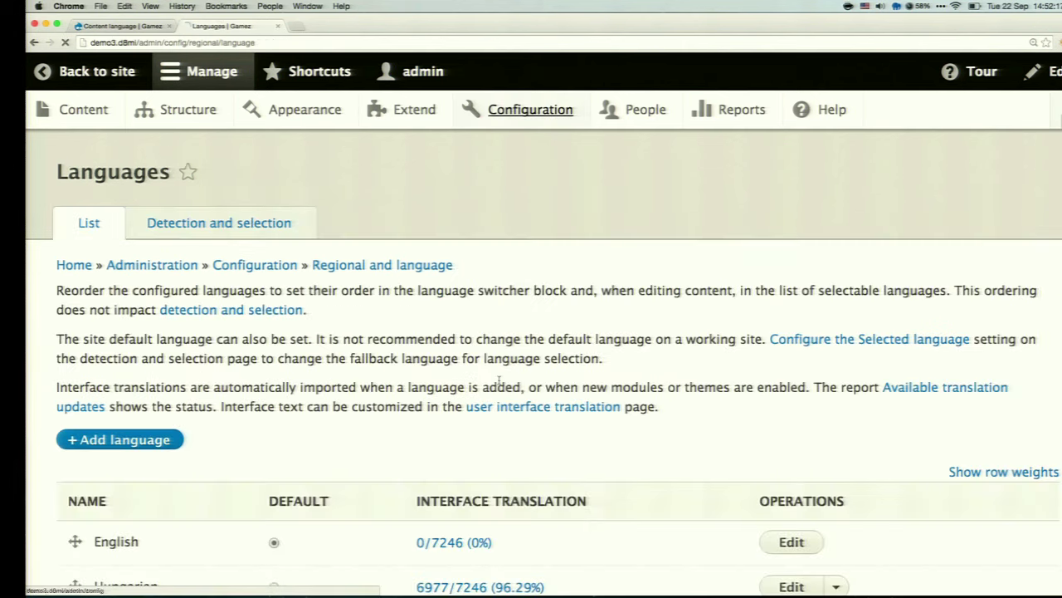
Return from the site configuration to the User interface translation page
scroll(498, 380, "down", 5)
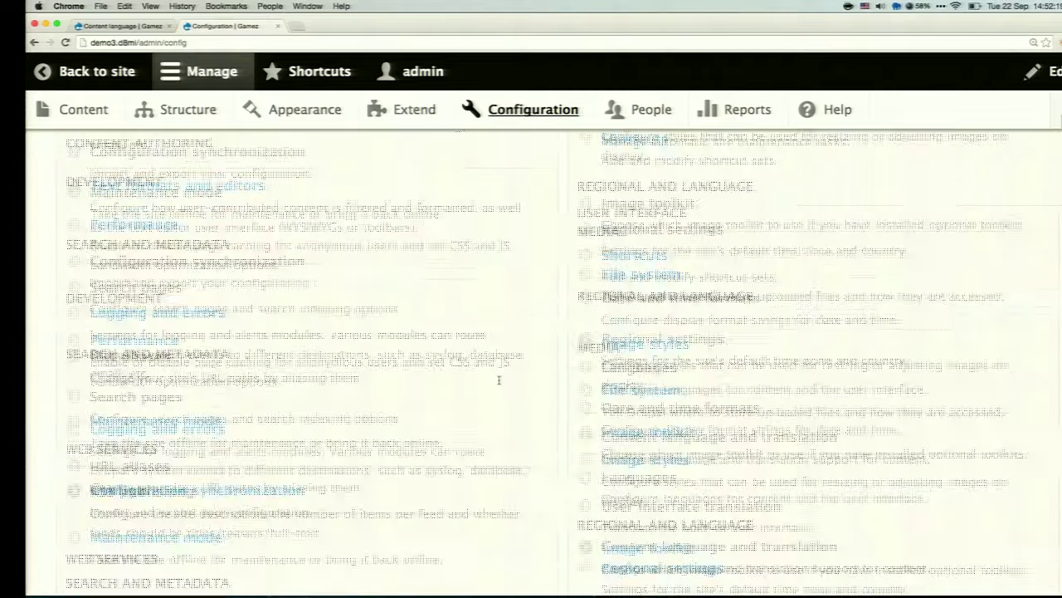
left_click(679, 435)
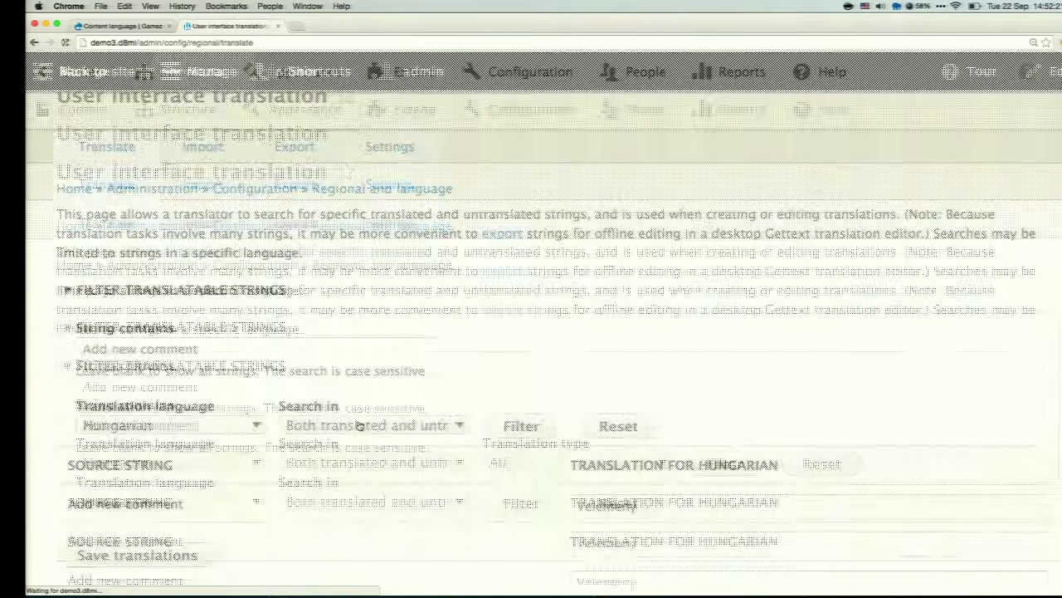
scroll(359, 426, "down", 2)
left_click(233, 386)
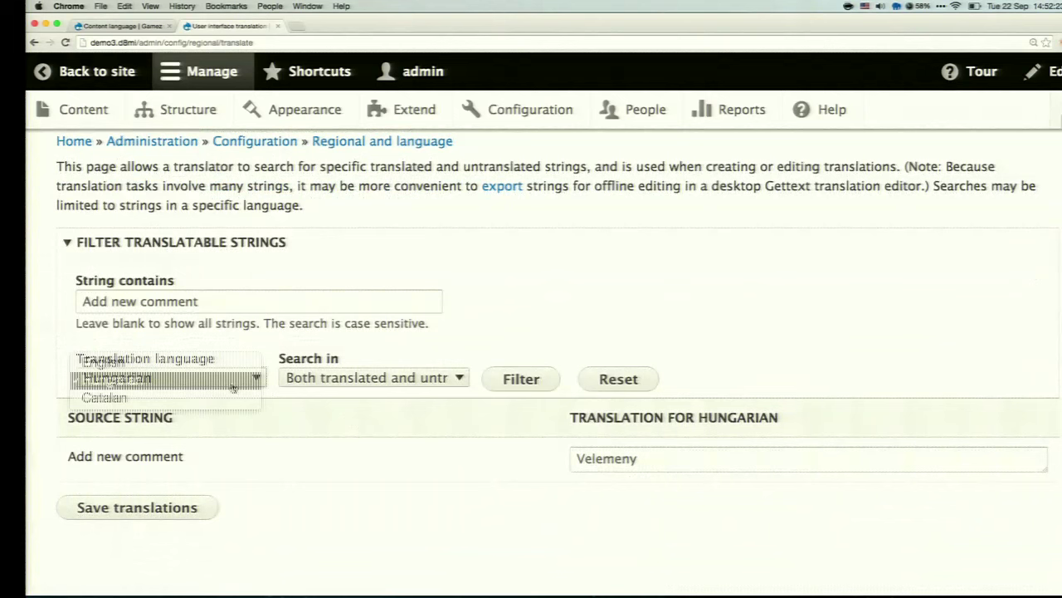
left_click(104, 360)
left_click(180, 507)
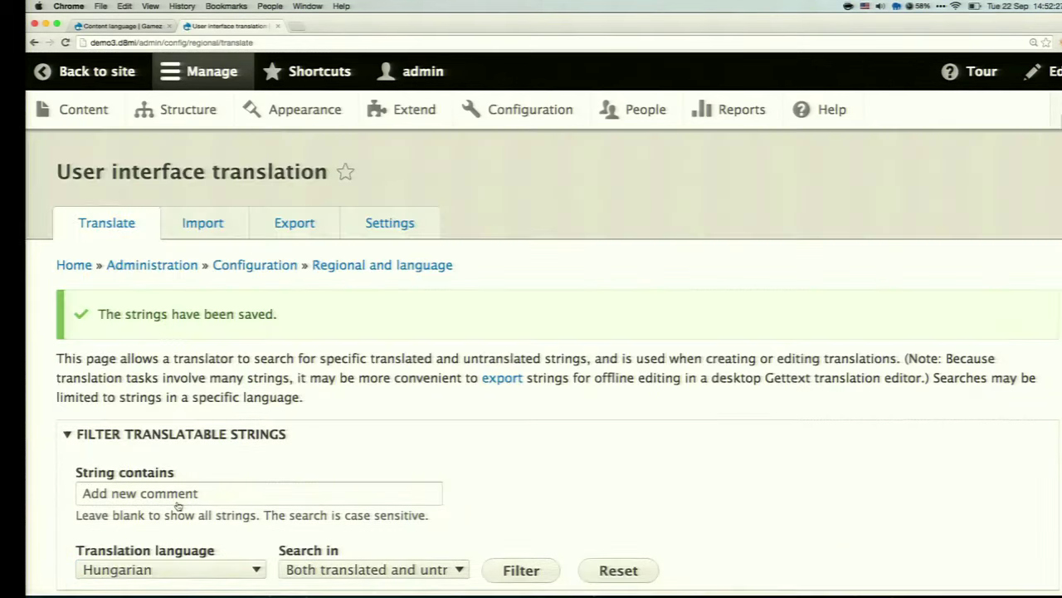
scroll(177, 503, "down", 5)
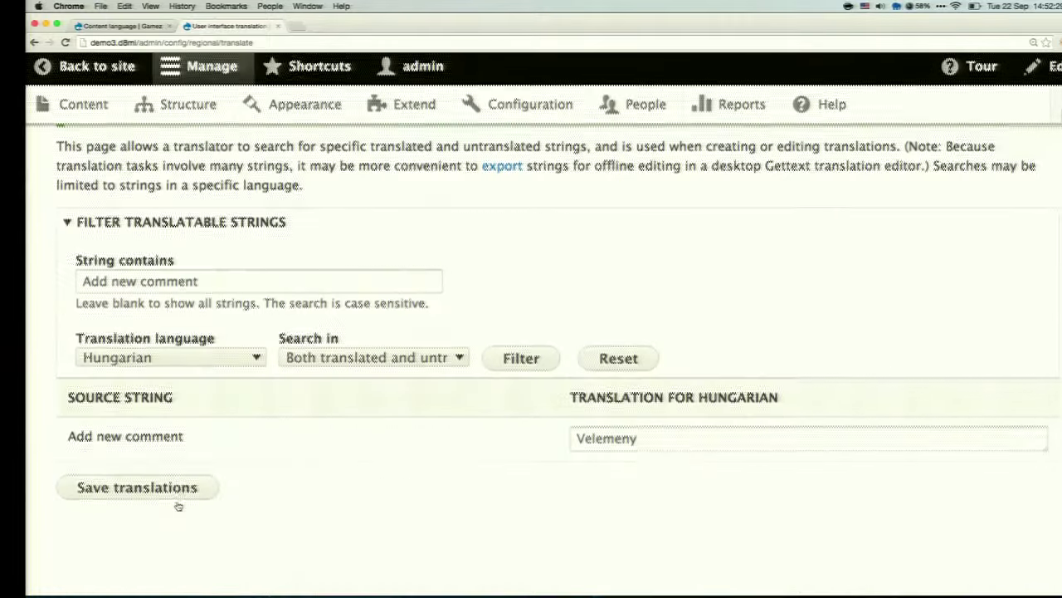
left_click(709, 440)
Filter the strings for English and save "Add review" as the translation of "Add new comment"
left_click(228, 365)
left_click(226, 349)
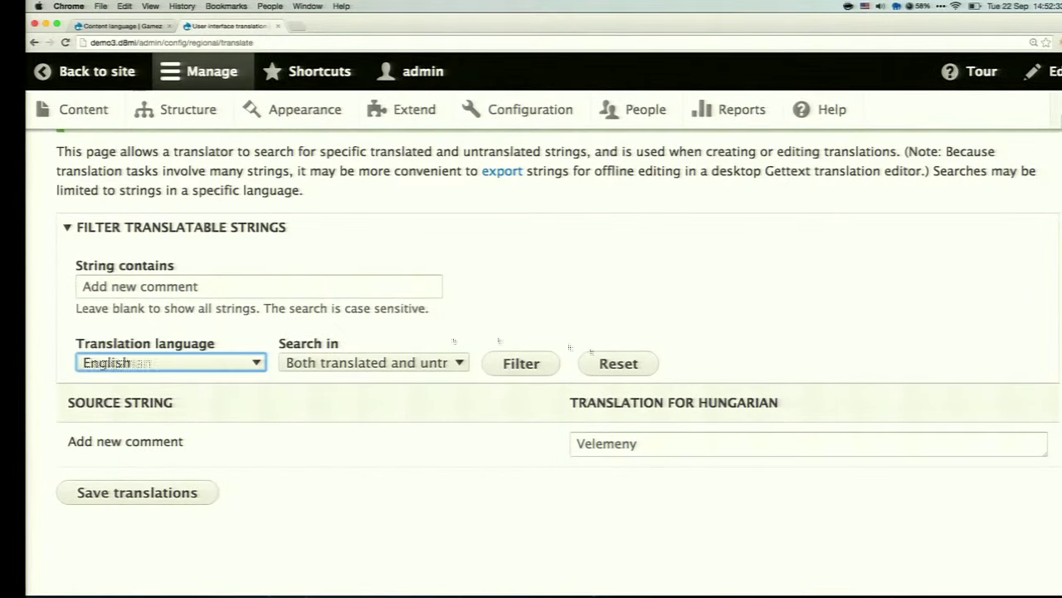
left_click(534, 365)
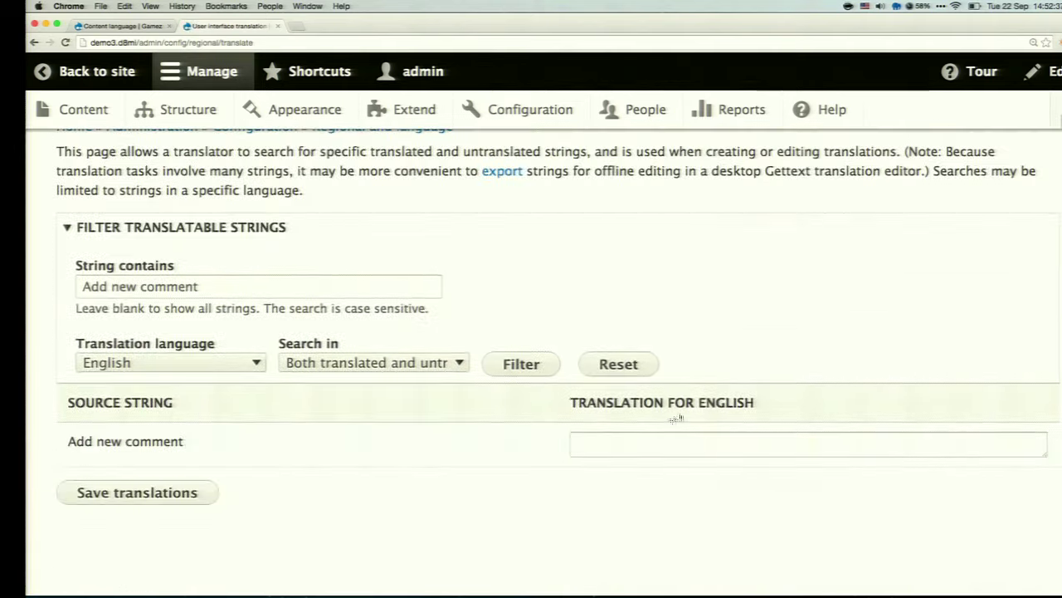
left_click(678, 439)
type("Add review")
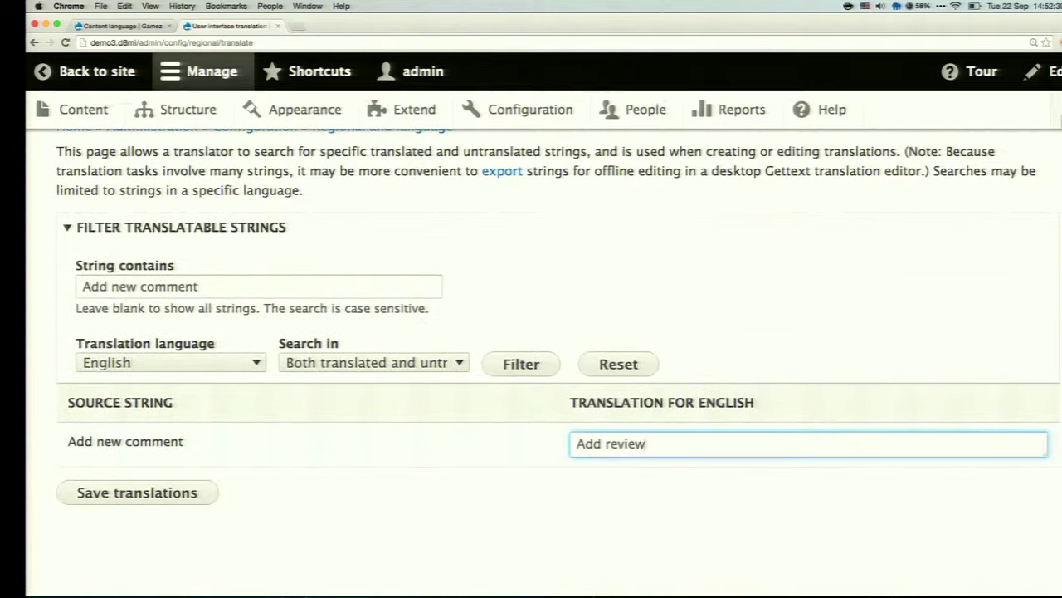
left_click(190, 560)
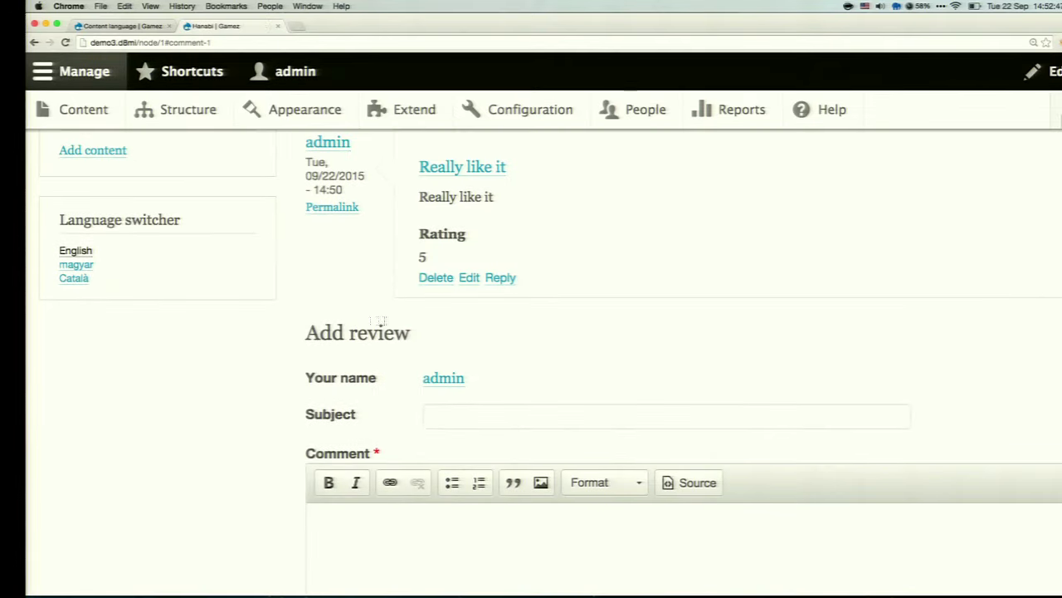
Check the comment form's heading and labels on the Hanabi page in English and in the magyar version
scroll(347, 332, "down", 4)
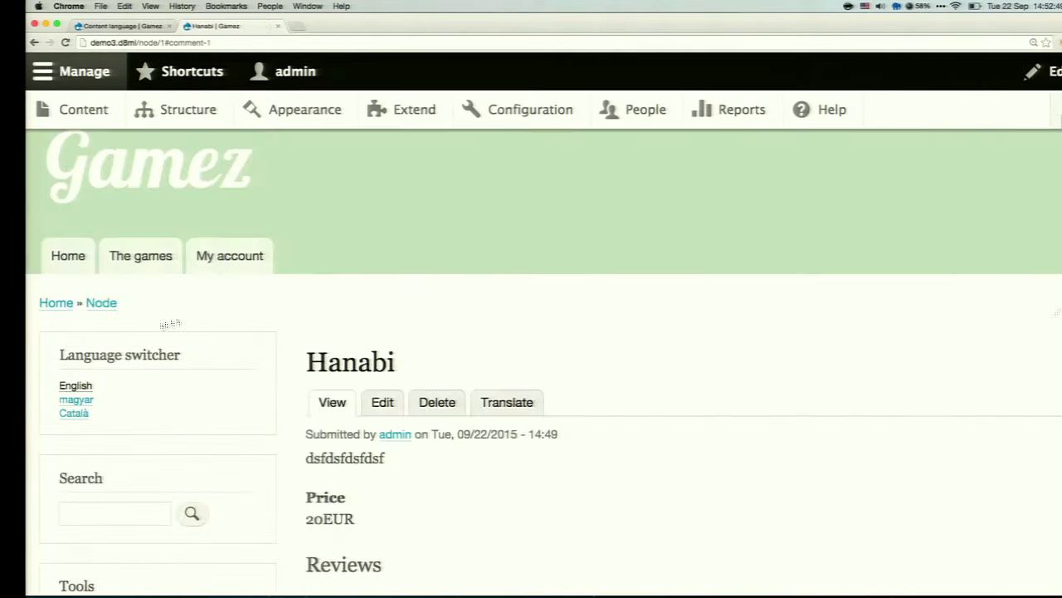
left_click(83, 399)
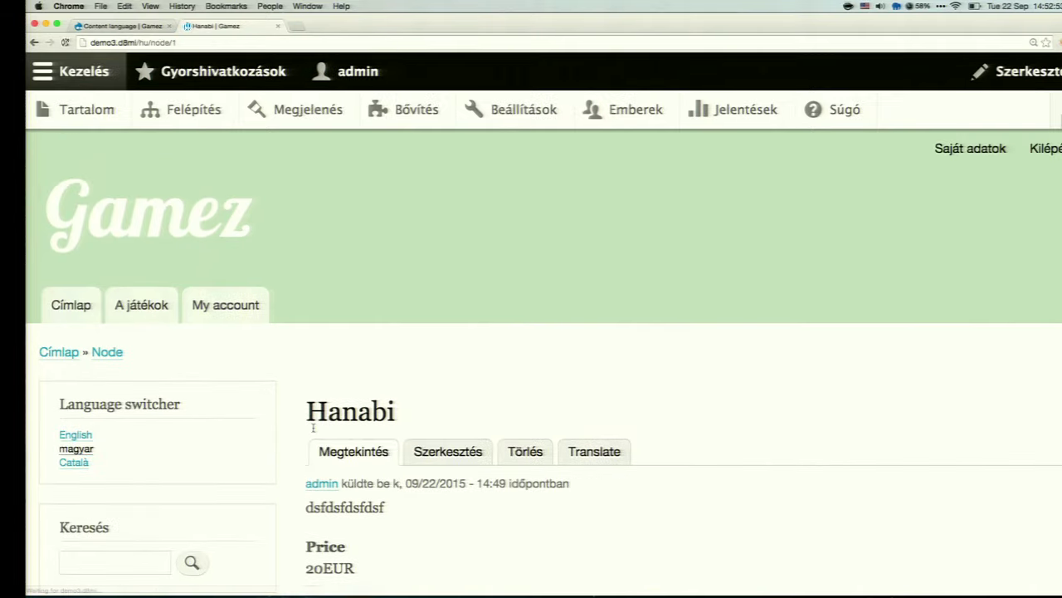
scroll(314, 428, "down", 3)
scroll(531, 373, "down", 5)
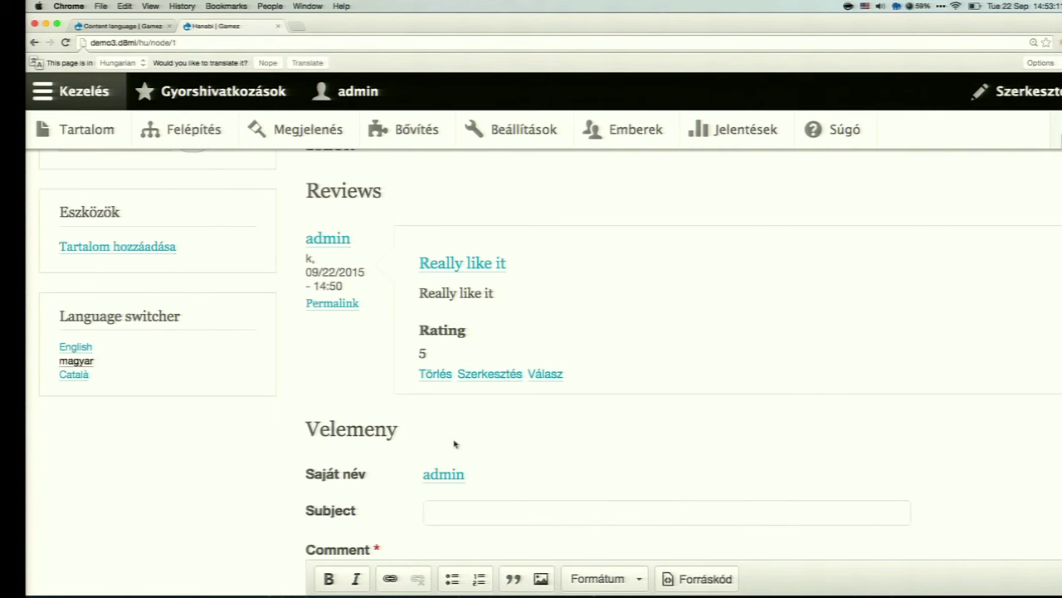
scroll(453, 441, "down", 1)
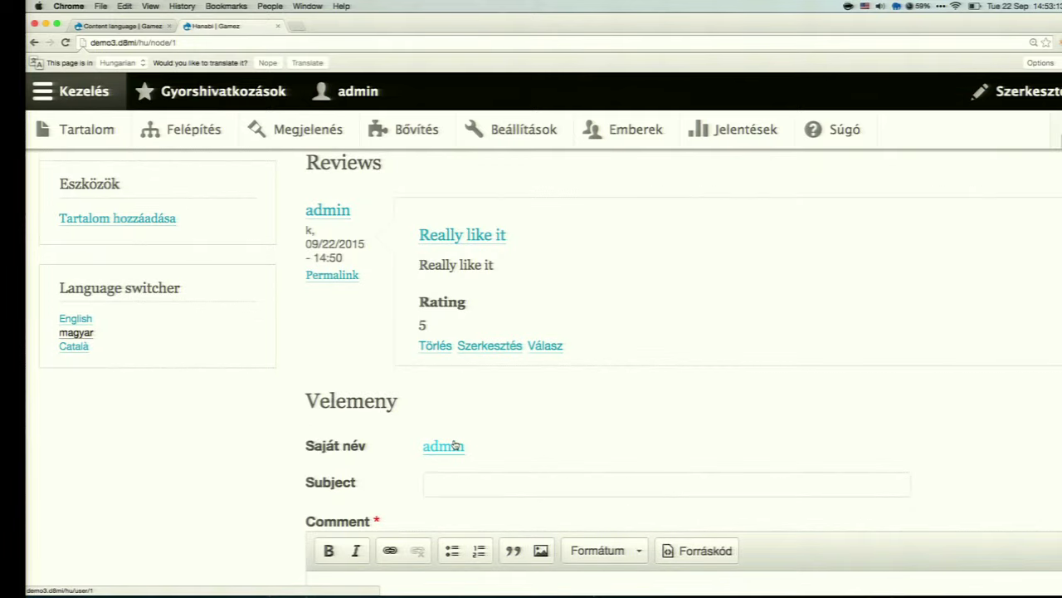
scroll(454, 446, "down", 5)
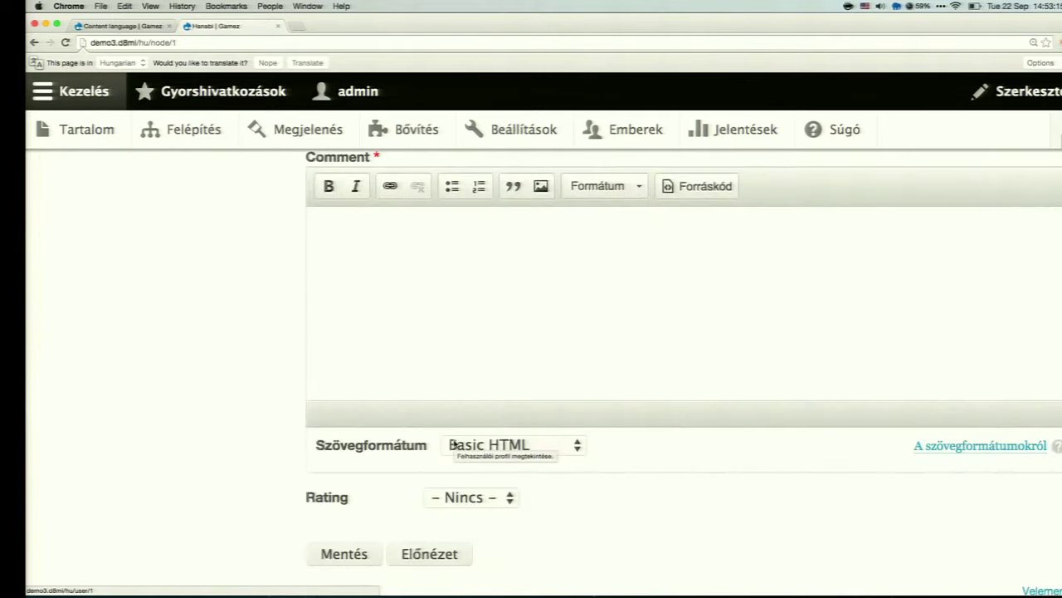
Examine the reviews and comment form on the magyar Hanabi page and return to its English version
scroll(453, 445, "down", 3)
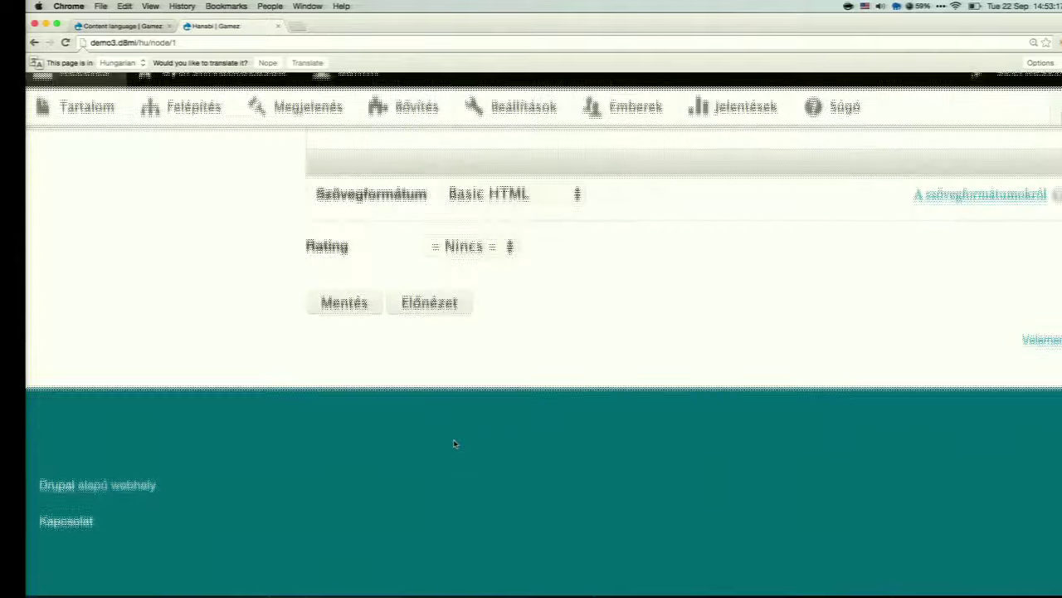
scroll(454, 445, "up", 10)
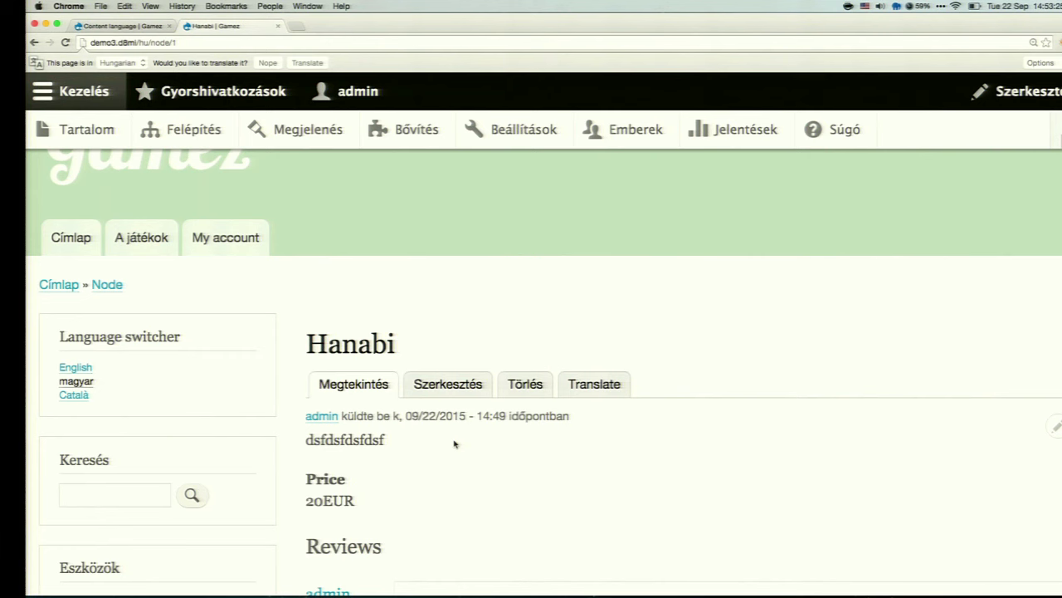
scroll(454, 444, "down", 2)
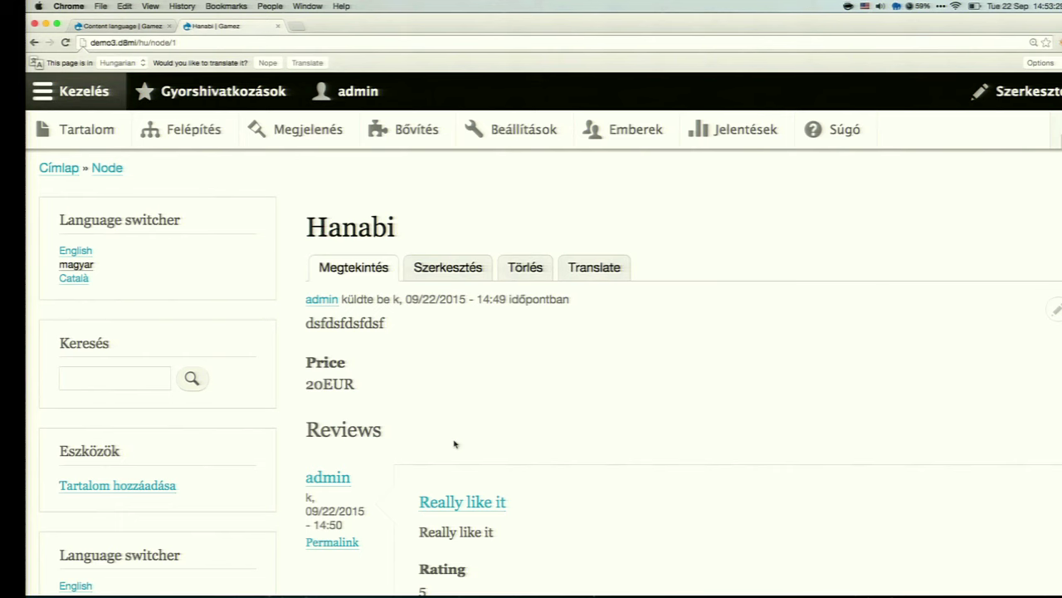
scroll(454, 444, "down", 3)
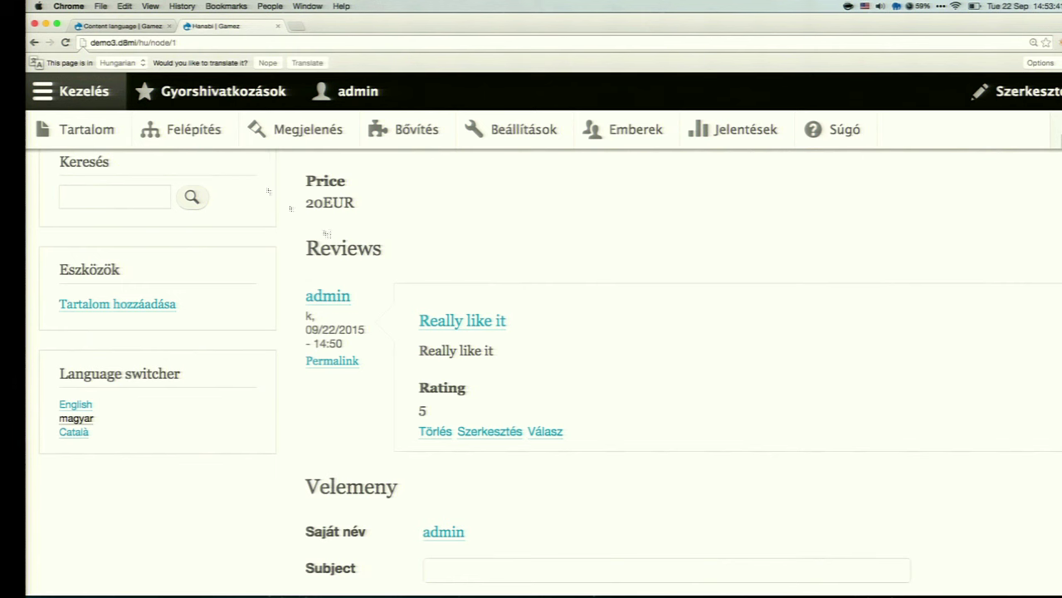
left_click(34, 44)
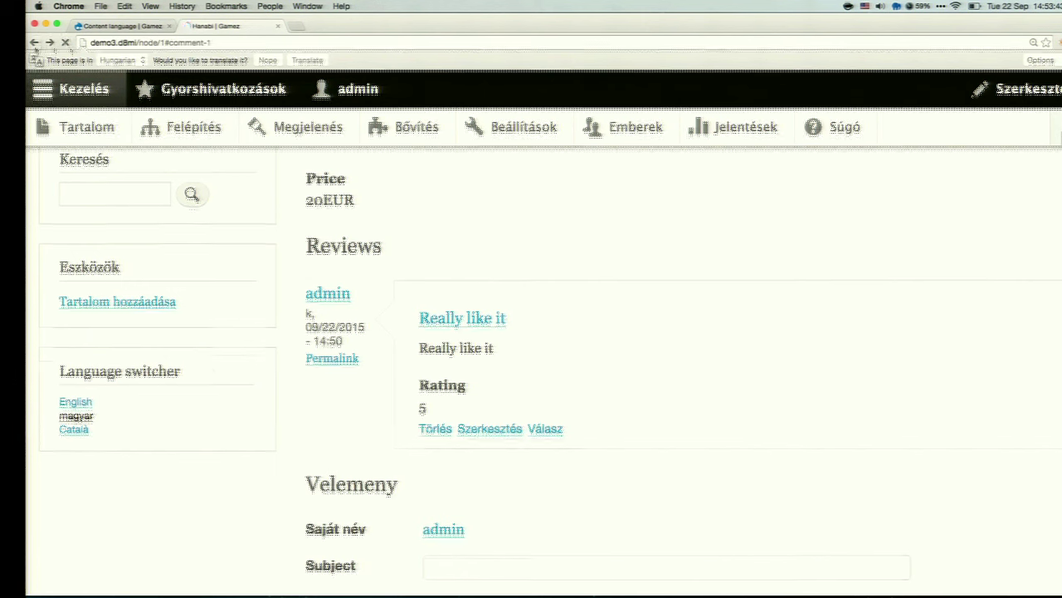
Open the settings of the Reviews field on the Game content type
left_click(178, 109)
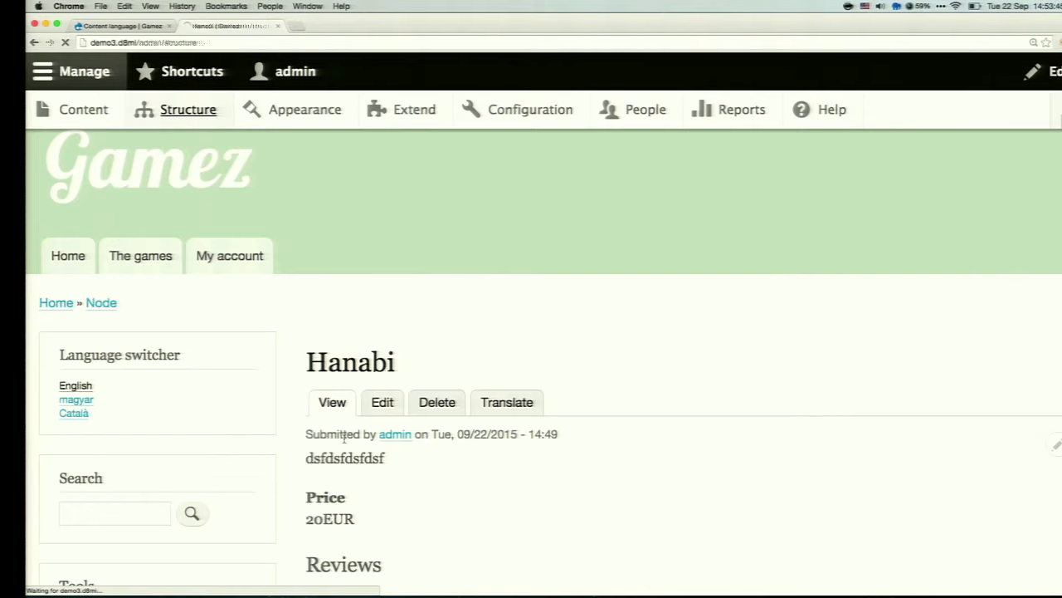
scroll(343, 437, "down", 1)
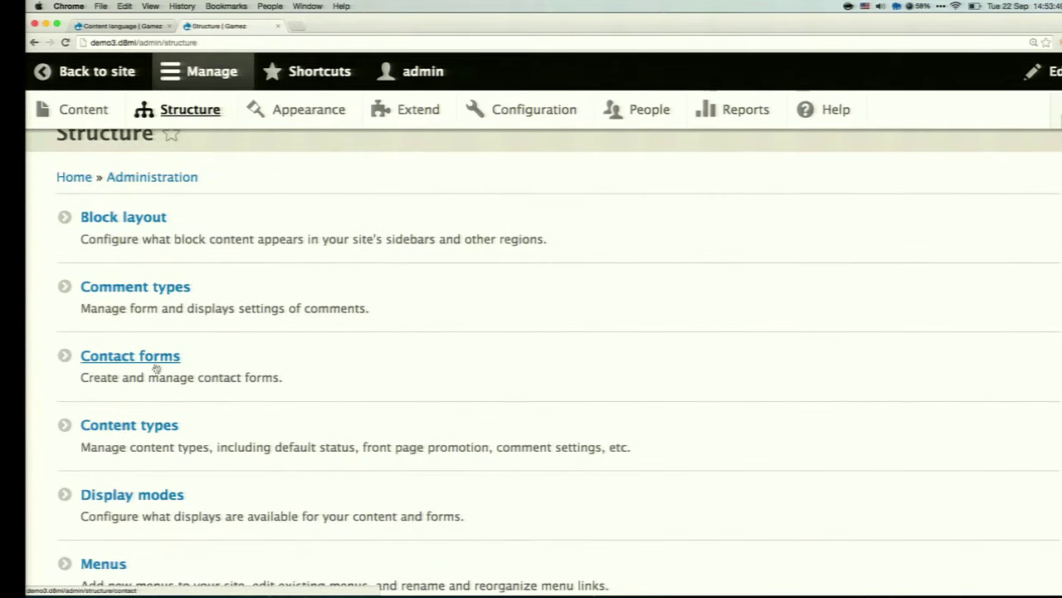
left_click(149, 421)
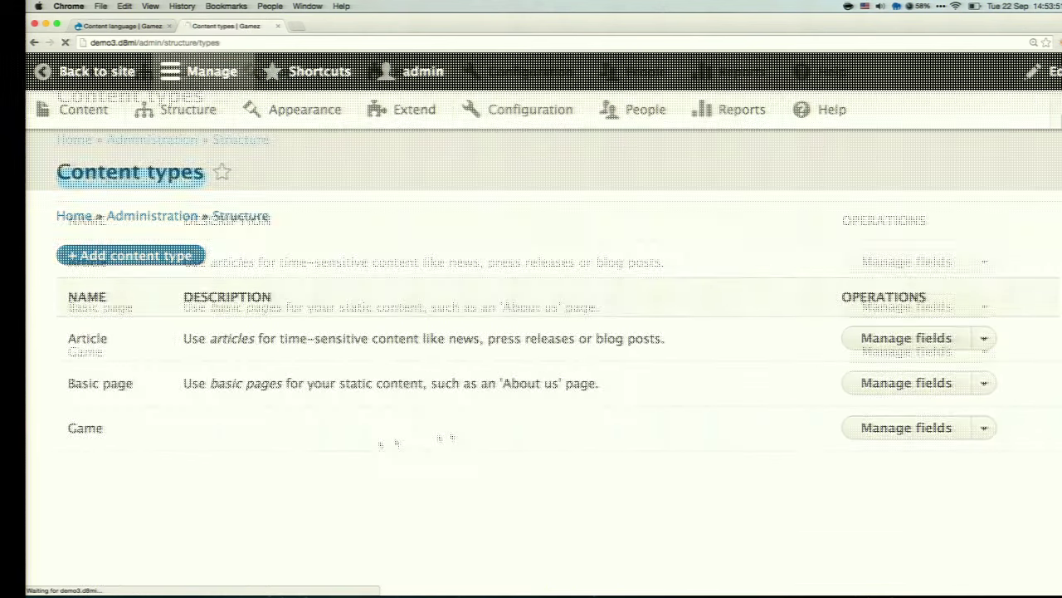
left_click(909, 439)
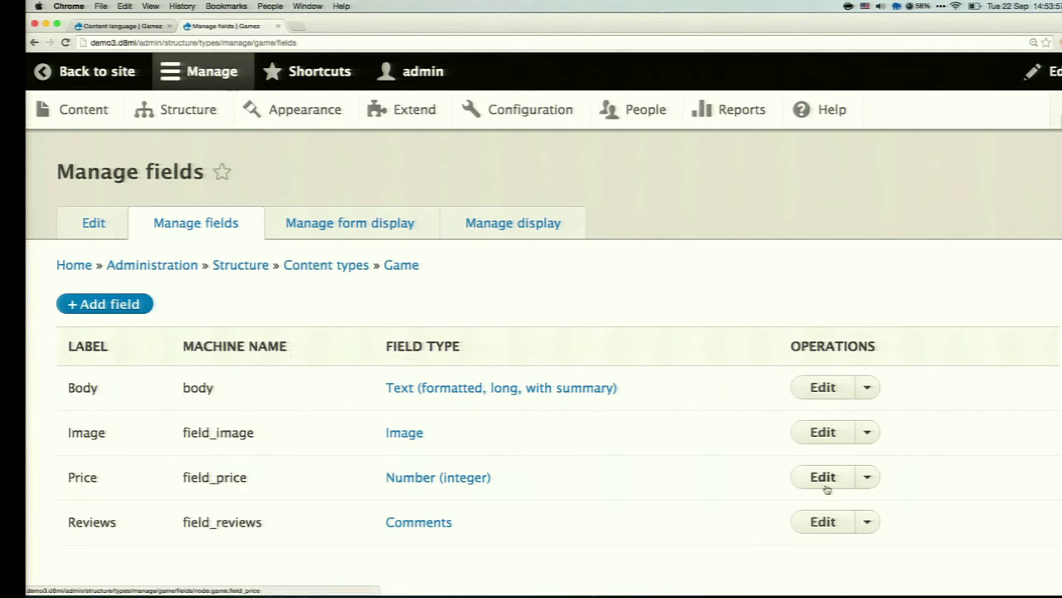
left_click(826, 525)
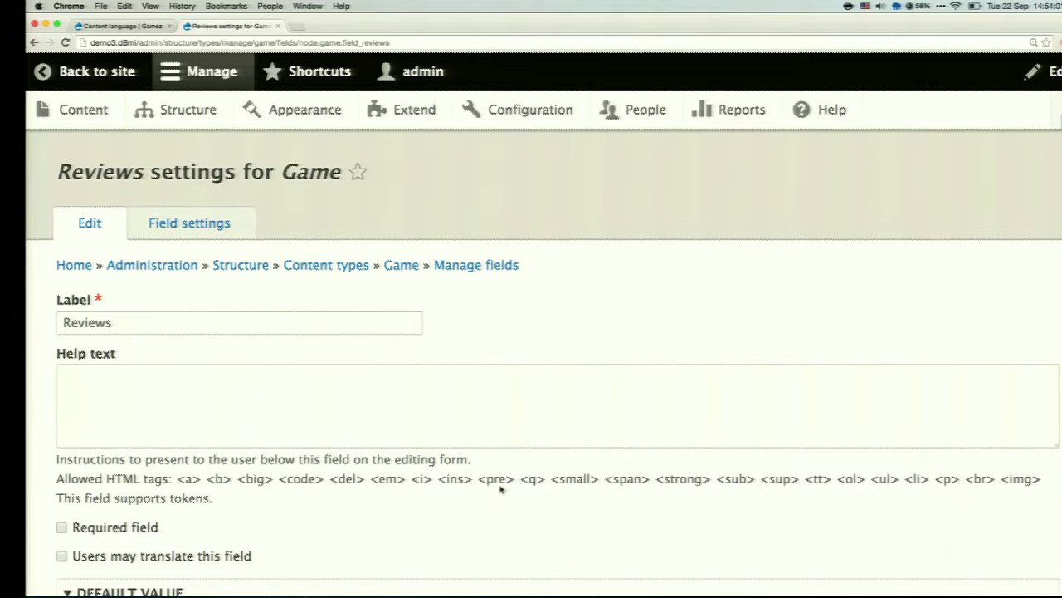
Examine the Reviews field's label and comment options, and return to the Hanabi page without saving
scroll(500, 490, "down", 5)
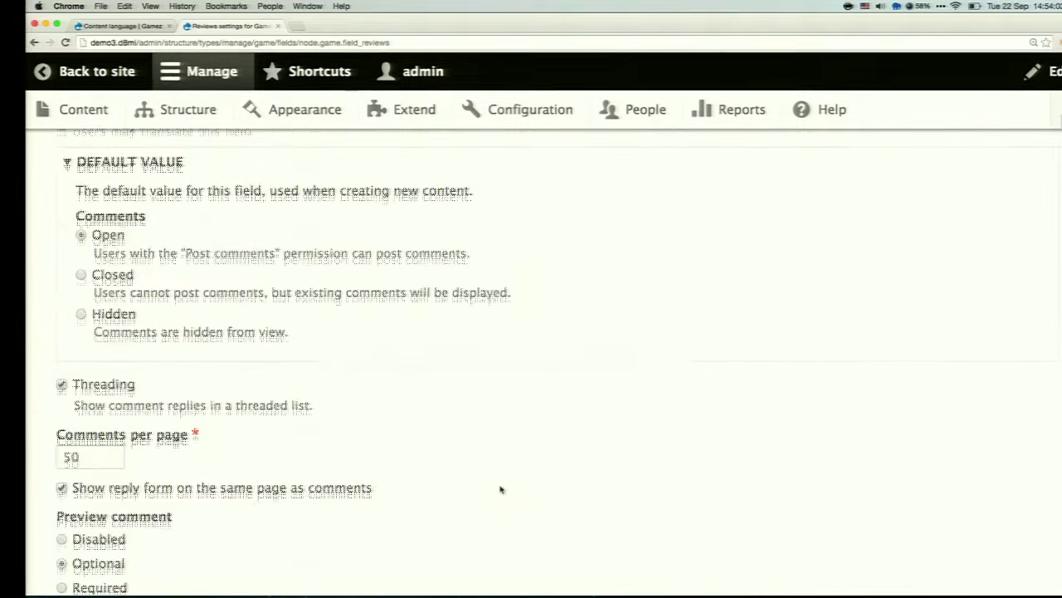
scroll(500, 489, "up", 3)
double_click(246, 171)
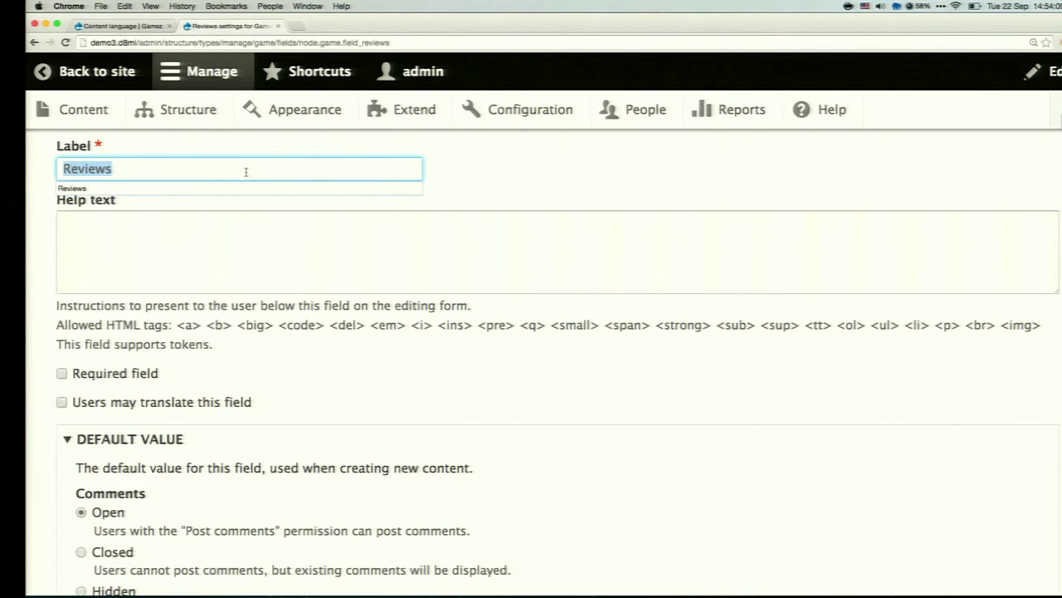
left_click(504, 198)
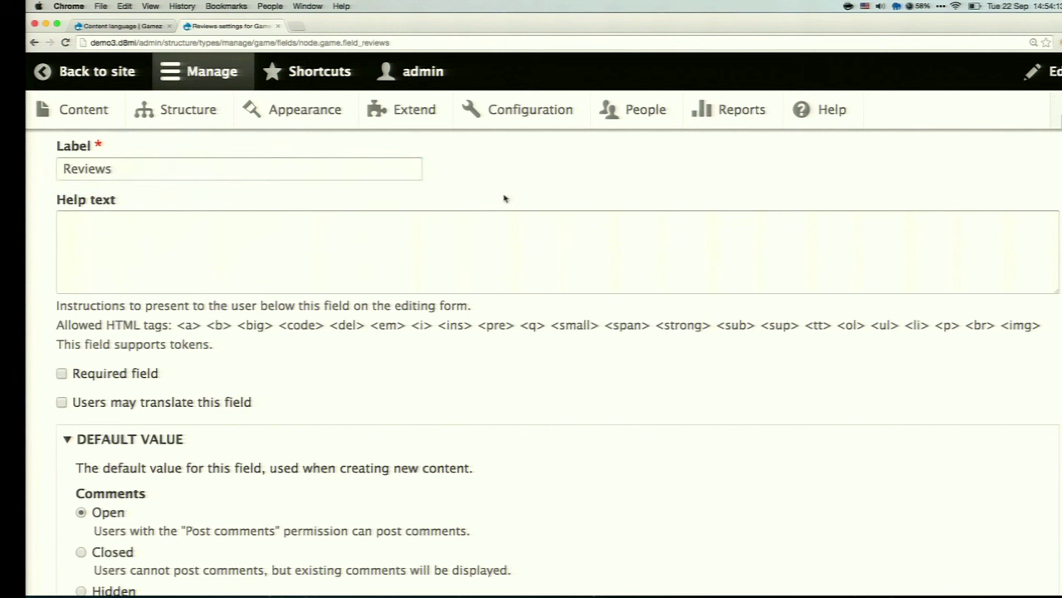
scroll(415, 265, "down", 4)
scroll(407, 267, "up", 6)
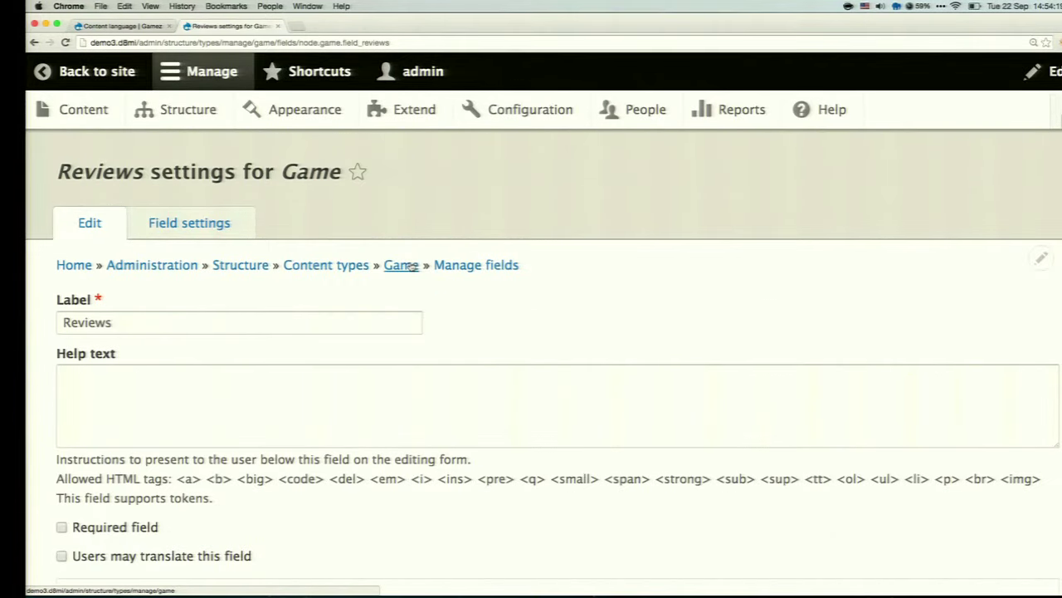
left_click(91, 73)
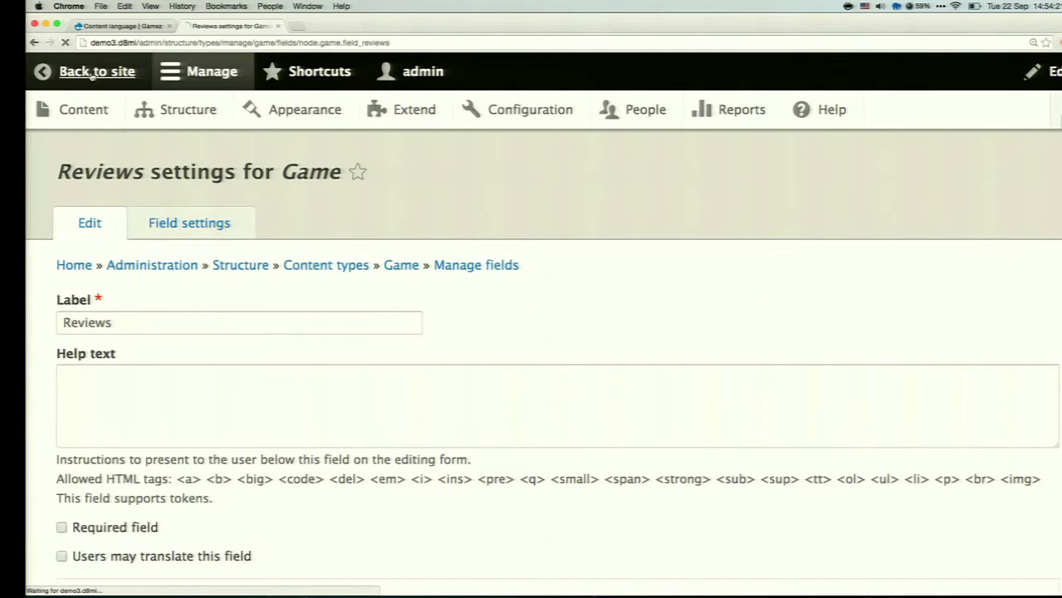
Add a Hungarian translation of the Hanabi game with "HU" added to the body text, and save it
scroll(458, 296, "down", 5)
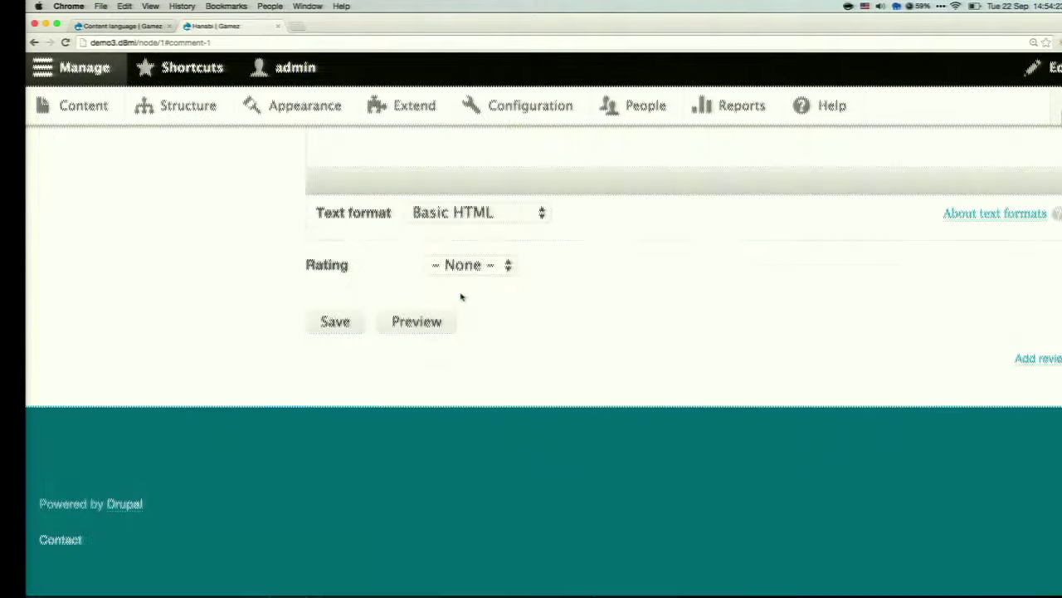
scroll(462, 297, "up", 8)
left_click(512, 459)
left_click(895, 392)
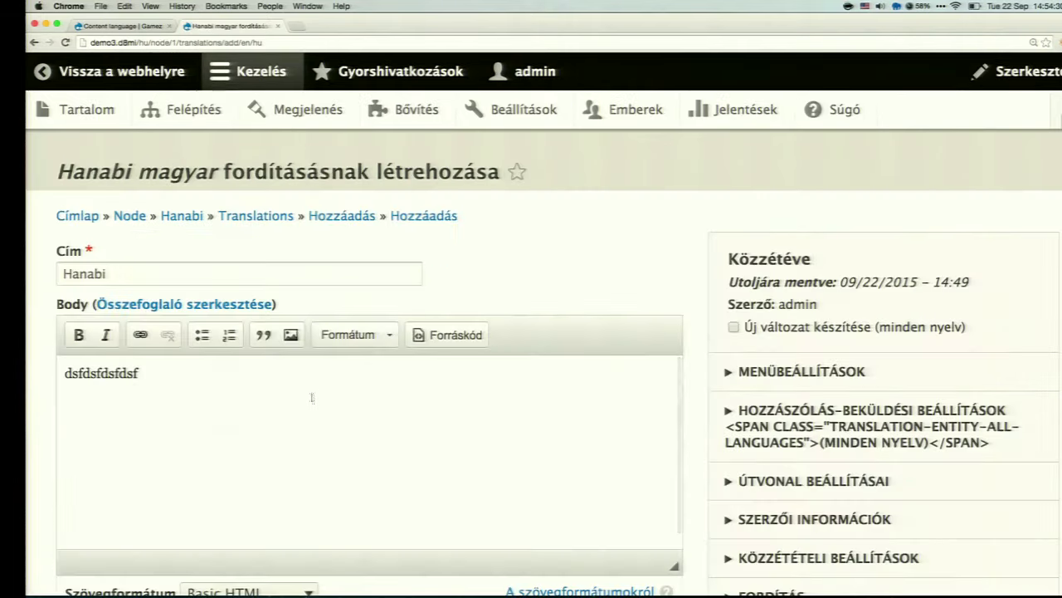
left_click(316, 397)
type("HU")
scroll(145, 493, "down", 5)
left_click(145, 493)
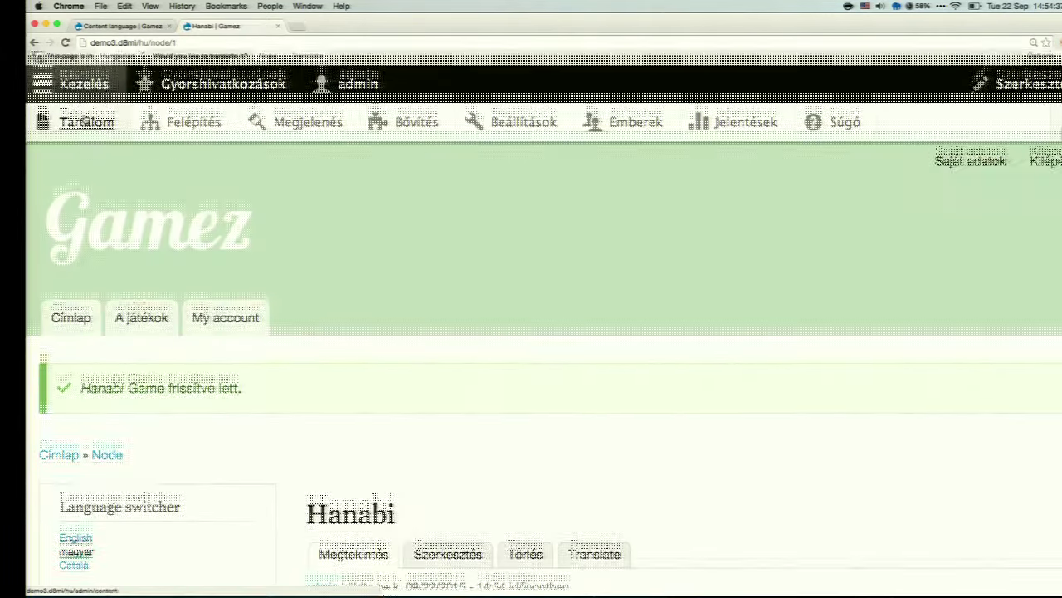
Open the content overview in English and examine the listed Hanabi entries and the available columns
left_click(87, 122)
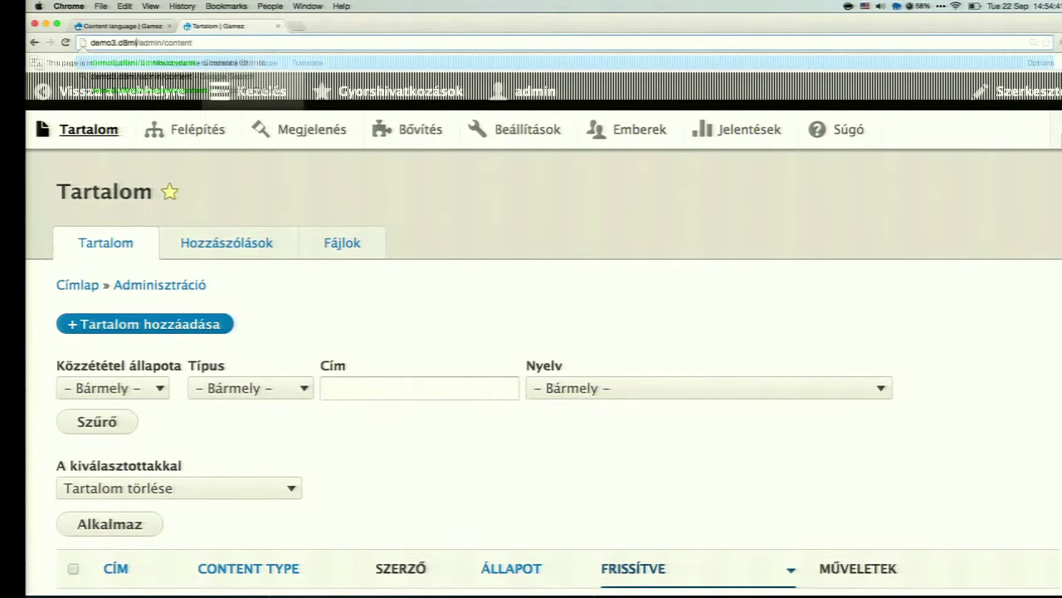
key("super+r")
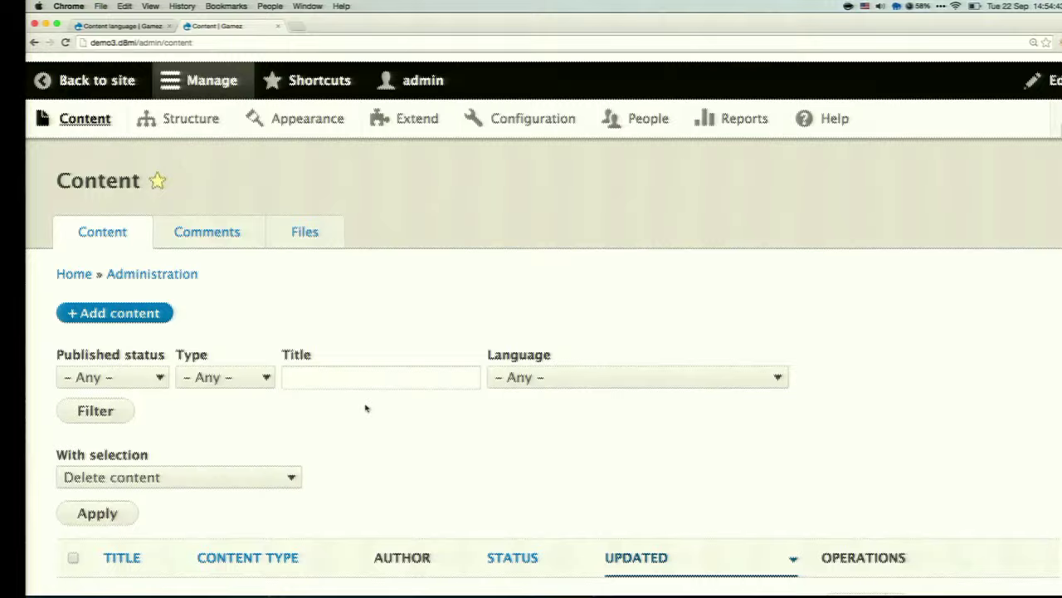
scroll(365, 408, "down", 3)
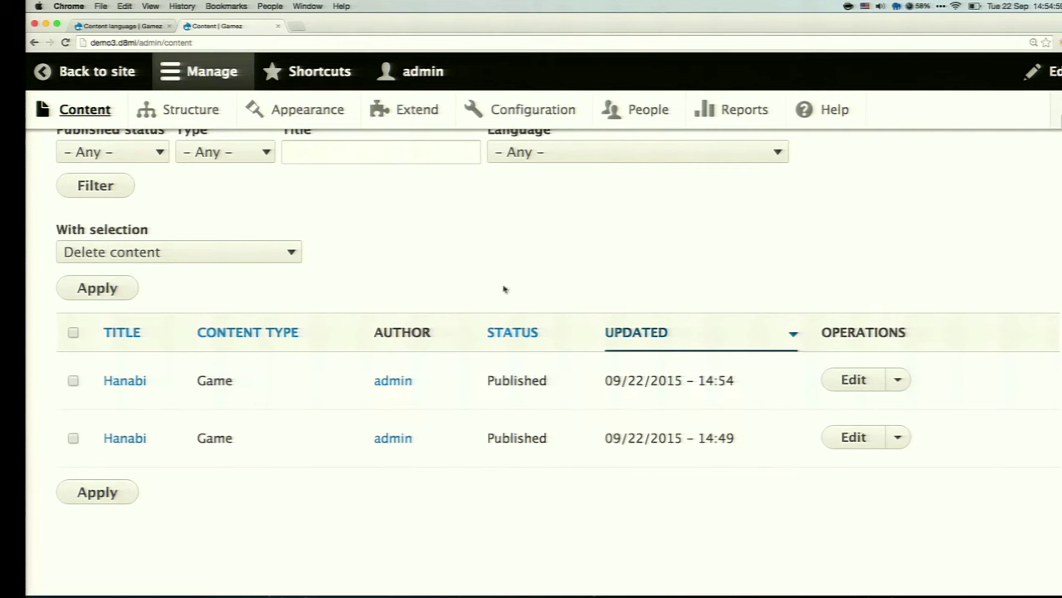
scroll(504, 289, "up", 5)
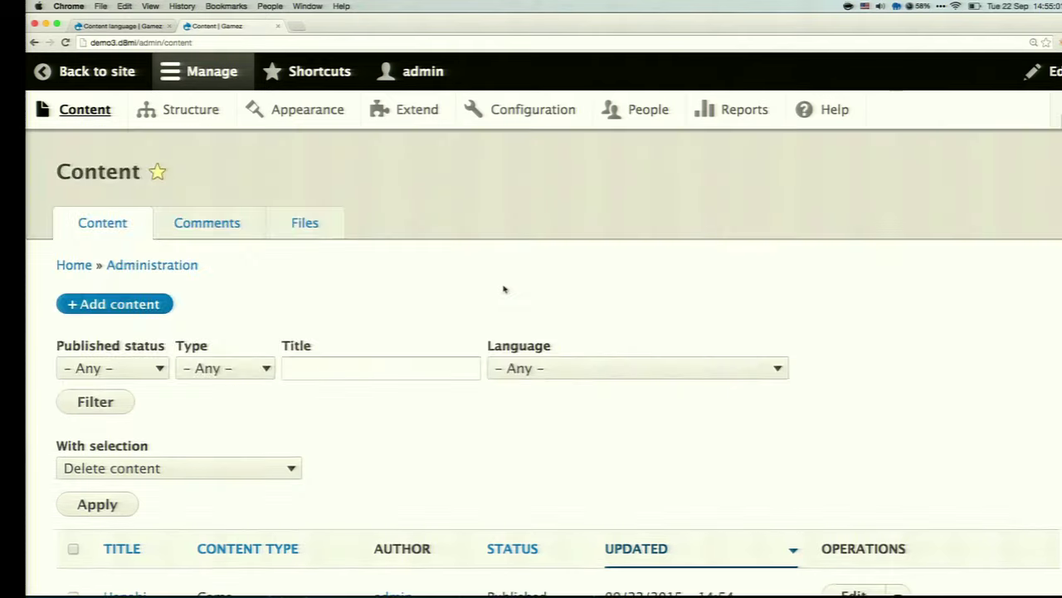
Open the Content view from the site's list of views for editing
left_click(190, 110)
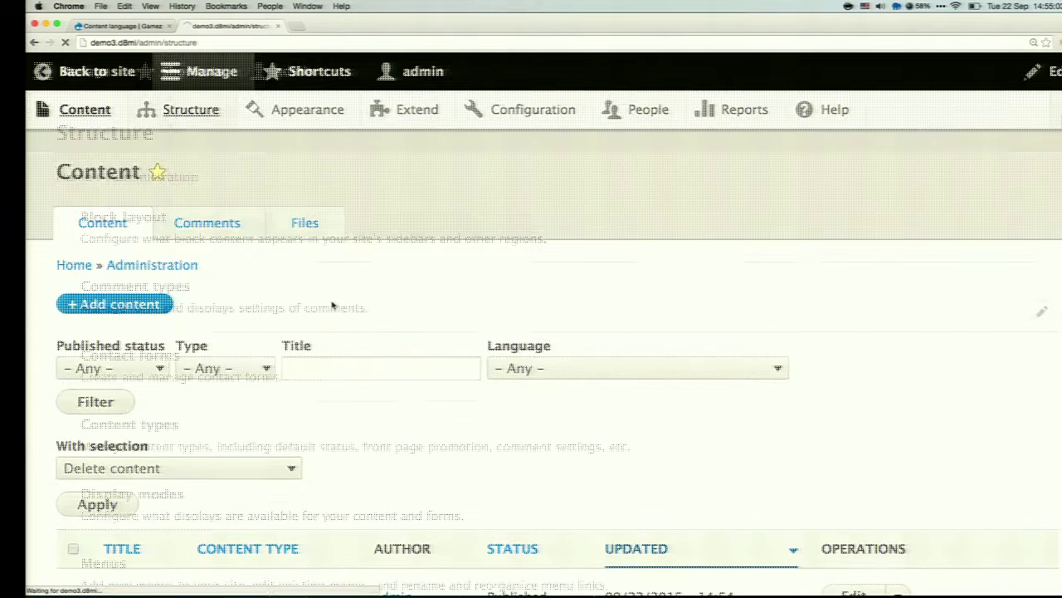
scroll(321, 432, "down", 4)
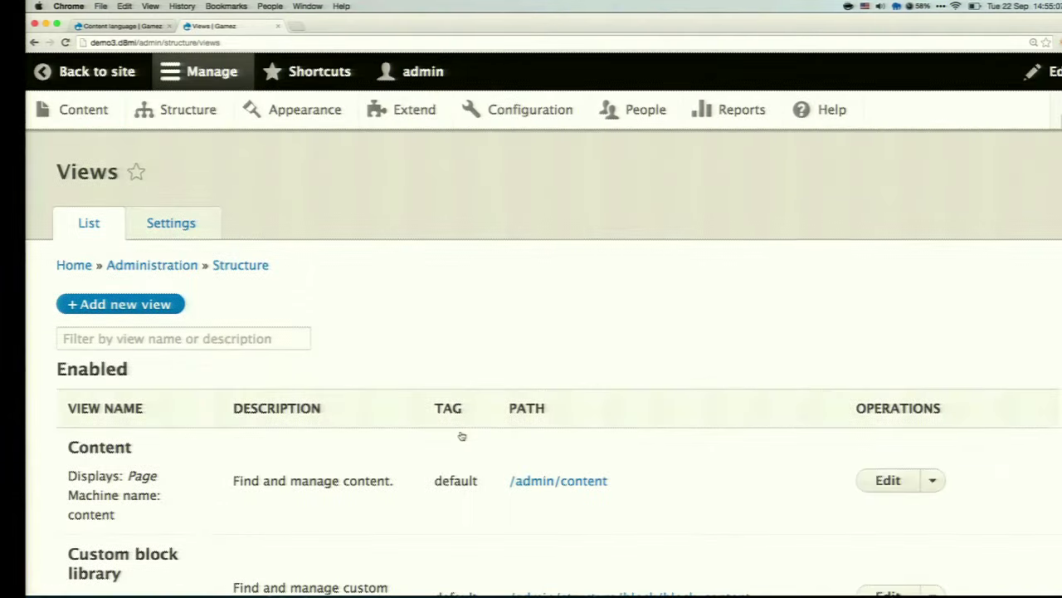
scroll(462, 436, "down", 3)
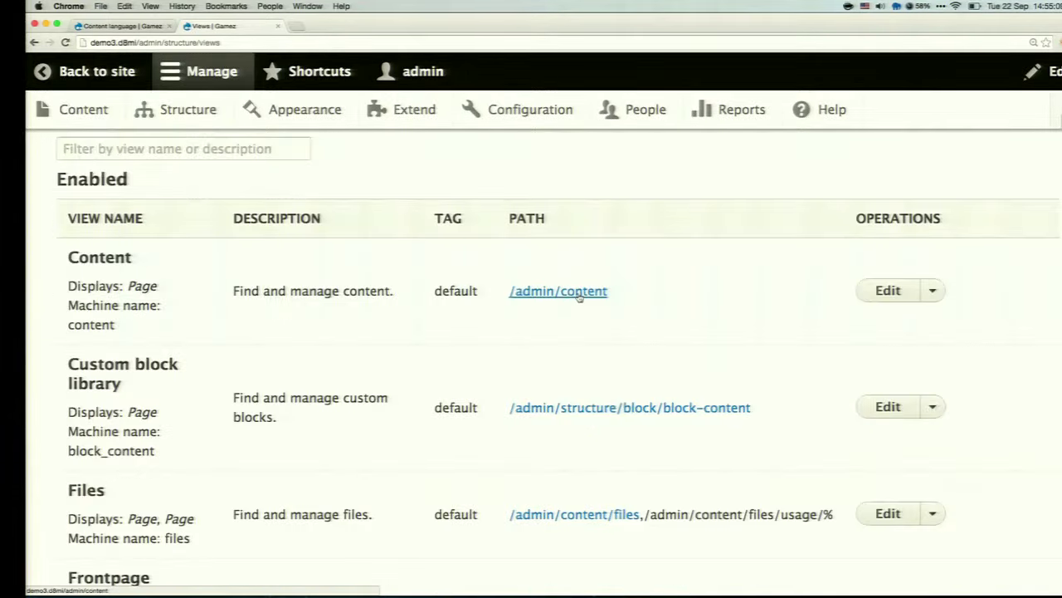
left_click(886, 291)
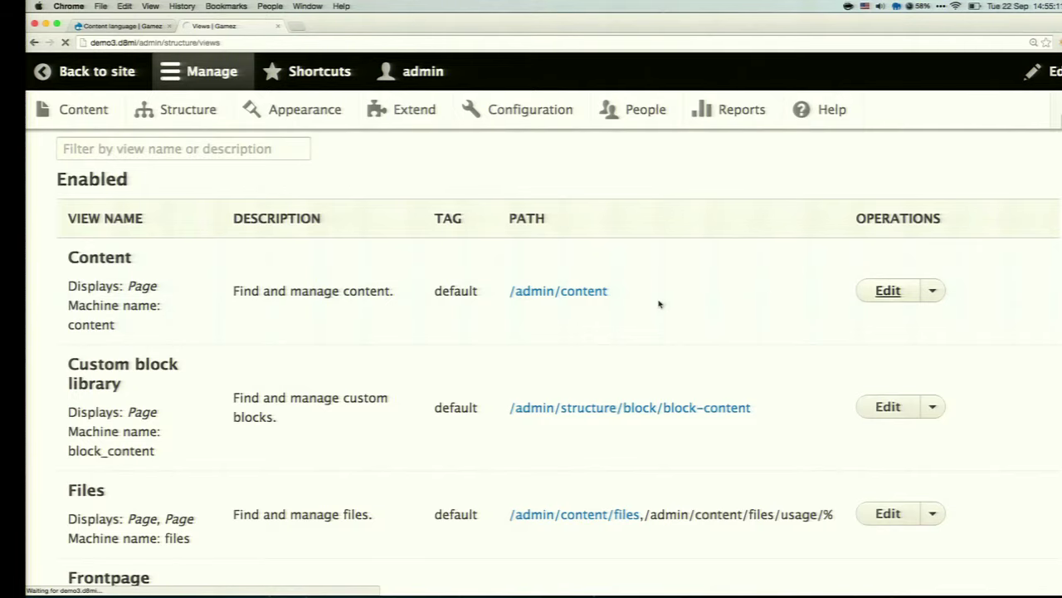
Add the "Content: Translation language" field to all displays of the Content view and check it in the preview
scroll(362, 393, "down", 1)
scroll(361, 392, "down", 4)
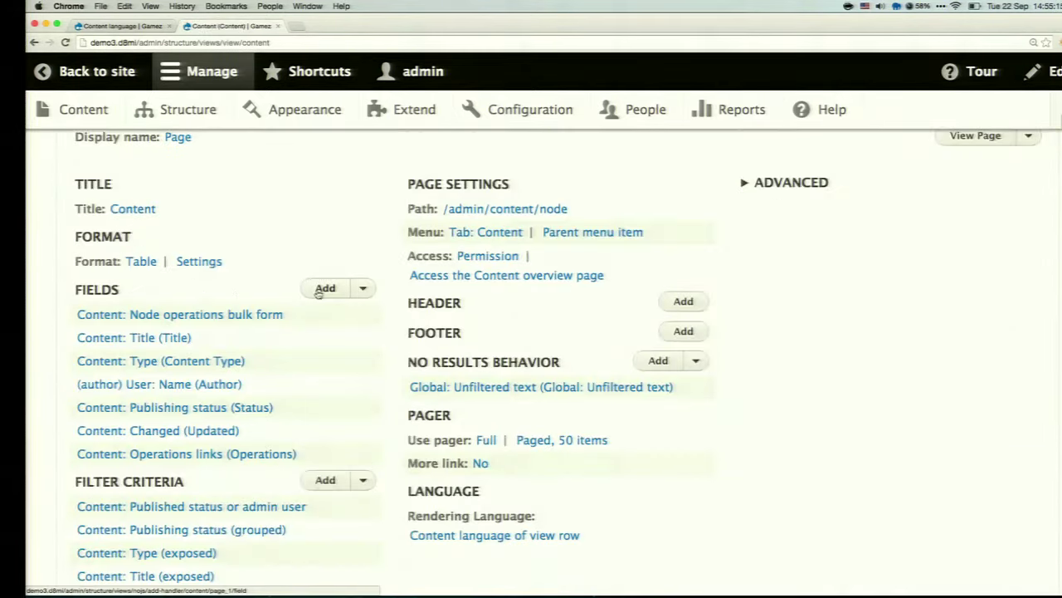
left_click(318, 292)
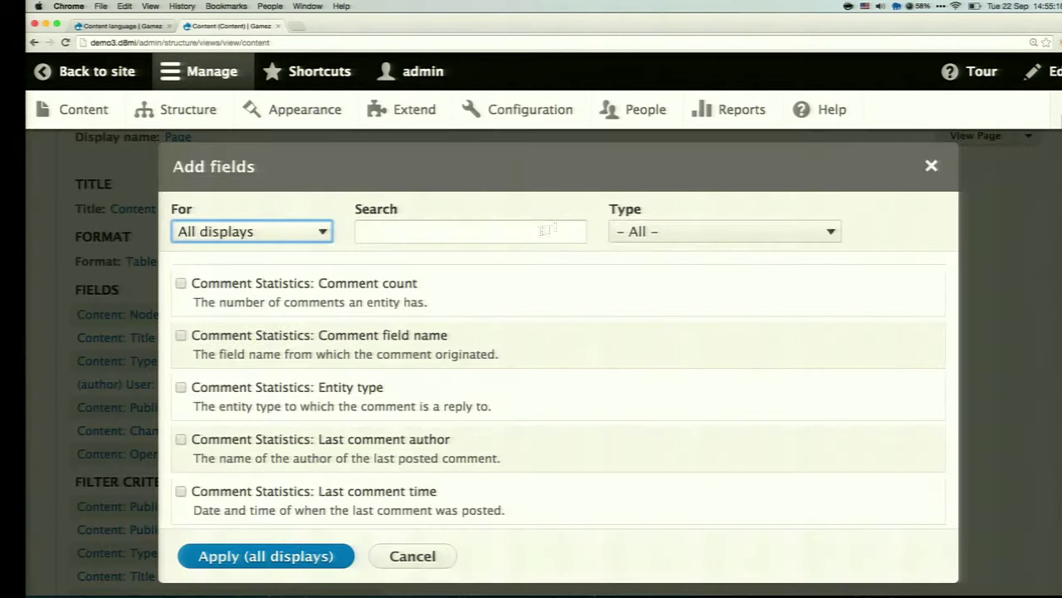
left_click(546, 232)
type("translat")
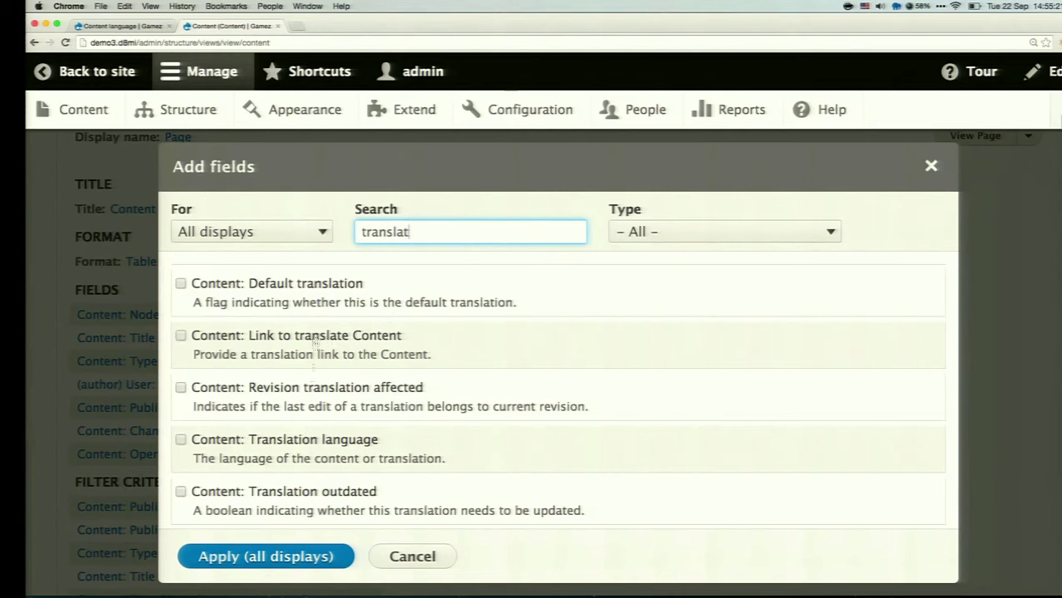
left_click(343, 449)
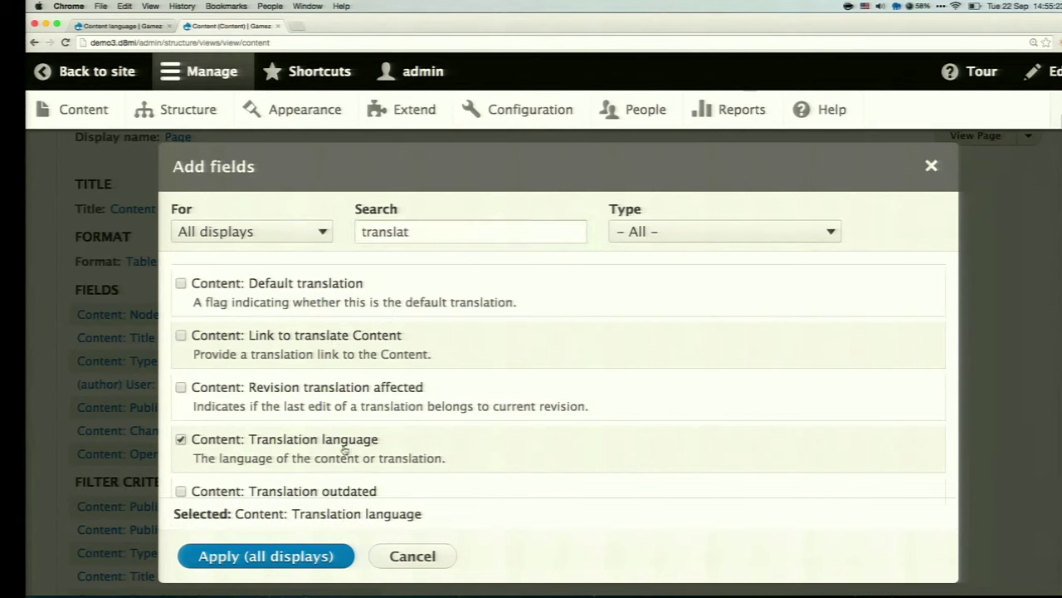
left_click(299, 556)
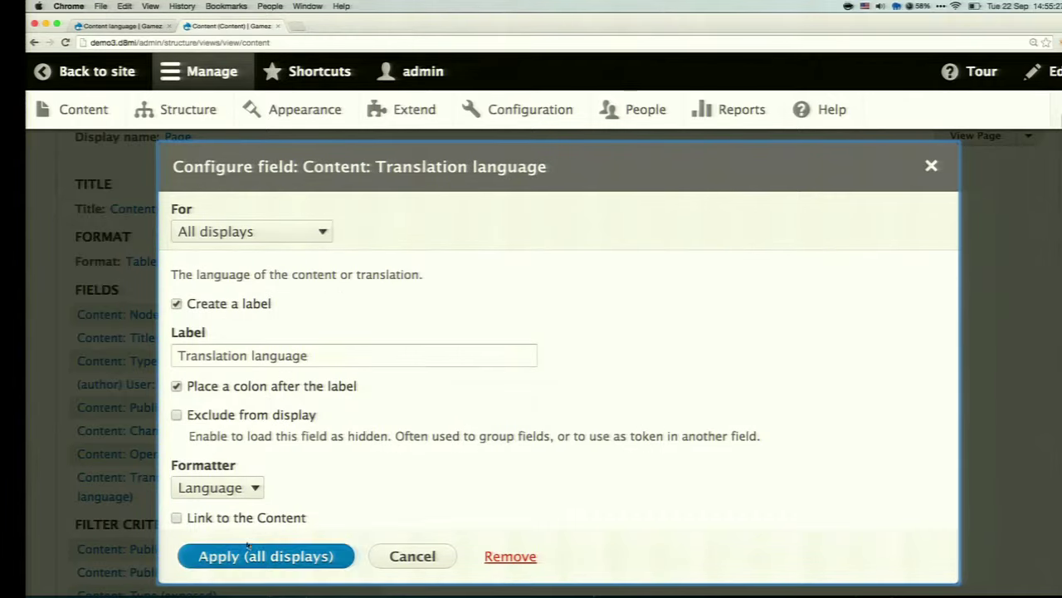
left_click(254, 549)
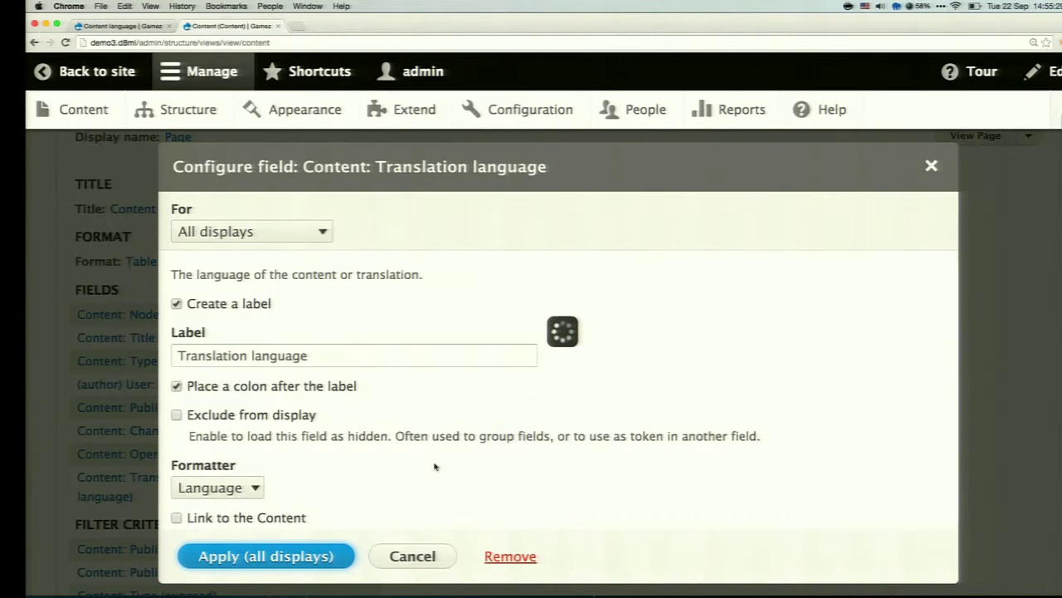
scroll(334, 434, "down", 10)
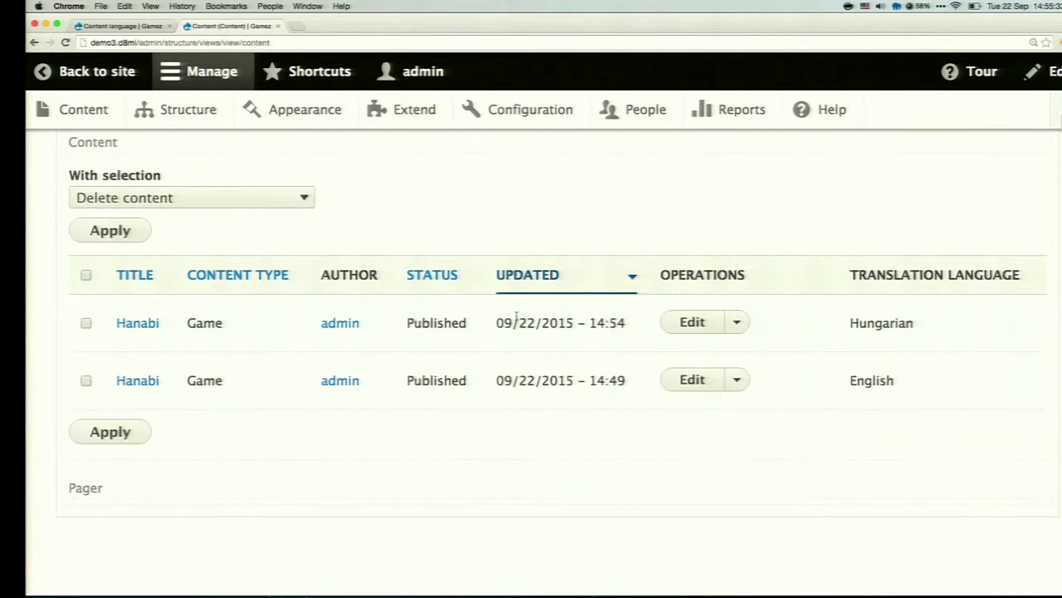
Move the Translation language field directly before Operations links for all displays of the Content view, and save the view
scroll(516, 316, "up", 15)
scroll(516, 316, "up", 3)
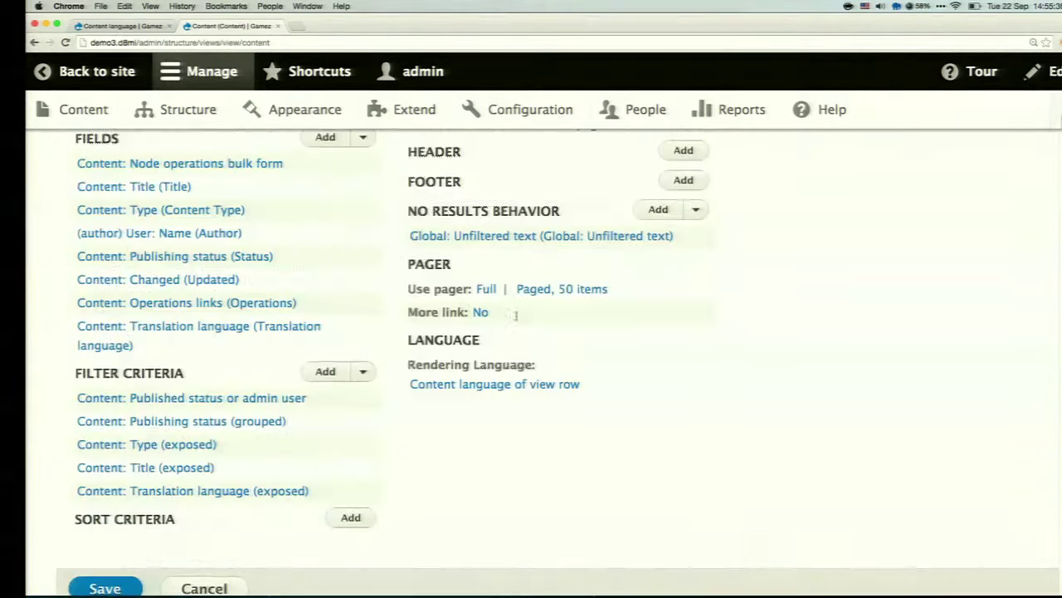
left_click(363, 137)
left_click(313, 155)
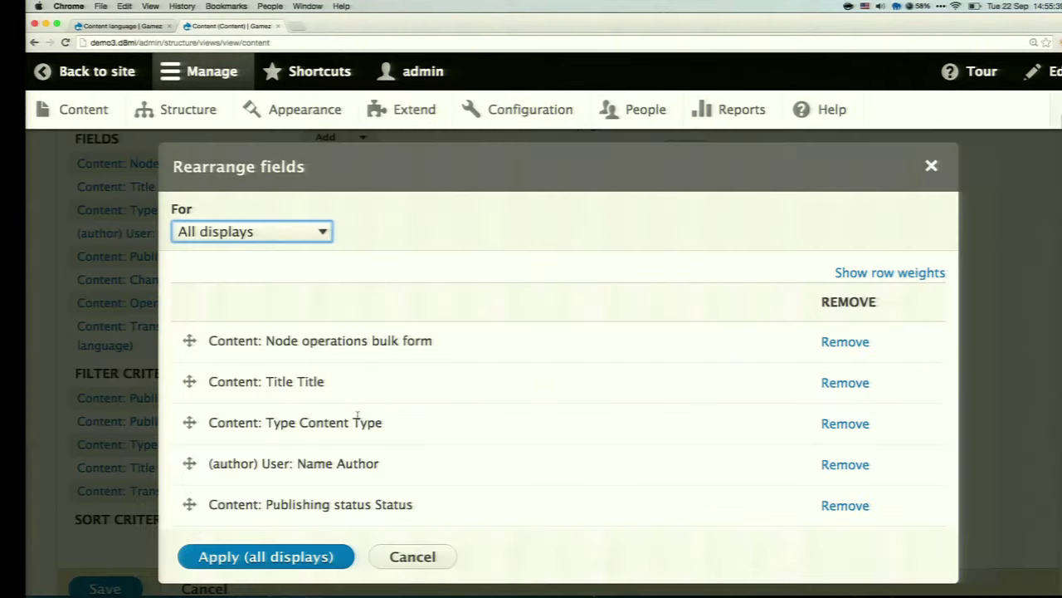
scroll(202, 495, "down", 3)
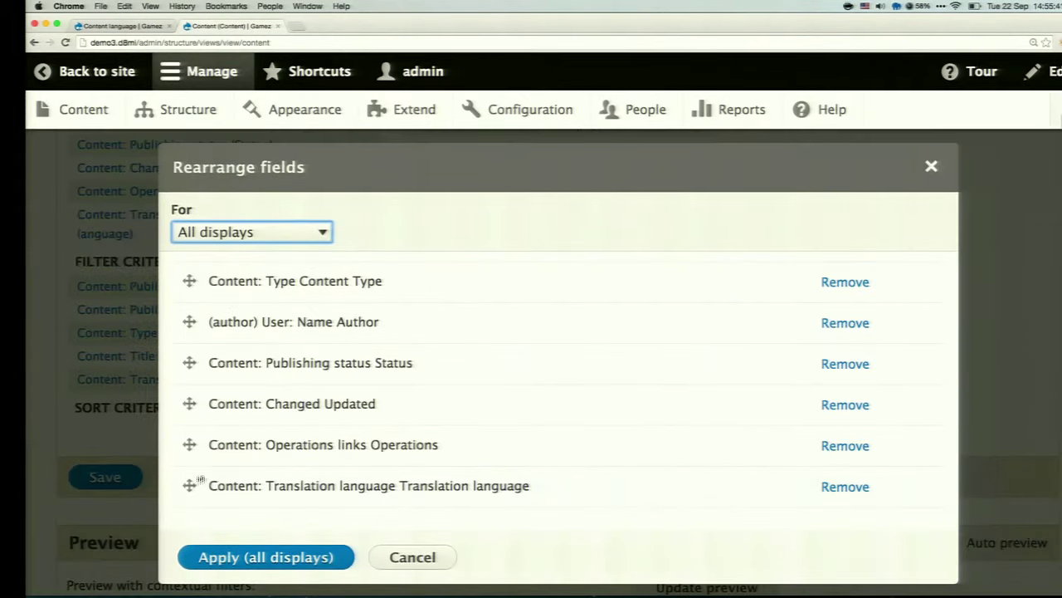
left_click_drag(185, 484, 189, 455)
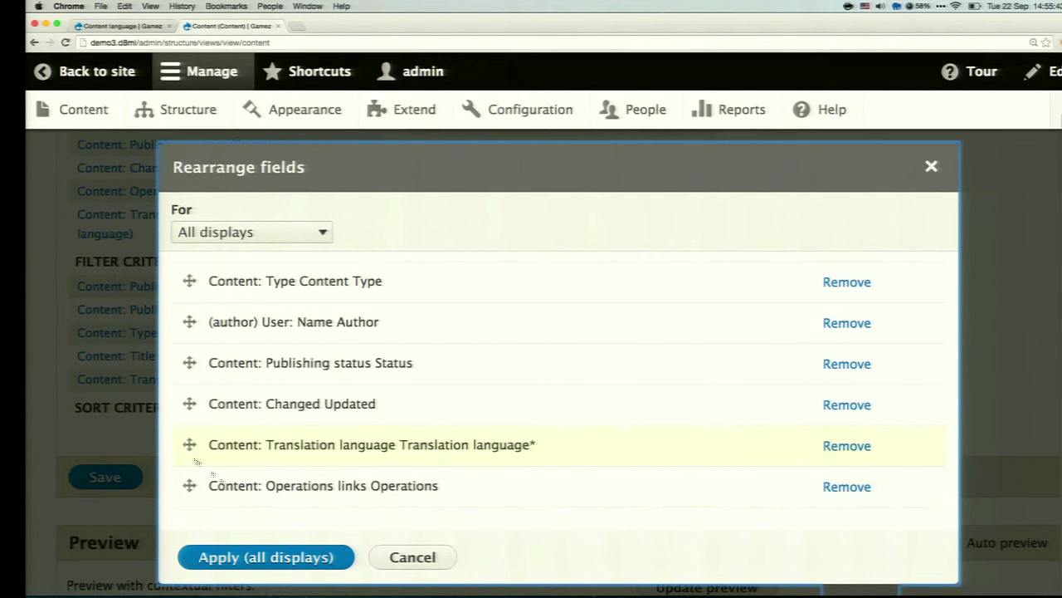
left_click(253, 557)
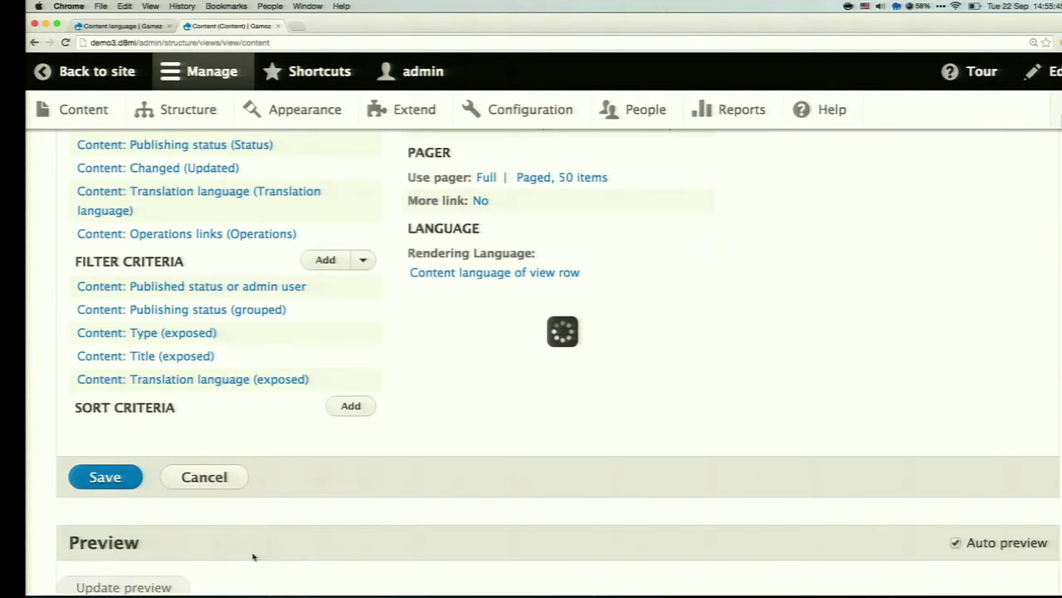
scroll(315, 540, "up", 1)
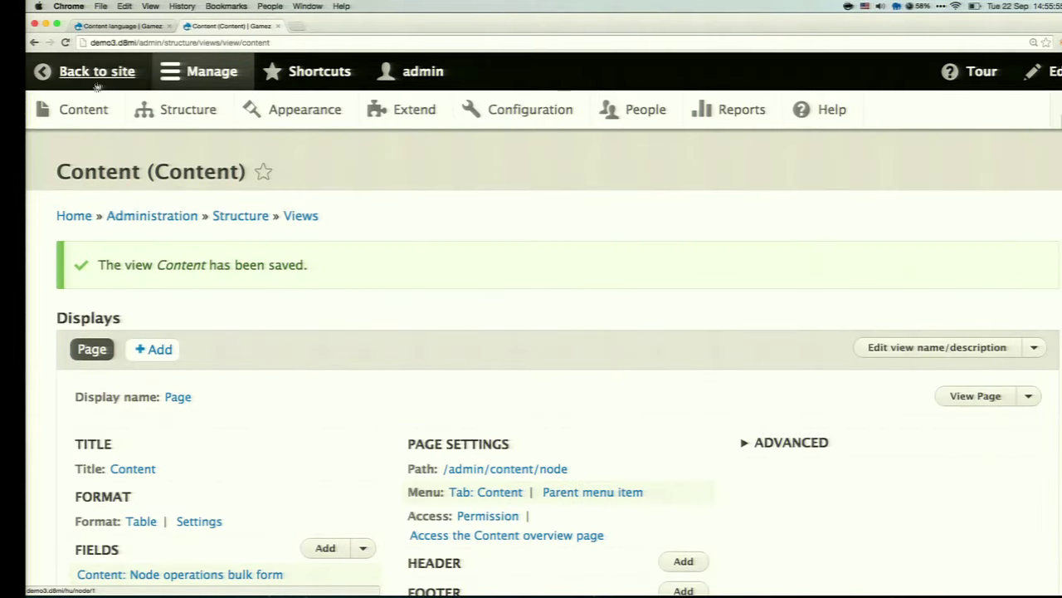
Open the content overview in English and filter it by the Hungarian language
left_click(96, 84)
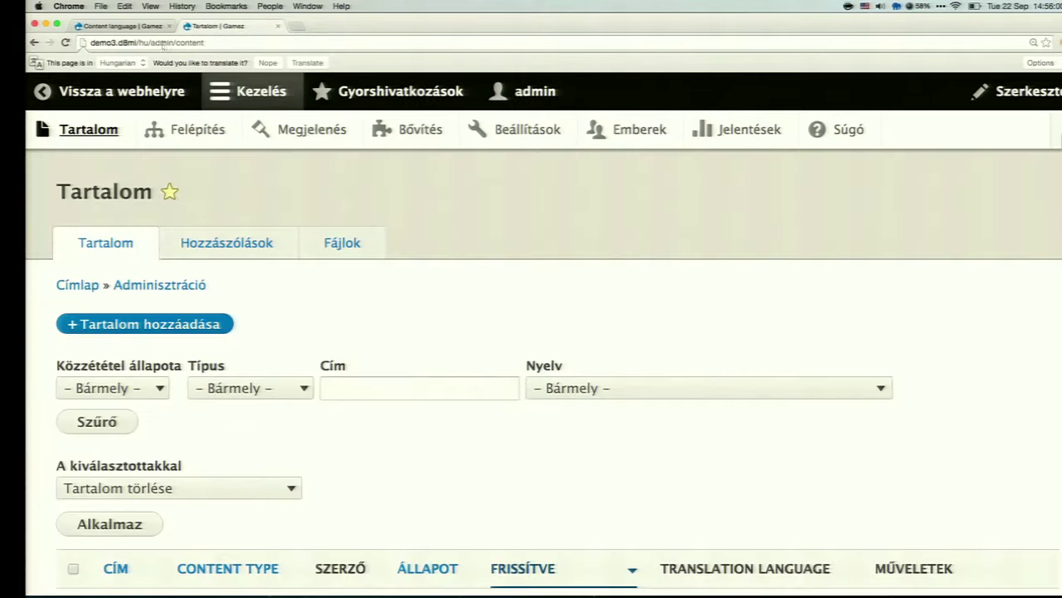
left_click(161, 42)
key("Return")
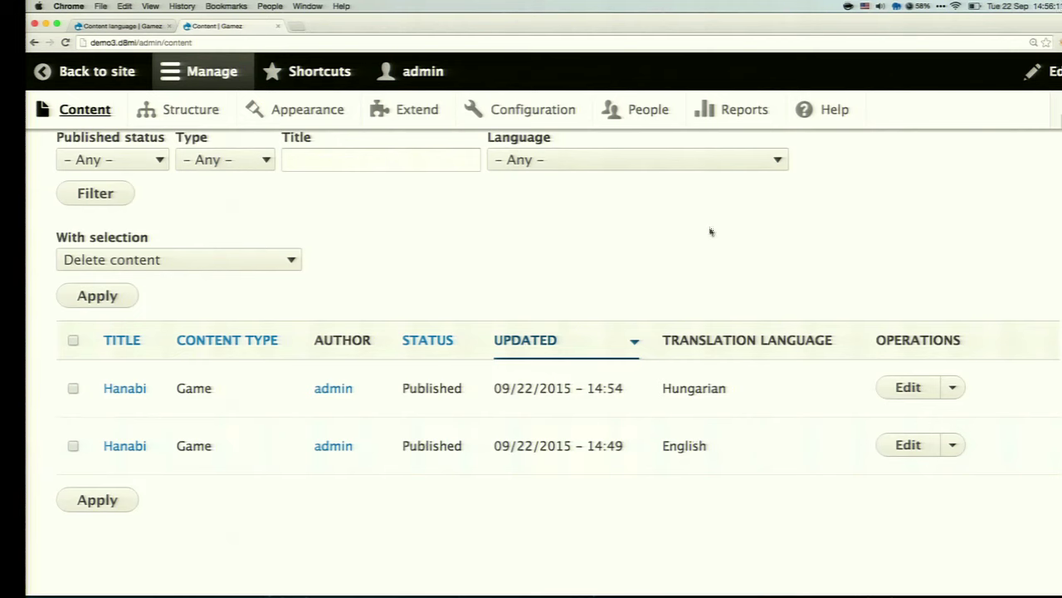
left_click(740, 163)
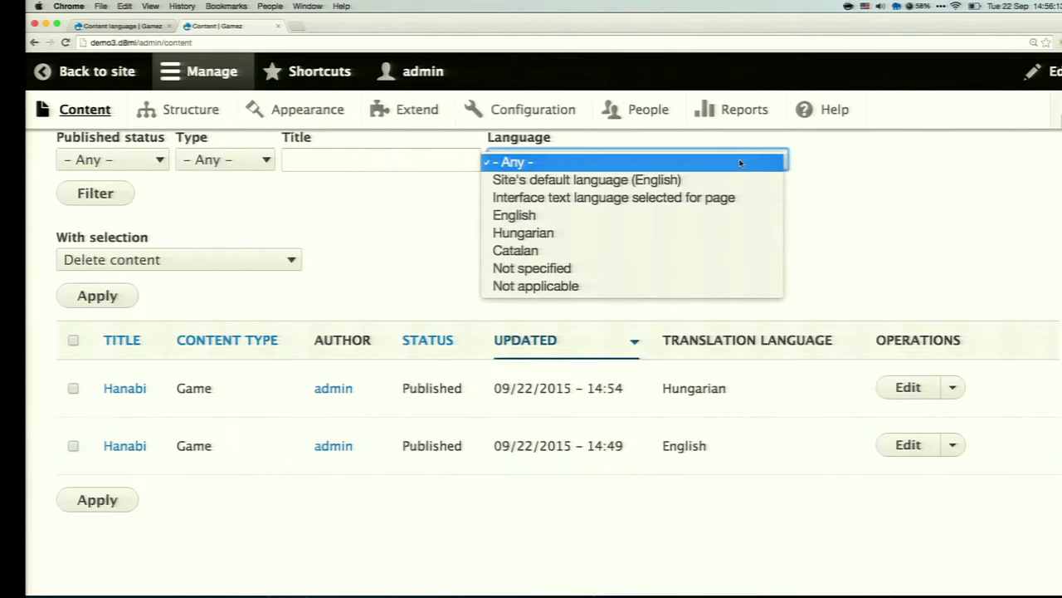
left_click(689, 233)
left_click(95, 193)
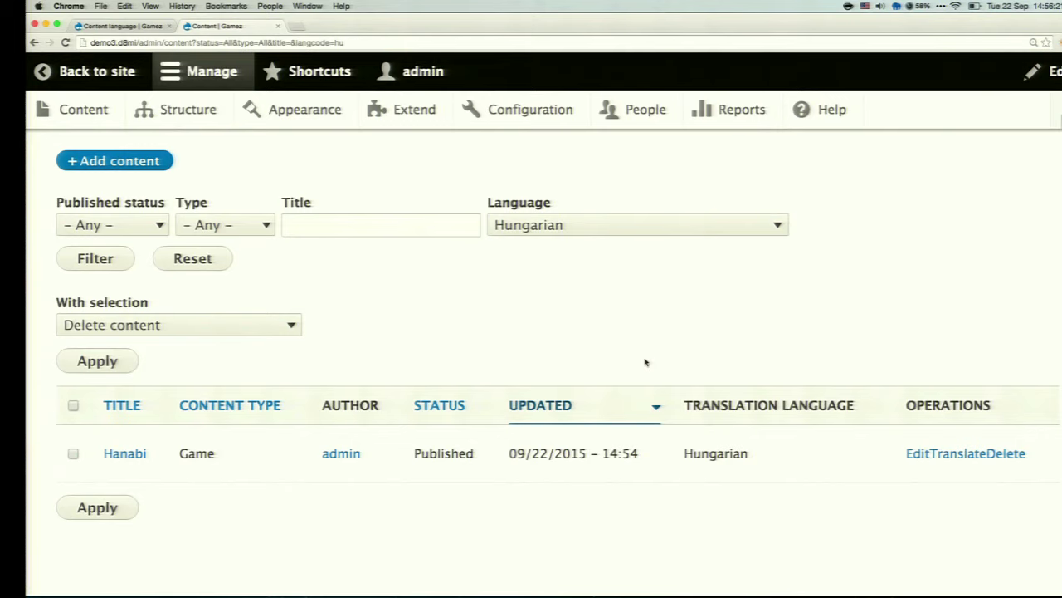
Reopen the Content view for editing from the site's list of views
scroll(646, 362, "up", 3)
left_click(189, 110)
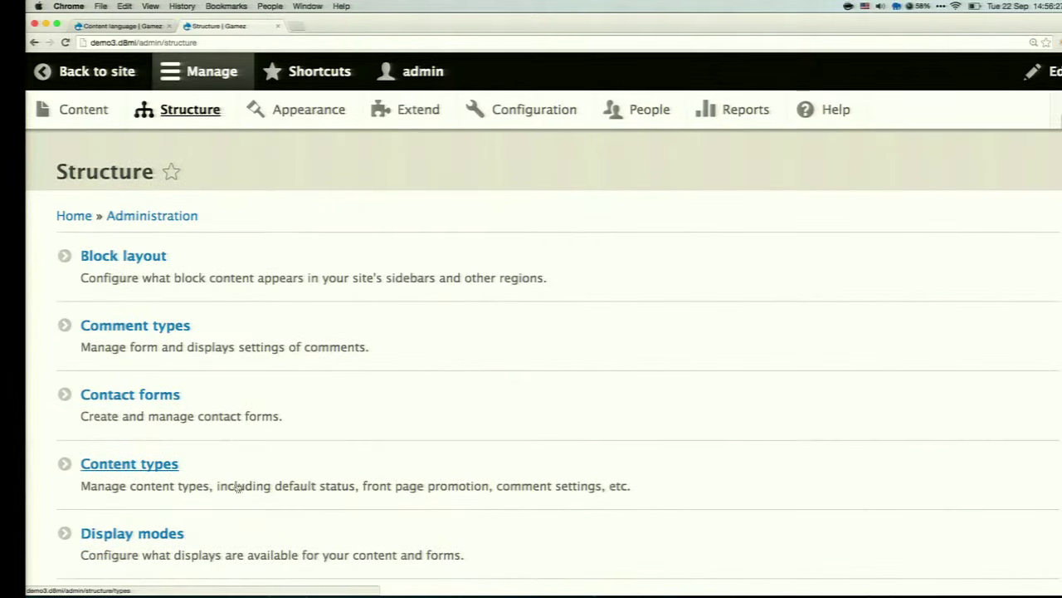
scroll(238, 488, "down", 3)
scroll(239, 488, "down", 3)
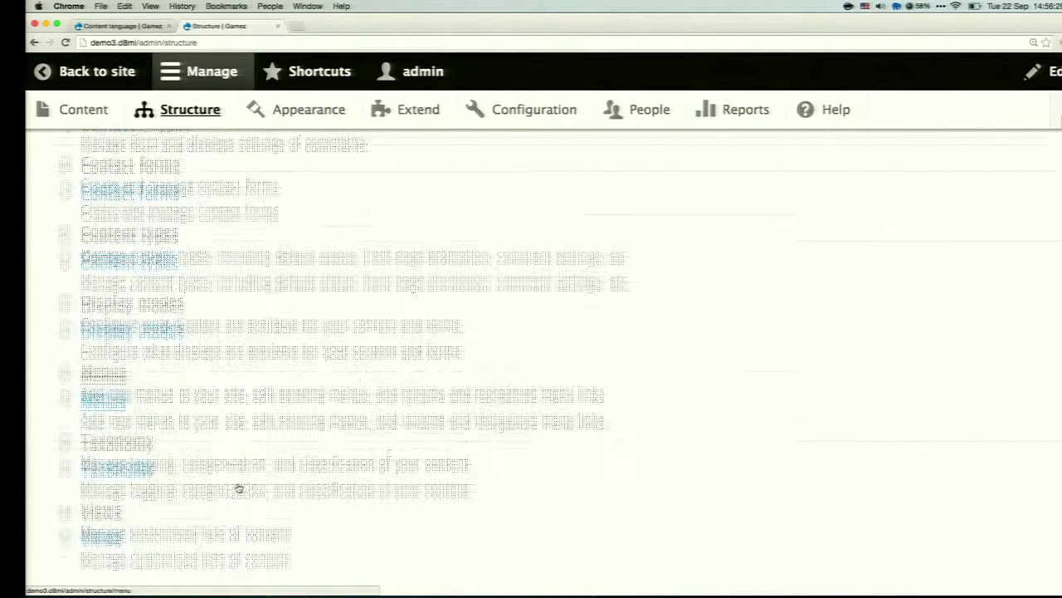
left_click(101, 472)
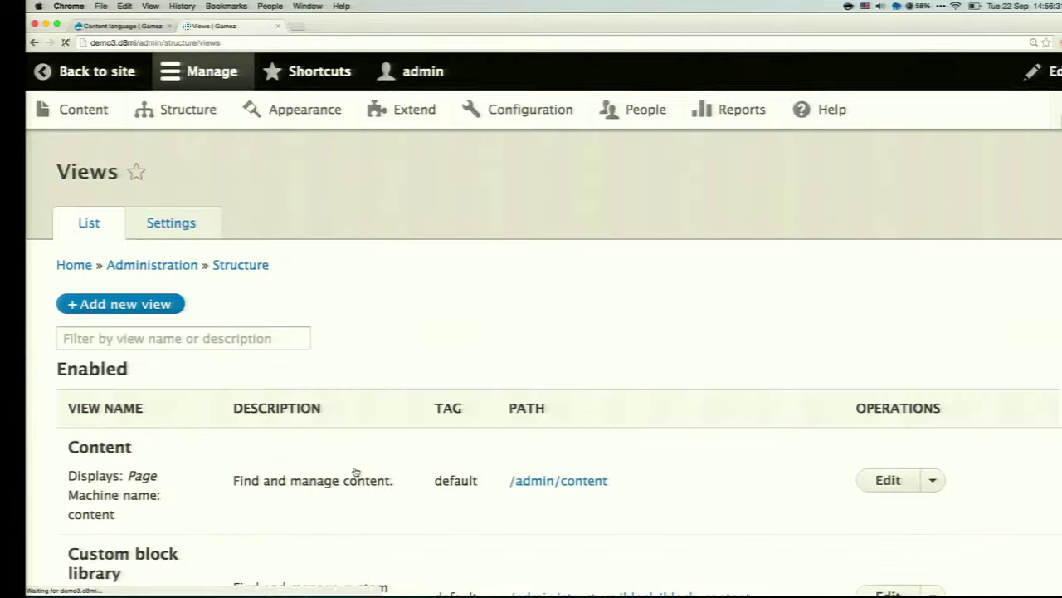
left_click(888, 481)
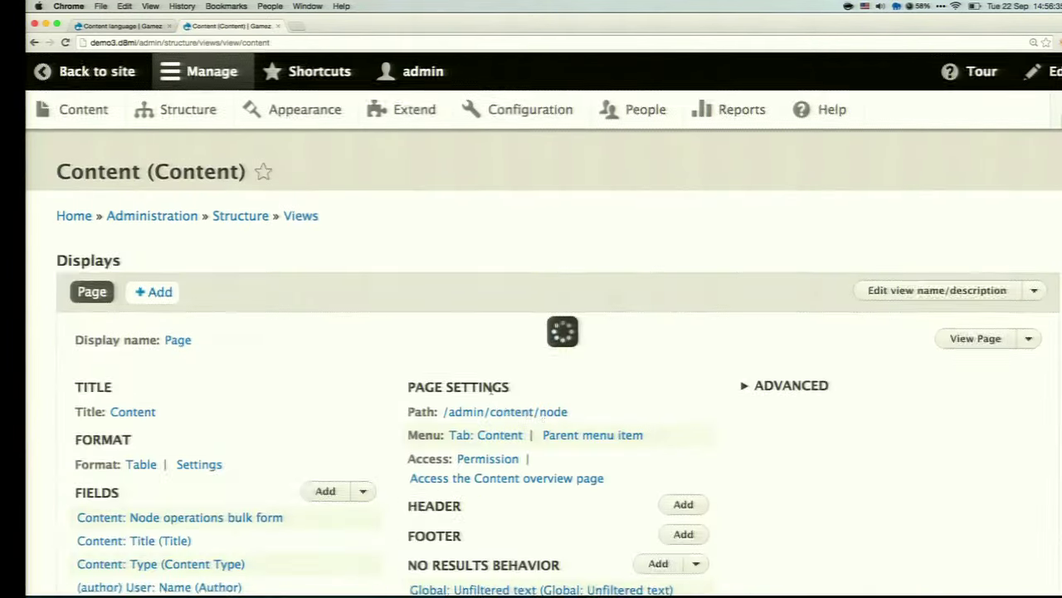
Examine the filter criteria and the available Rendering language options of the Content view's page display, then close the options without changes
scroll(491, 393, "down", 5)
scroll(491, 395, "down", 3)
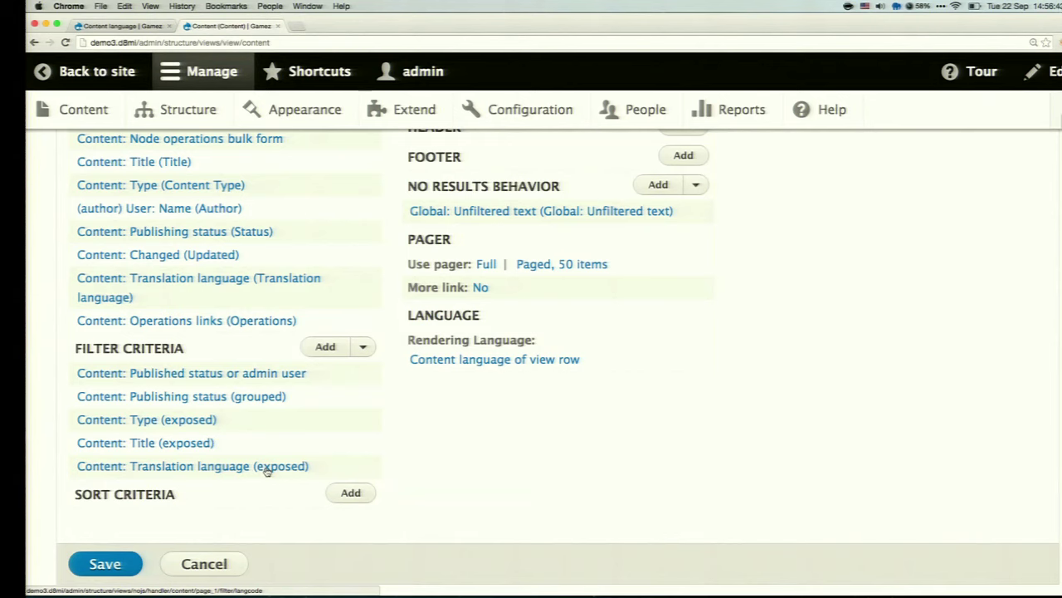
left_click(567, 360)
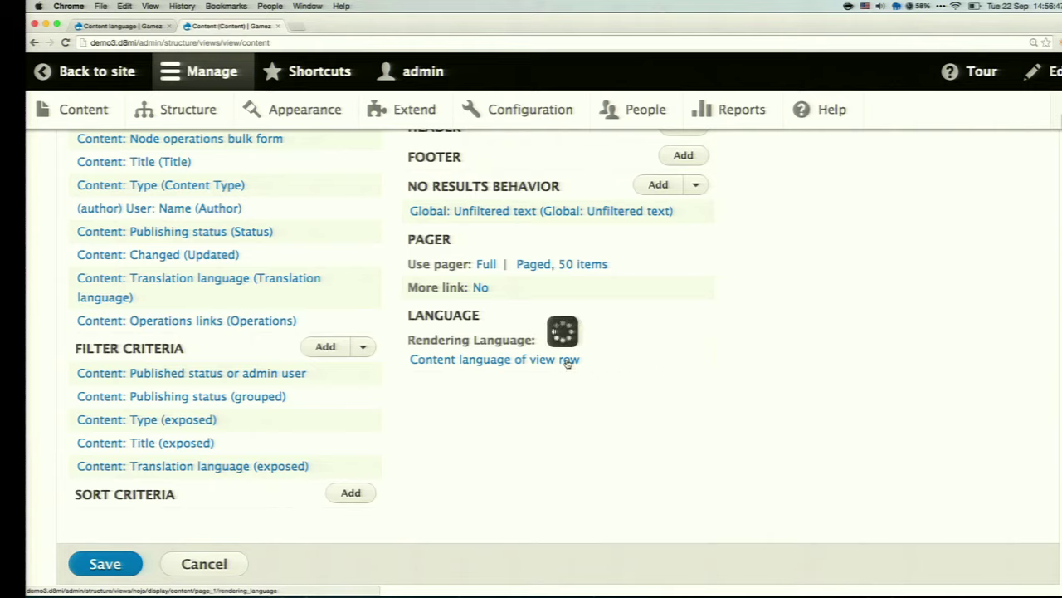
left_click(410, 364)
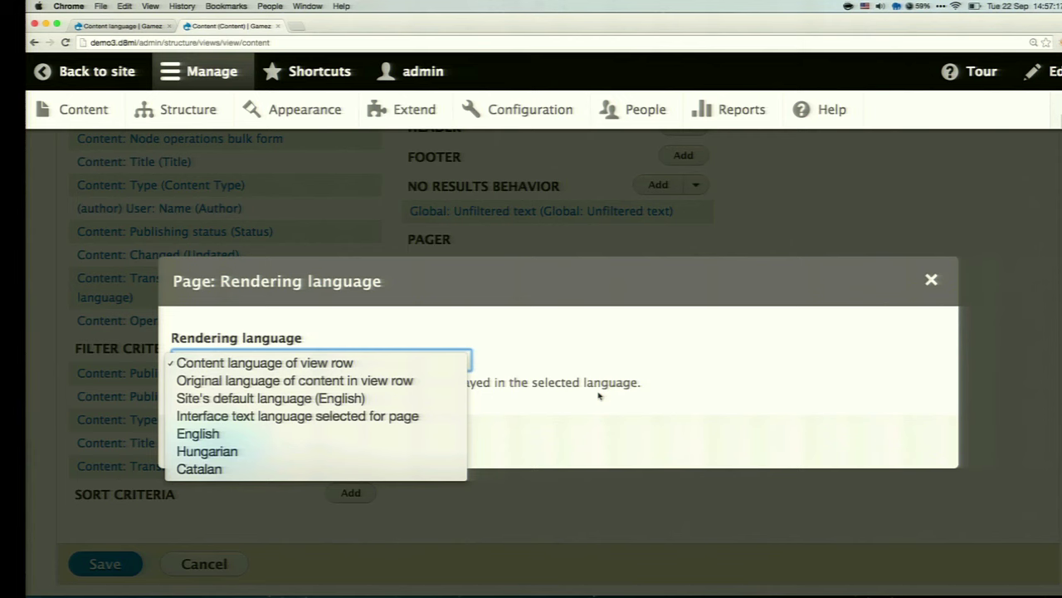
left_click(932, 279)
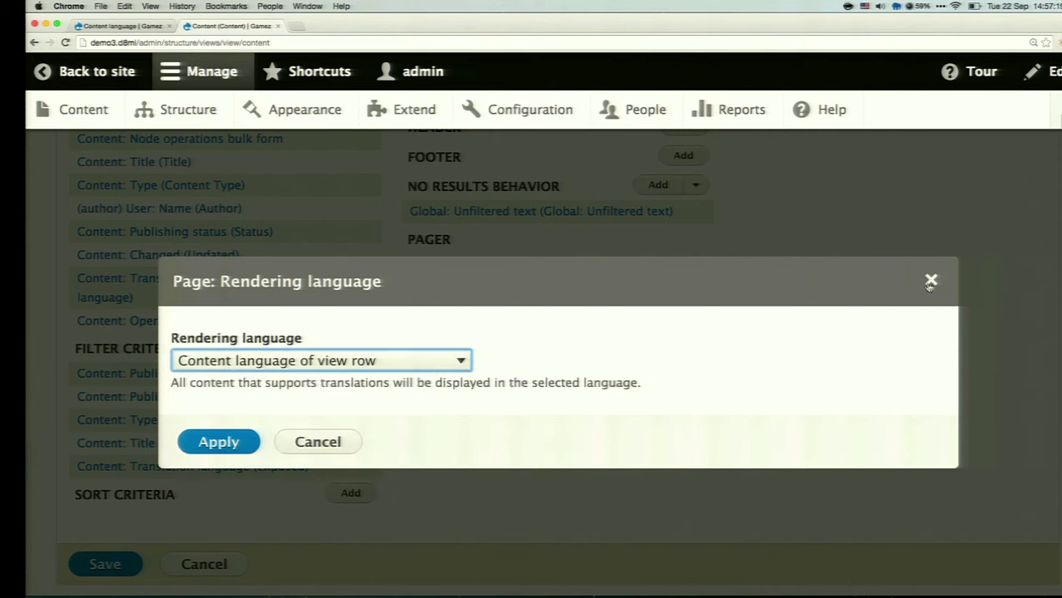
left_click(930, 280)
Open the content language and translation settings and examine which Game fields are set as translatable
scroll(351, 218, "up", 15)
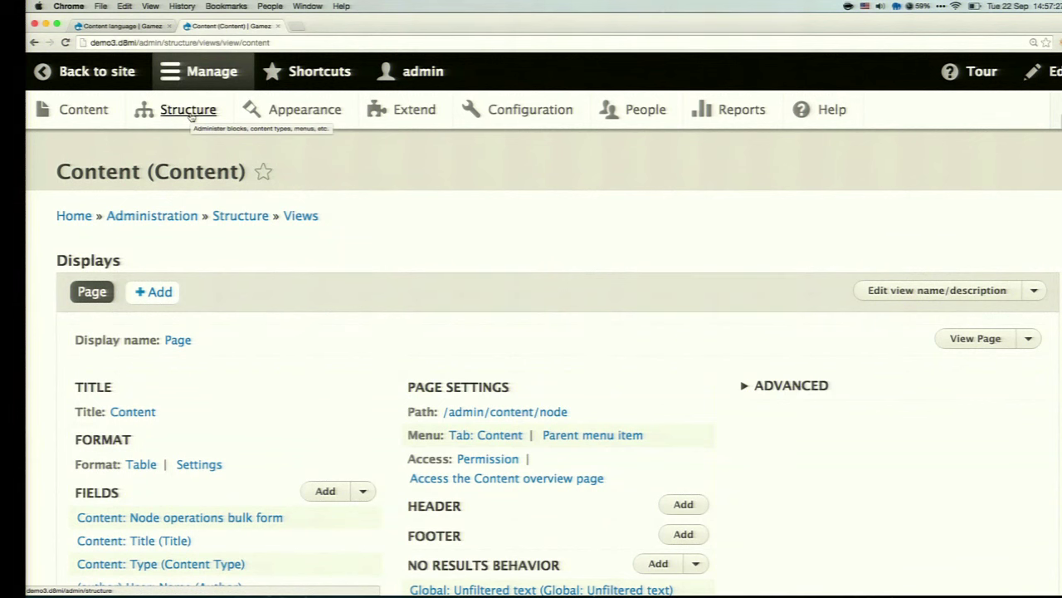
left_click(190, 117)
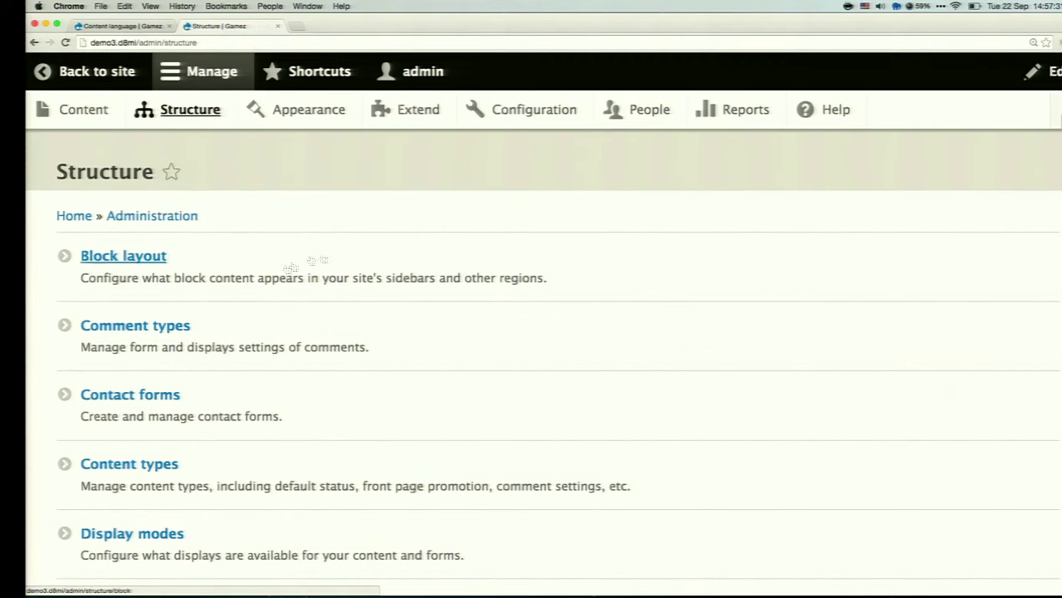
left_click(548, 109)
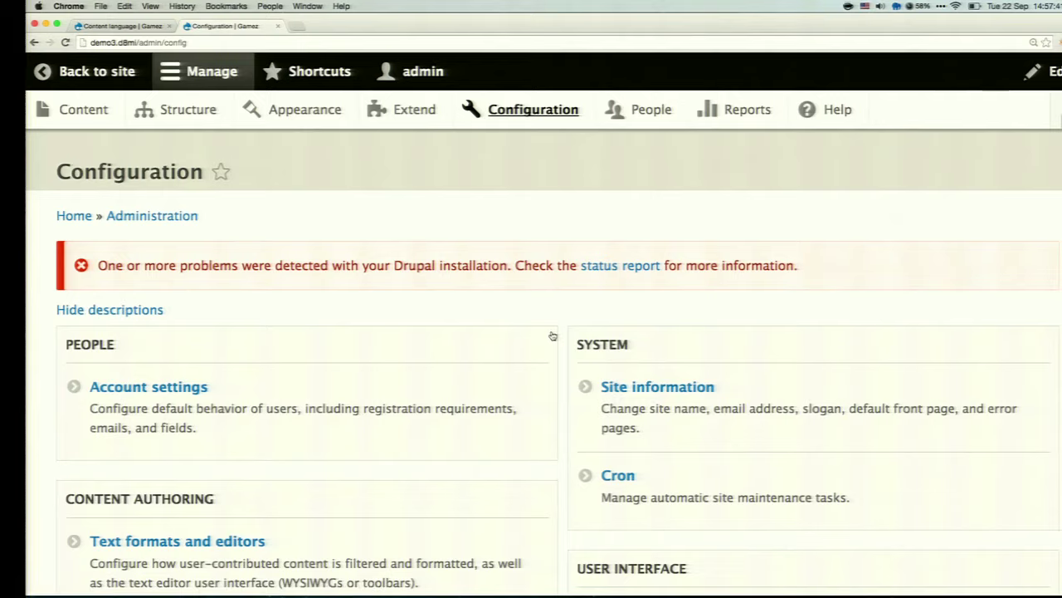
scroll(552, 335, "down", 10)
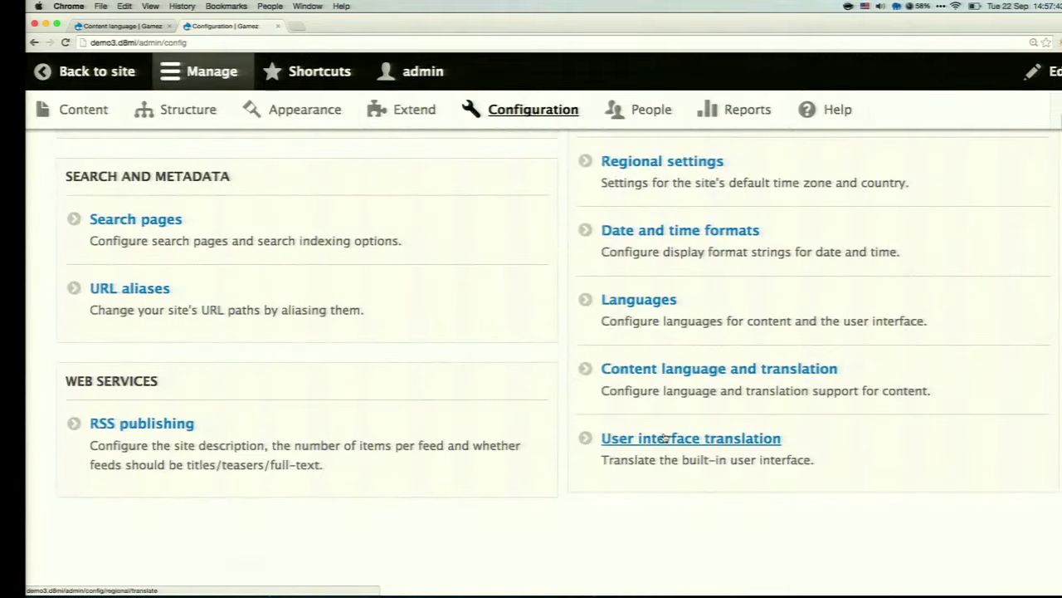
left_click(679, 370)
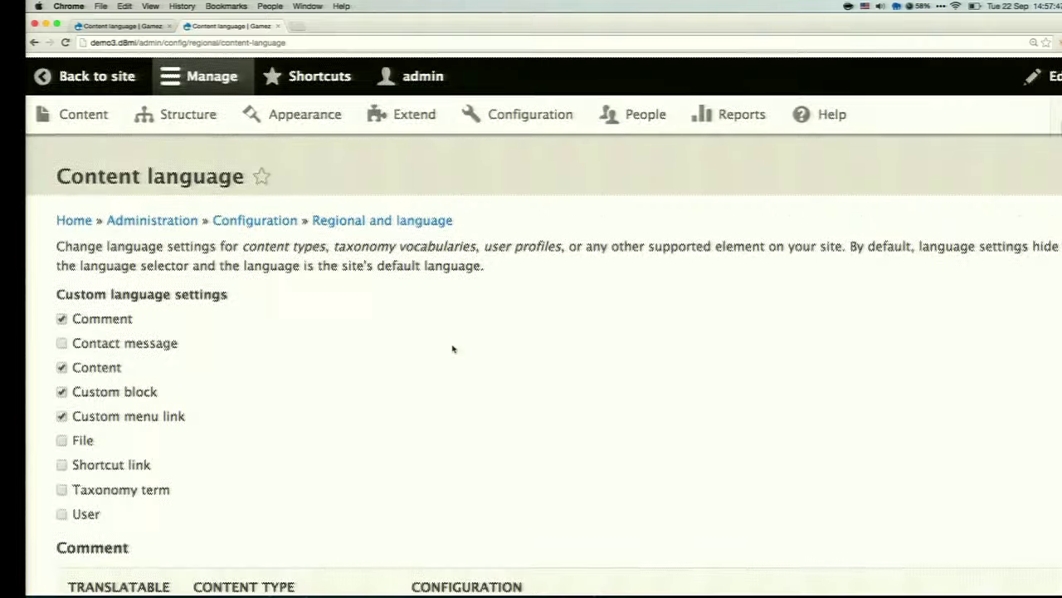
scroll(452, 348, "down", 5)
scroll(452, 349, "down", 10)
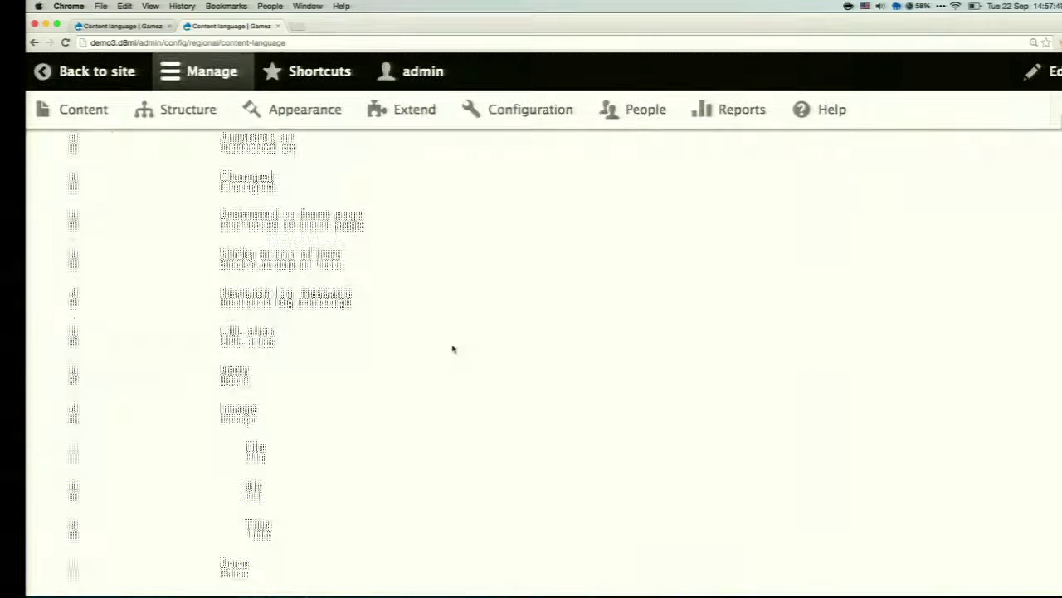
scroll(327, 428, "down", 3)
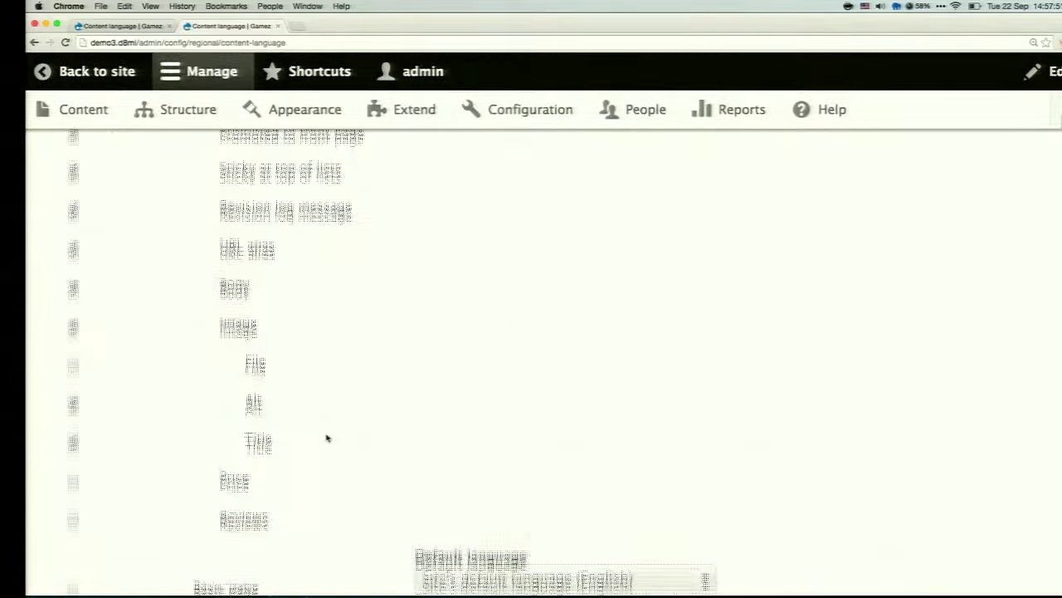
scroll(327, 438, "down", 1)
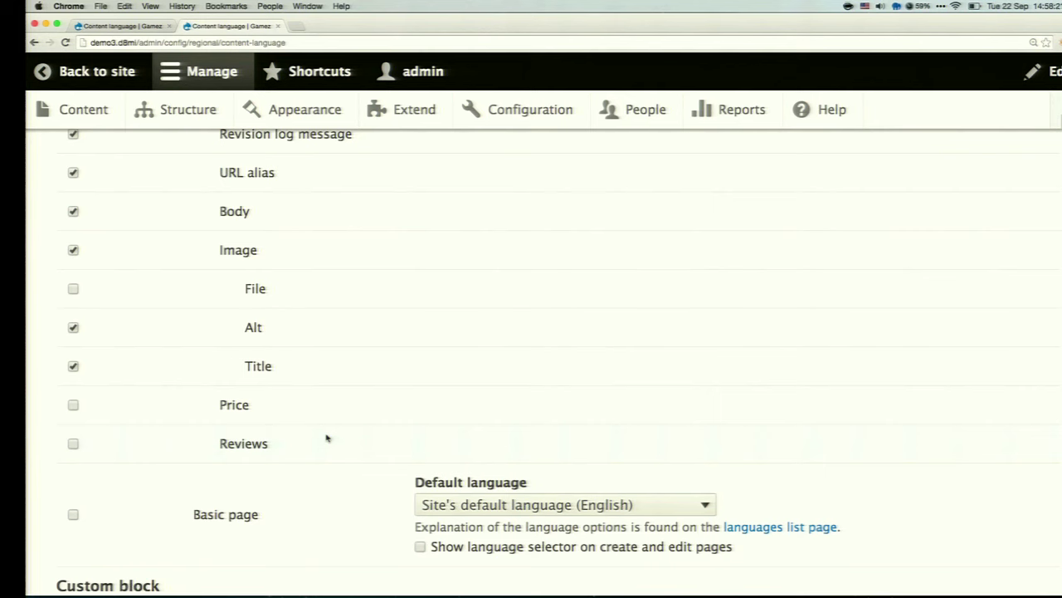
Return to the English Configuration page at admin/config and open the User interface translation page
left_click(96, 72)
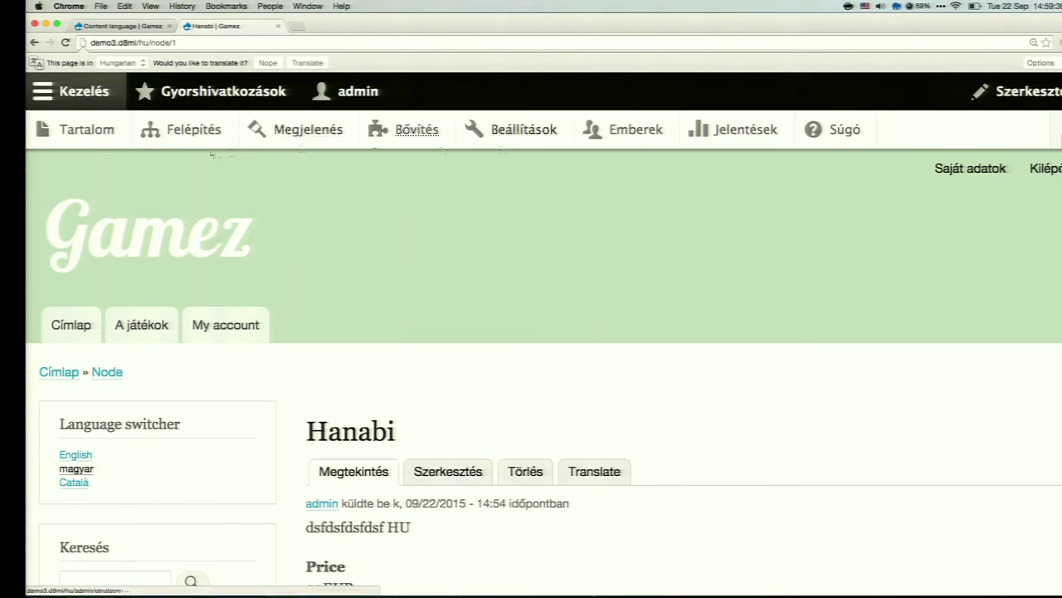
left_click(34, 42)
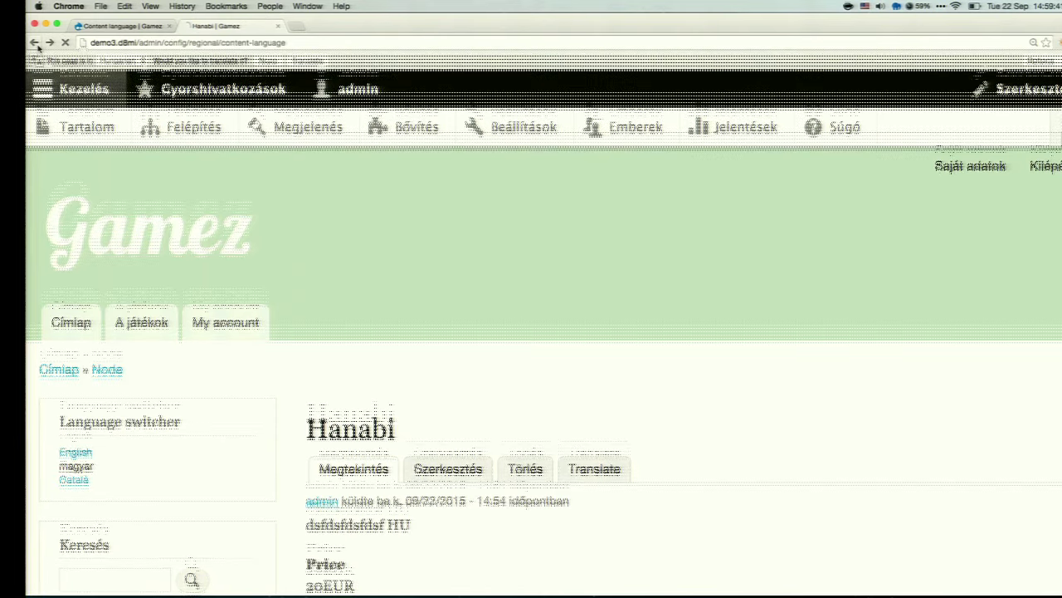
left_click(176, 43)
left_click_drag(143, 42, 349, 43)
key("BackSpace")
key("Return")
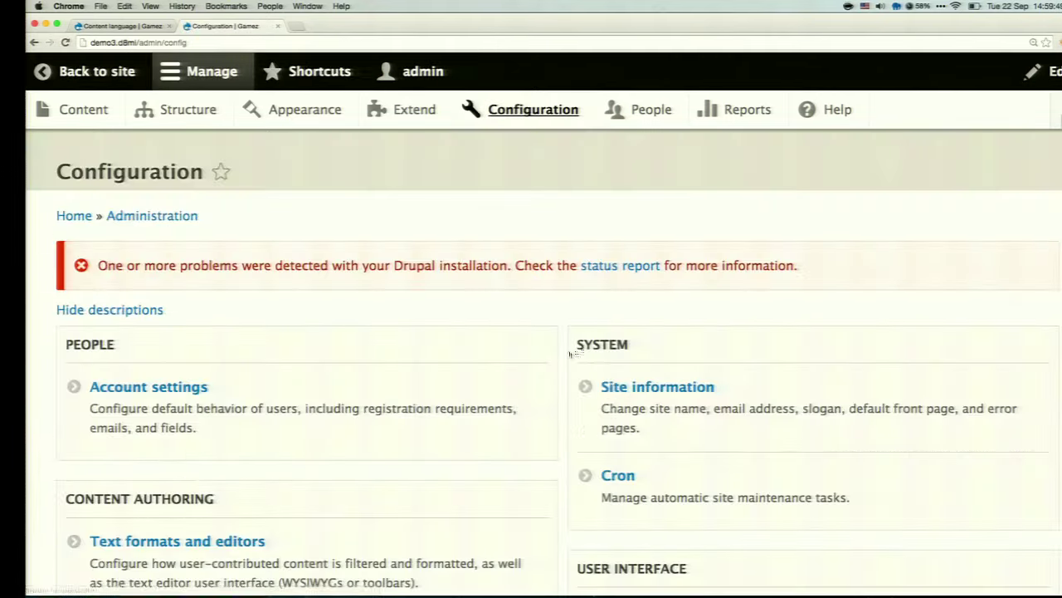
scroll(587, 431, "down", 10)
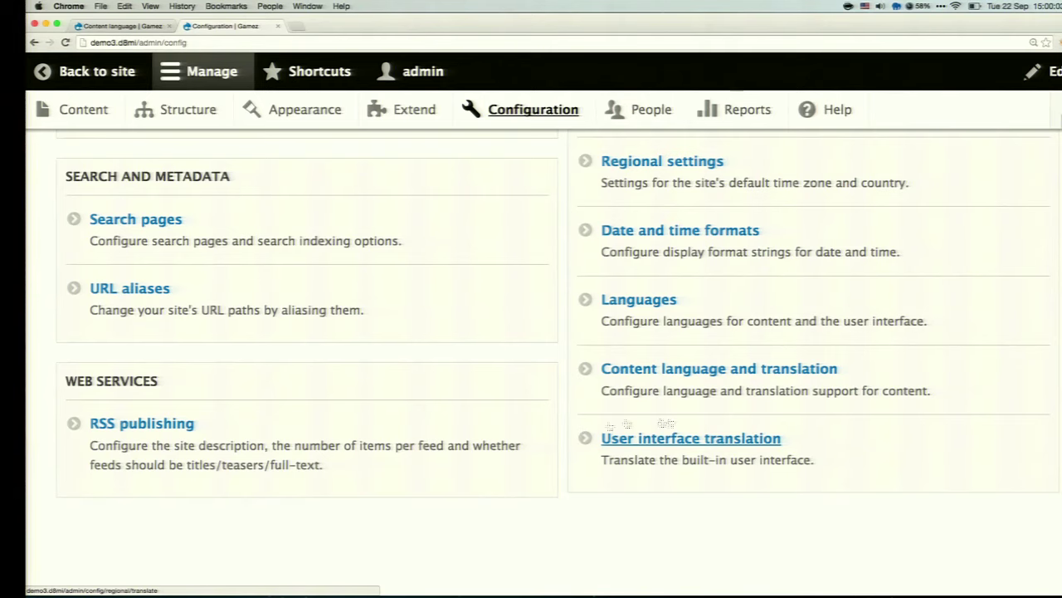
left_click(704, 442)
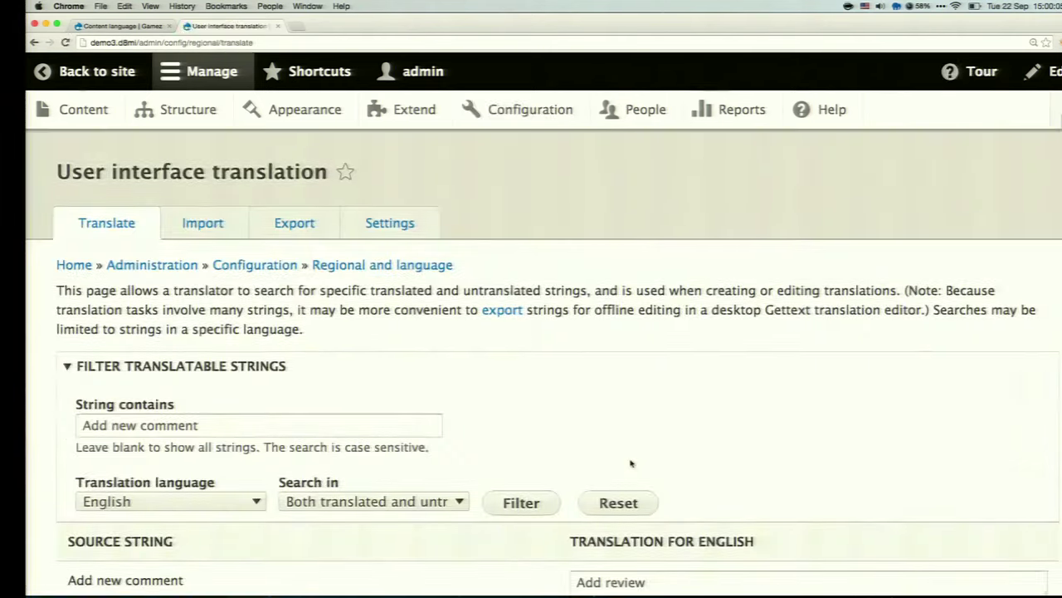
Review the interface string translation for "Add new comment", then open the interface translation export page and reveal its export options
scroll(631, 463, "down", 3)
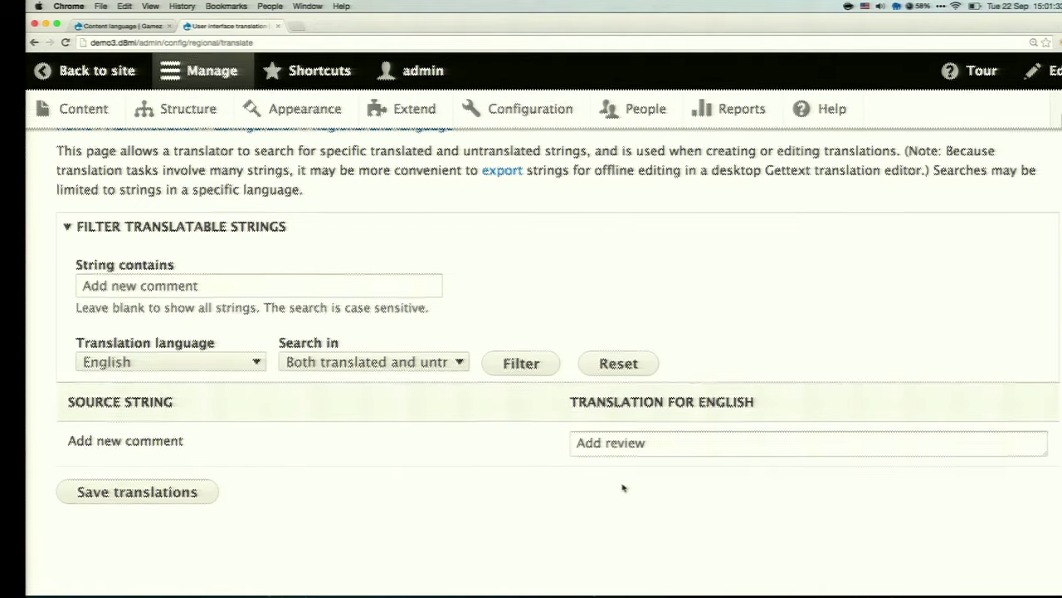
scroll(623, 488, "up", 3)
scroll(624, 420, "down", 1)
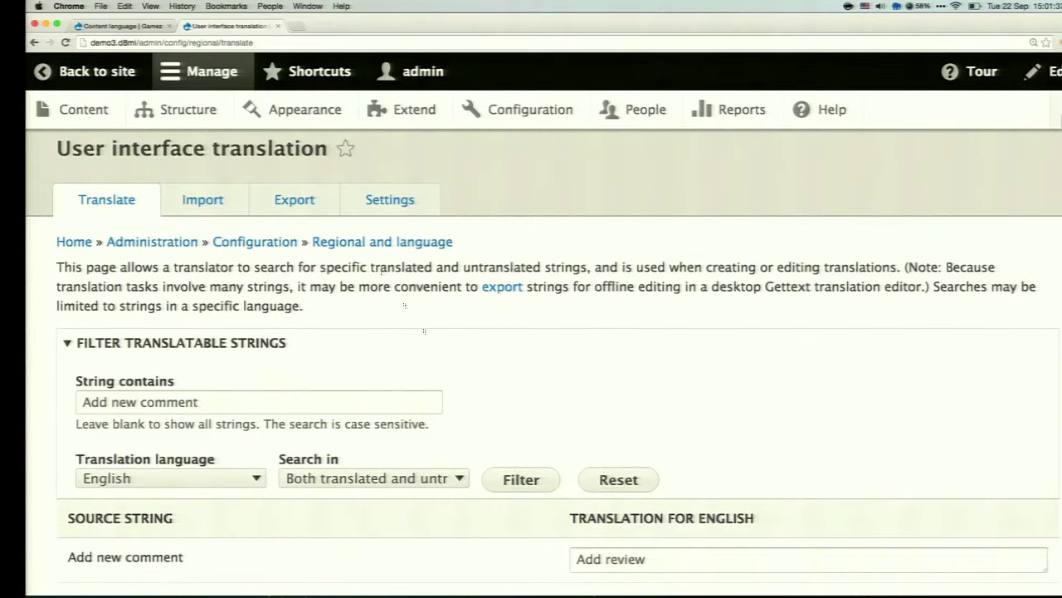
left_click(295, 200)
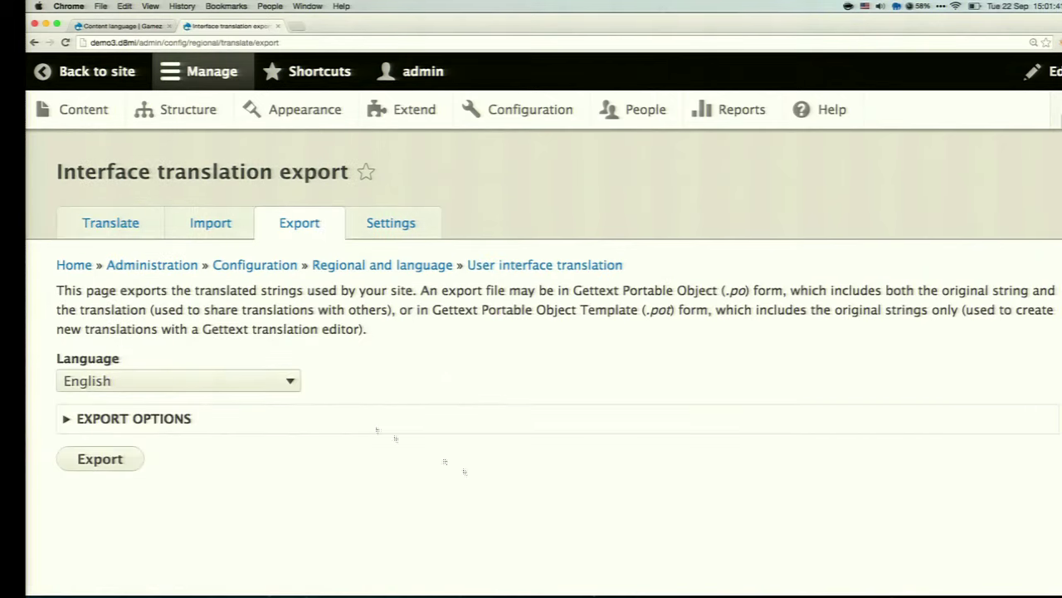
left_click(322, 413)
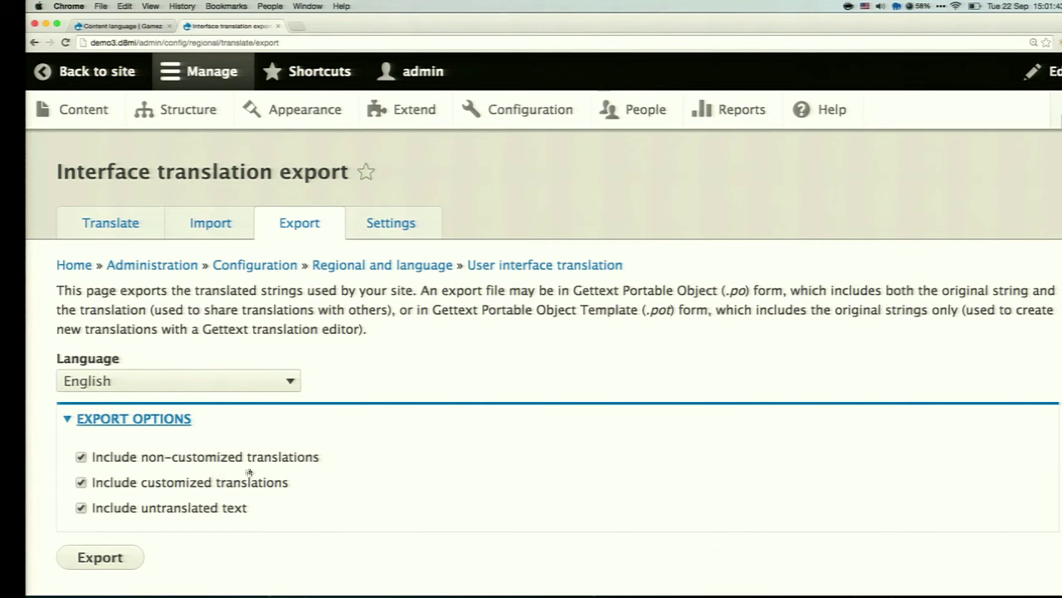
Export the English interface translations with only customized translations included, excluding non-customized translations and untranslated text
left_click(203, 513)
left_click(268, 466)
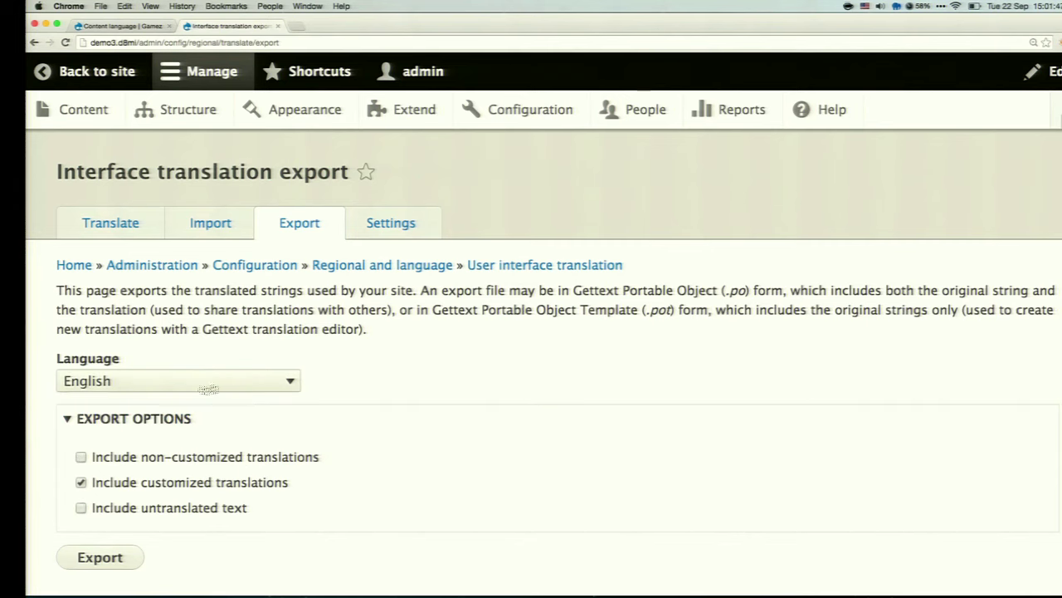
left_click(109, 557)
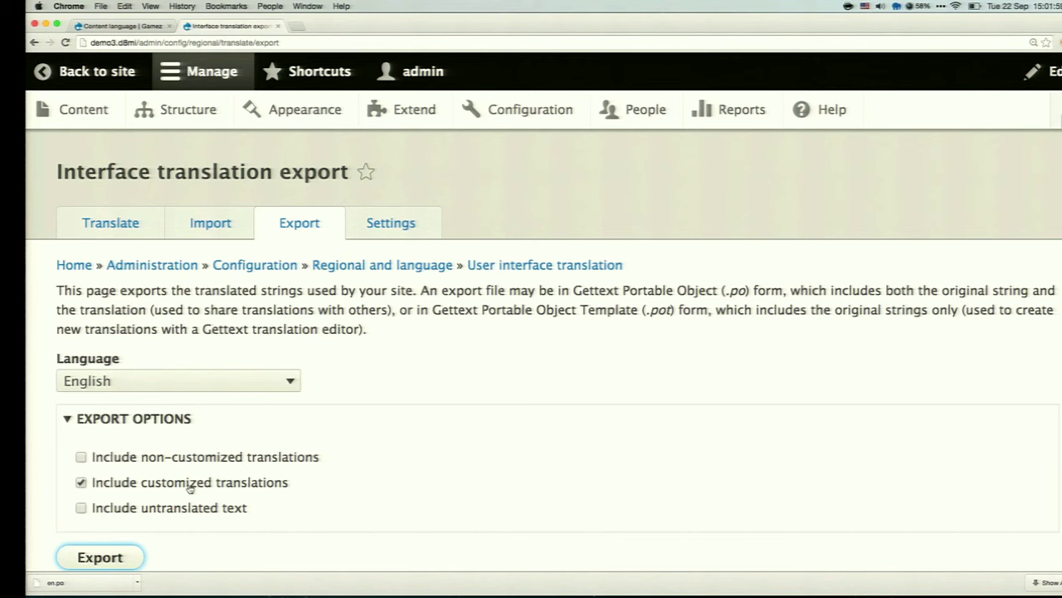
Choose Hungarian as the language on the interface translation export page
left_click(162, 381)
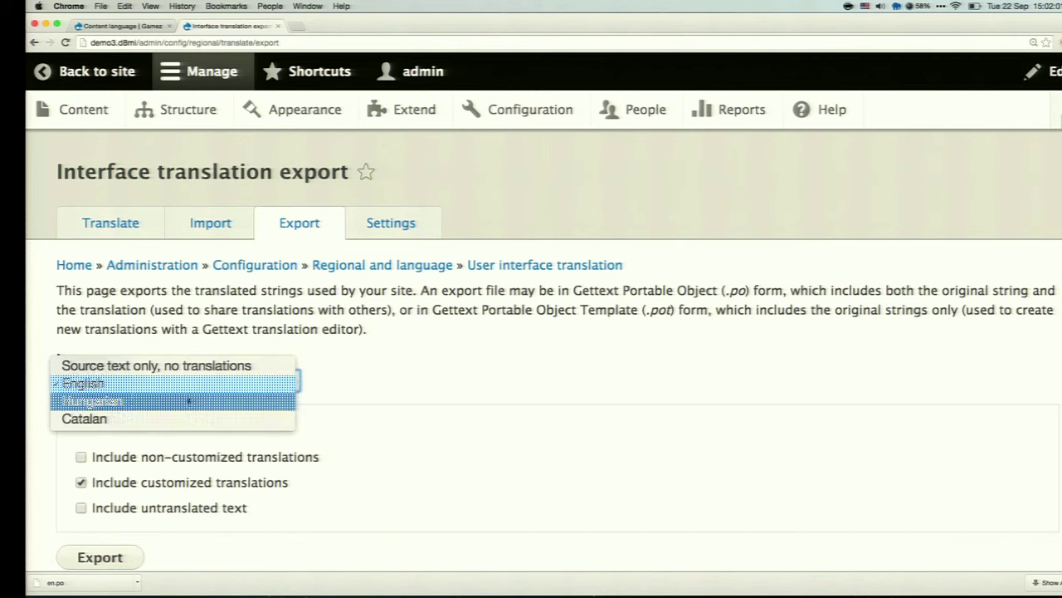
left_click(188, 402)
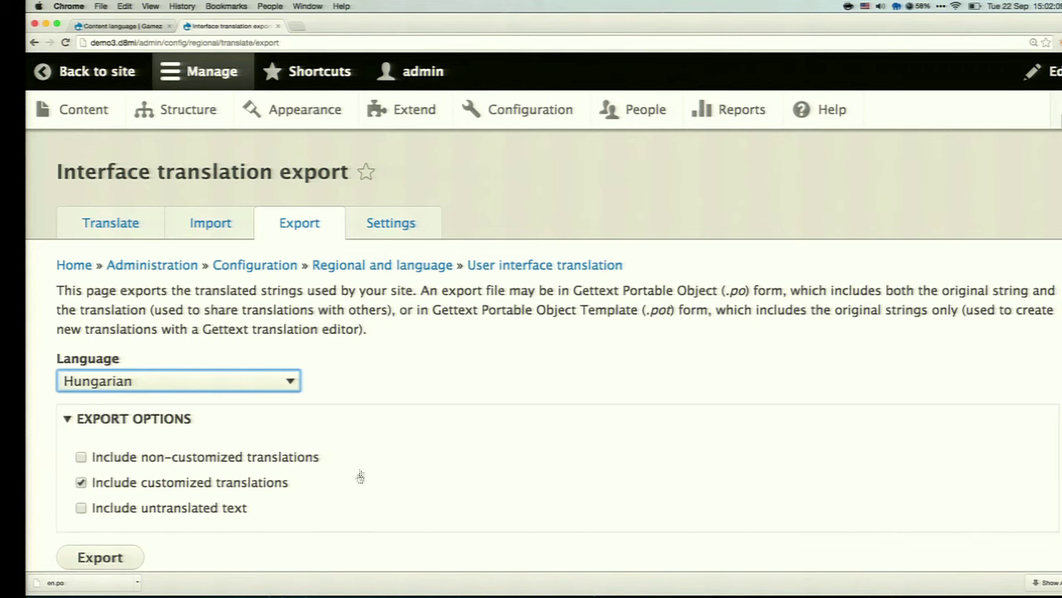
left_click(501, 342)
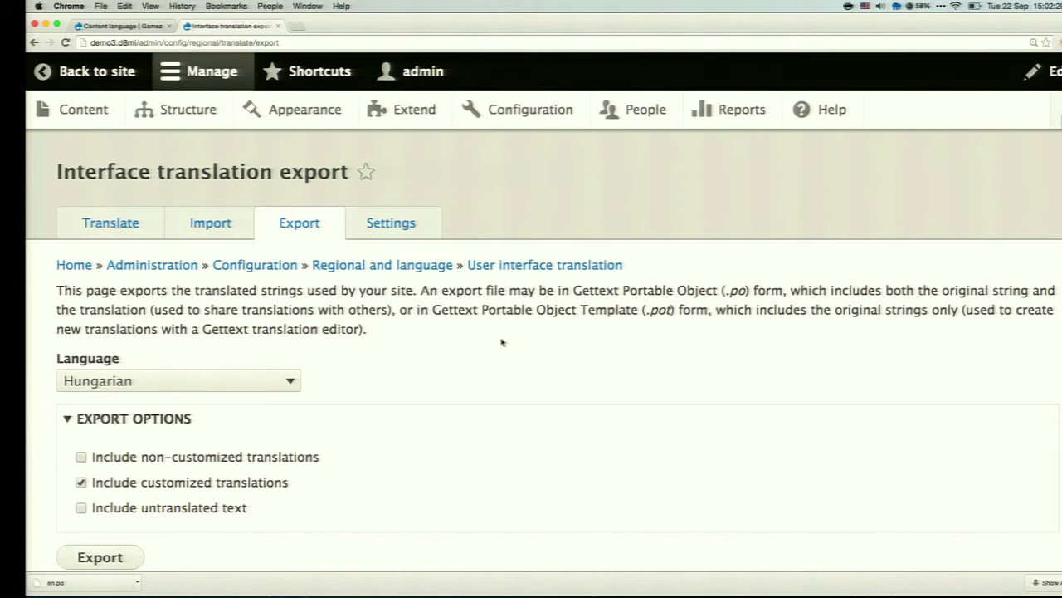
Open the interface translation settings and examine the update check, translation source and import behavior options
left_click(398, 221)
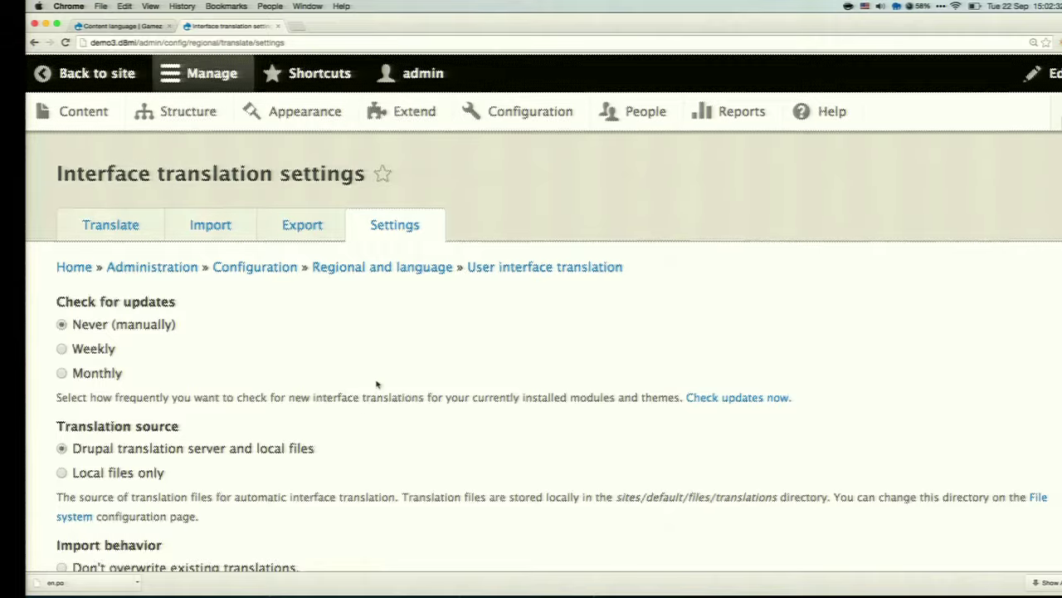
scroll(352, 435, "down", 5)
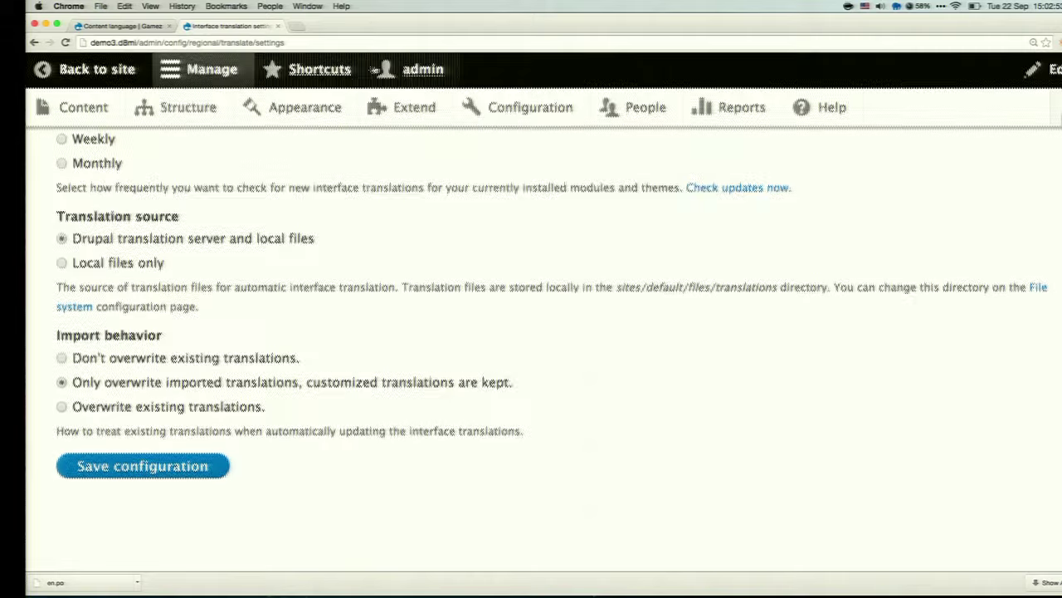
Return to the Configuration page and open User interface translation
left_click(487, 120)
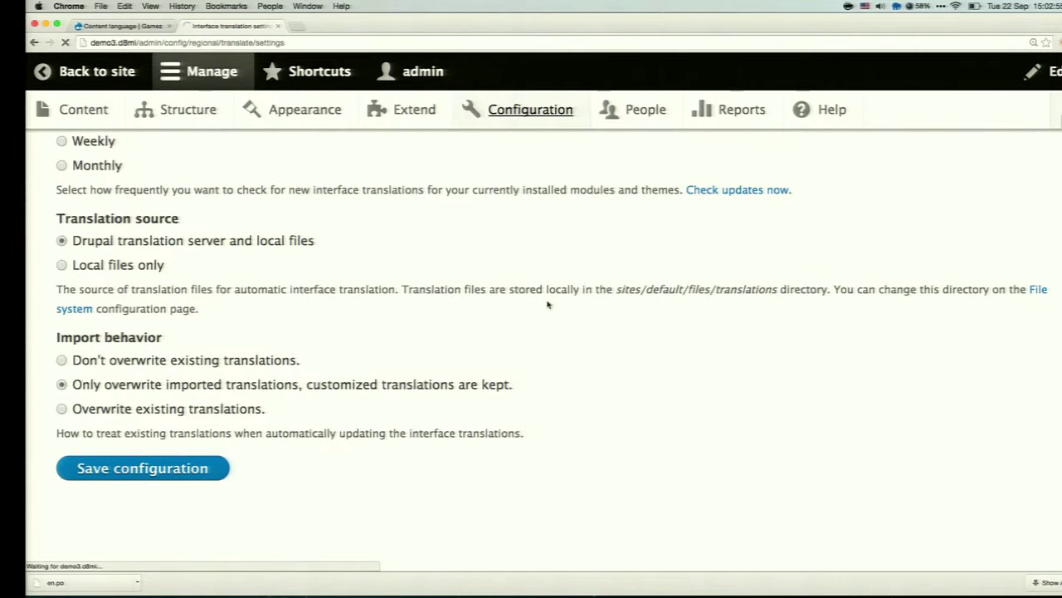
scroll(547, 305, "down", 10)
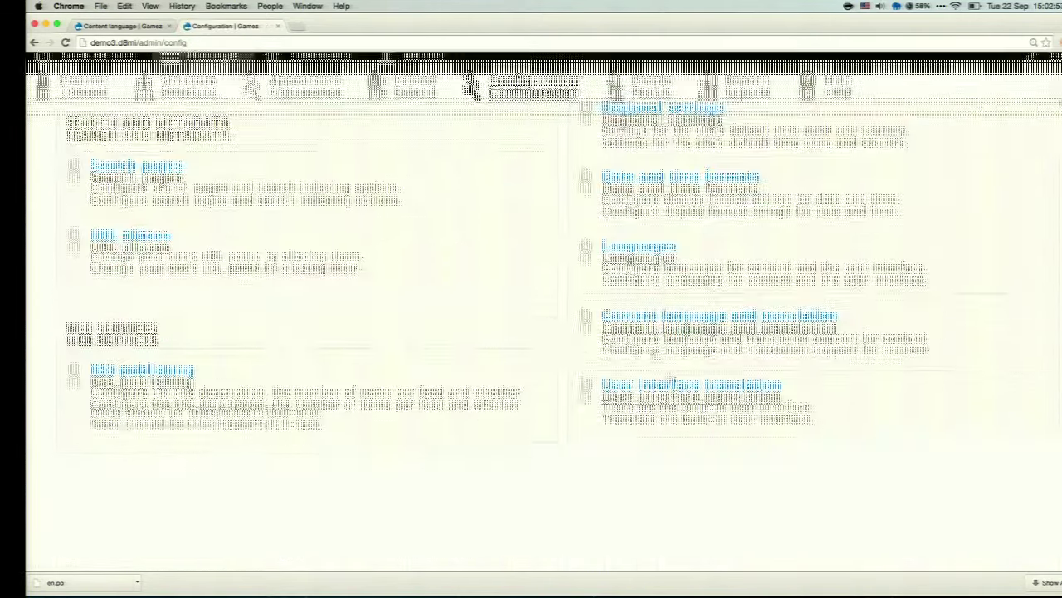
left_click(679, 415)
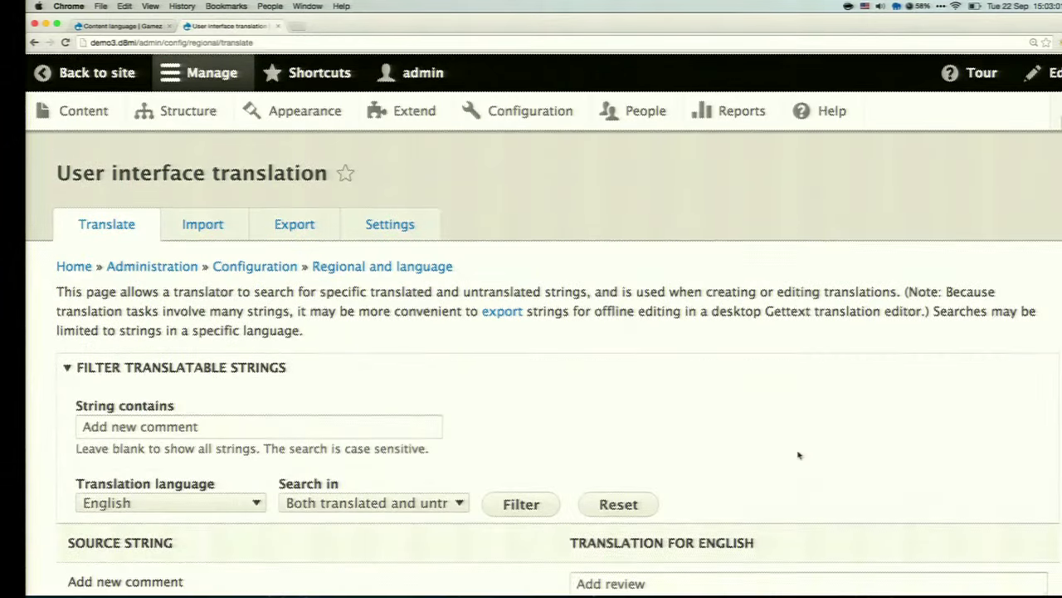
scroll(799, 454, "down", 3)
double_click(420, 294)
left_click(421, 294)
key("BackSpace")
key("BackSpace")
key("BackSpace")
key("BackSpace")
key("BackSpace")
key("BackSpace")
key("BackSpace")
key("BackSpace")
key("BackSpace")
key("BackSpace")
key("BackSpace")
key("BackSpace")
key("BackSpace")
key("BackSpace")
key("BackSpace")
type("@count")
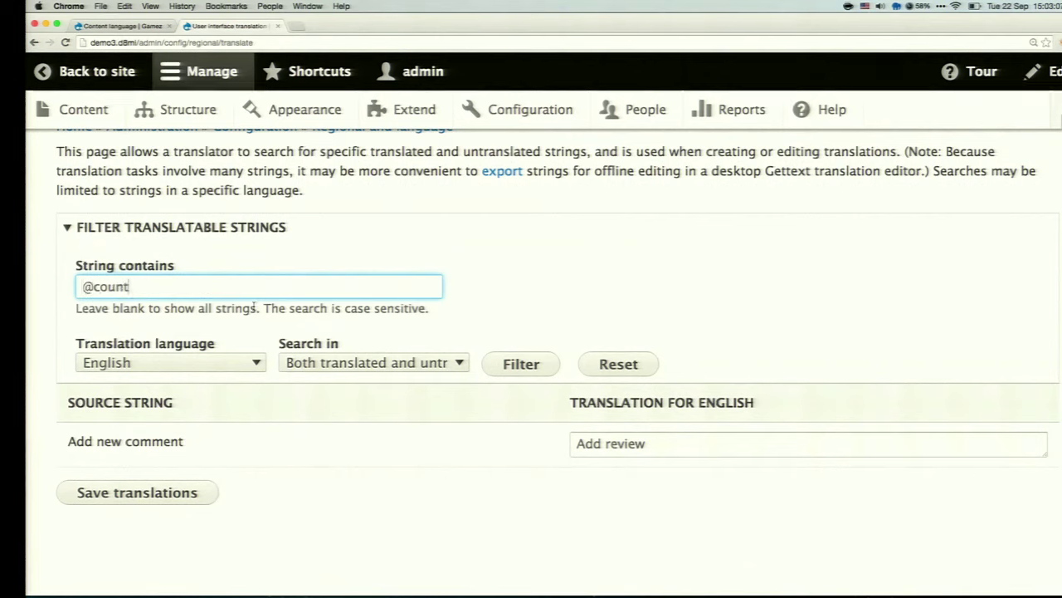
left_click(531, 365)
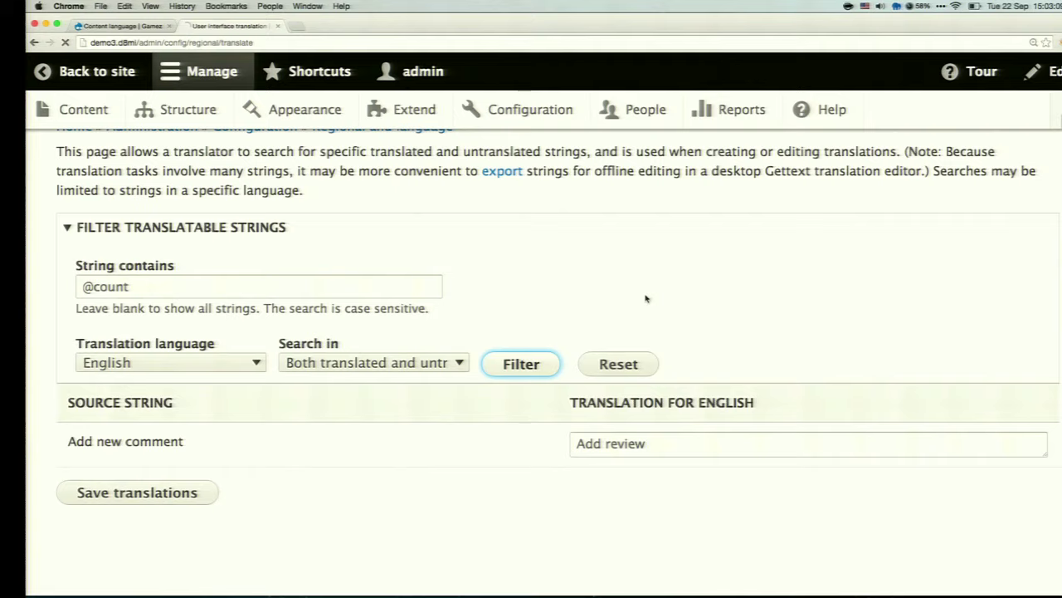
Enter the English singular translations "dfg fdg dfgfdg" for "1 sec" and "dfg dfgd fdfgfdg" for "1 minute"
scroll(561, 410, "down", 5)
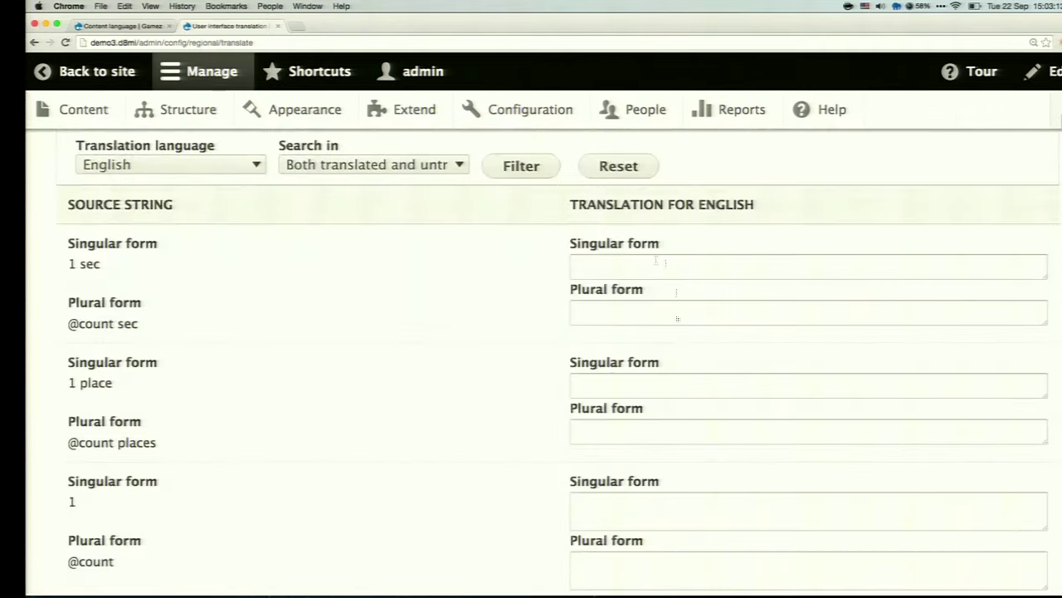
left_click(690, 267)
type("dfg fdg dfgfdg")
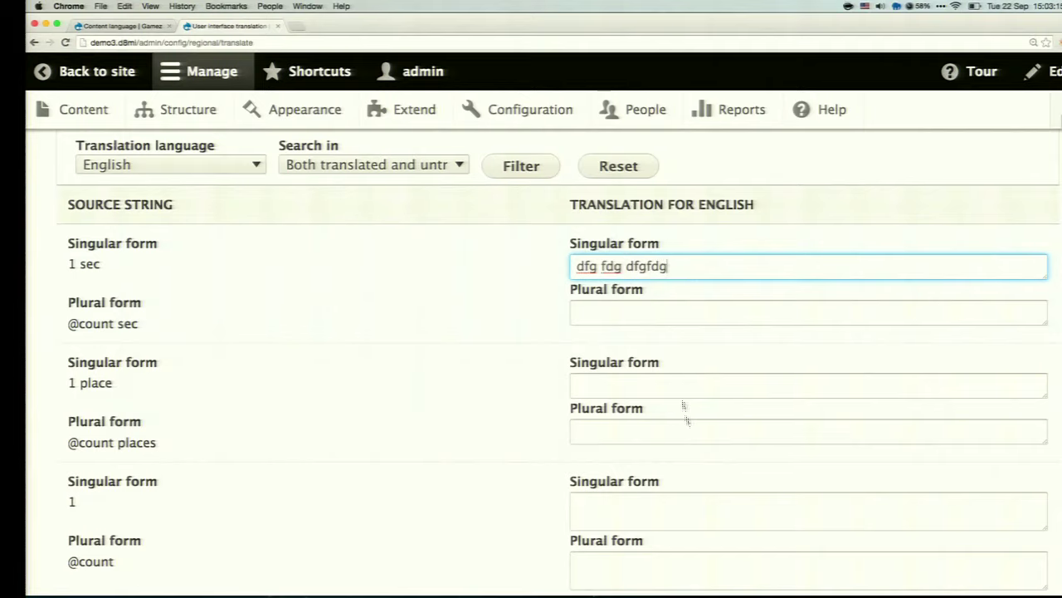
scroll(706, 498, "up", 1)
scroll(706, 498, "down", 5)
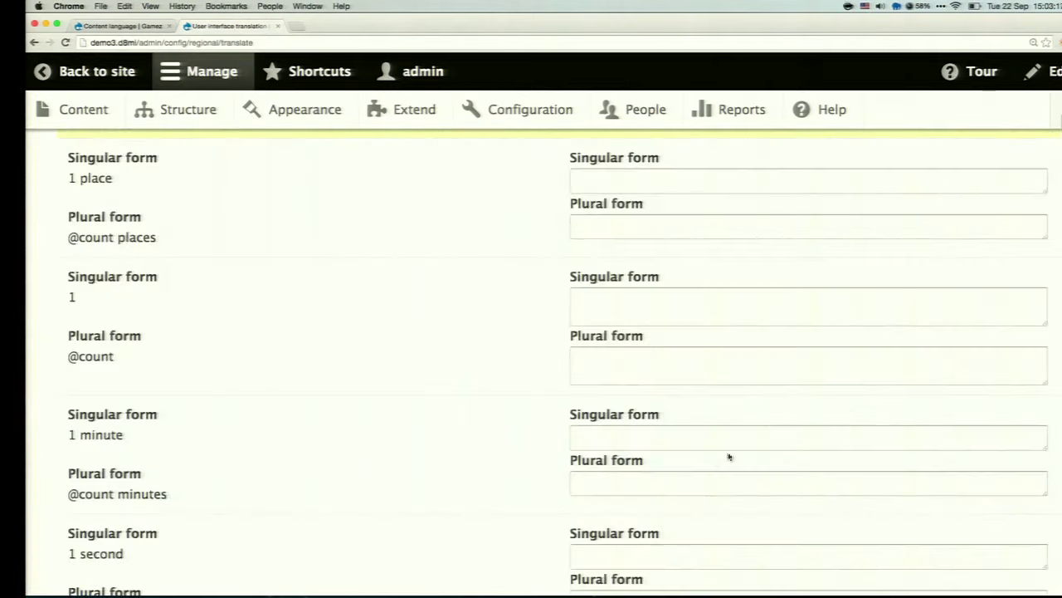
left_click(749, 436)
type("dfg dfgd fdfgfdg")
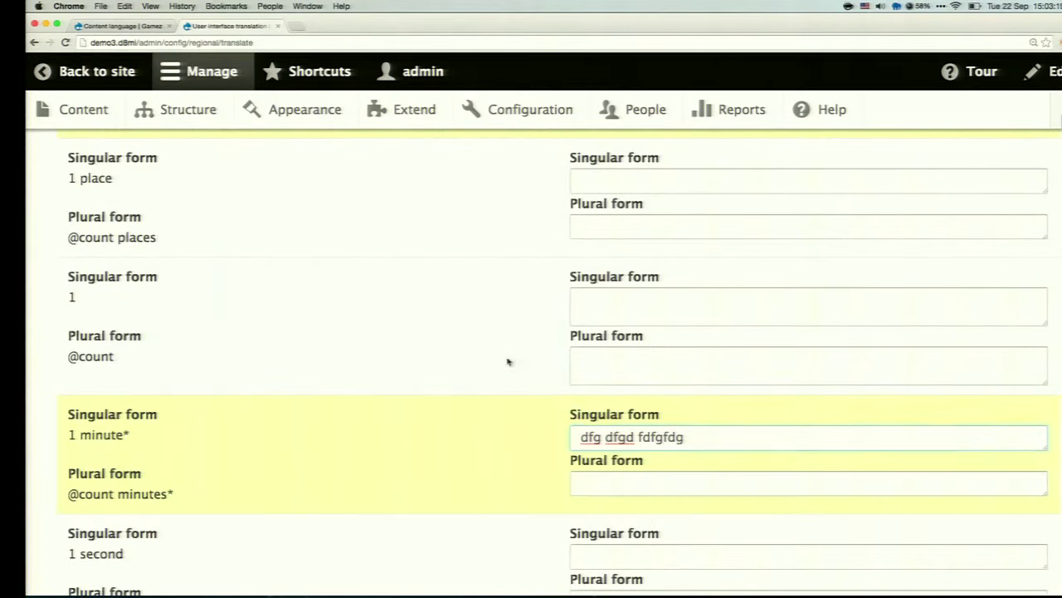
Review the edited rows in the string table and leave them unsaved by opening the interface translation settings
scroll(564, 407, "up", 5)
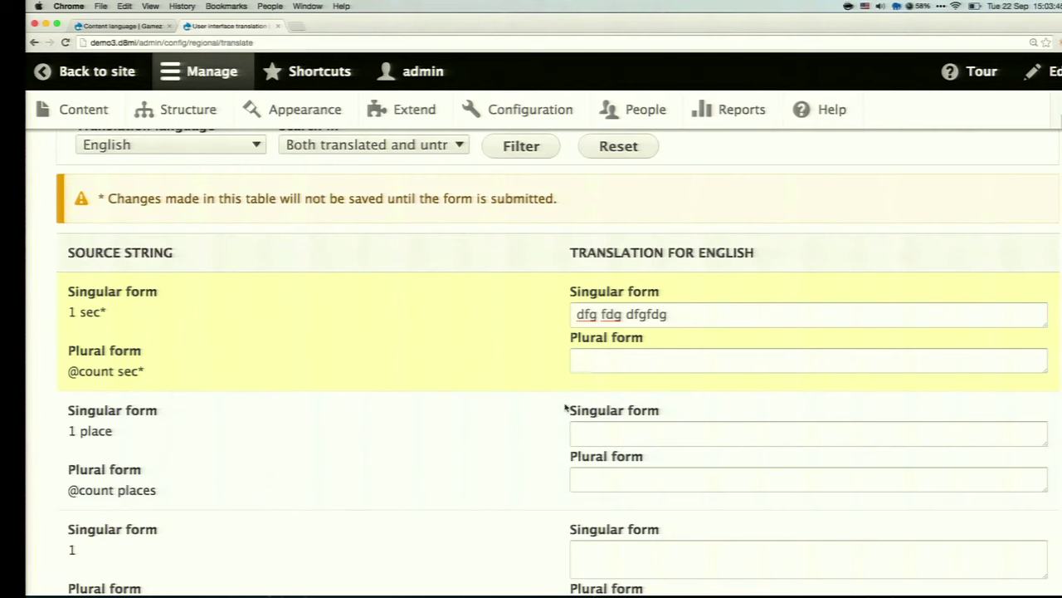
scroll(567, 407, "down", 15)
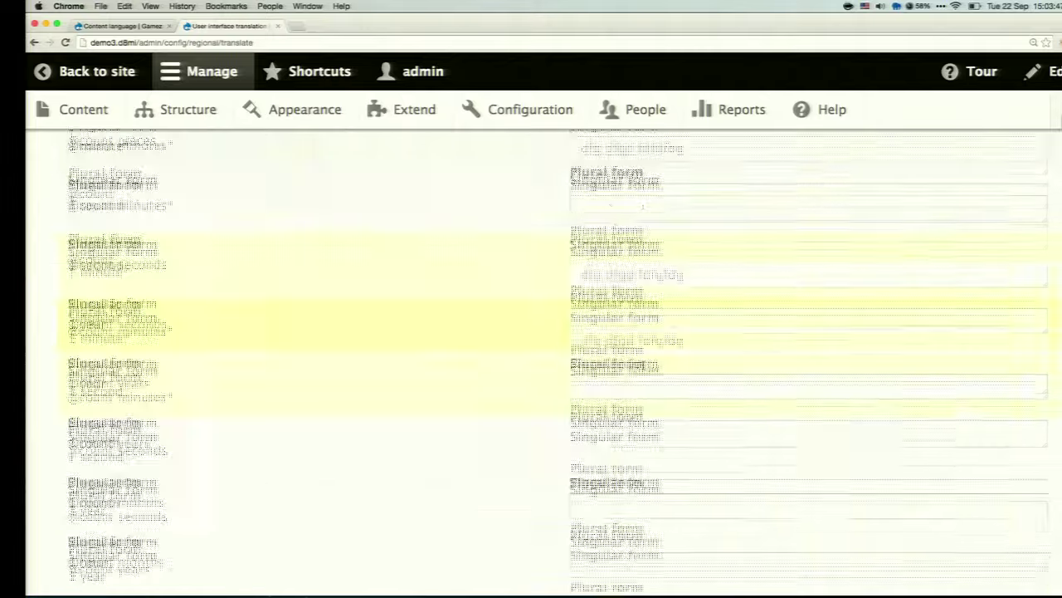
scroll(567, 408, "up", 15)
scroll(335, 397, "up", 10)
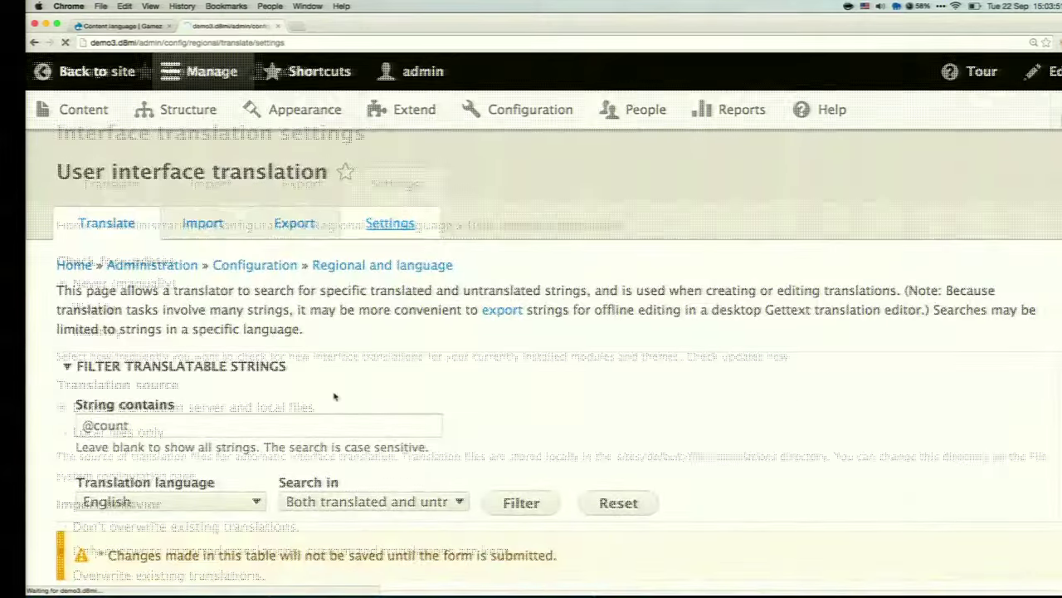
Enlarge the page to 200% and examine the interface translation update, source and import behavior settings
left_click(150, 6)
left_click(196, 97)
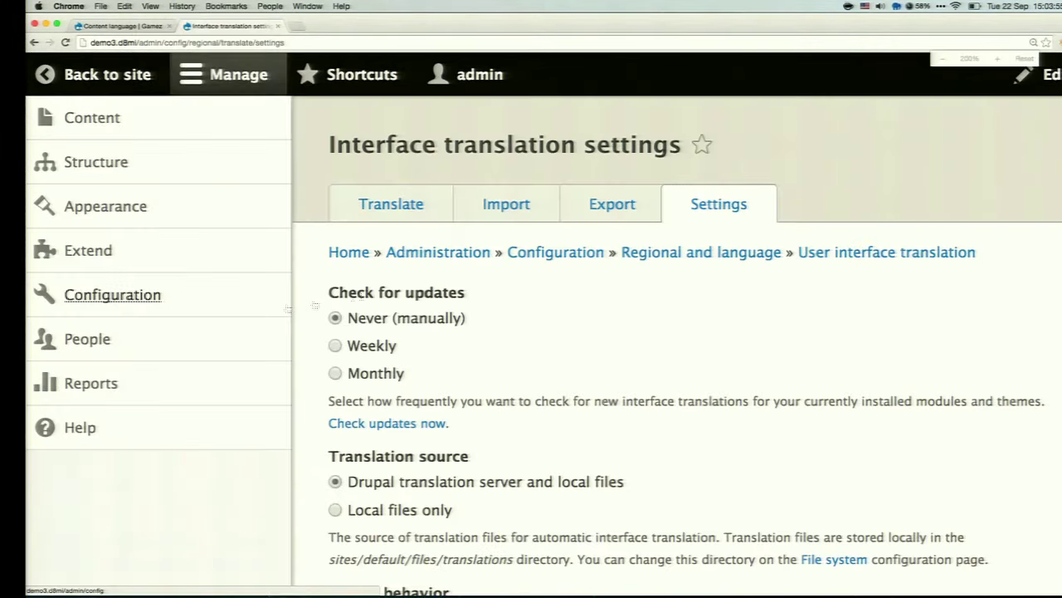
scroll(446, 347, "down", 3)
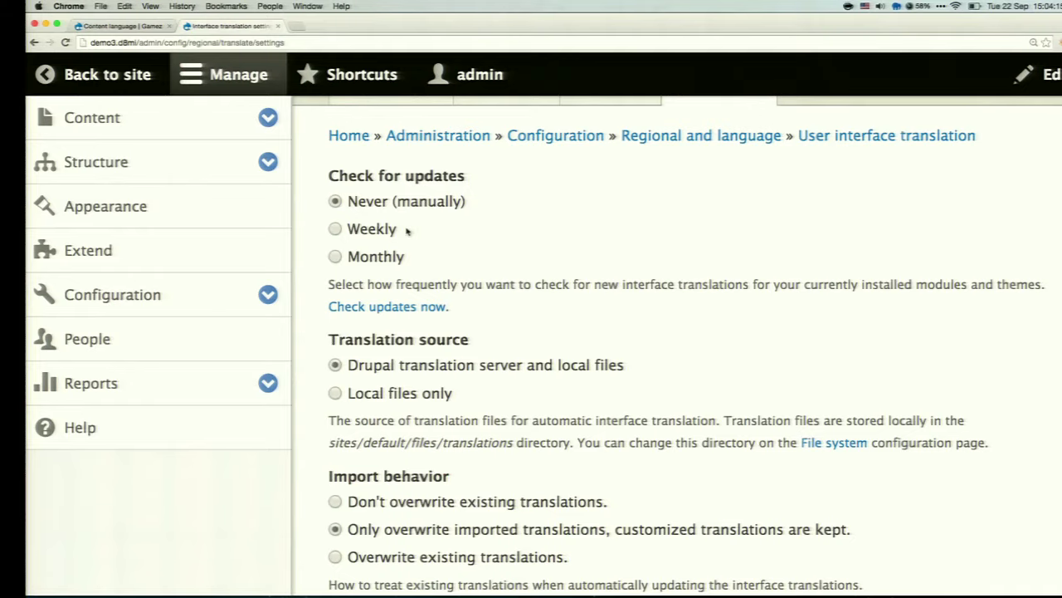
scroll(512, 237, "down", 1)
scroll(513, 240, "up", 1)
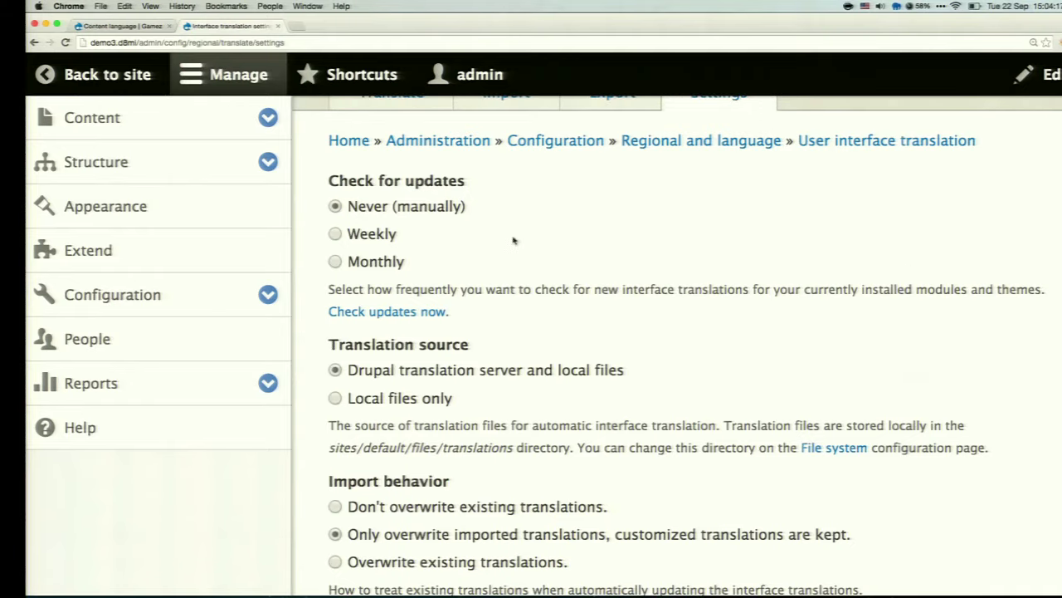
scroll(513, 238, "down", 1)
scroll(515, 239, "up", 3)
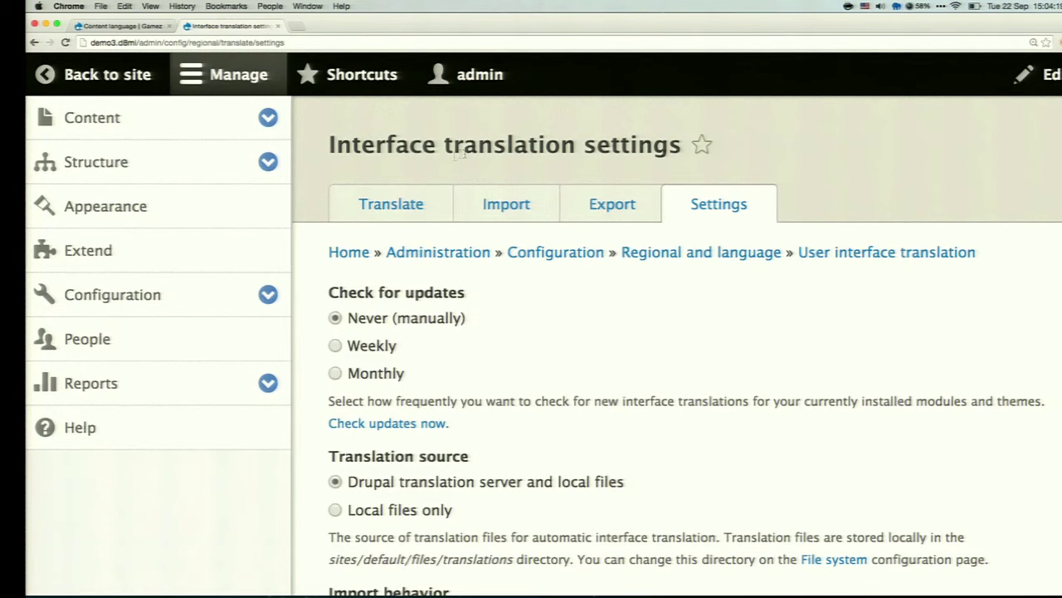
Open the File system configuration and select the path of the interface translations directory to examine it
left_click(401, 213)
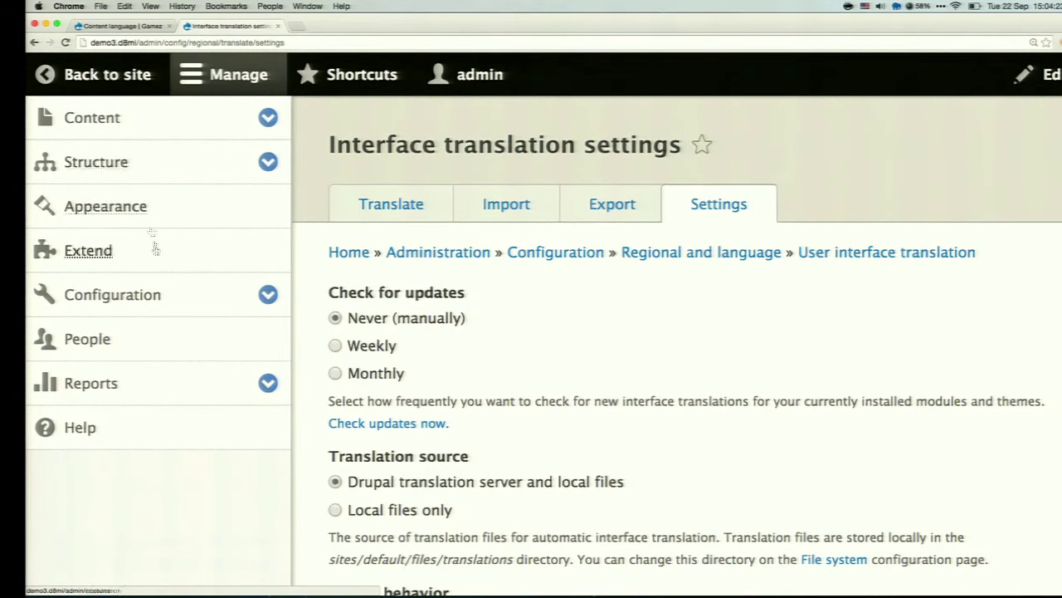
left_click(148, 290)
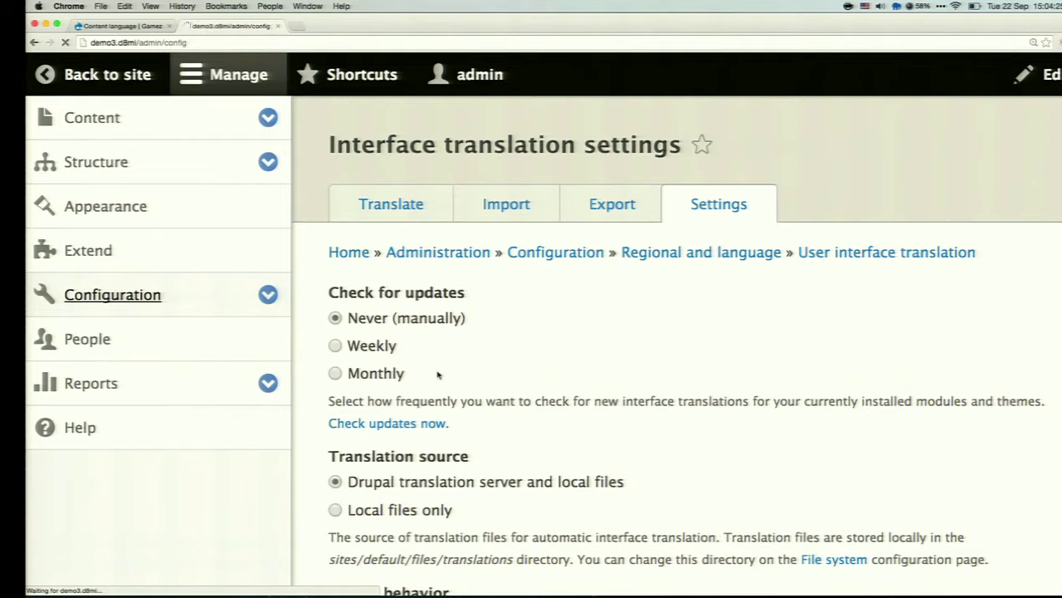
scroll(439, 375, "down", 10)
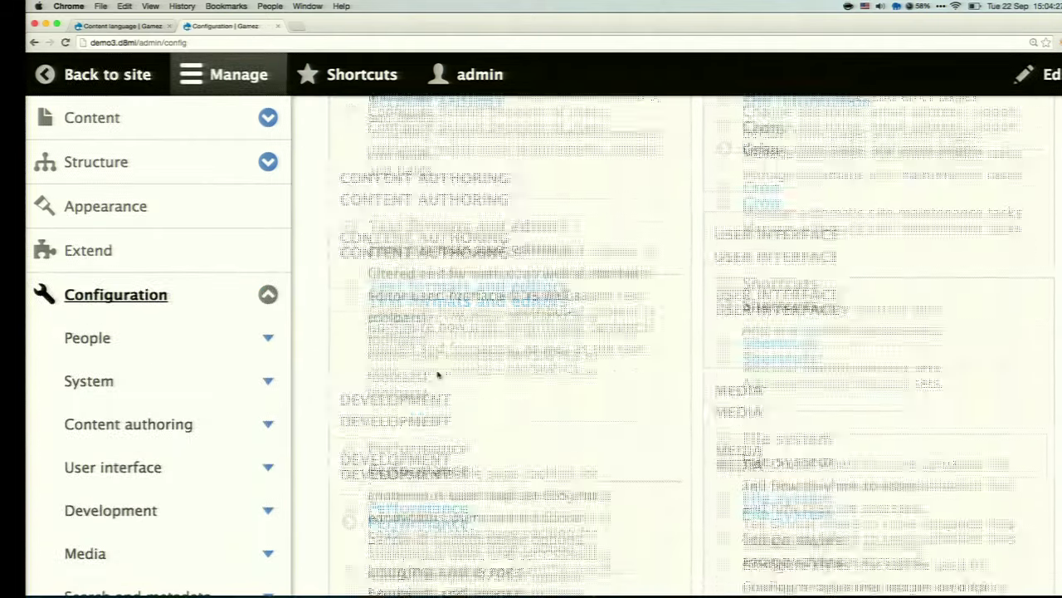
scroll(439, 375, "down", 2)
left_click(787, 232)
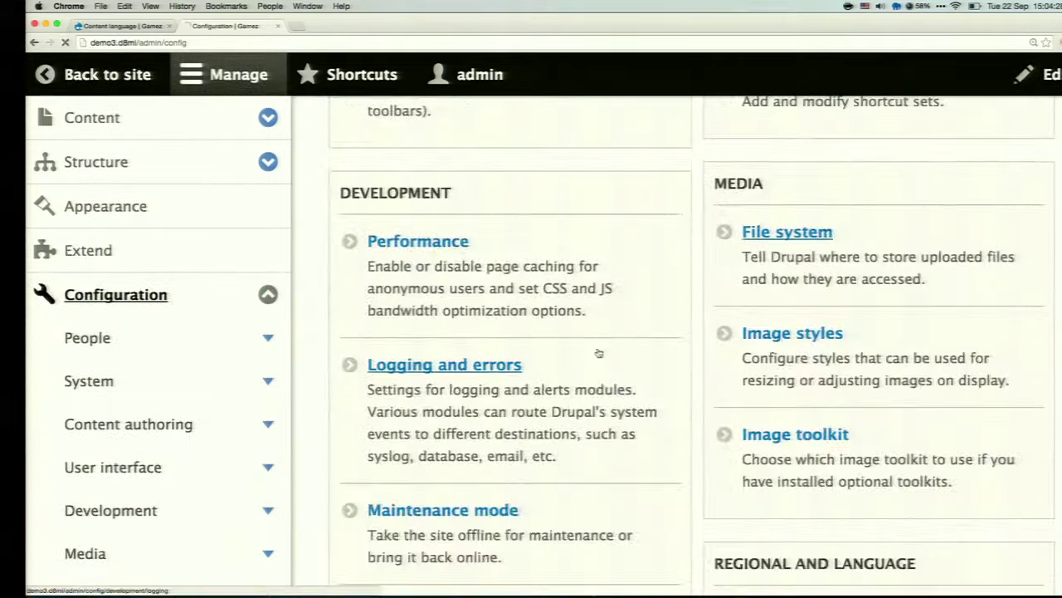
scroll(599, 353, "down", 8)
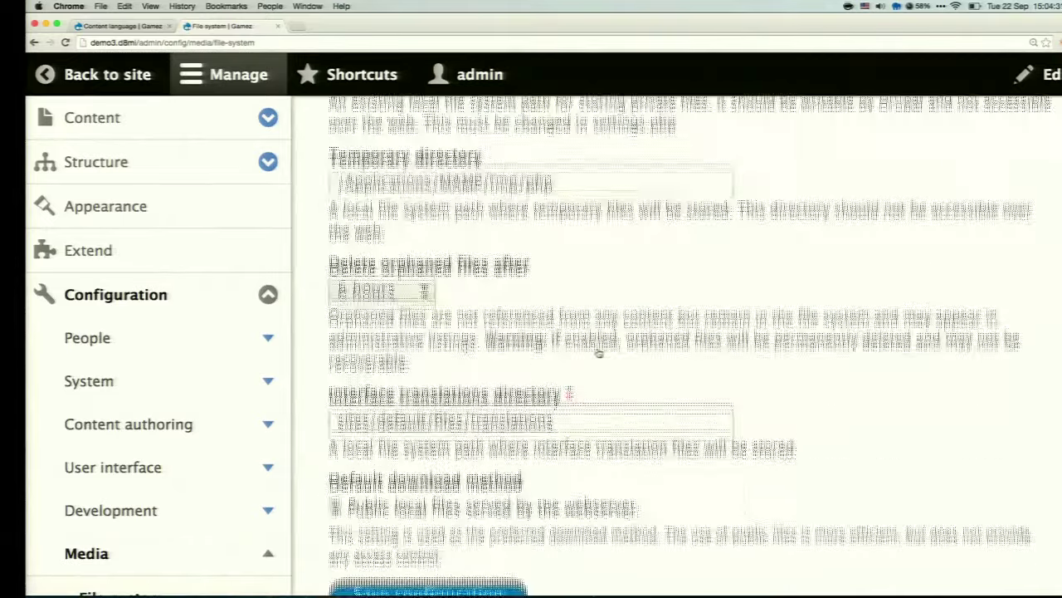
triple_click(587, 327)
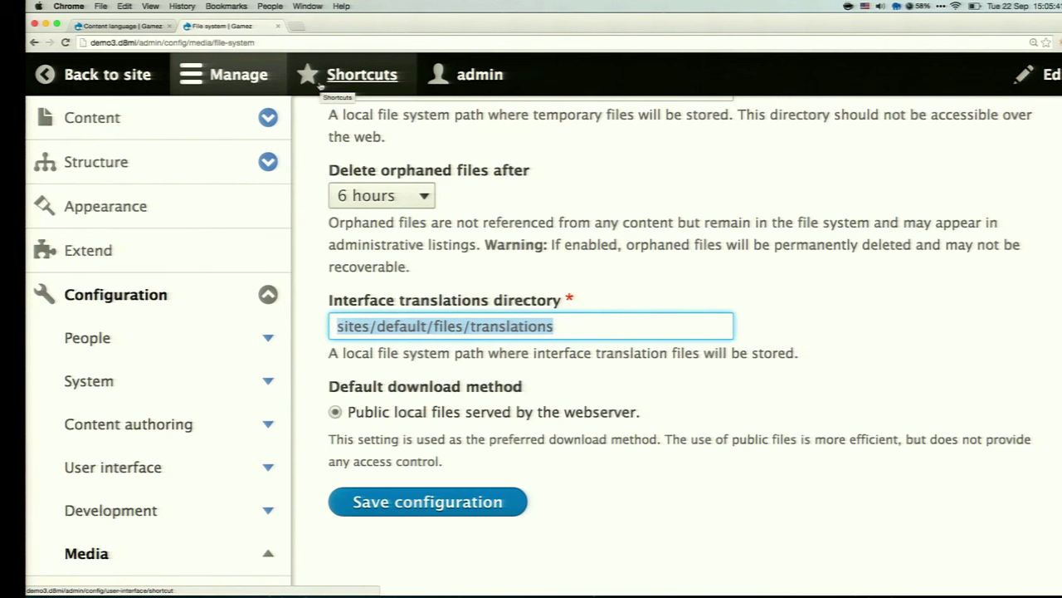
Go back to the site, reopen Configuration, and look through the Content language and translation settings down to the Game fields
left_click(137, 82)
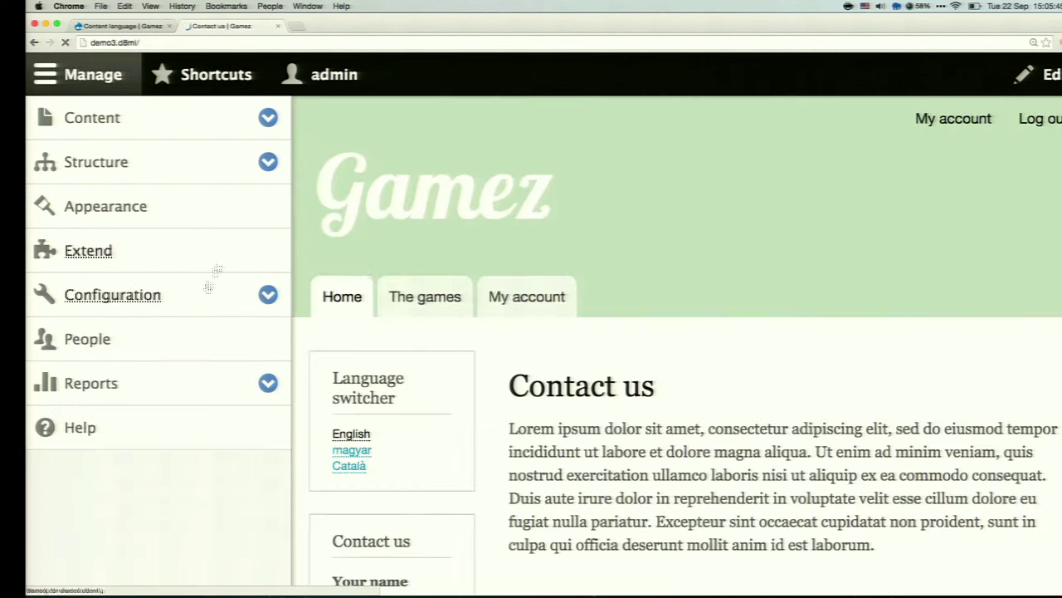
left_click(200, 303)
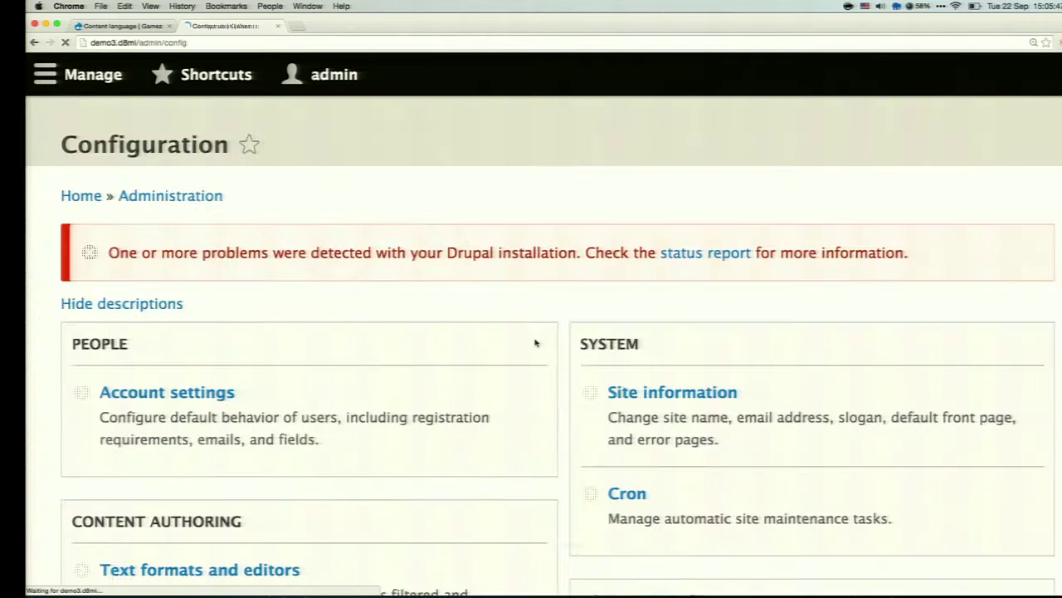
scroll(667, 434, "down", 10)
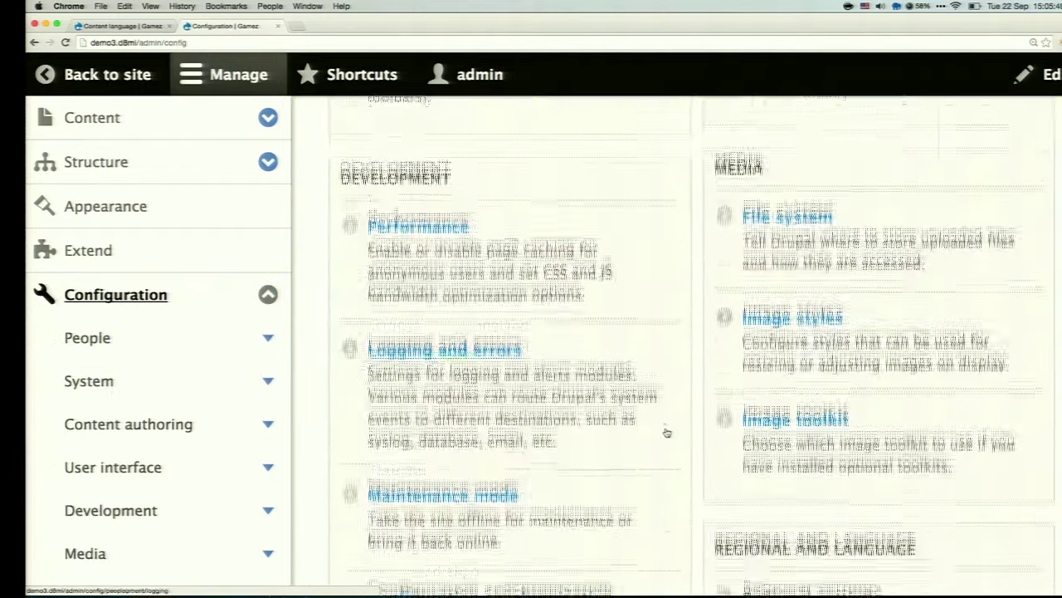
scroll(667, 432, "down", 5)
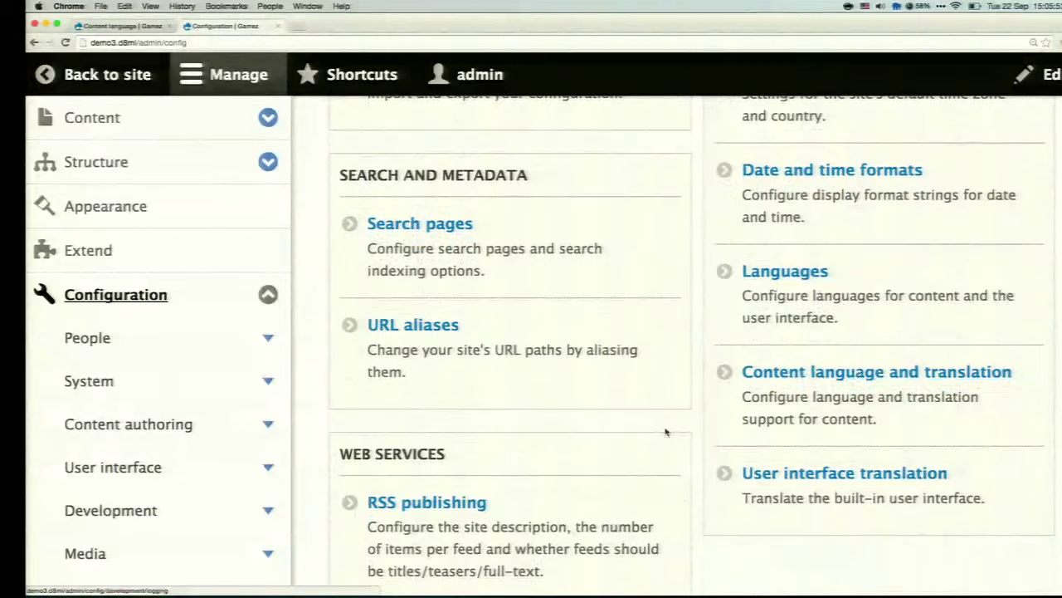
left_click(870, 375)
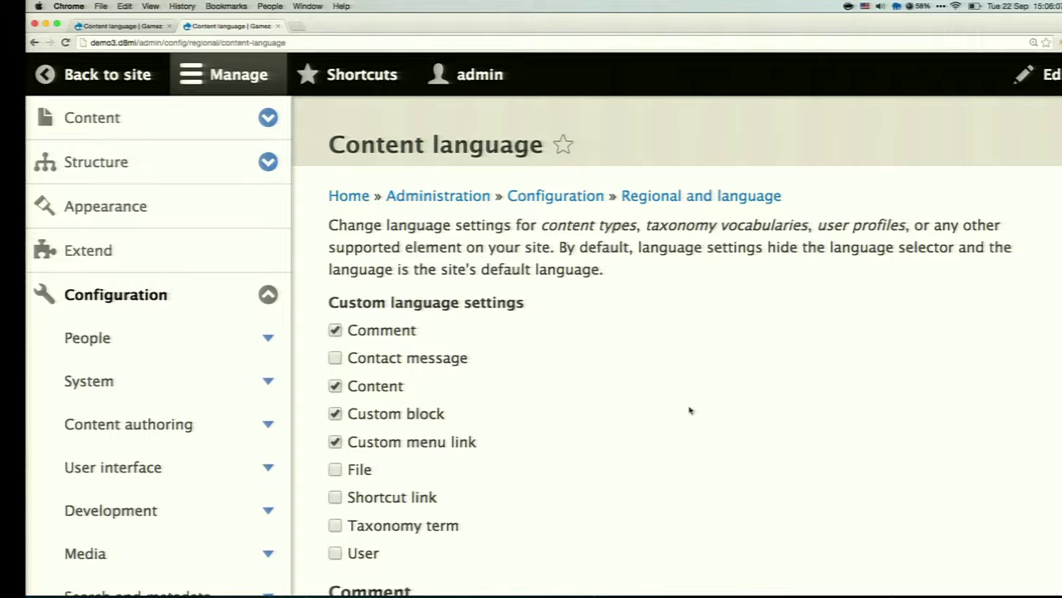
scroll(689, 410, "down", 15)
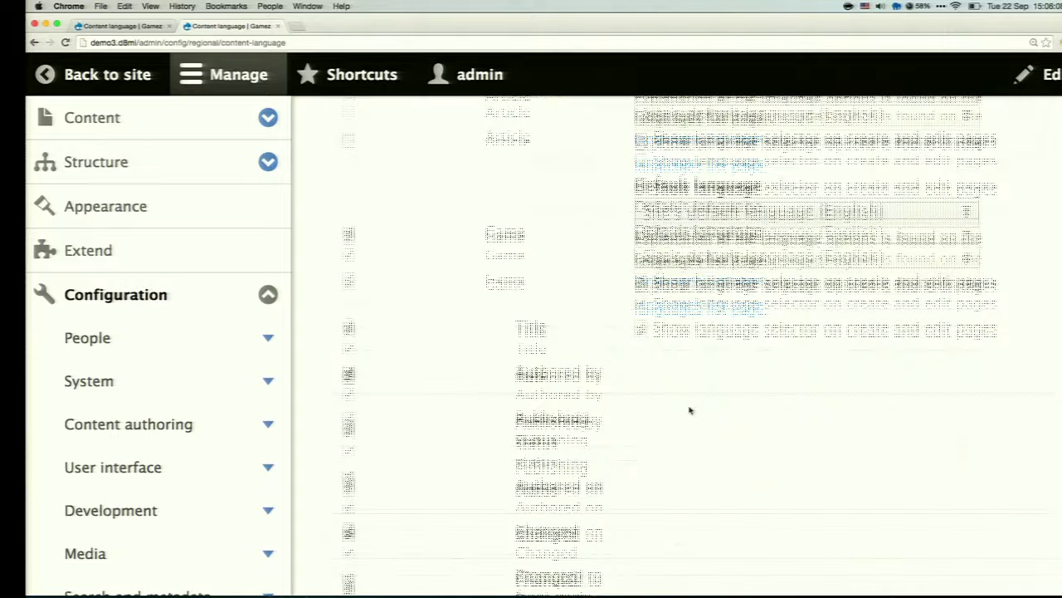